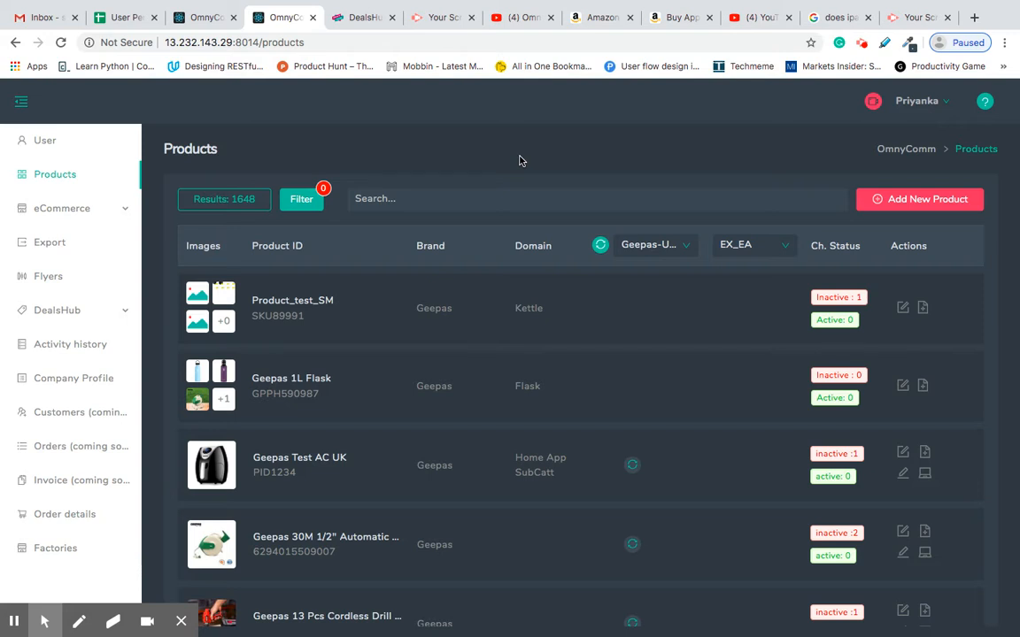
- Look through the product list, examining the images, product IDs, brands, domains, channel statuses and available actions
scroll(579, 209, "down", 5)
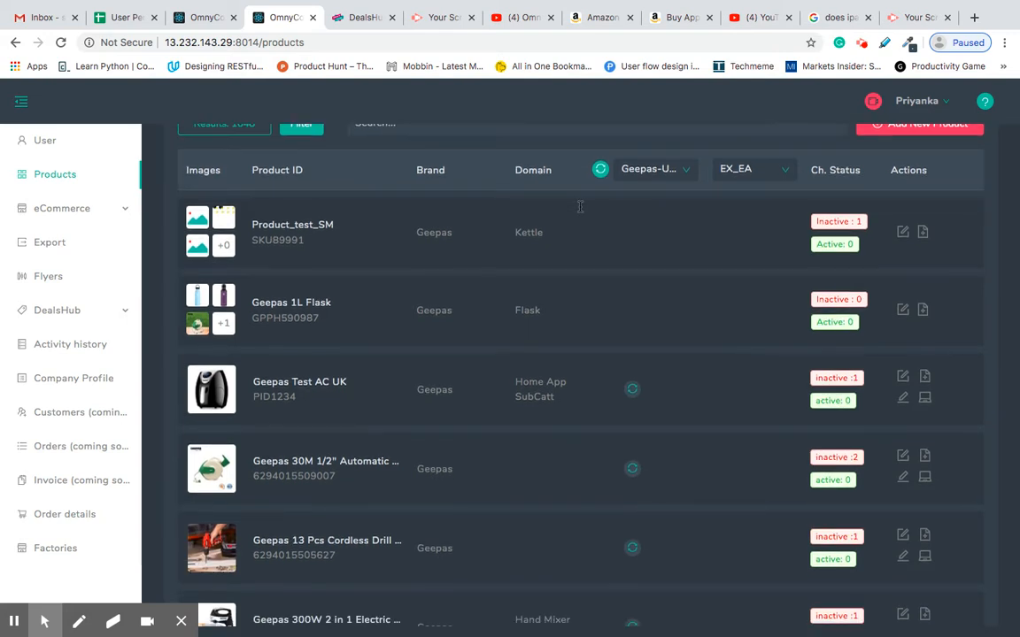
scroll(580, 212, "down", 6)
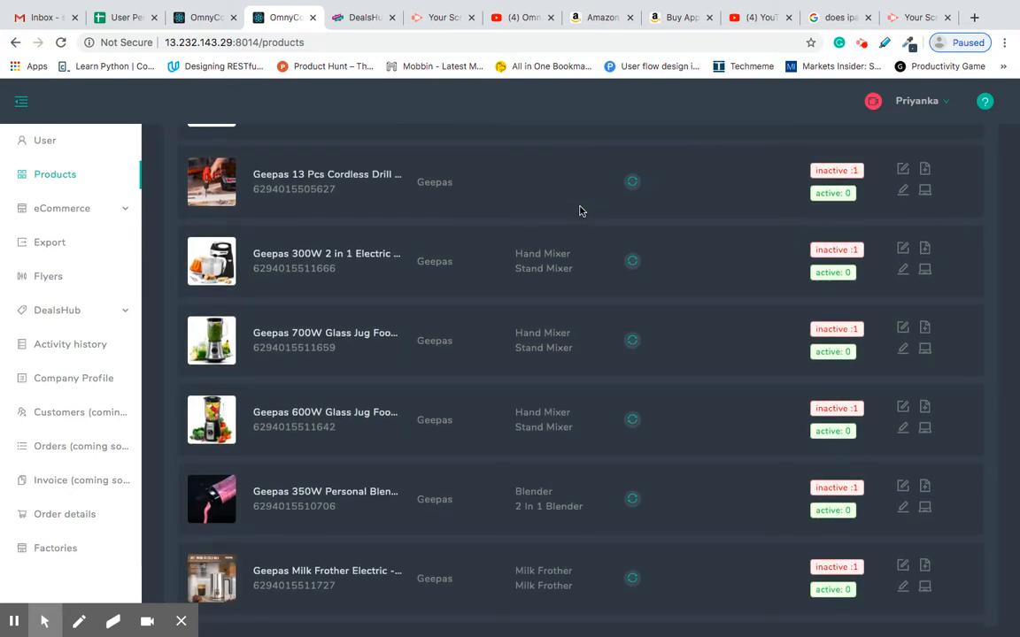
scroll(580, 211, "up", 10)
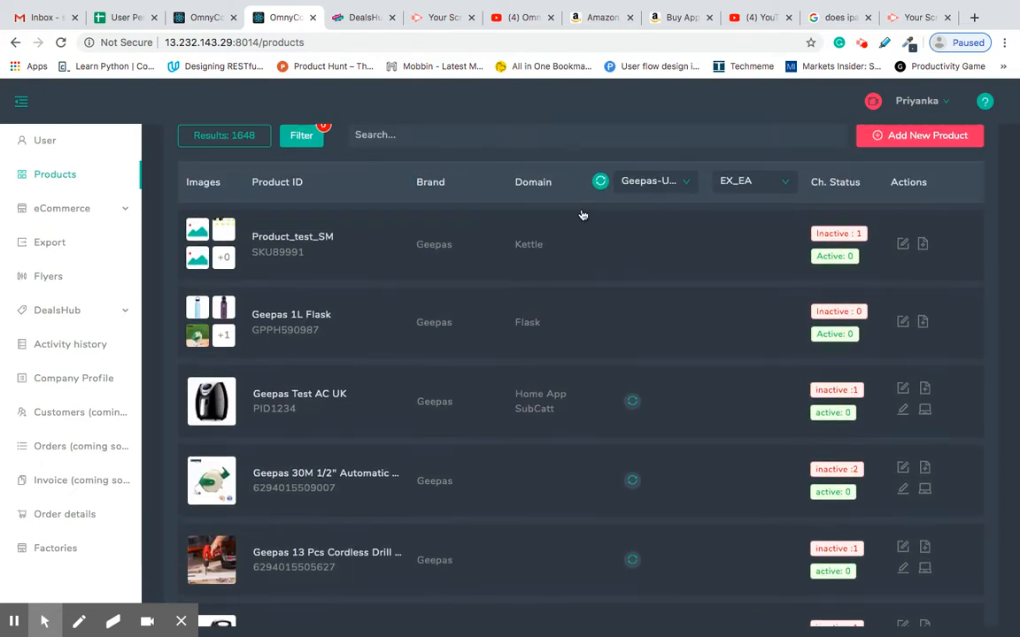
scroll(594, 295, "down", 1)
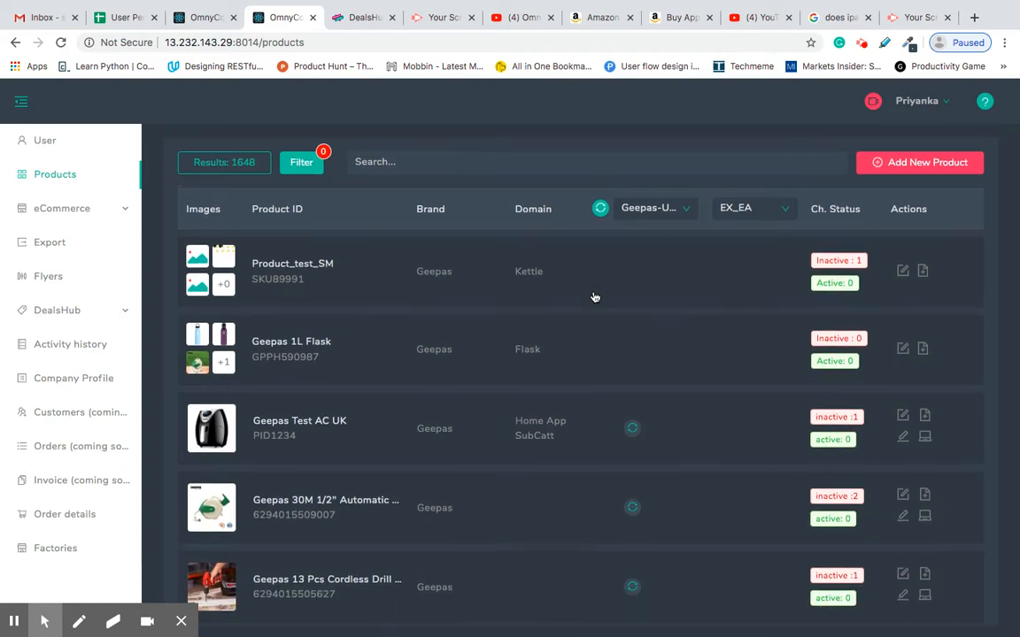
scroll(594, 296, "up", 1)
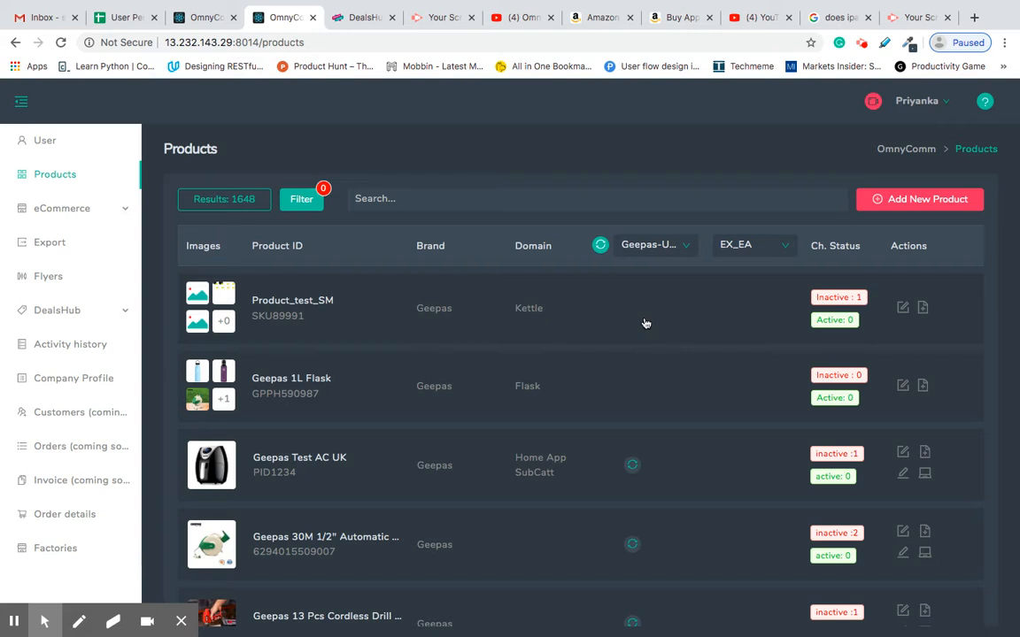
scroll(621, 334, "down", 5)
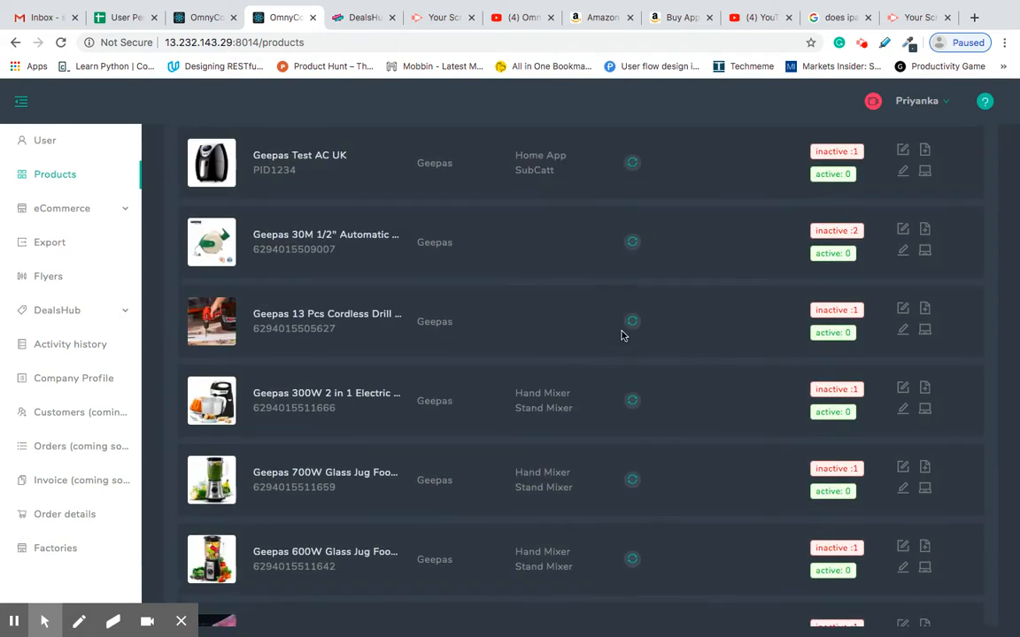
scroll(622, 334, "down", 1)
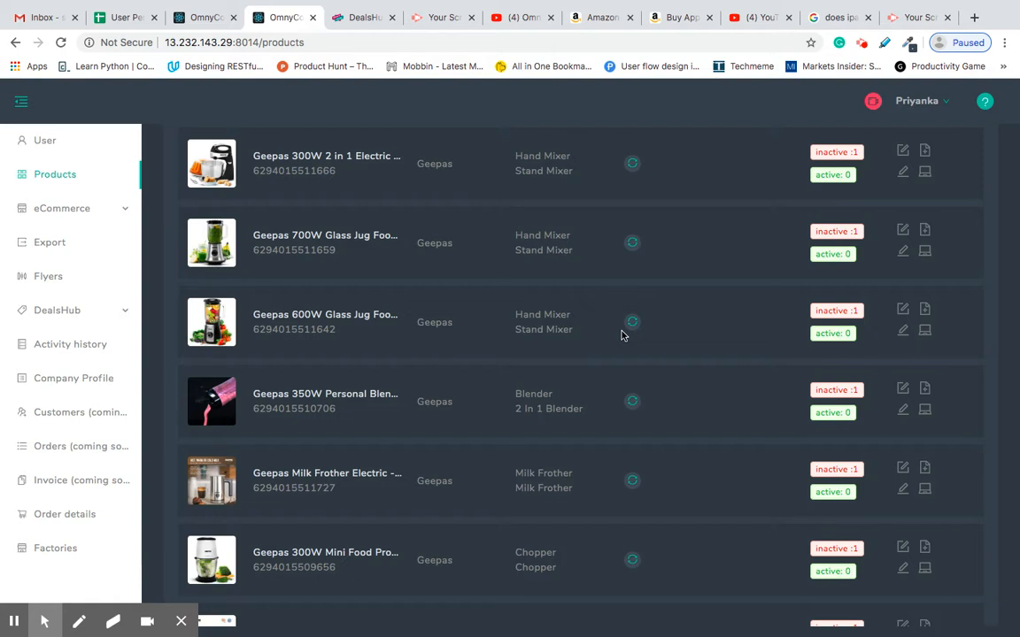
scroll(622, 334, "up", 5)
scroll(622, 337, "down", 4)
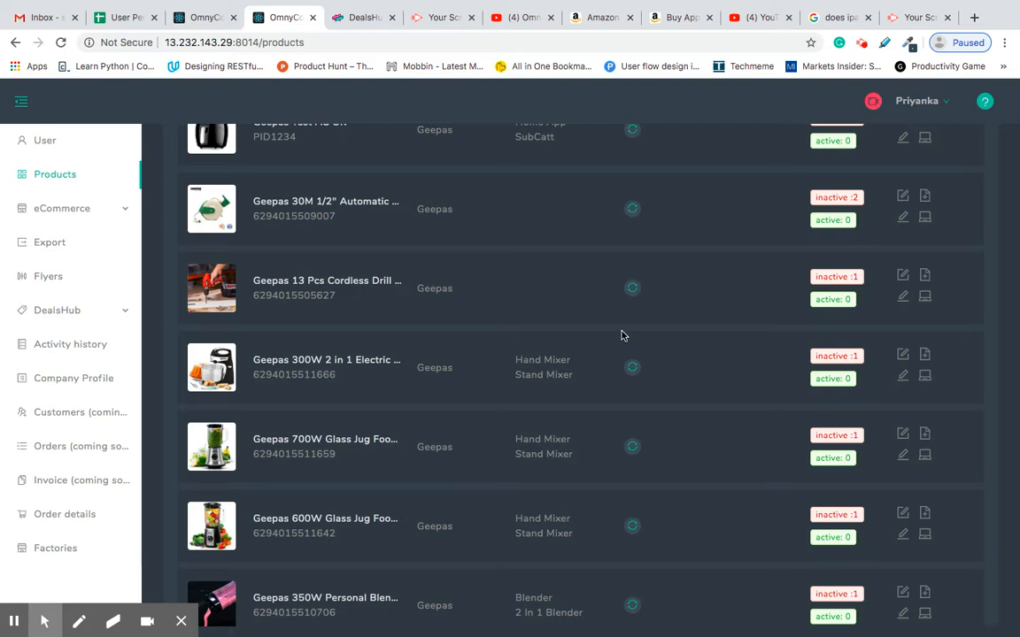
scroll(622, 335, "up", 5)
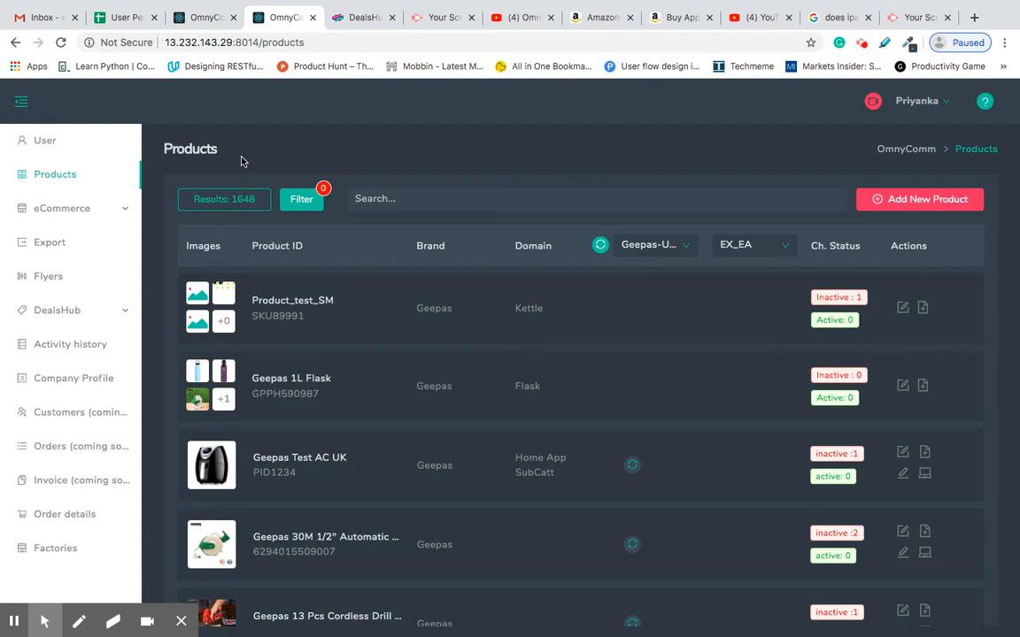
- Open the Products page and load more products at the end of the list
left_click(62, 177)
scroll(387, 293, "down", 3)
scroll(372, 266, "up", 3)
scroll(400, 370, "down", 1)
scroll(400, 370, "up", 1)
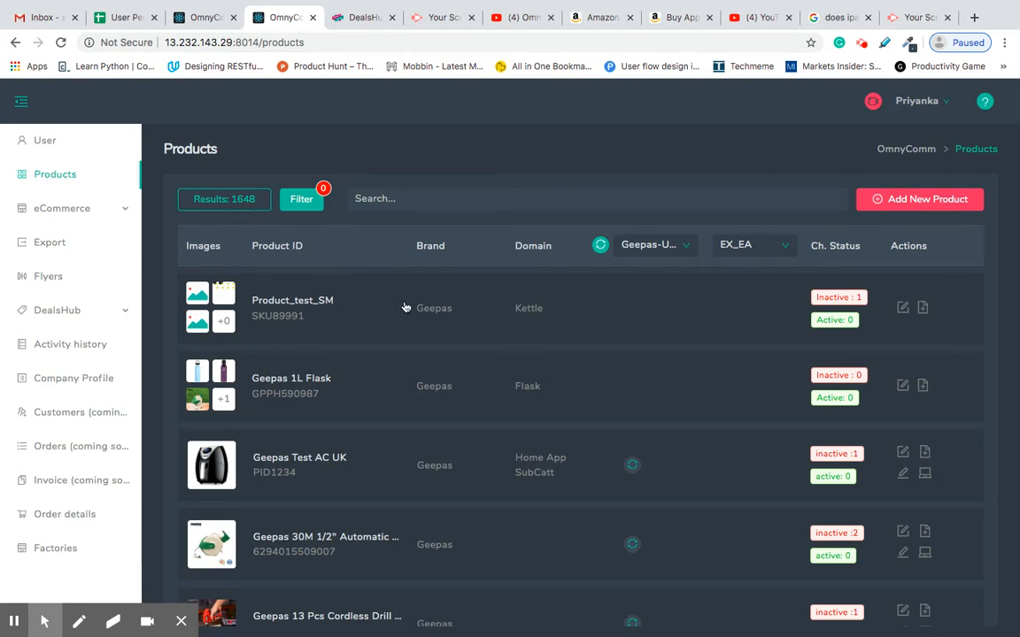
scroll(467, 587, "down", 2)
scroll(467, 589, "up", 2)
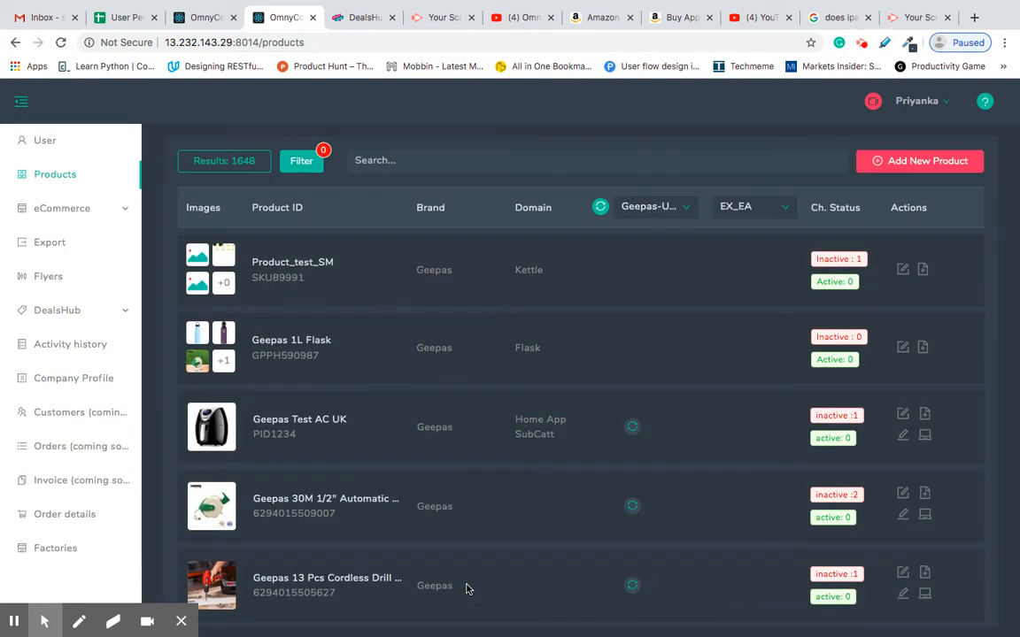
scroll(467, 589, "down", 15)
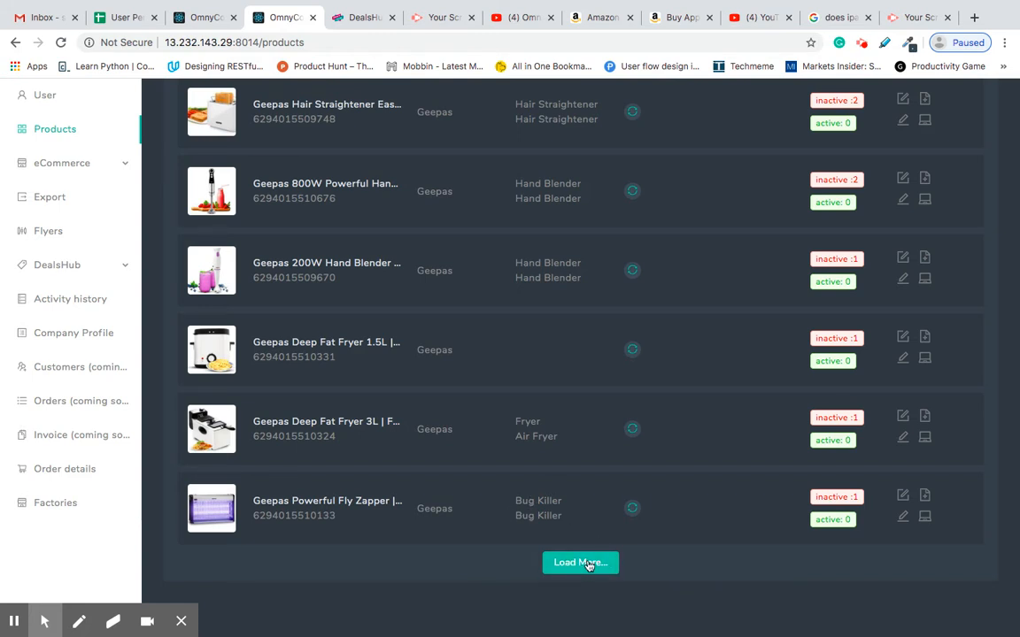
left_click(586, 563)
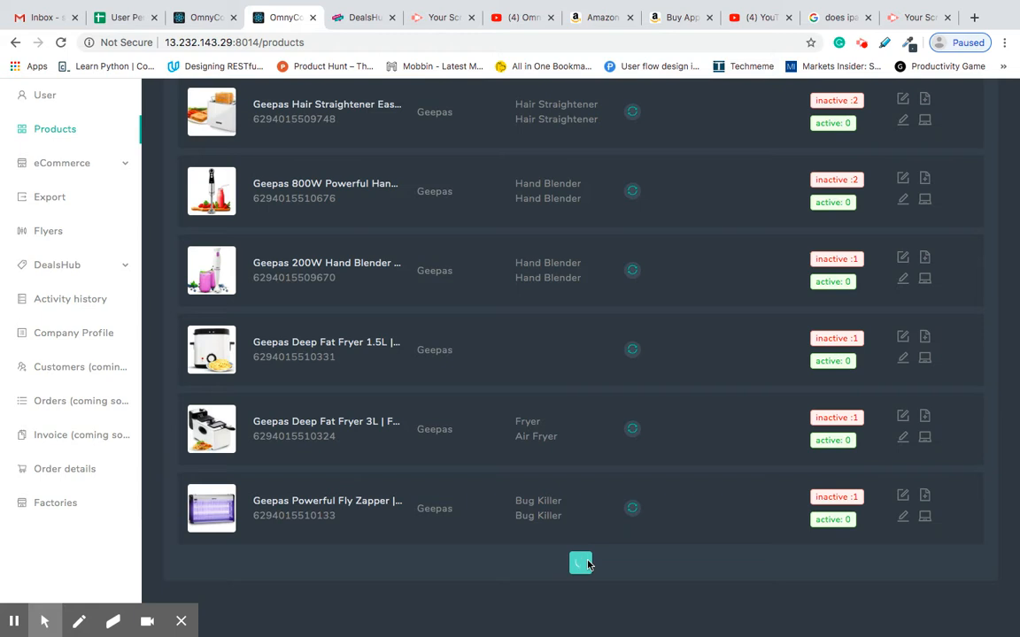
scroll(603, 464, "down", 8)
scroll(603, 464, "up", 20)
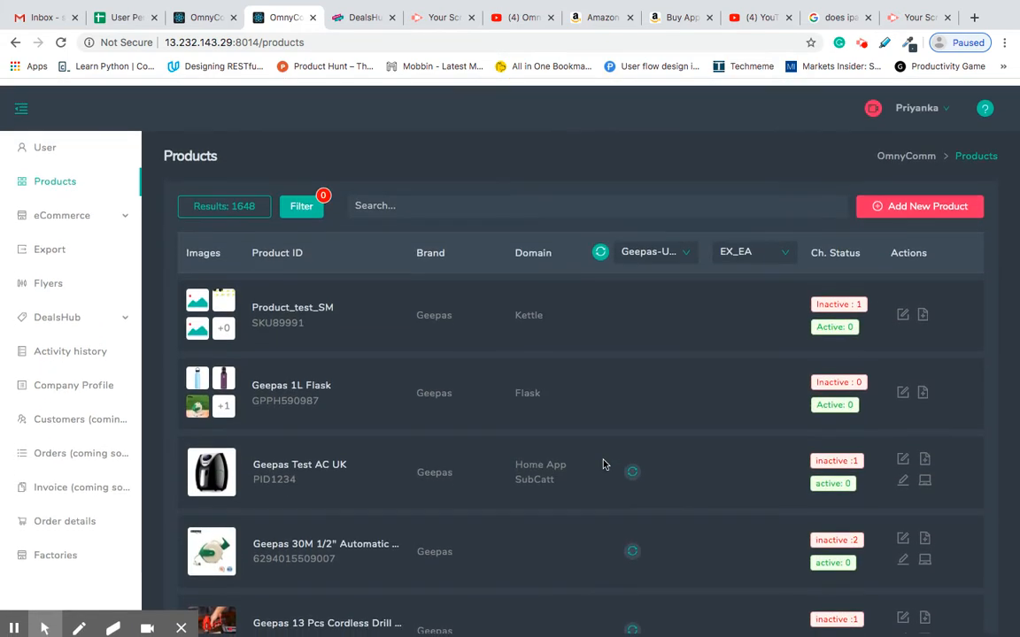
- Review the brand and image options in the product filter and close it without applying any
left_click(319, 205)
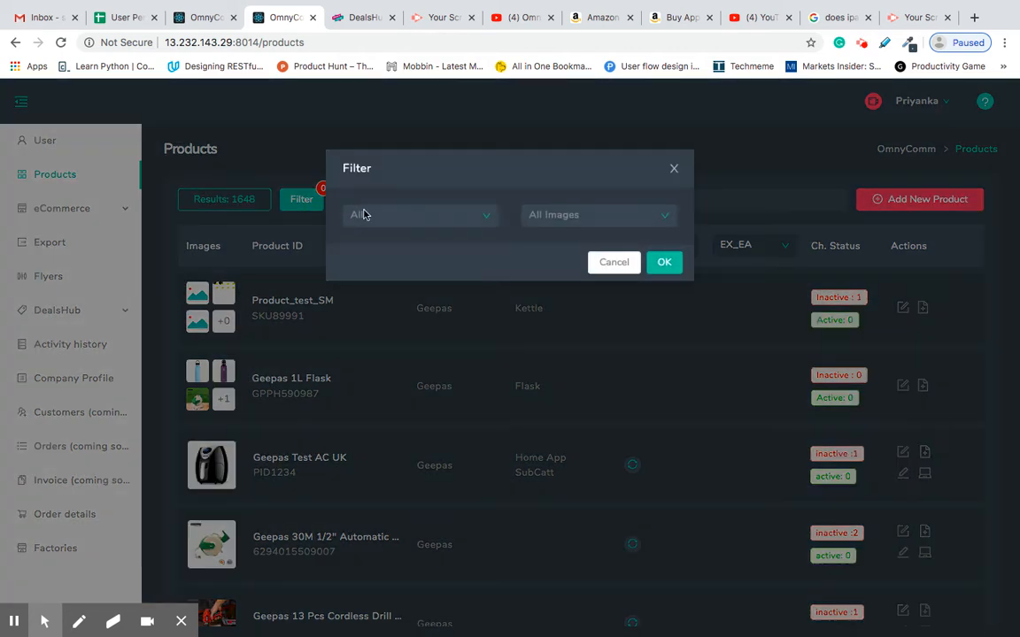
left_click(448, 221)
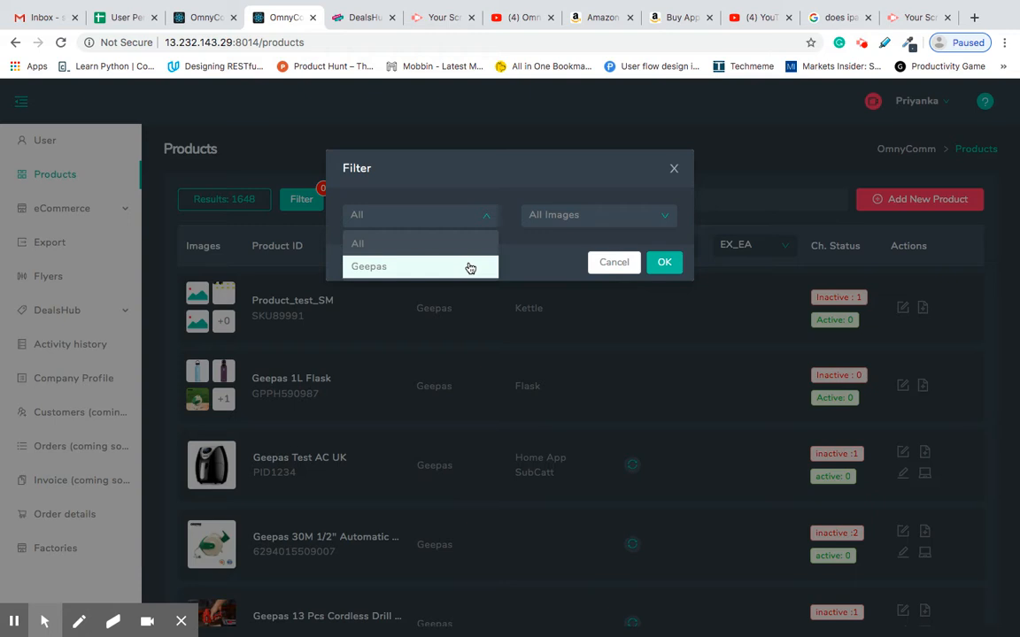
left_click(485, 217)
left_click(625, 217)
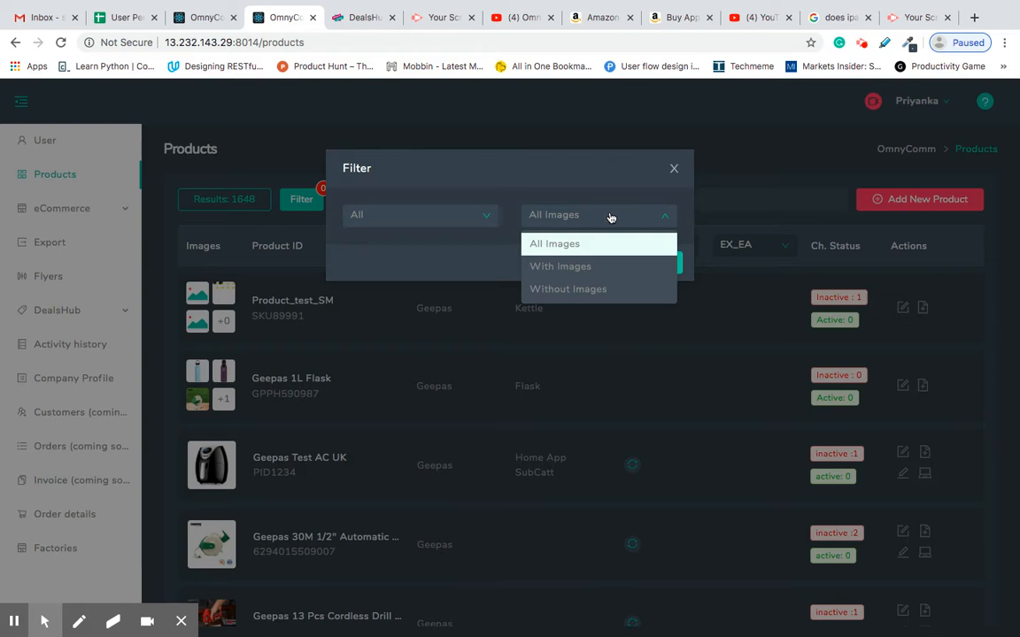
left_click(614, 270)
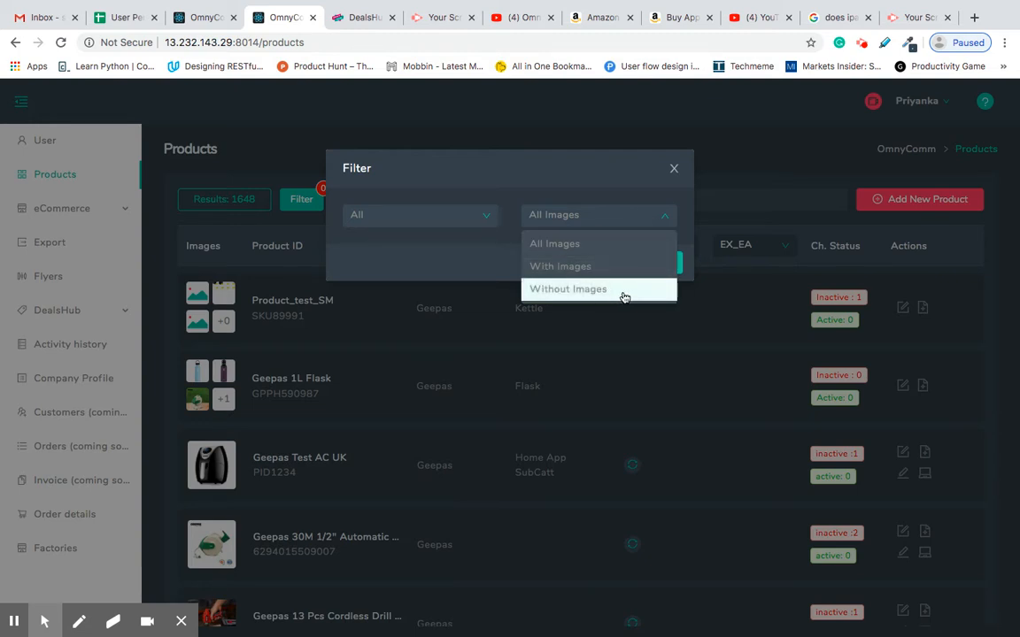
left_click(663, 219)
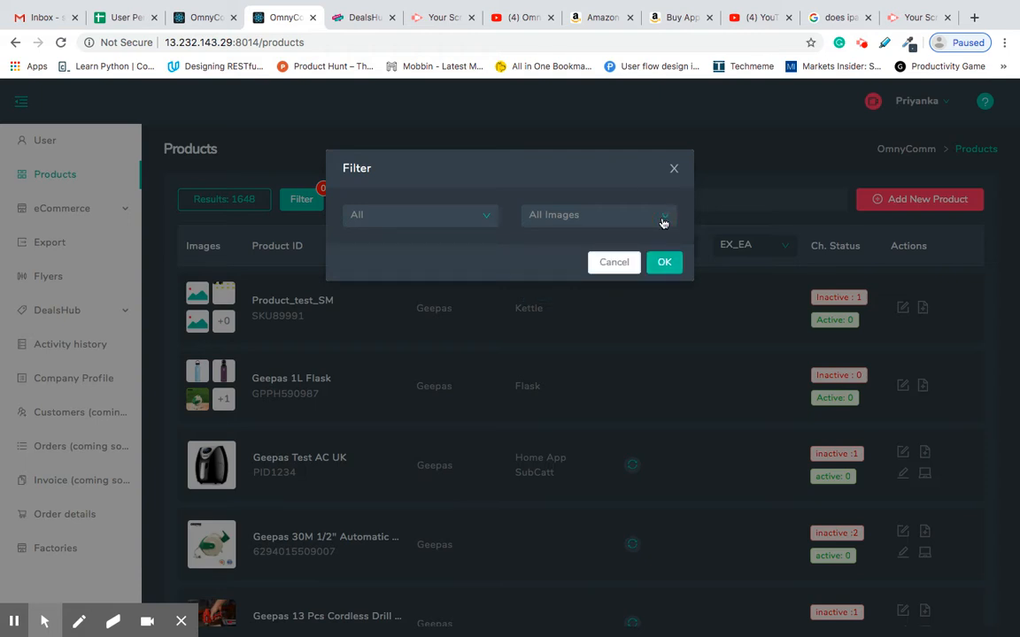
left_click(675, 168)
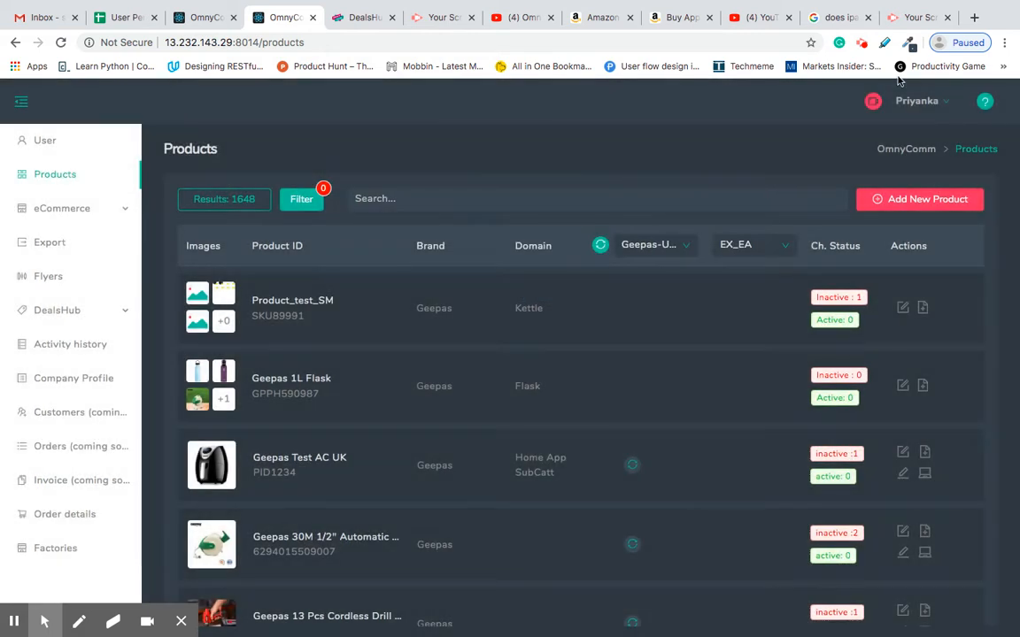
- Open the help request form and close it without submitting anything
left_click(985, 102)
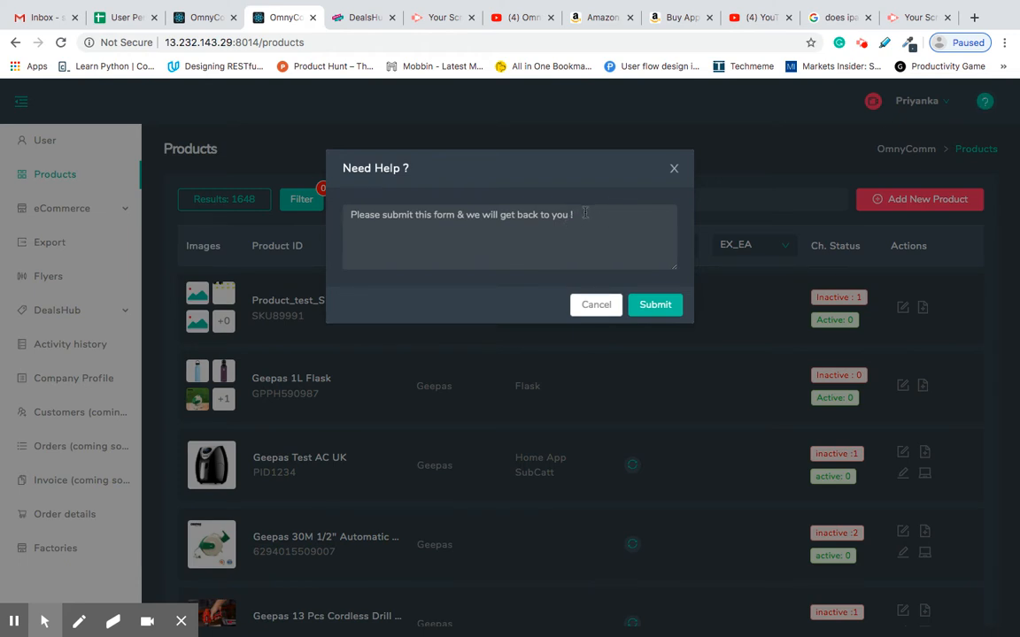
left_click(673, 171)
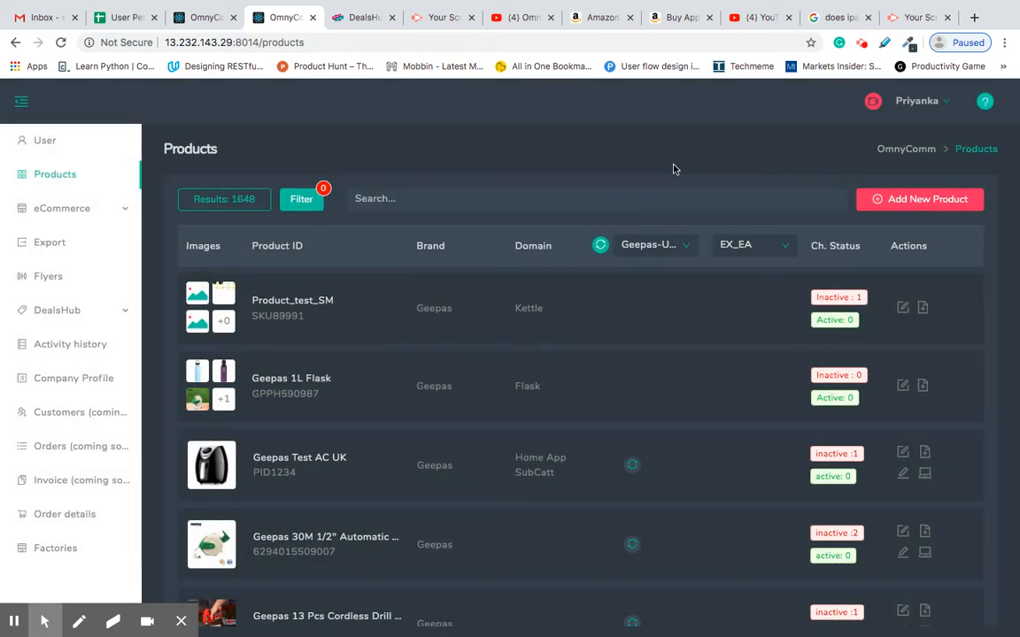
left_click(500, 197)
scroll(500, 197, "down", 1)
scroll(500, 197, "up", 1)
scroll(426, 381, "down", 1)
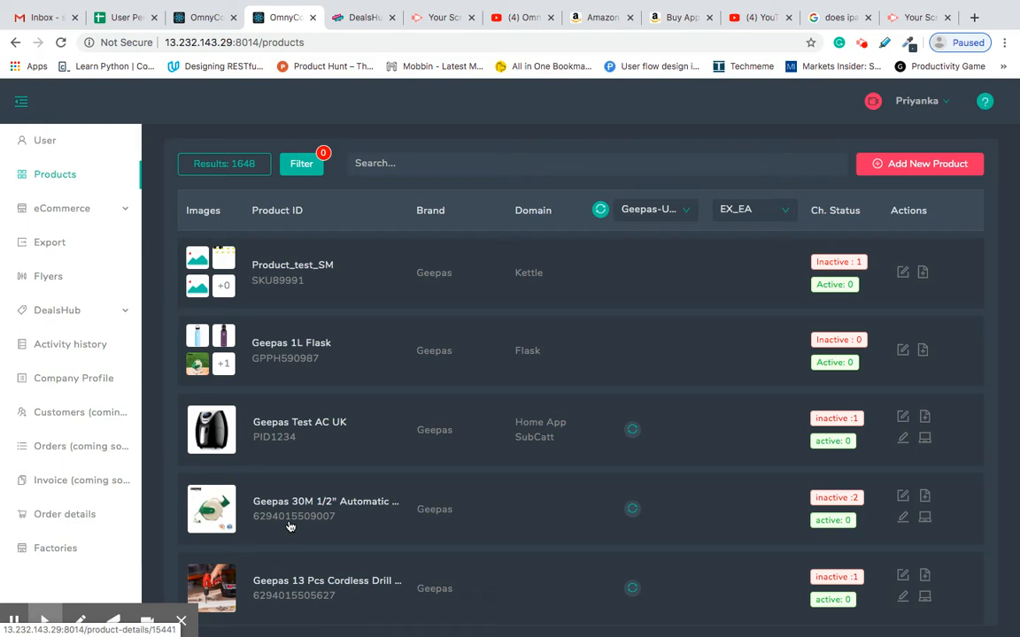
type("6294015509007")
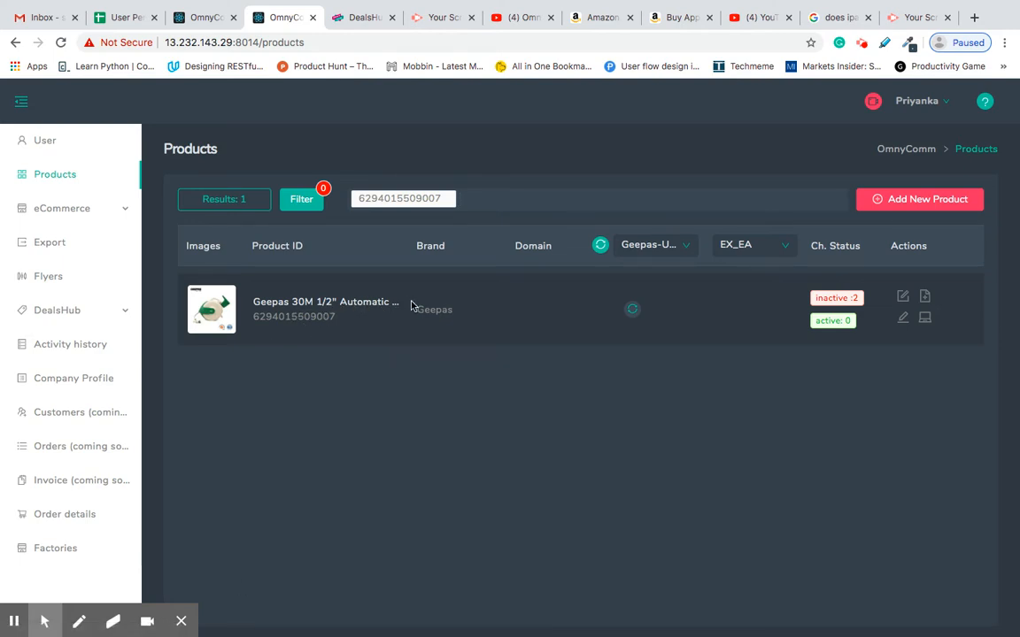
- Replace the product ID search with the two search terms "fan" and "flask"
key("BackSpace")
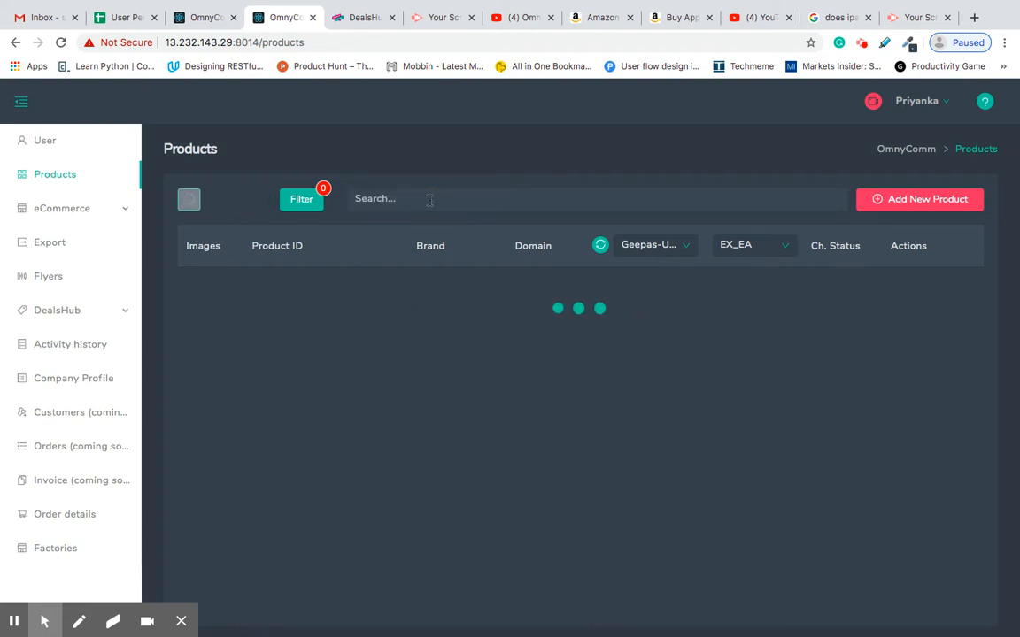
type("fan")
key("Return")
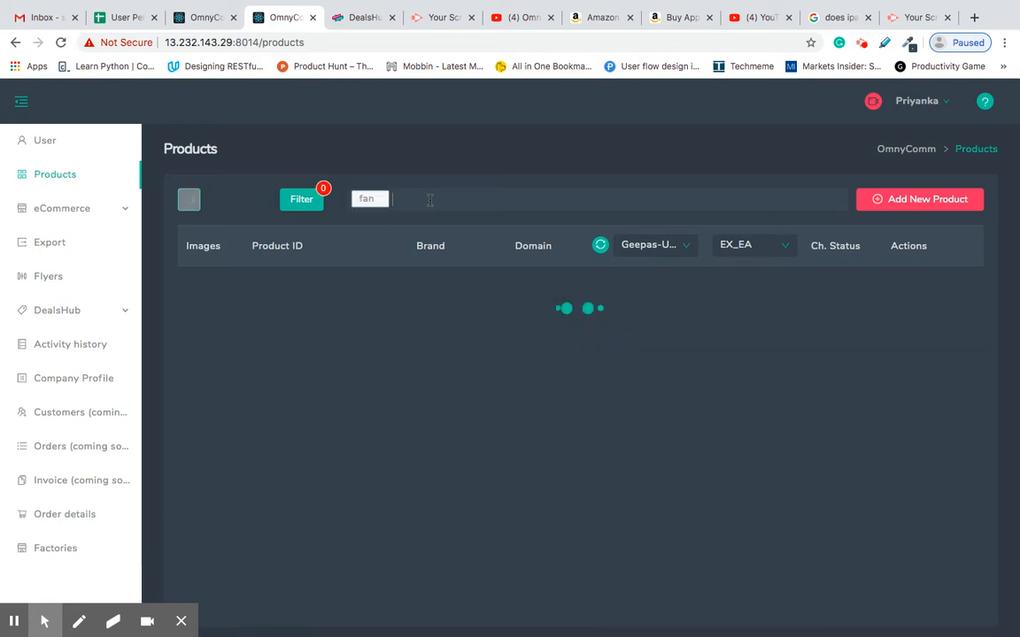
type("flask")
key("Return")
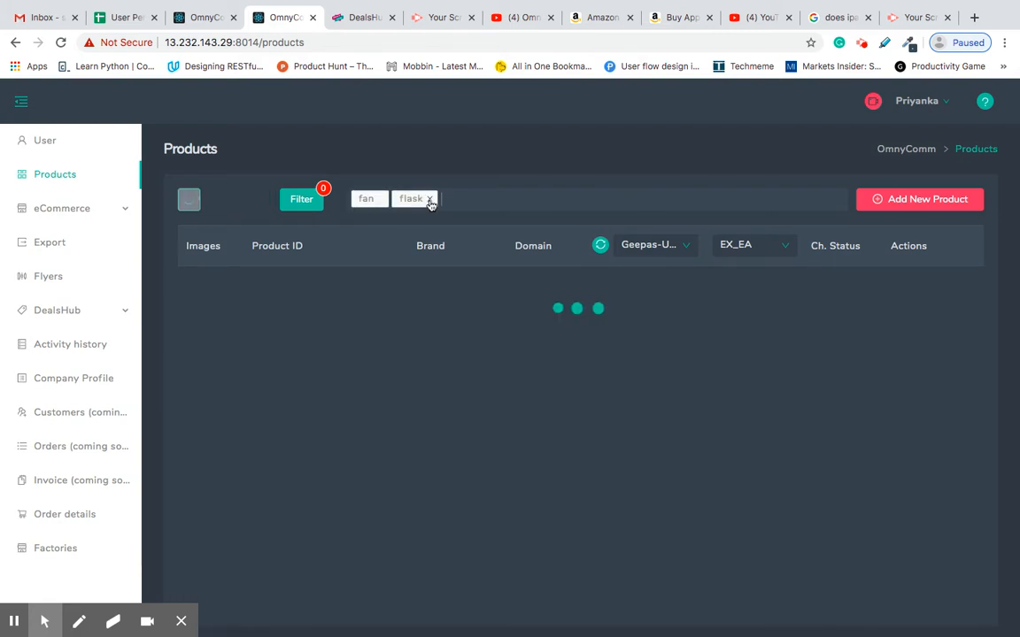
- Look through the fan and flask results, loading more products at the end of the list
scroll(449, 478, "down", 1)
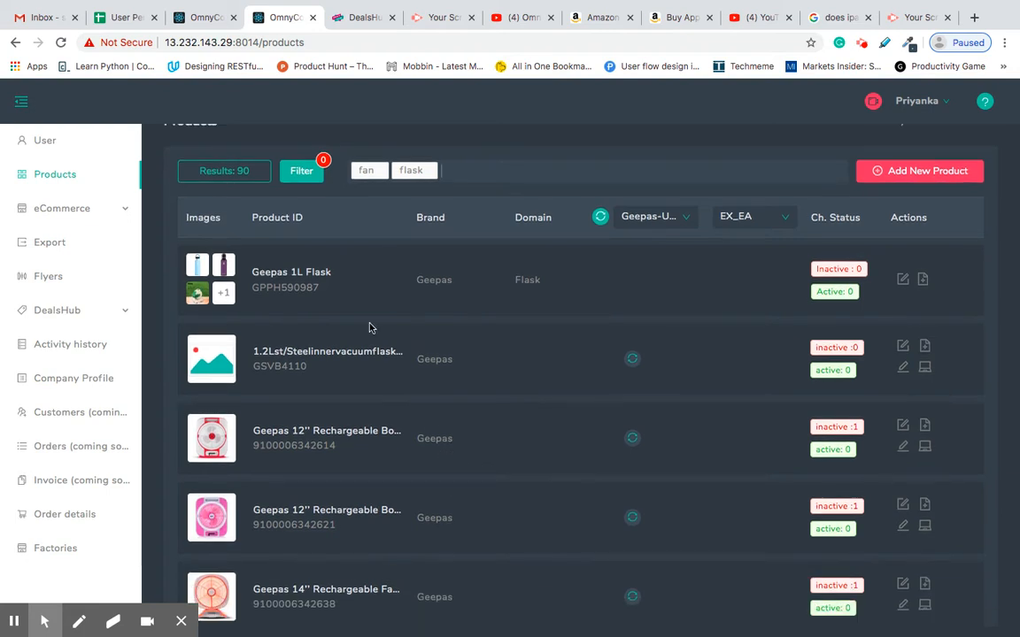
scroll(368, 465, "down", 5)
scroll(356, 542, "down", 10)
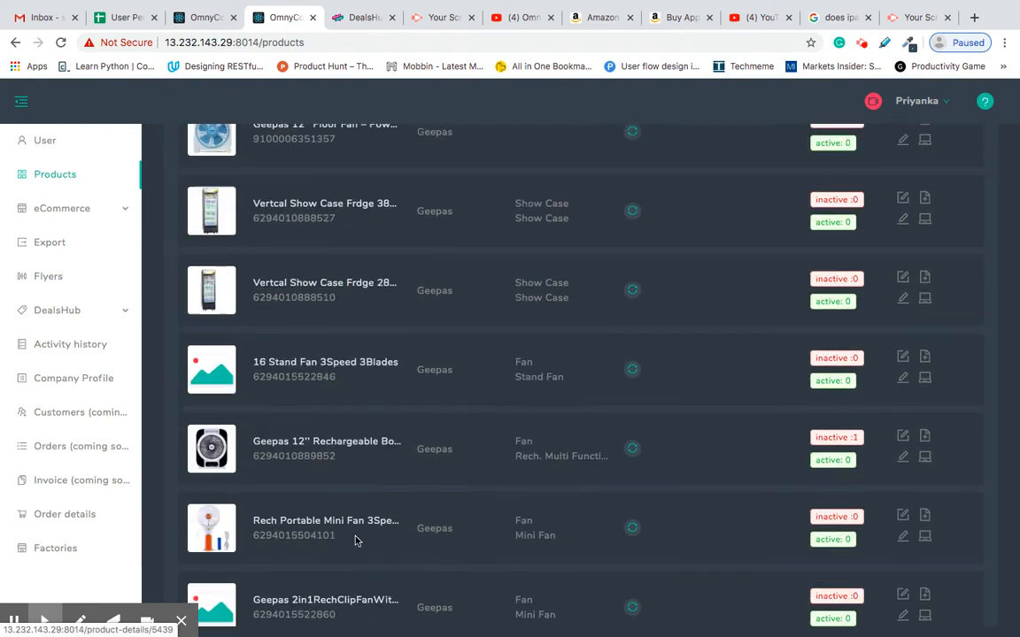
left_click(597, 564)
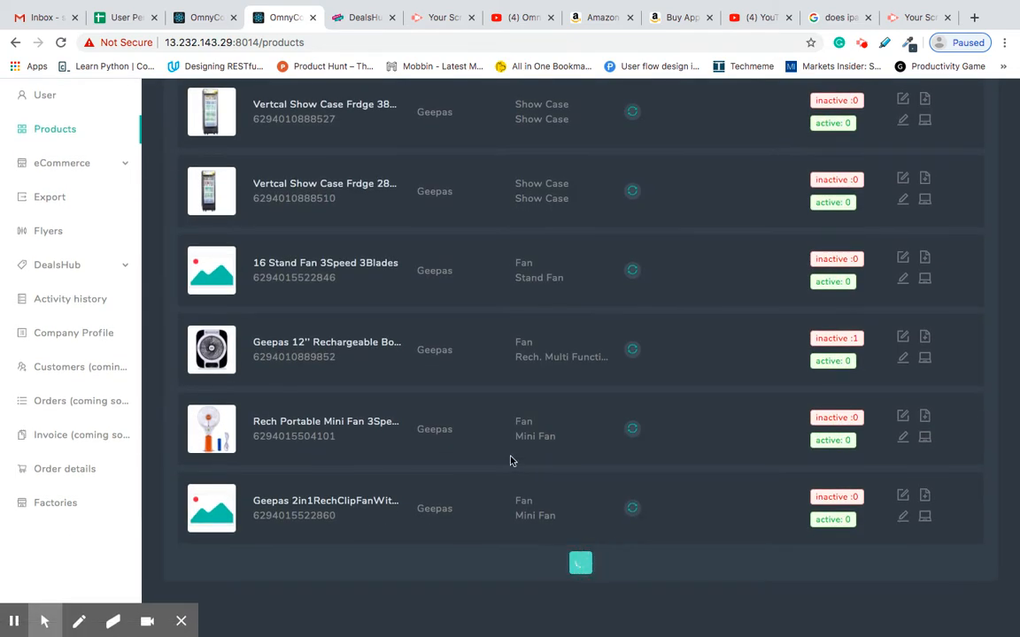
scroll(510, 501, "down", 10)
scroll(507, 501, "down", 5)
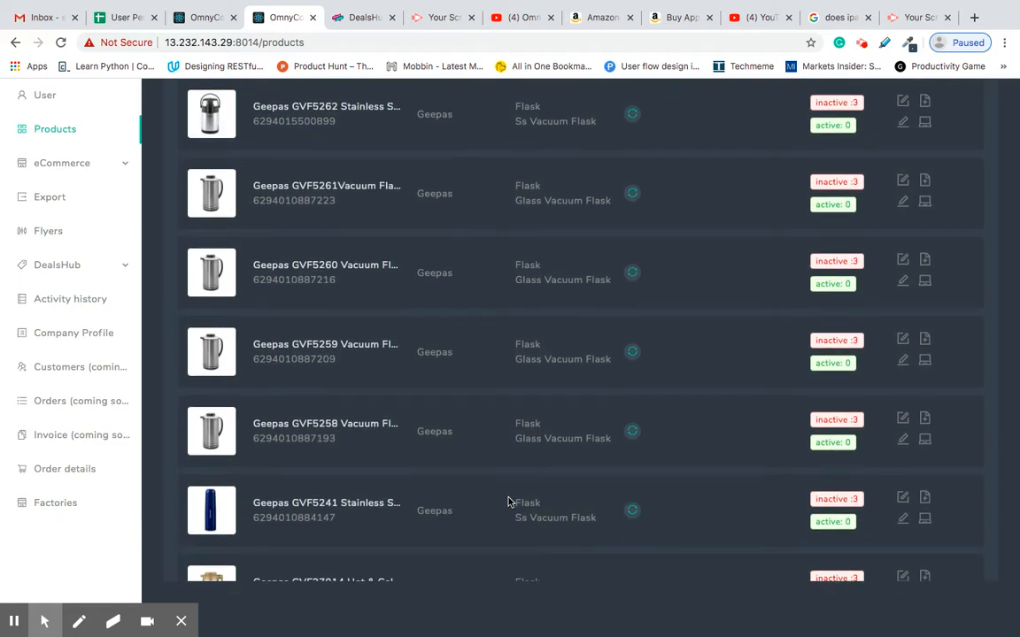
scroll(507, 502, "up", 20)
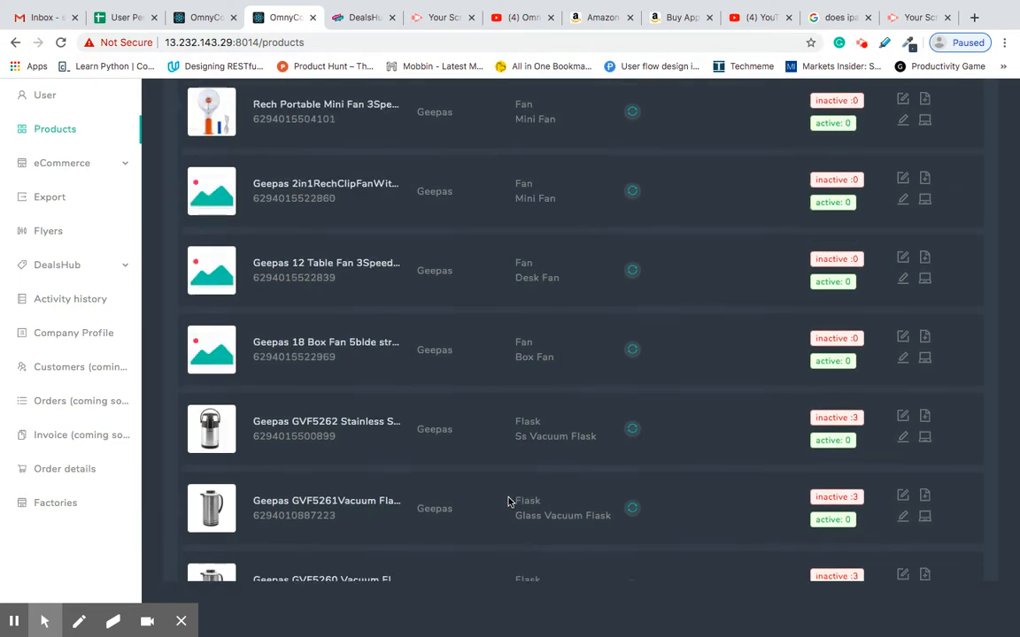
scroll(509, 502, "up", 2)
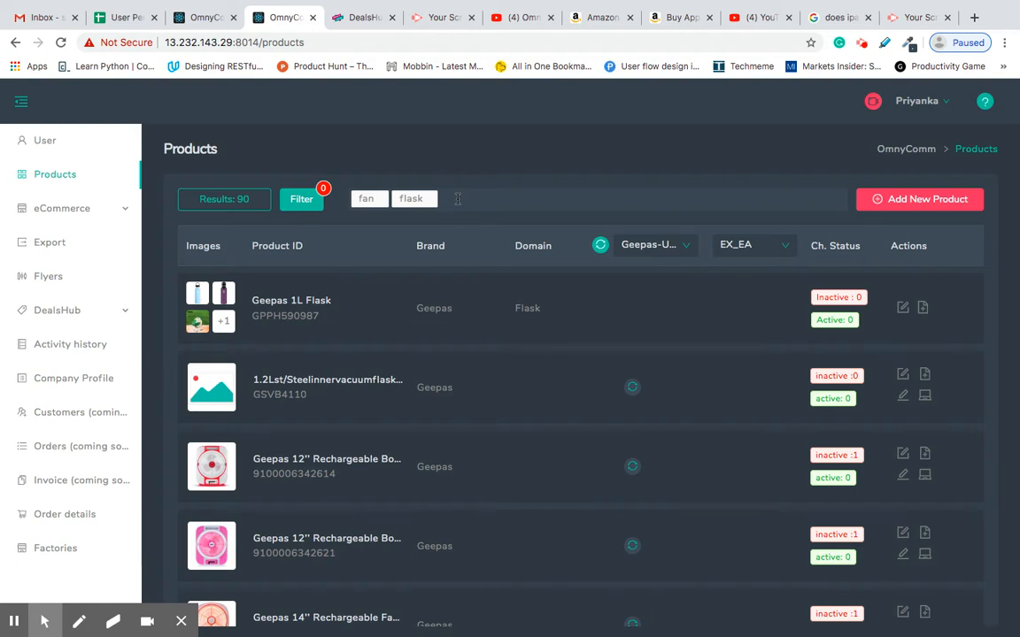
- Remove the "flask" and "fan" search terms to list all products again
key("BackSpace")
key("BackSpace")
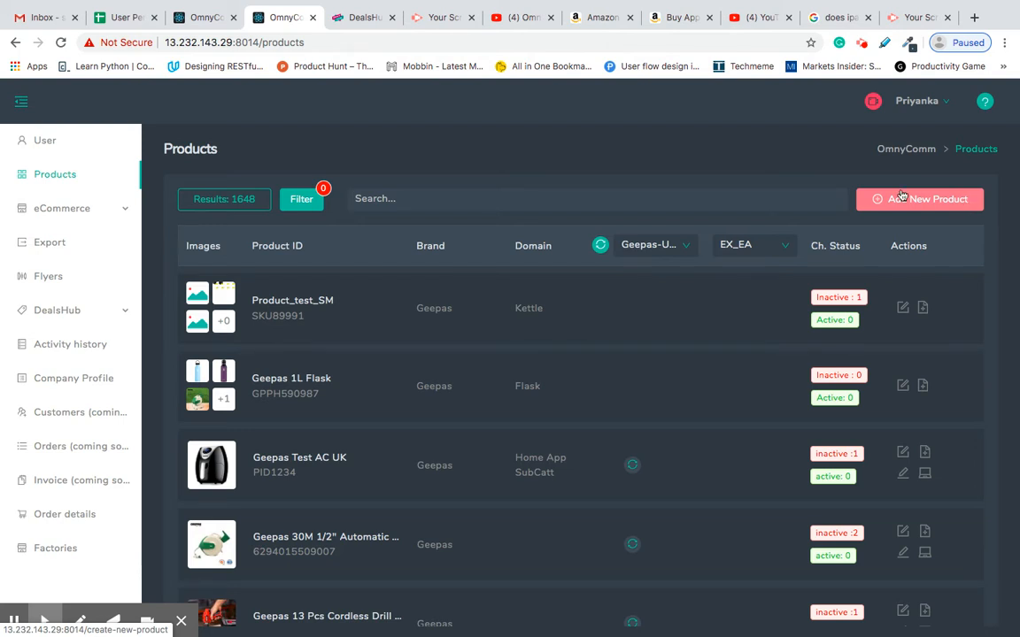
scroll(466, 346, "down", 1)
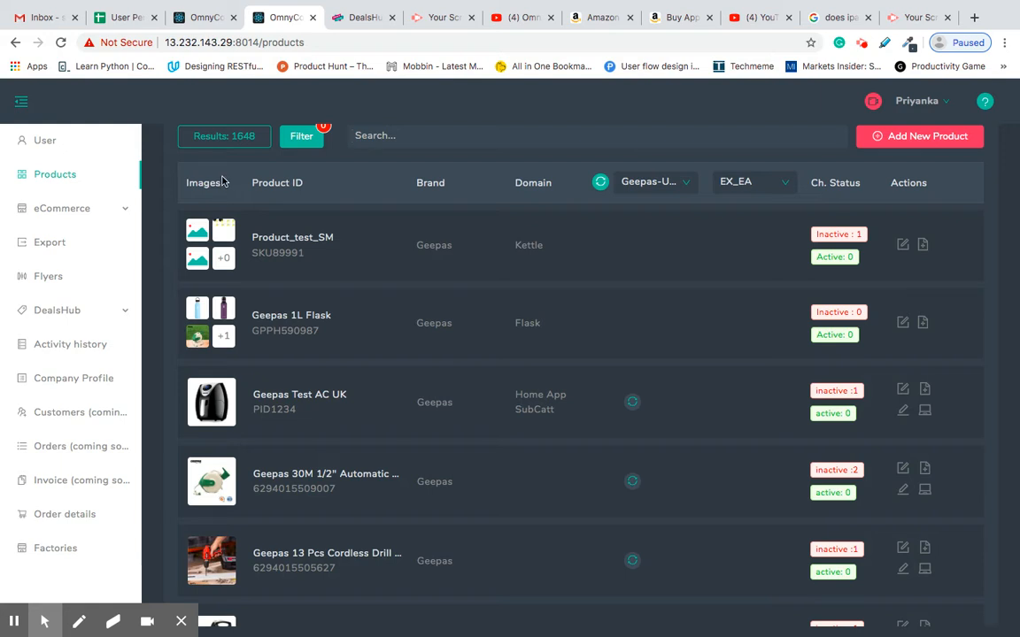
- Look through the product list, examining the image, product ID, brand, domain, stock and price columns
scroll(212, 371, "down", 1)
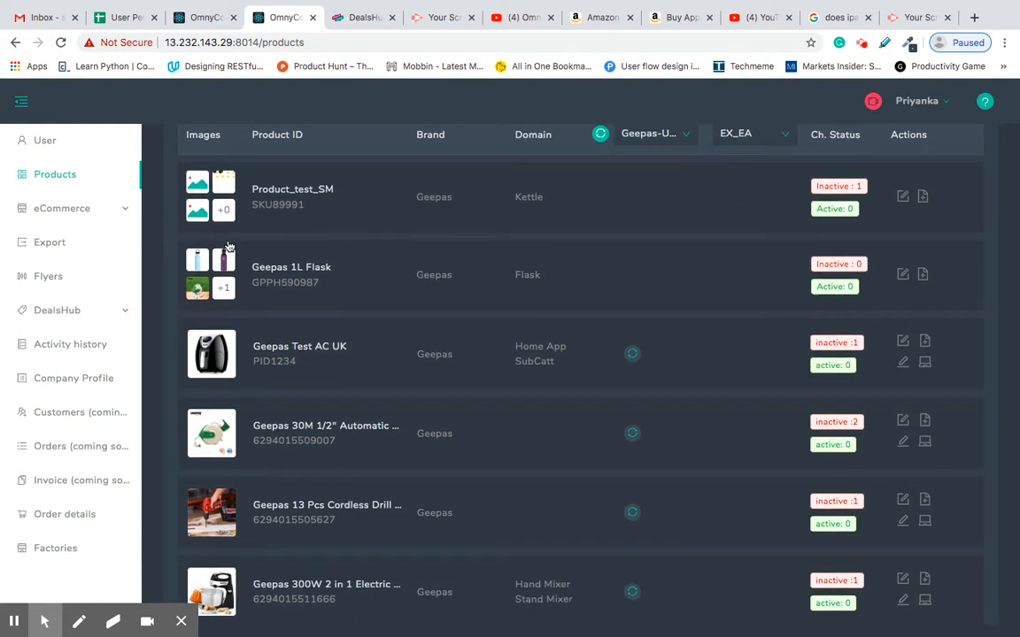
scroll(223, 350, "down", 1)
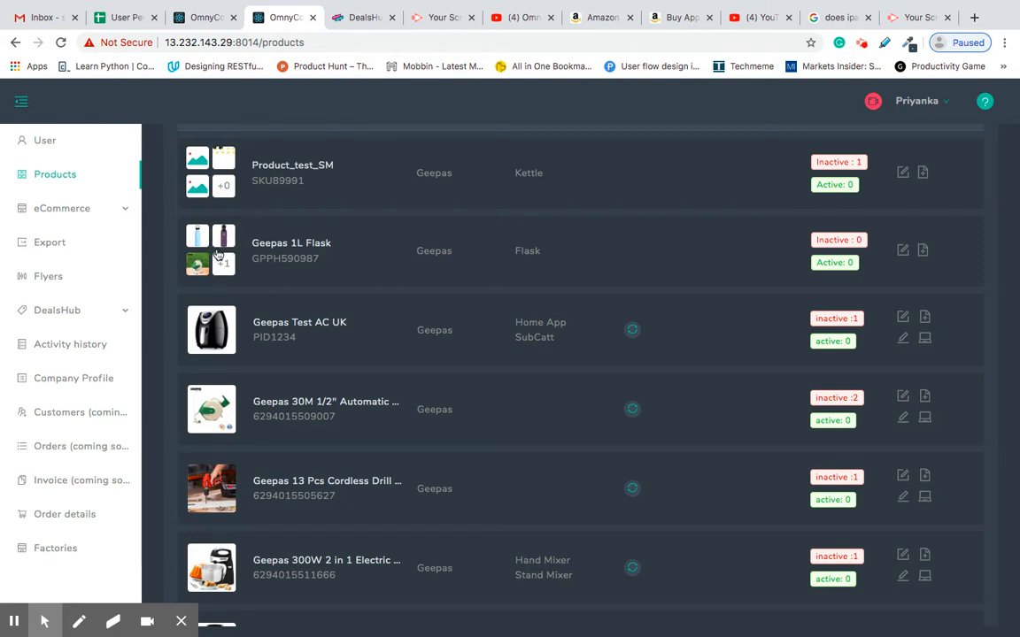
scroll(218, 287, "up", 1)
scroll(245, 273, "up", 1)
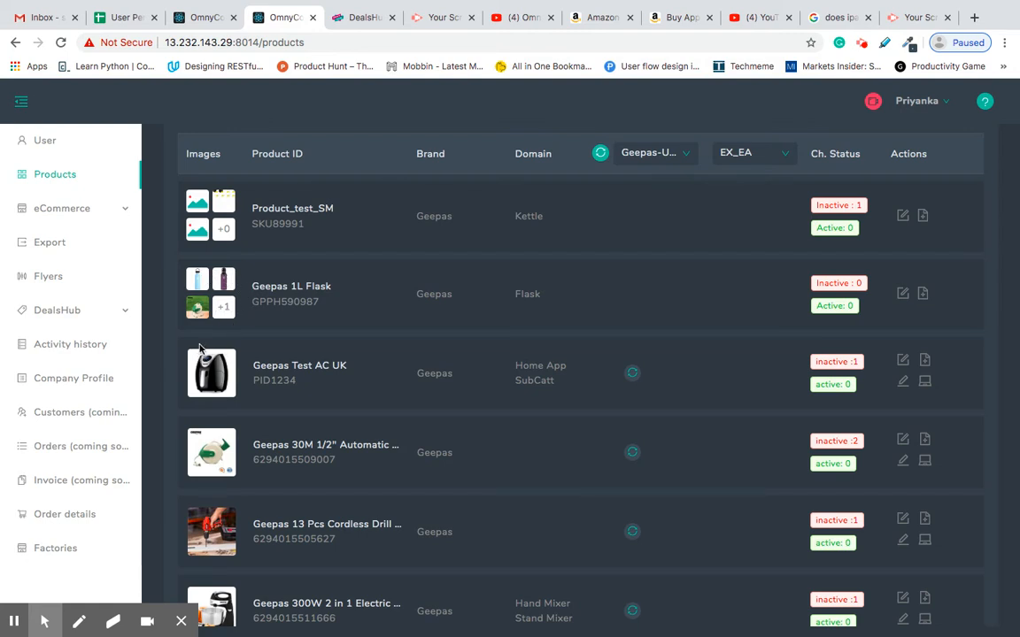
scroll(213, 349, "up", 1)
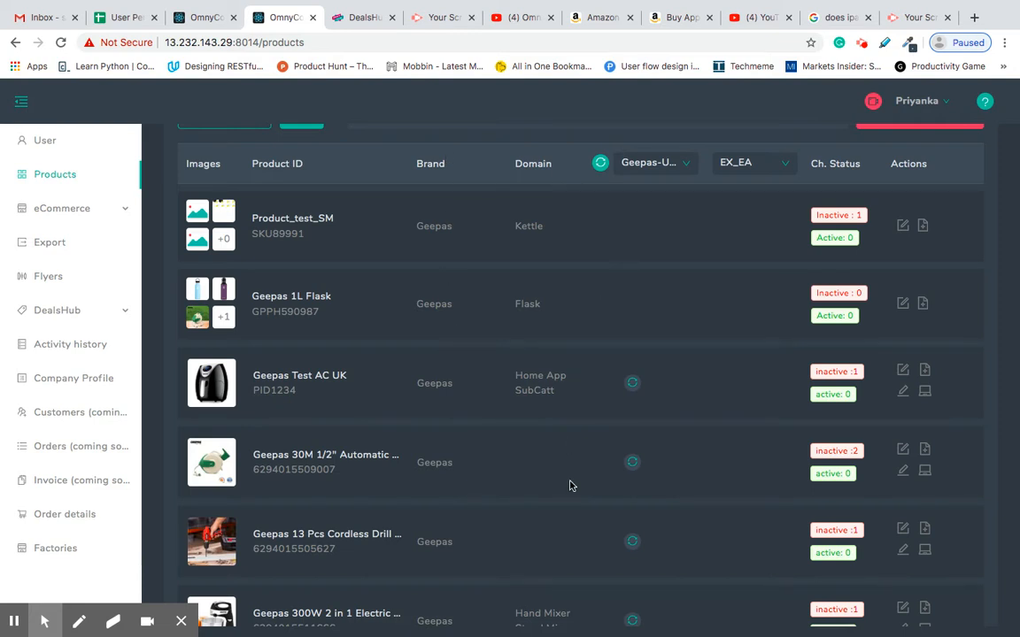
scroll(569, 485, "down", 4)
scroll(569, 485, "down", 1)
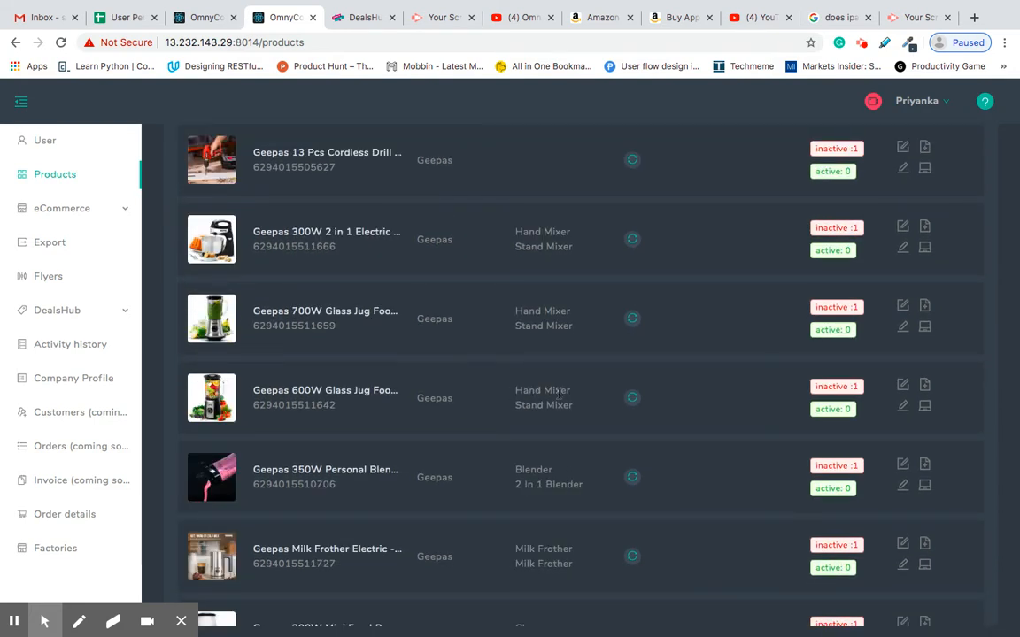
scroll(511, 428, "up", 6)
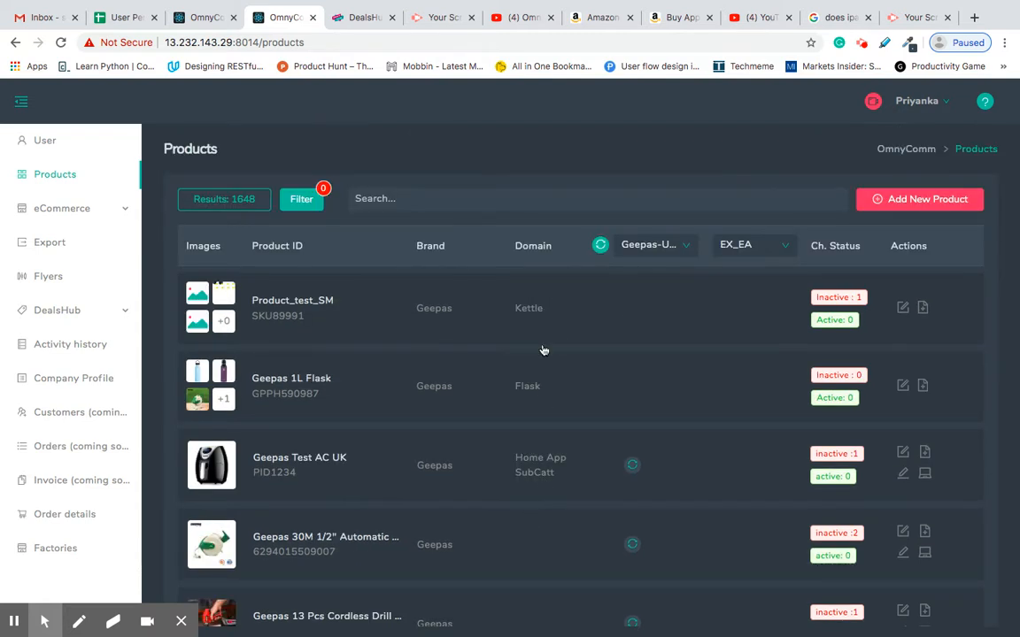
scroll(548, 465, "down", 10)
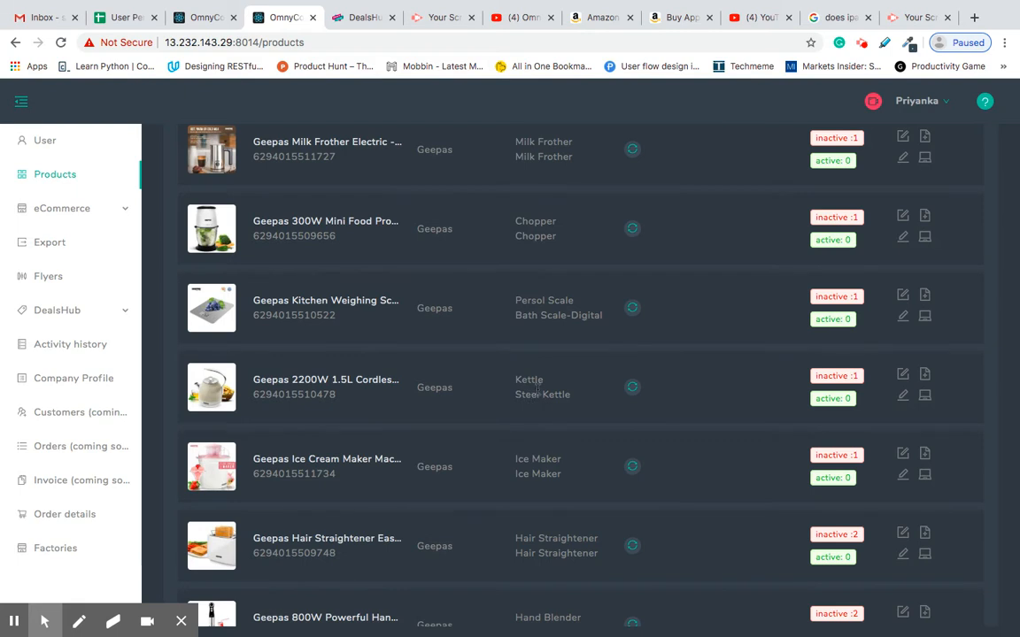
scroll(538, 389, "up", 10)
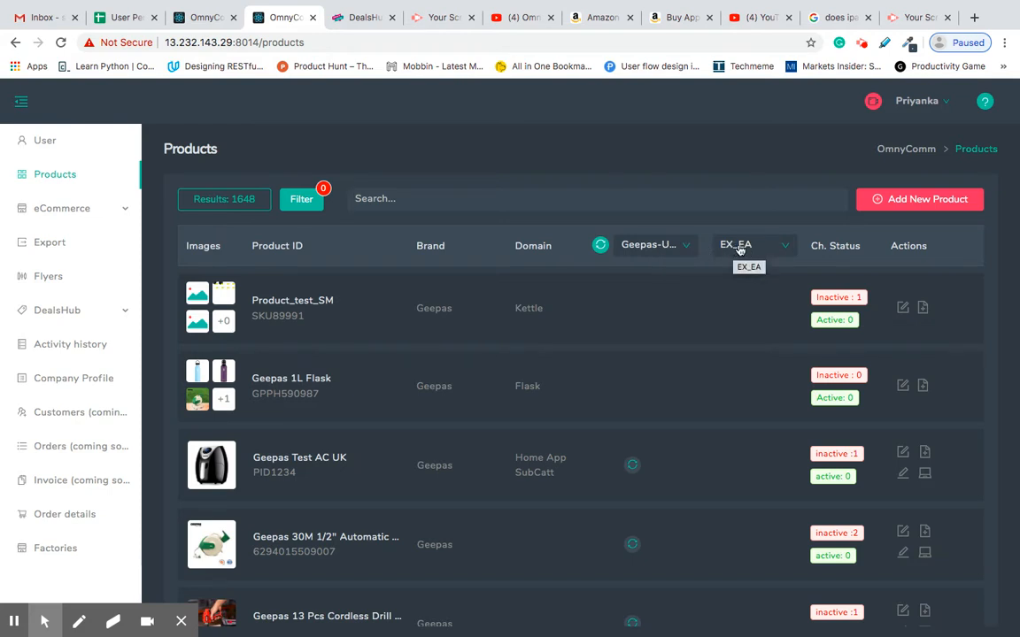
- Fetch the stock and price for the Geepas 800W hand blender, the 1.5L deep fat fryer and the 200W hand blender
scroll(725, 462, "down", 10)
scroll(724, 462, "down", 6)
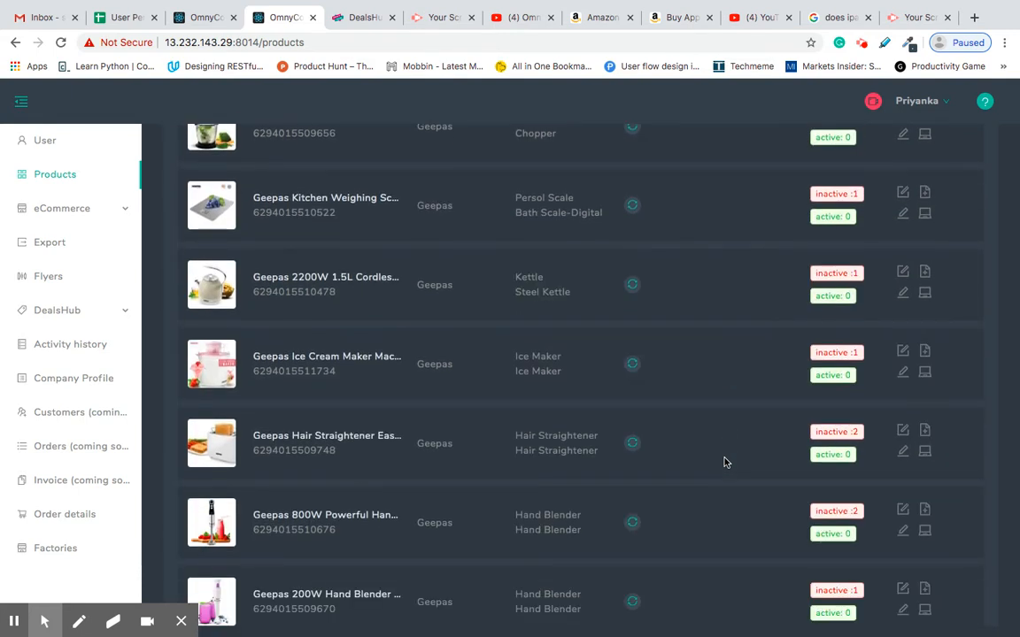
scroll(724, 462, "down", 2)
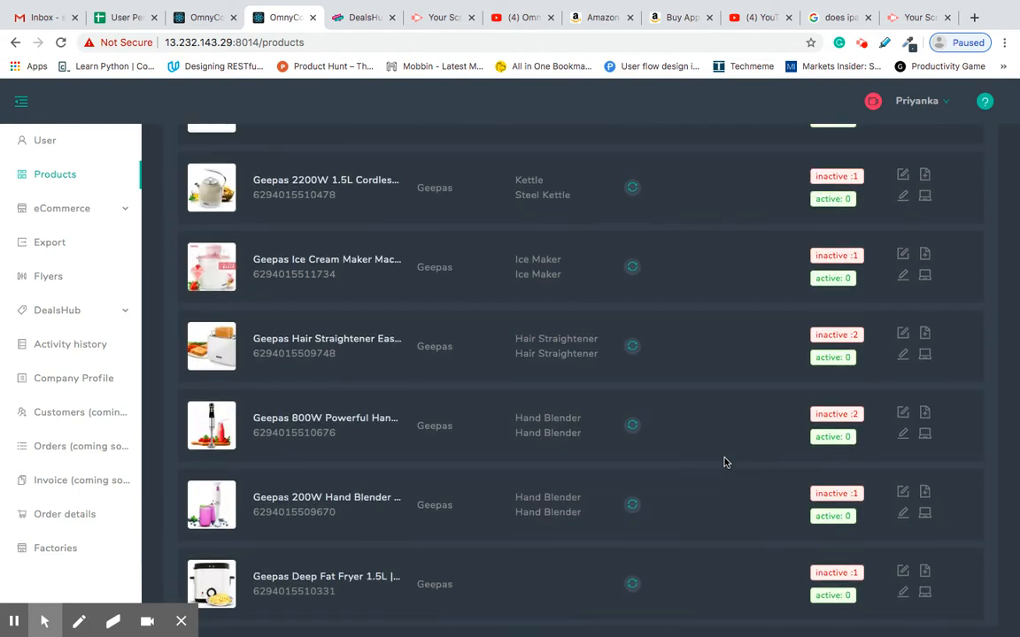
left_click(634, 428)
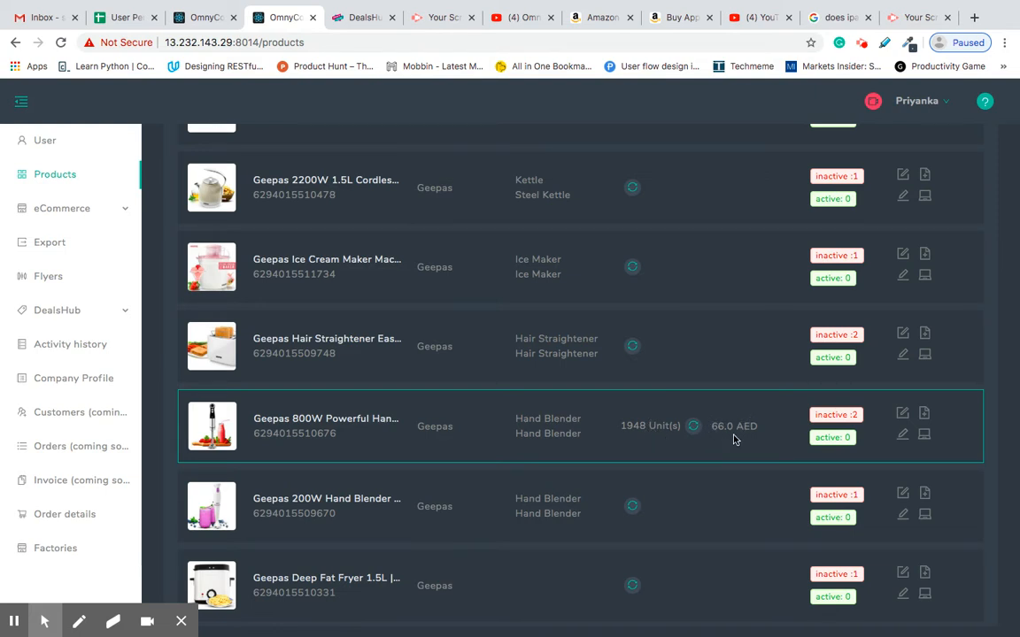
scroll(668, 431, "down", 2)
left_click(632, 428)
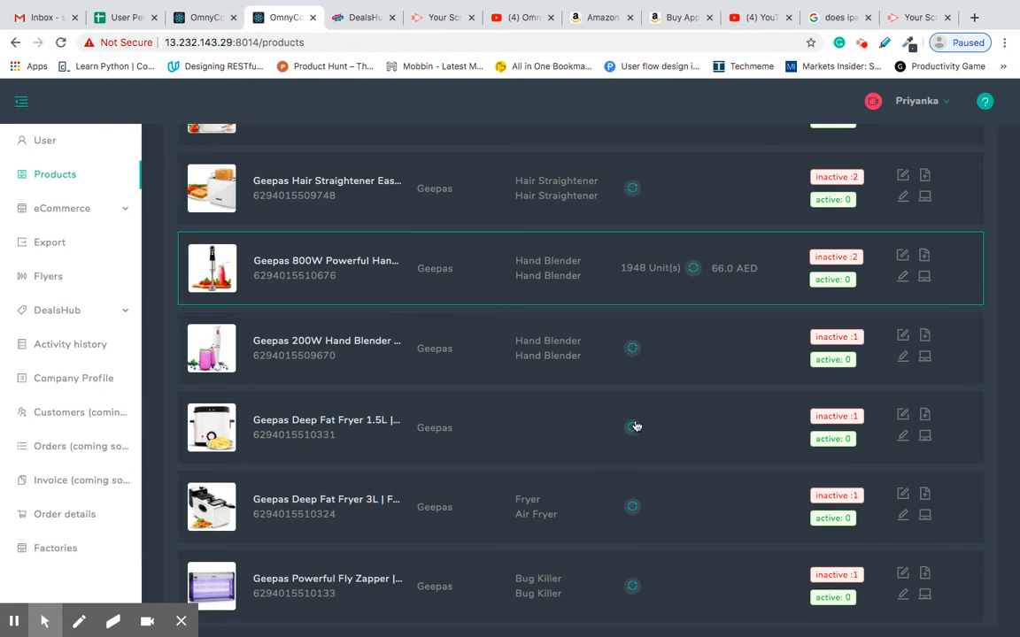
left_click(631, 347)
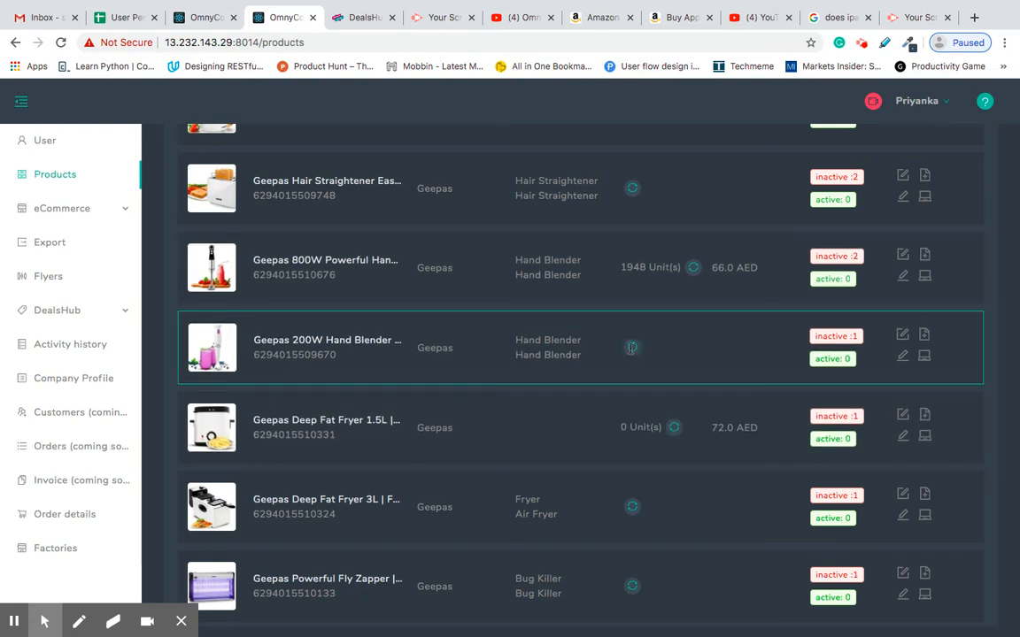
scroll(668, 454, "down", 1)
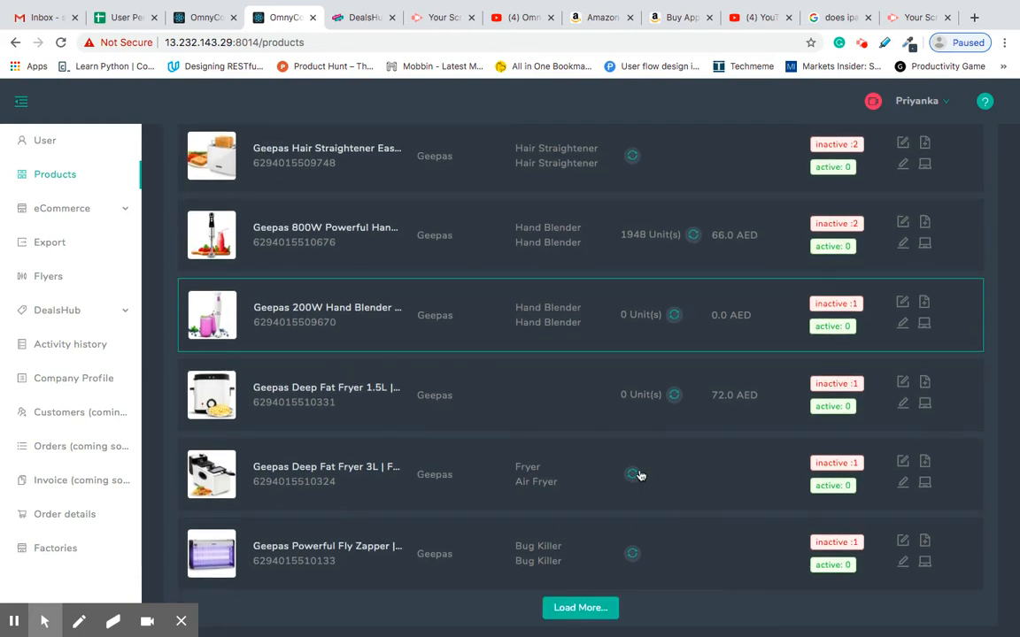
scroll(699, 385, "up", 1)
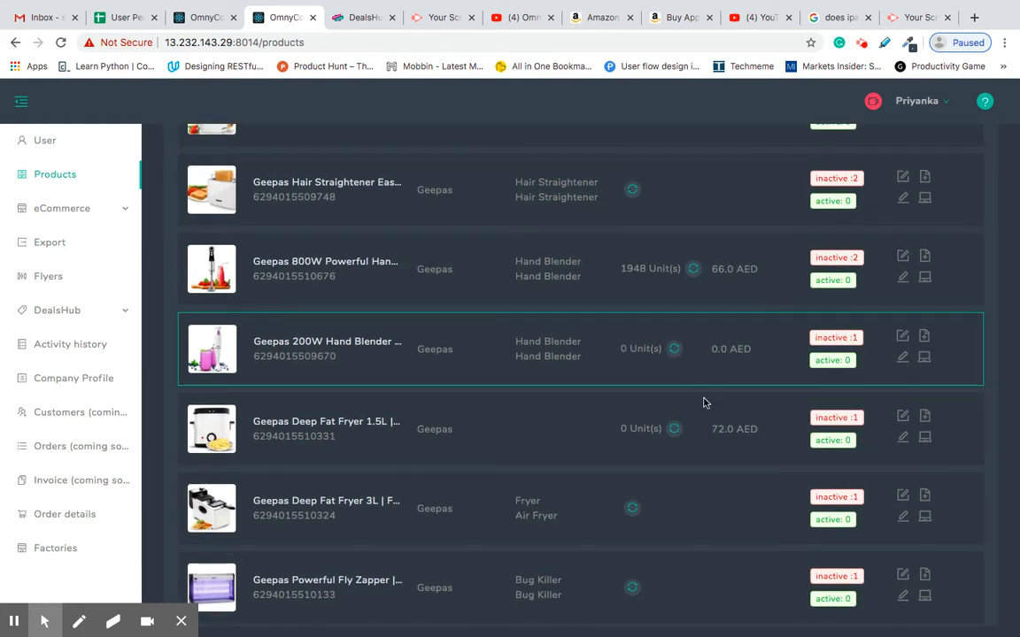
scroll(704, 403, "up", 1)
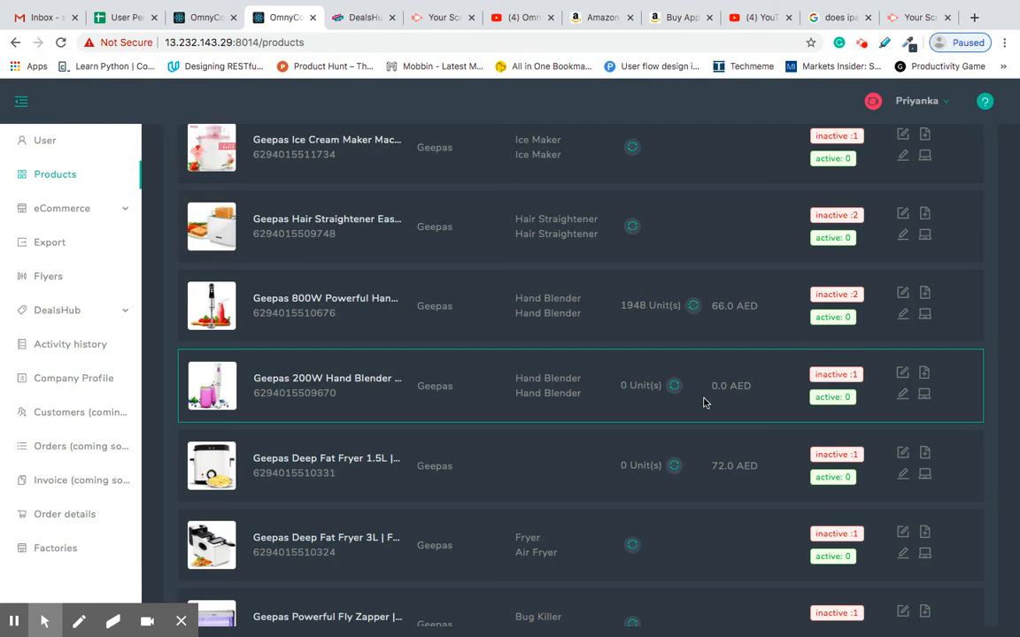
- Refresh the stock and EX_EA prices for all listed products at once
scroll(704, 402, "up", 20)
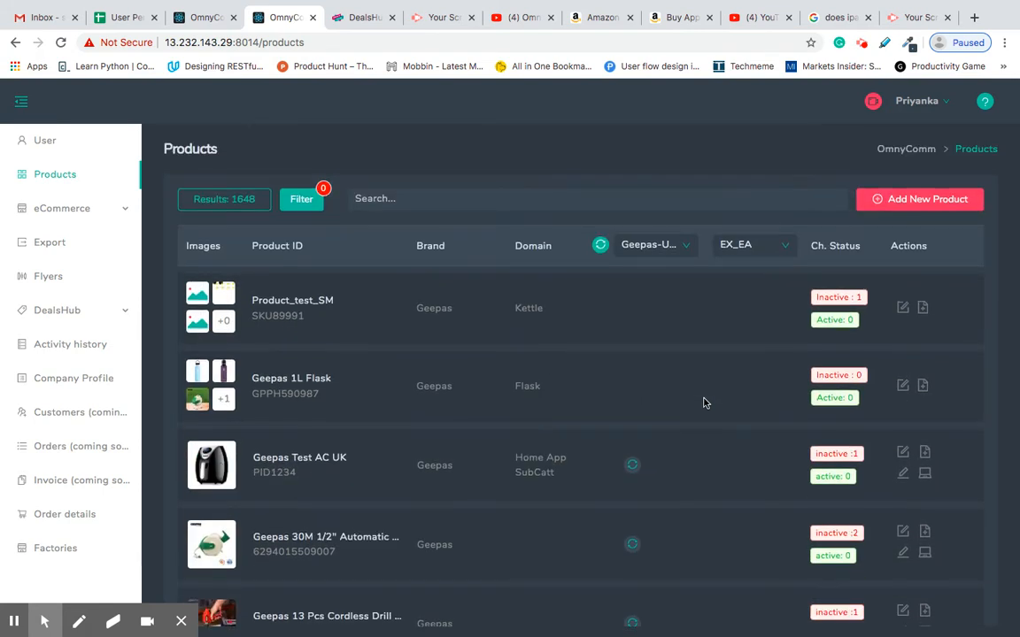
scroll(704, 404, "down", 4)
scroll(704, 404, "up", 4)
scroll(654, 390, "down", 2)
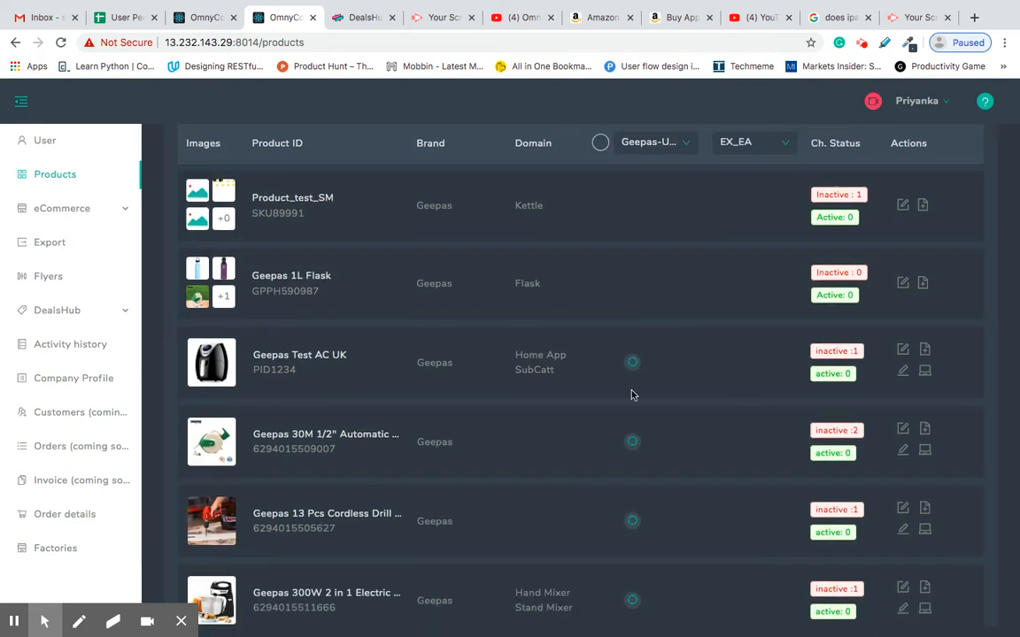
scroll(641, 488, "down", 1)
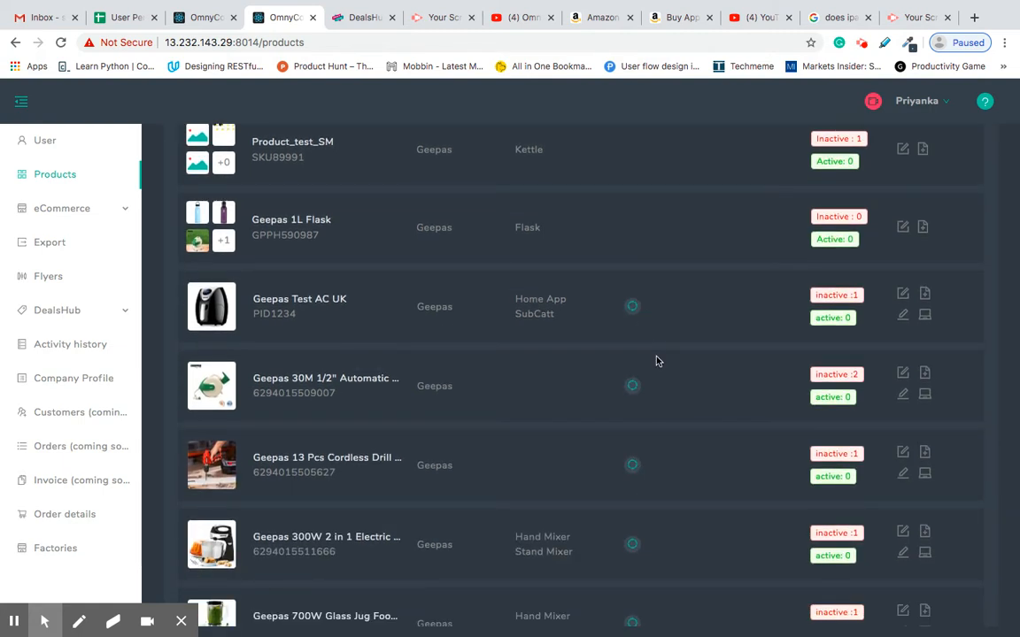
scroll(657, 360, "up", 1)
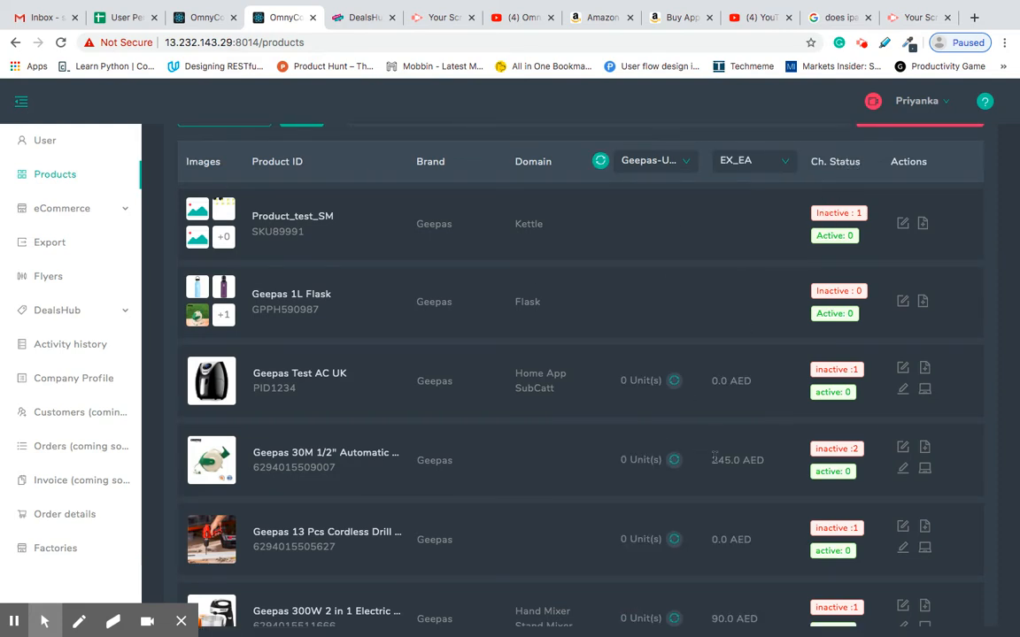
- Review the units, EX_EA prices, channel status counts and row actions of the listed products
scroll(717, 441, "down", 5)
scroll(717, 441, "down", 2)
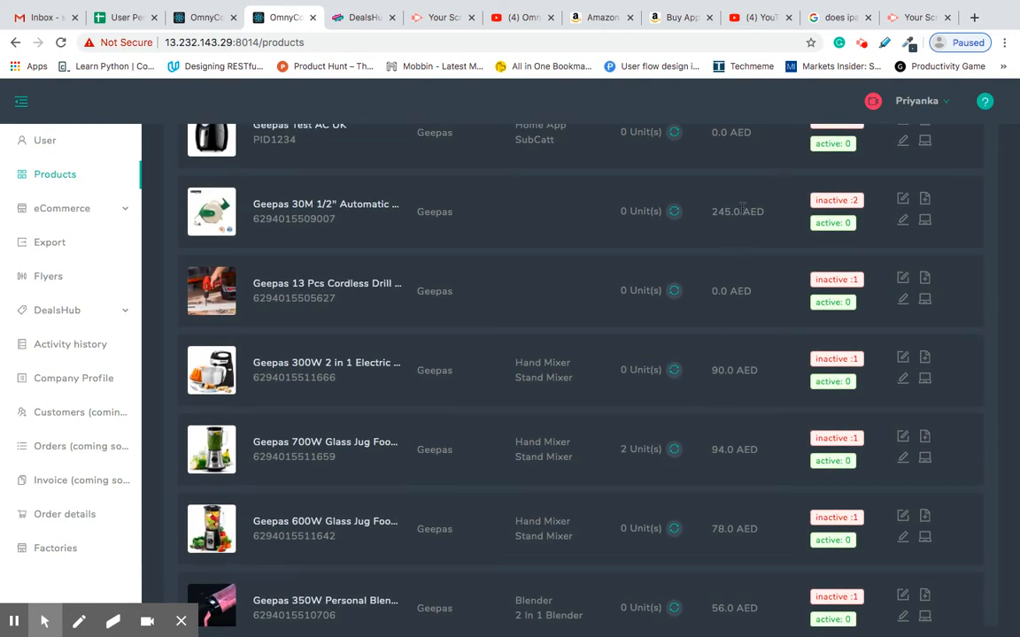
scroll(669, 405, "down", 4)
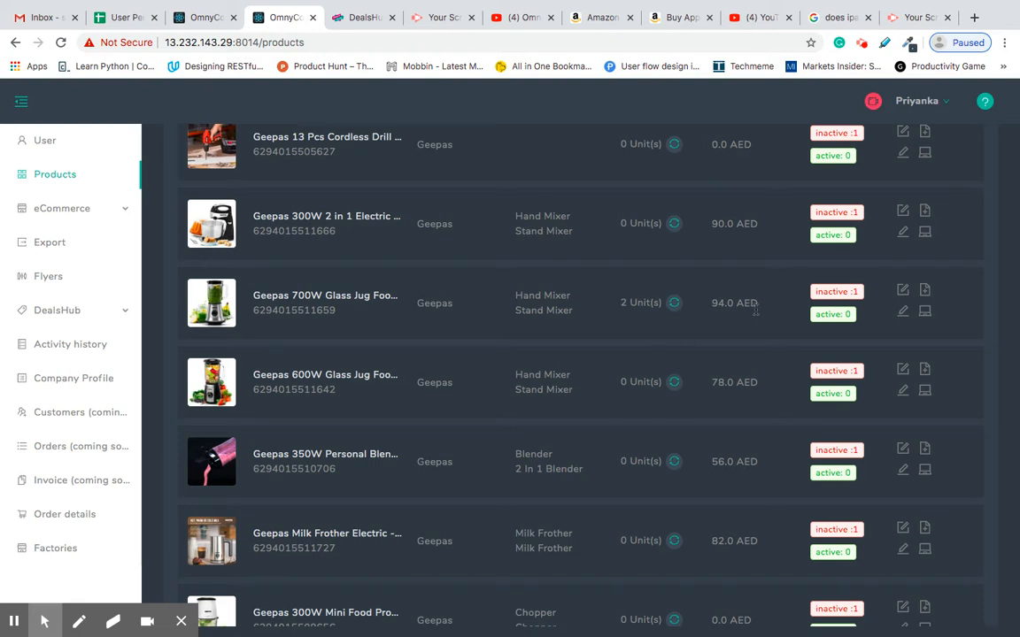
scroll(755, 304, "down", 6)
scroll(755, 310, "up", 15)
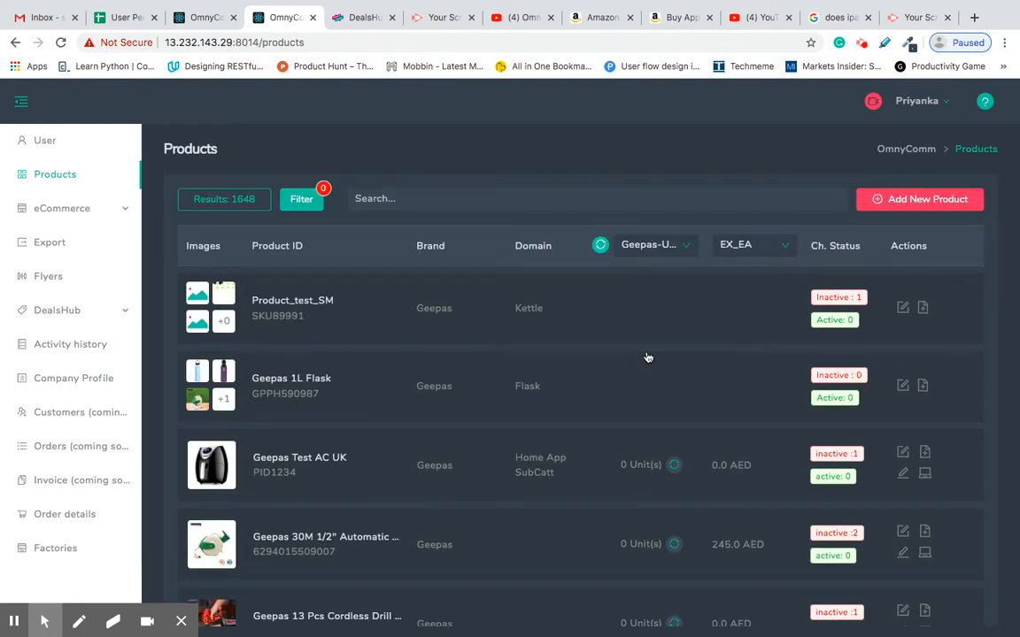
scroll(655, 354, "down", 5)
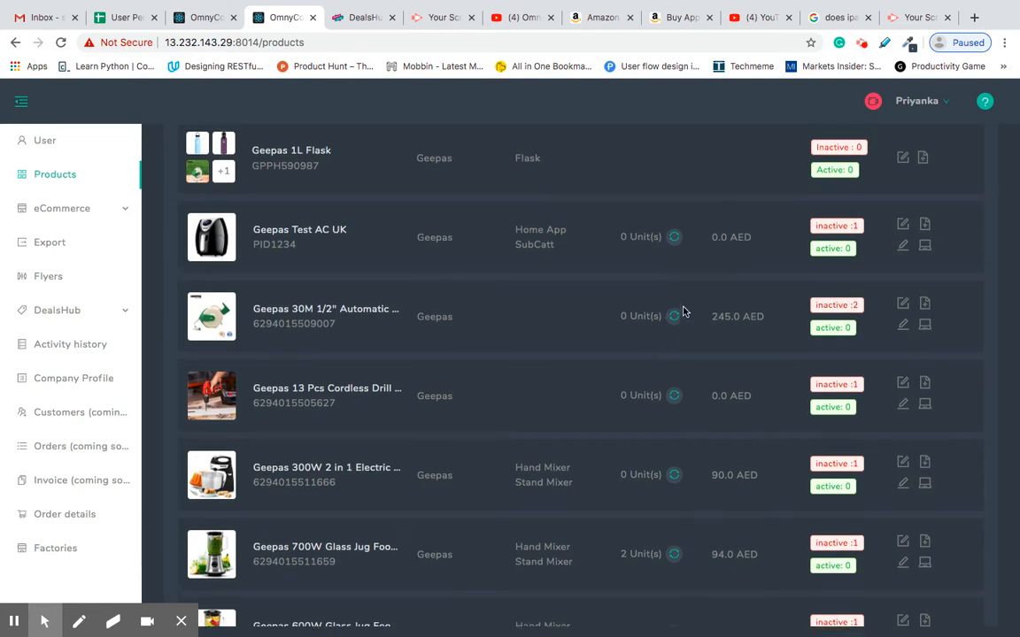
scroll(683, 314, "up", 5)
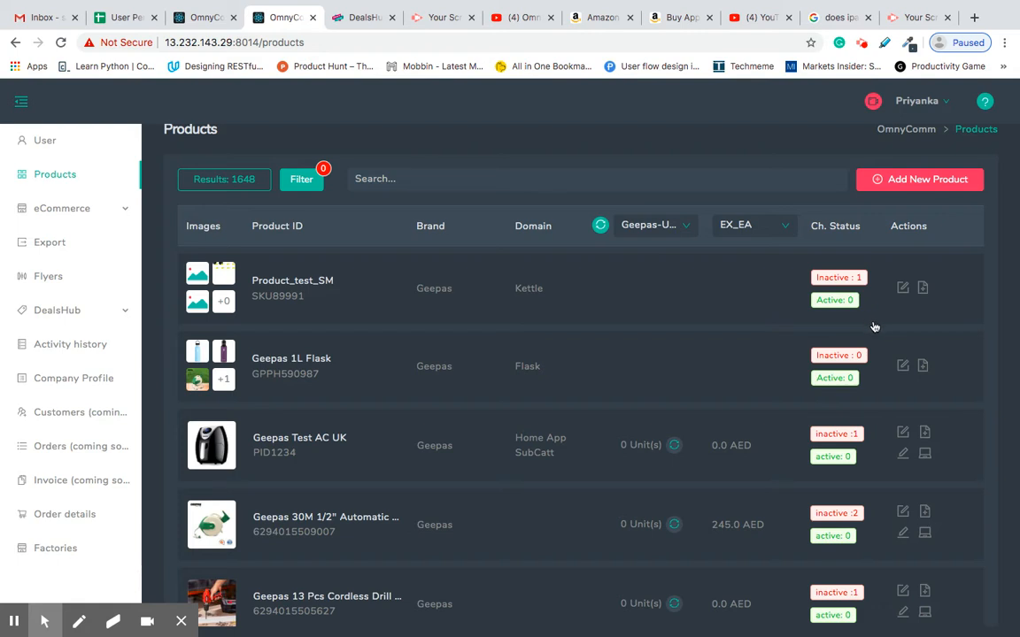
scroll(874, 327, "down", 1)
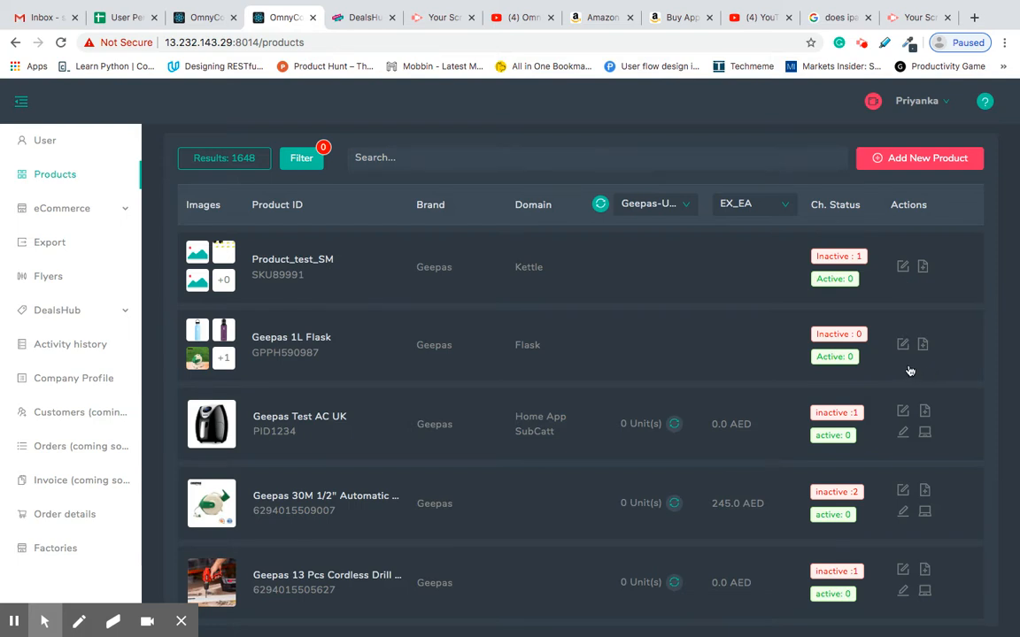
scroll(909, 371, "down", 1)
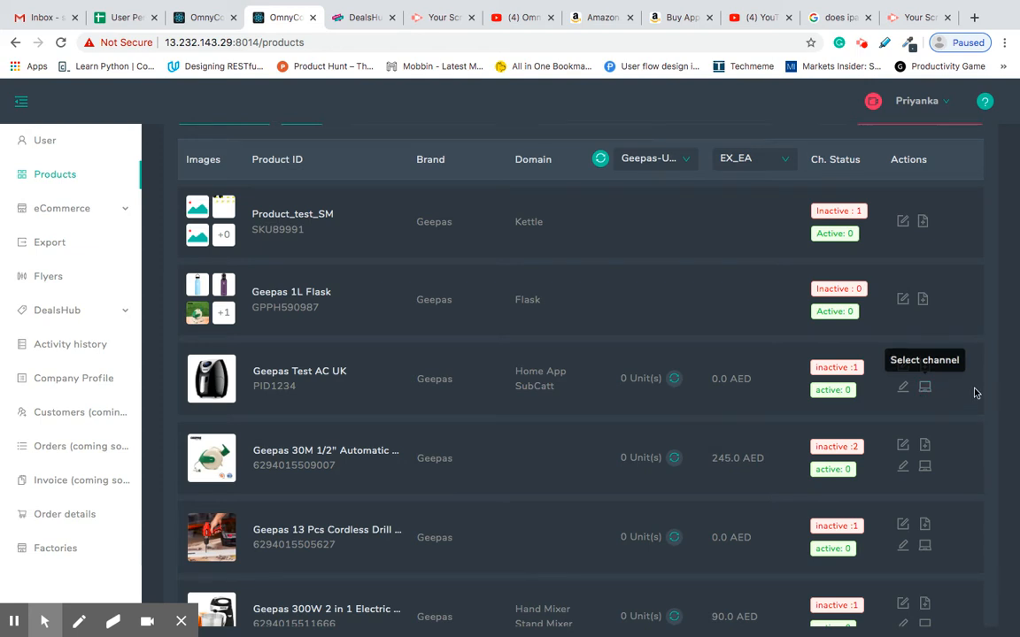
scroll(975, 385, "up", 1)
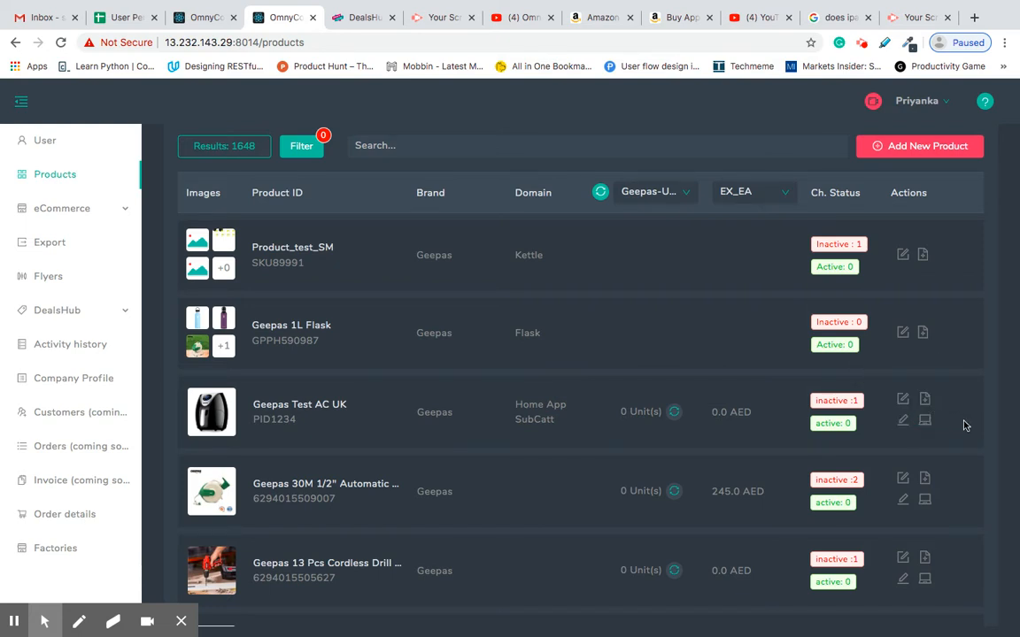
scroll(965, 426, "up", 1)
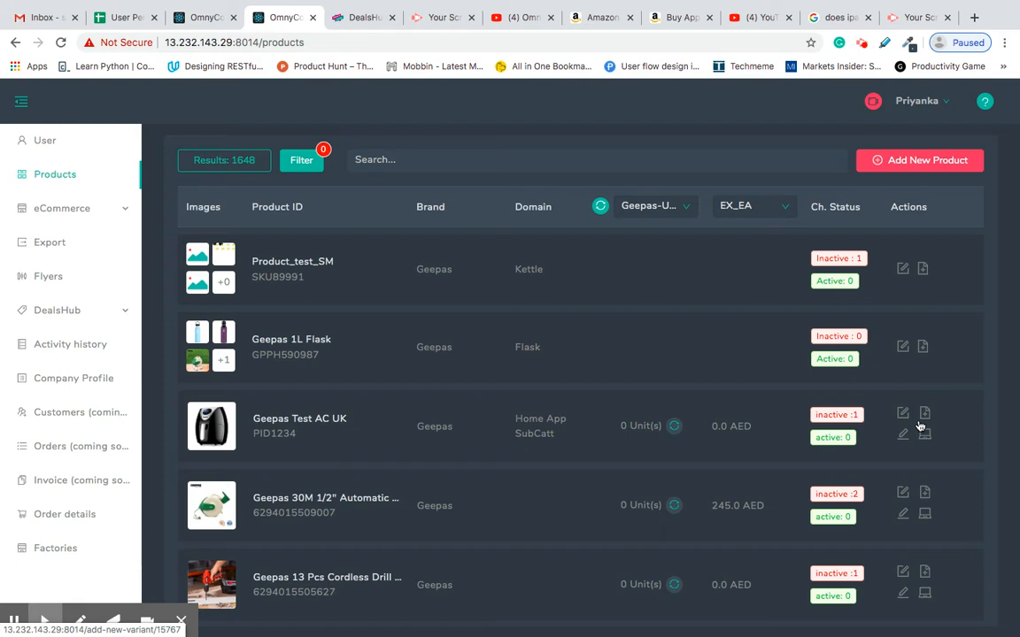
- Expand the Geepas 1L Flask product to view its colour variants and collapse it again
scroll(382, 363, "down", 1)
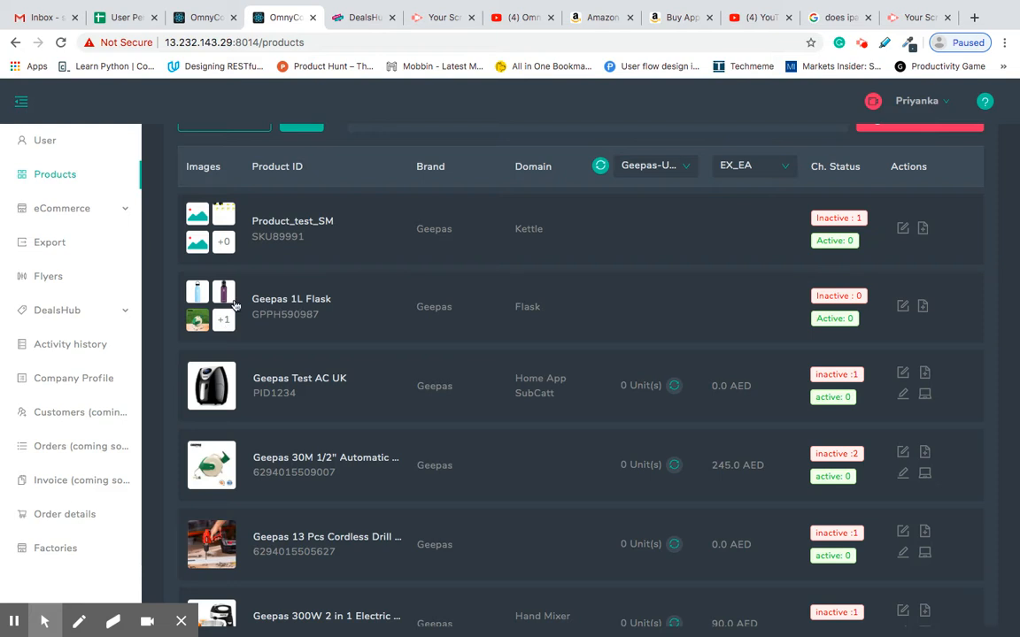
left_click(360, 304)
scroll(358, 375, "down", 2)
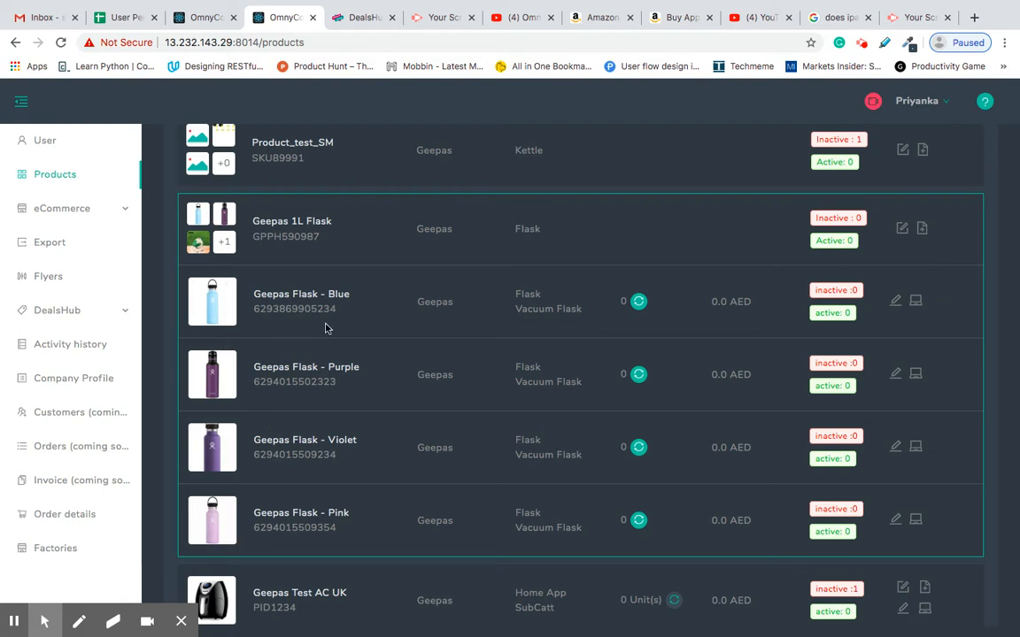
left_click(361, 233)
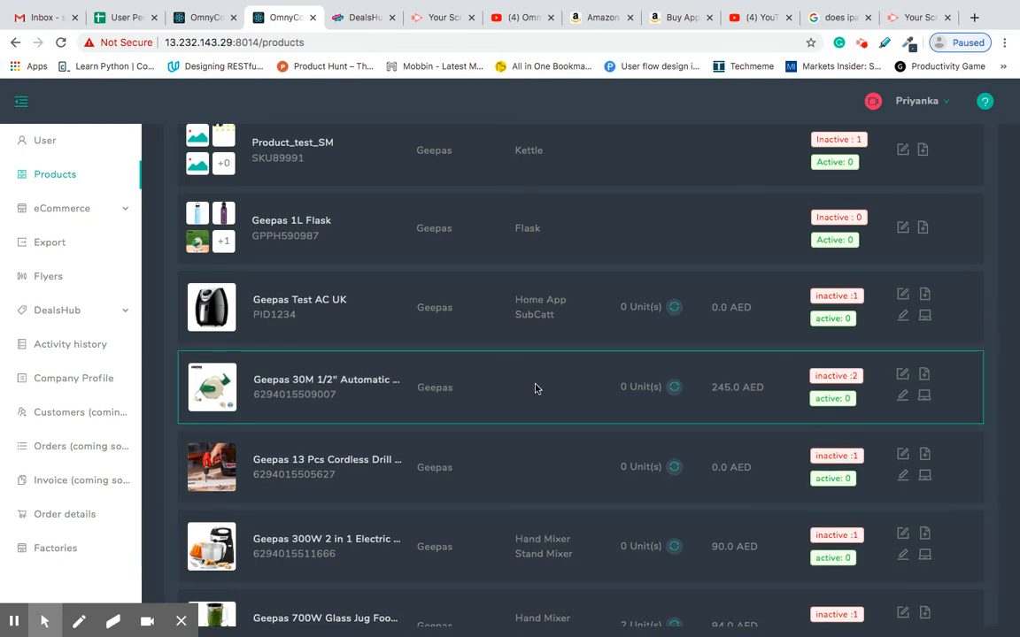
left_click(598, 232)
left_click(597, 233)
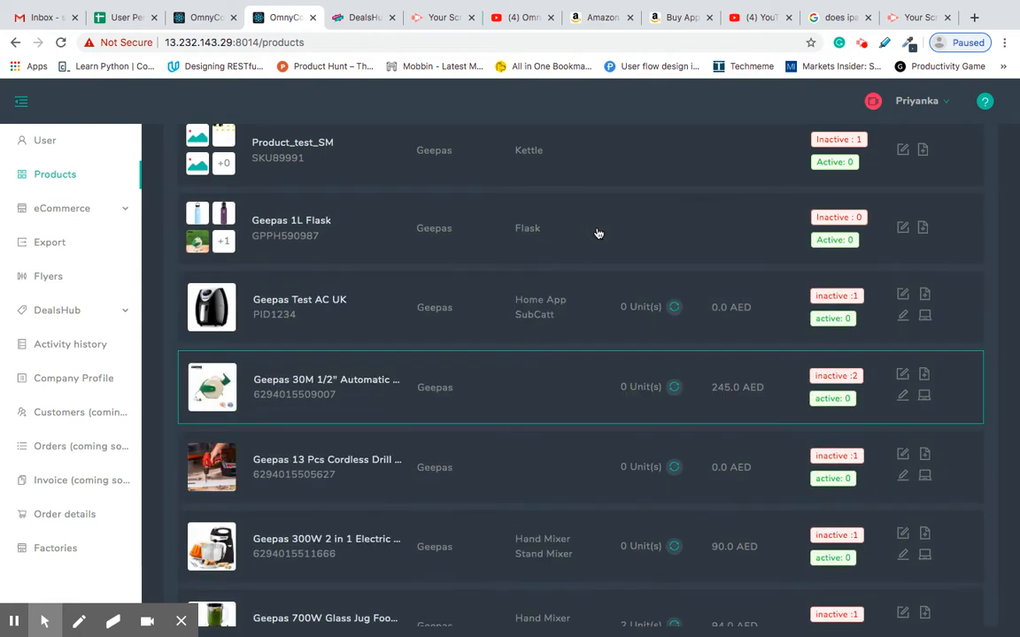
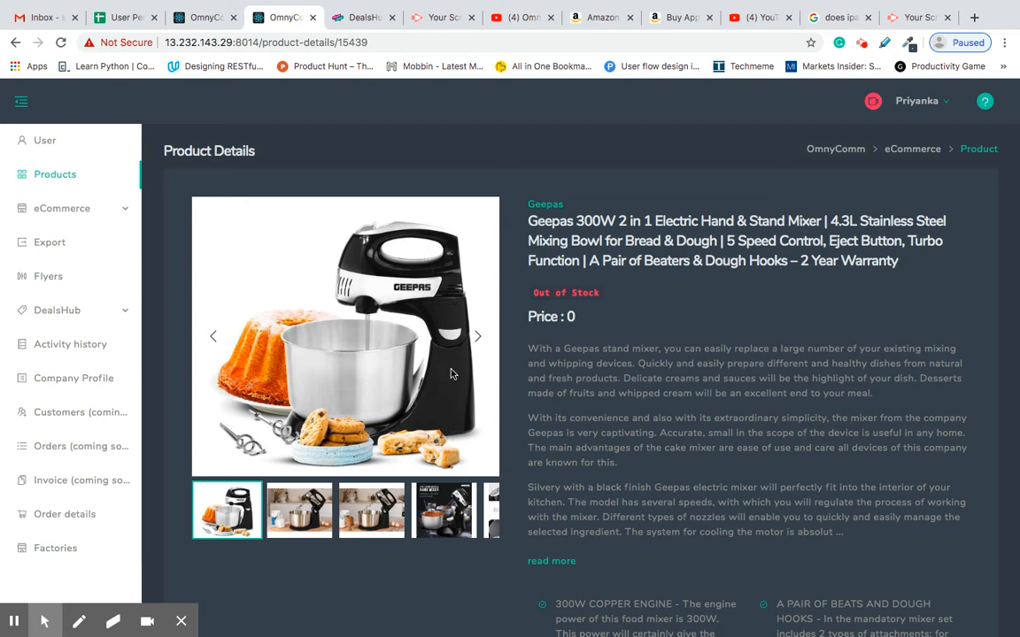
- Look over the details page of the Geepas 300W 2 in 1 hand and stand mixer and return to the product list
scroll(467, 376, "down", 1)
scroll(466, 345, "up", 1)
left_click(70, 174)
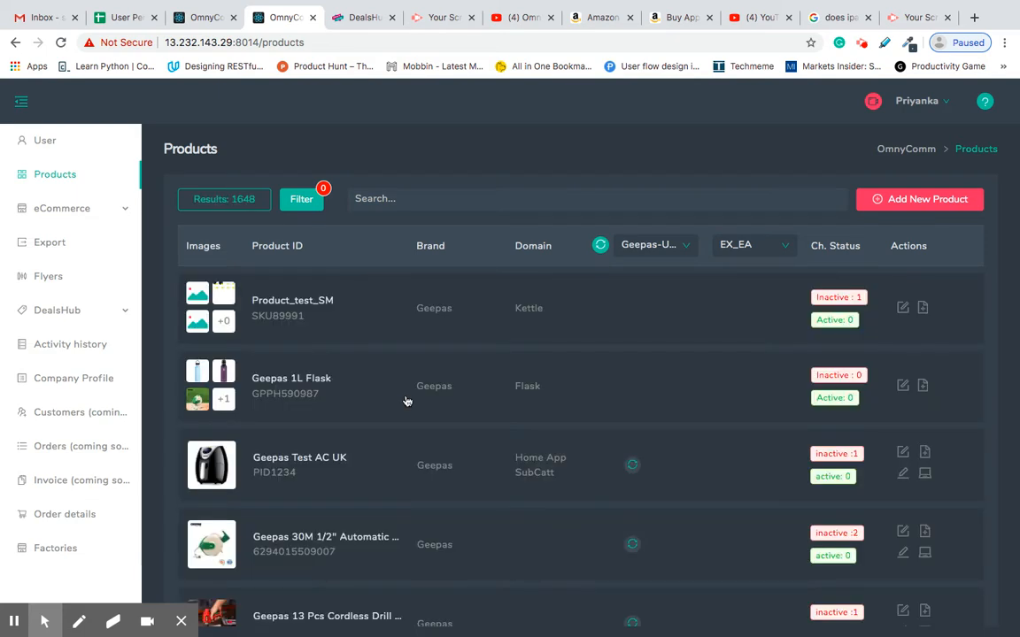
- Look over the listed products with their brands, domains, channel status counts and row actions
scroll(407, 401, "down", 4)
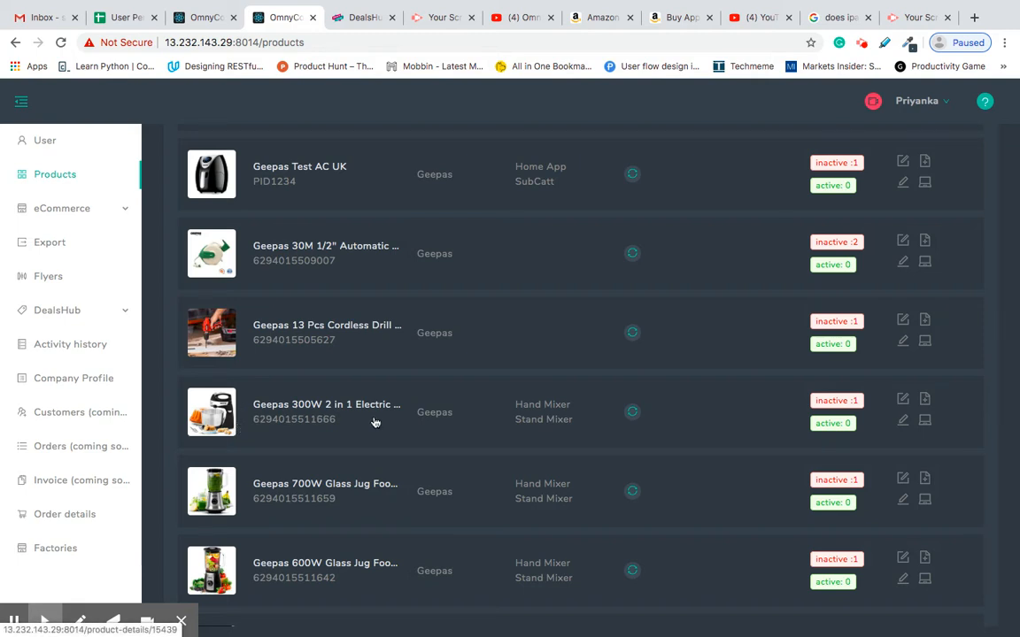
scroll(374, 422, "up", 3)
scroll(373, 421, "down", 1)
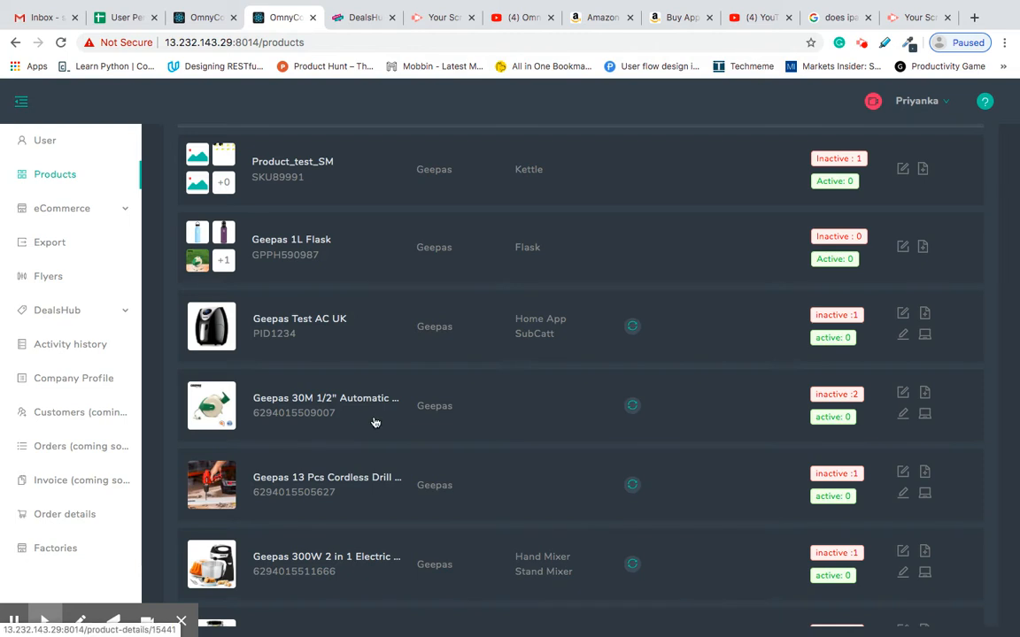
scroll(374, 422, "up", 1)
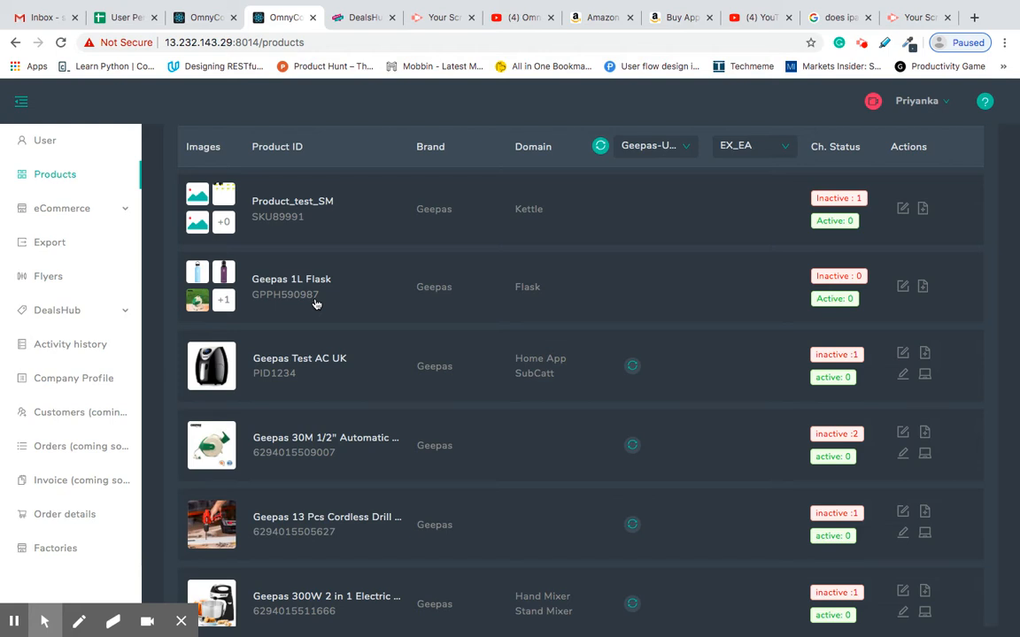
scroll(359, 417, "down", 2)
scroll(359, 416, "up", 2)
scroll(360, 417, "down", 5)
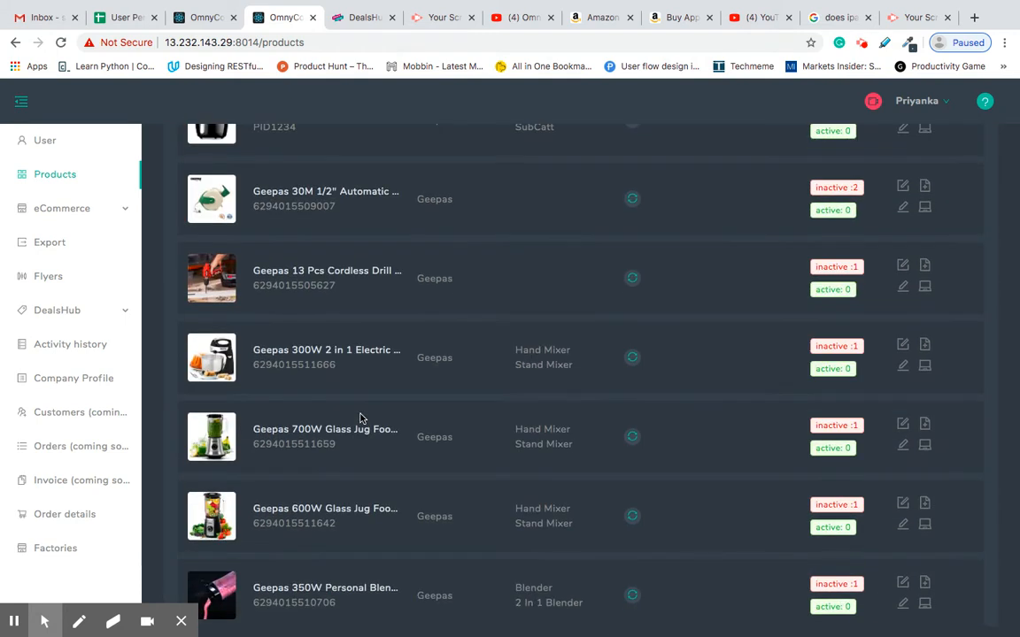
scroll(360, 418, "up", 4)
scroll(359, 418, "up", 1)
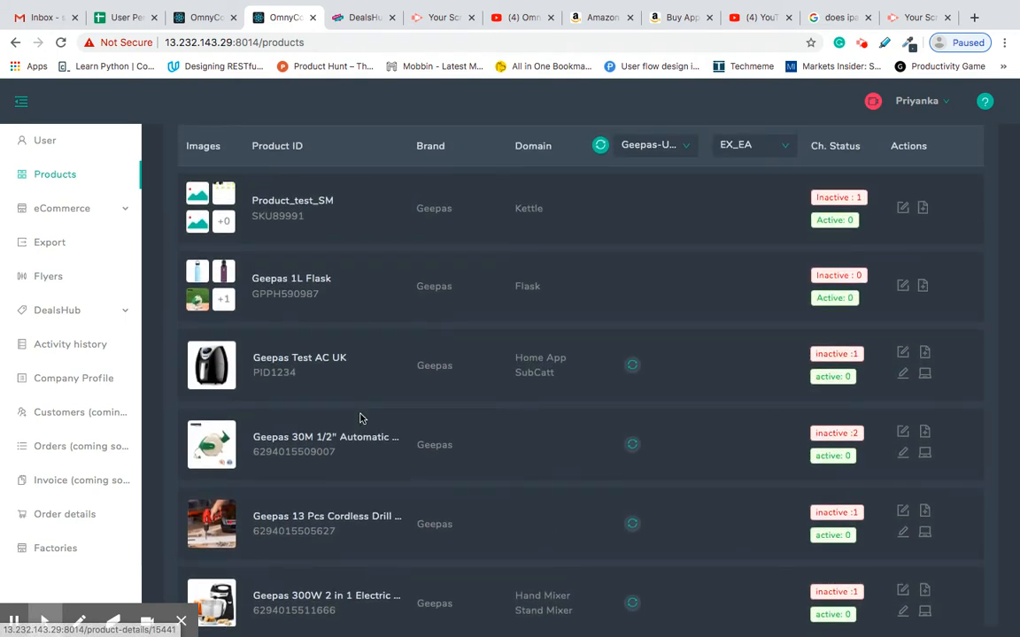
scroll(360, 418, "down", 1)
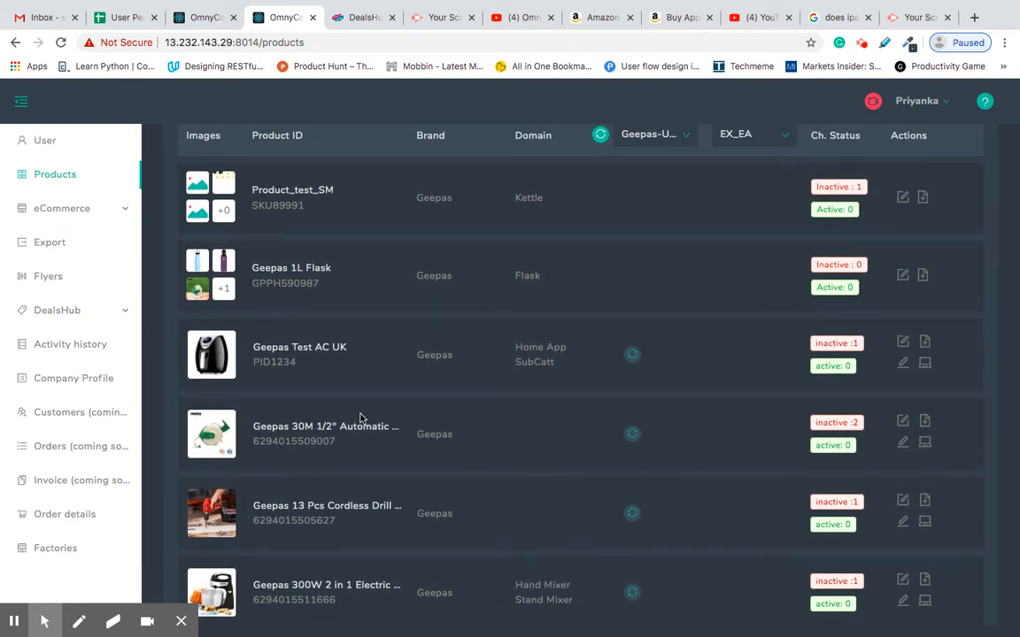
- Open the details page of the Geepas 800W Powerful Hand Blender from further down the product list
scroll(360, 418, "down", 9)
scroll(360, 418, "down", 4)
scroll(363, 391, "up", 1)
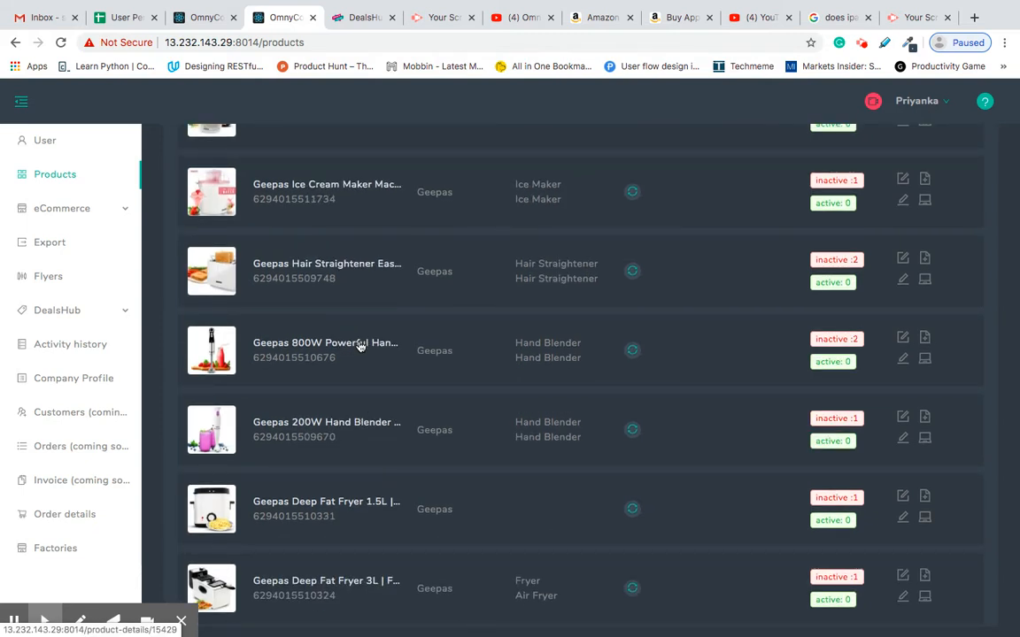
left_click(359, 346)
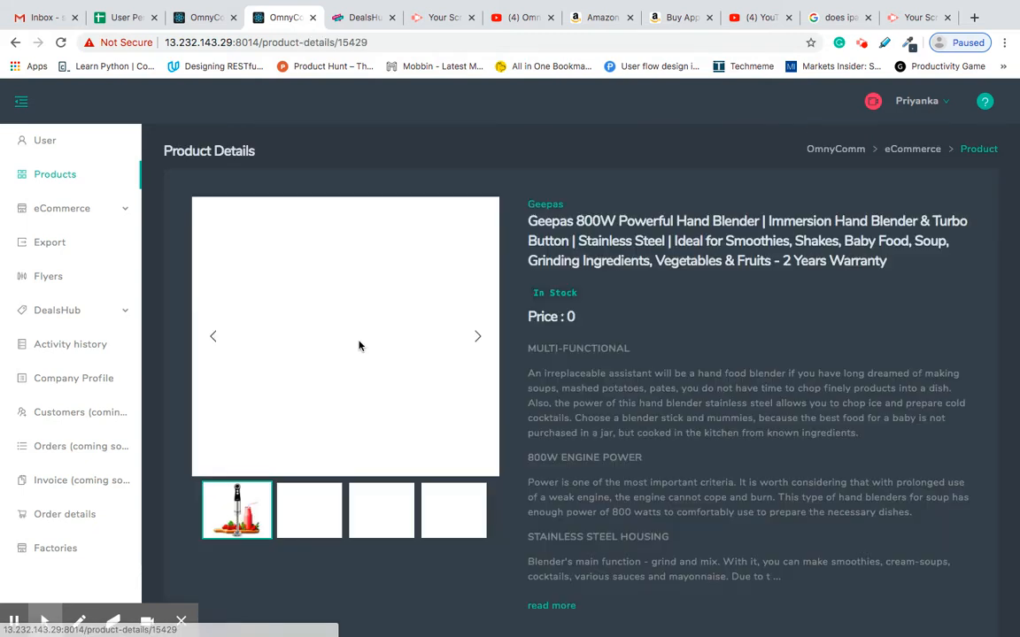
scroll(509, 372, "down", 2)
scroll(520, 428, "up", 2)
scroll(519, 427, "down", 1)
scroll(519, 427, "up", 1)
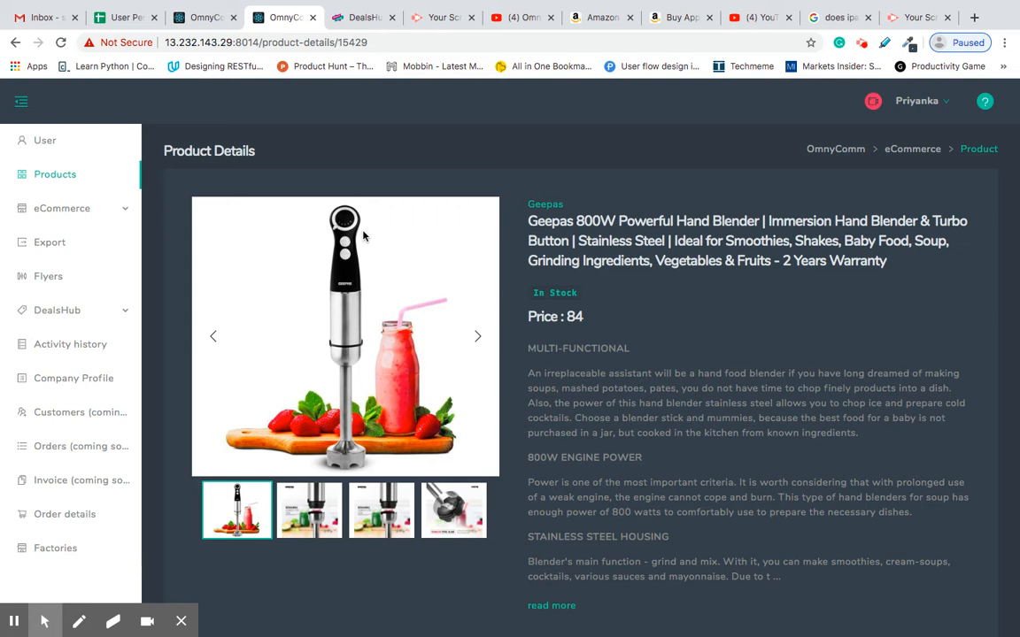
- Browse through the hand blender's product images in the gallery
scroll(469, 453, "down", 1)
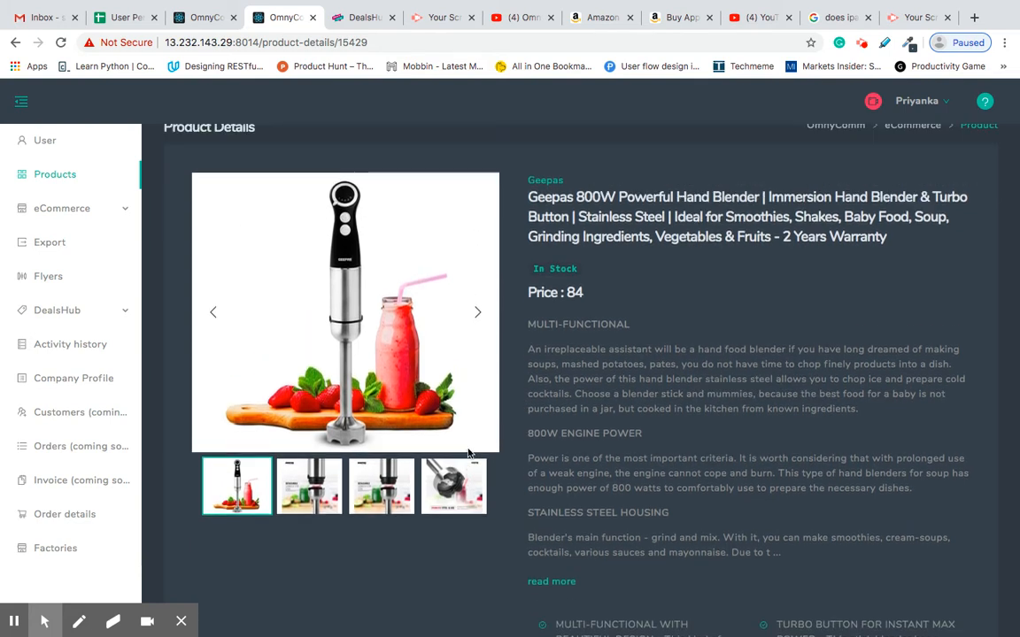
left_click(478, 315)
left_click(479, 317)
left_click(479, 317)
left_click(479, 317)
left_click(479, 317)
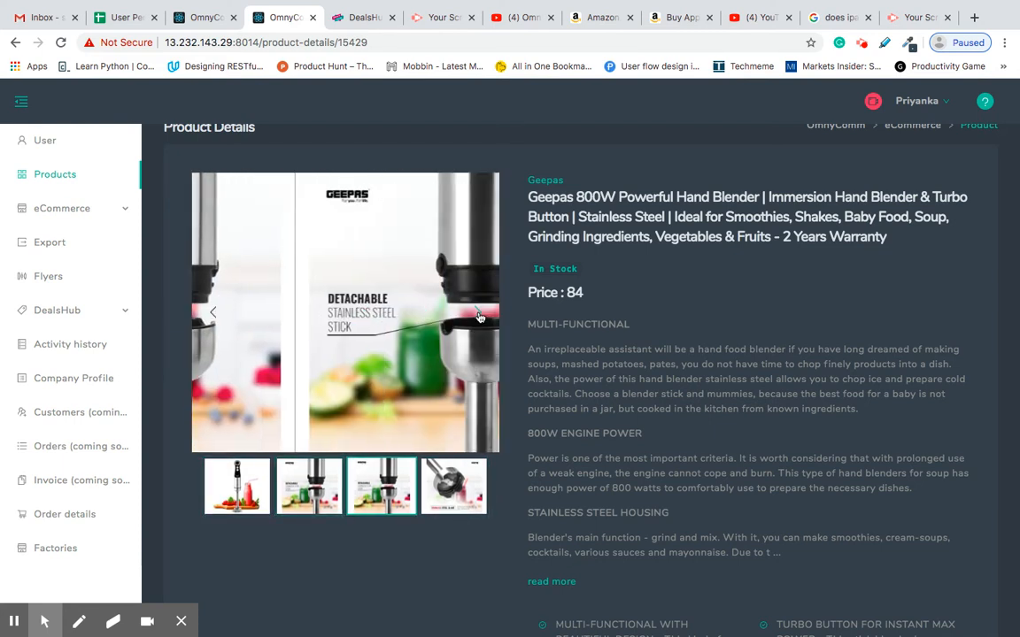
- Check the hand blender's stock status and price, and expand its full description
scroll(586, 319, "down", 1)
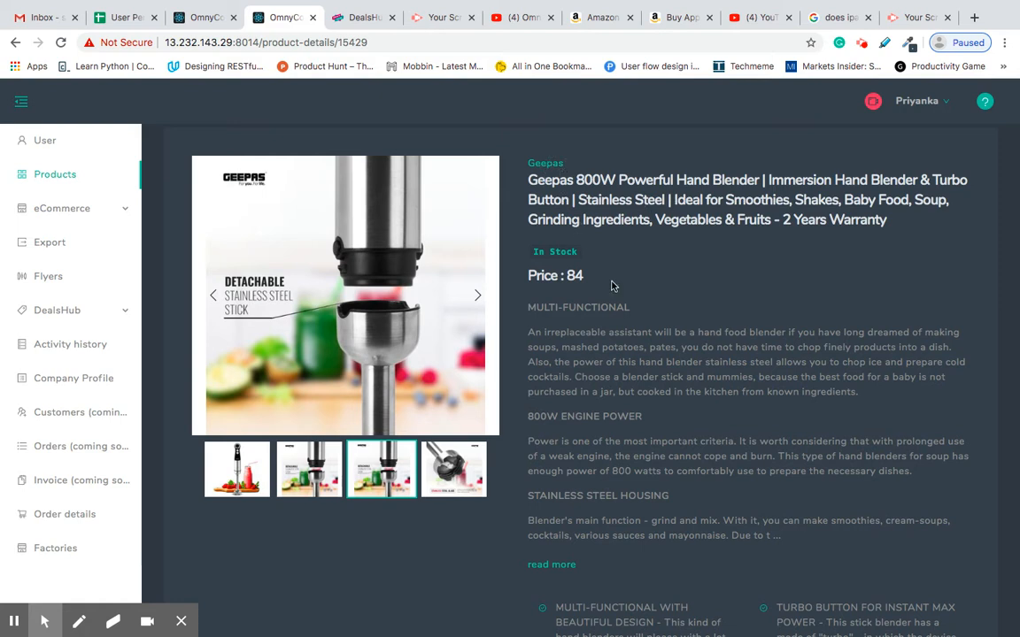
scroll(610, 286, "down", 2)
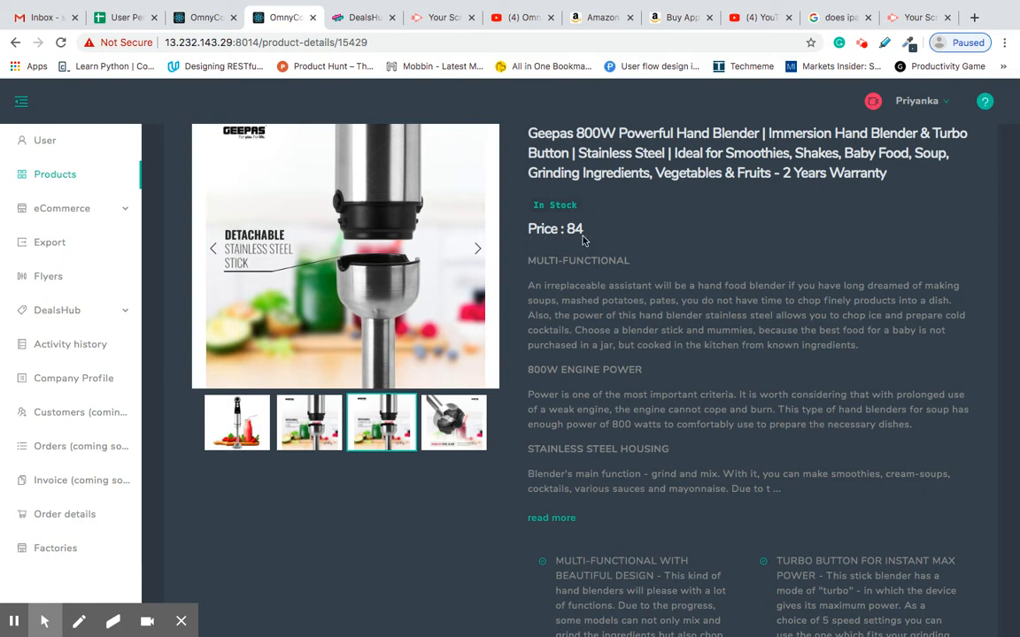
scroll(529, 270, "down", 2)
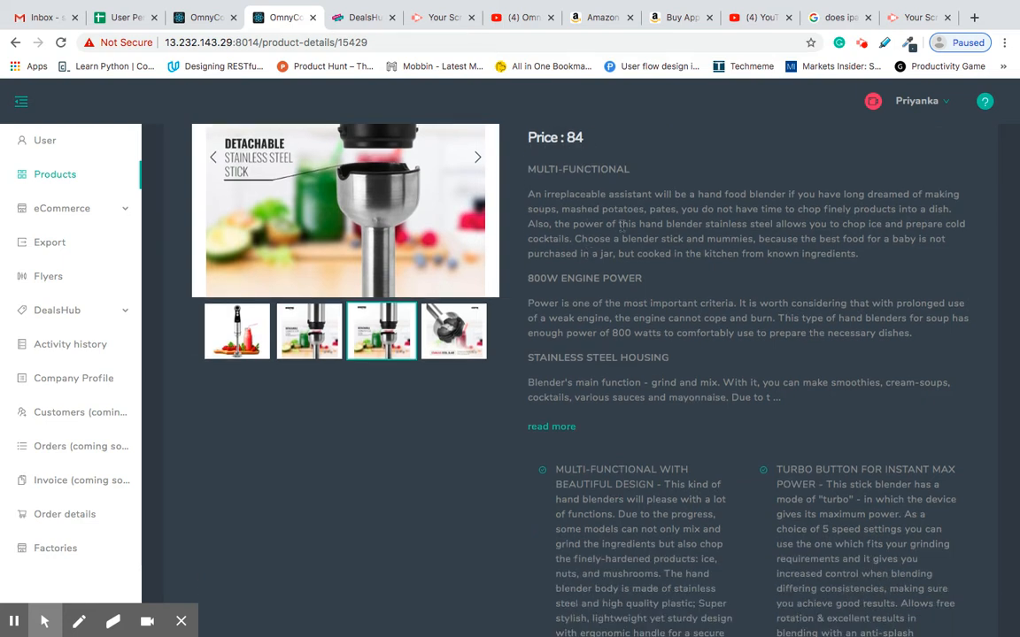
left_click(561, 427)
scroll(601, 414, "down", 2)
scroll(601, 413, "up", 1)
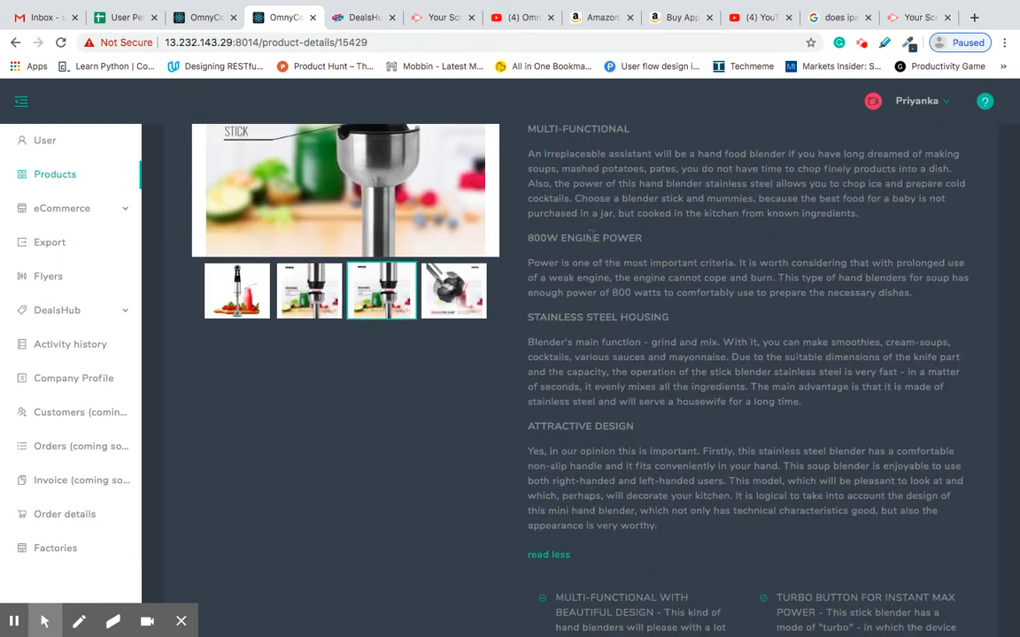
- Examine the hand blender's feature points, the warehouse rates and quantities, and the sales channel price table
scroll(601, 413, "down", 6)
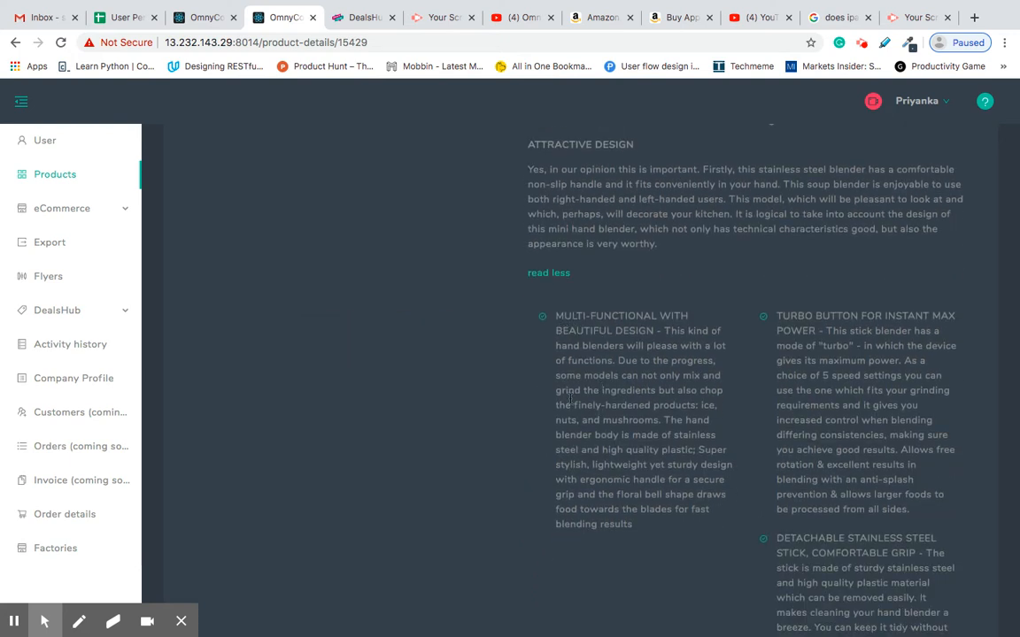
scroll(719, 486, "down", 12)
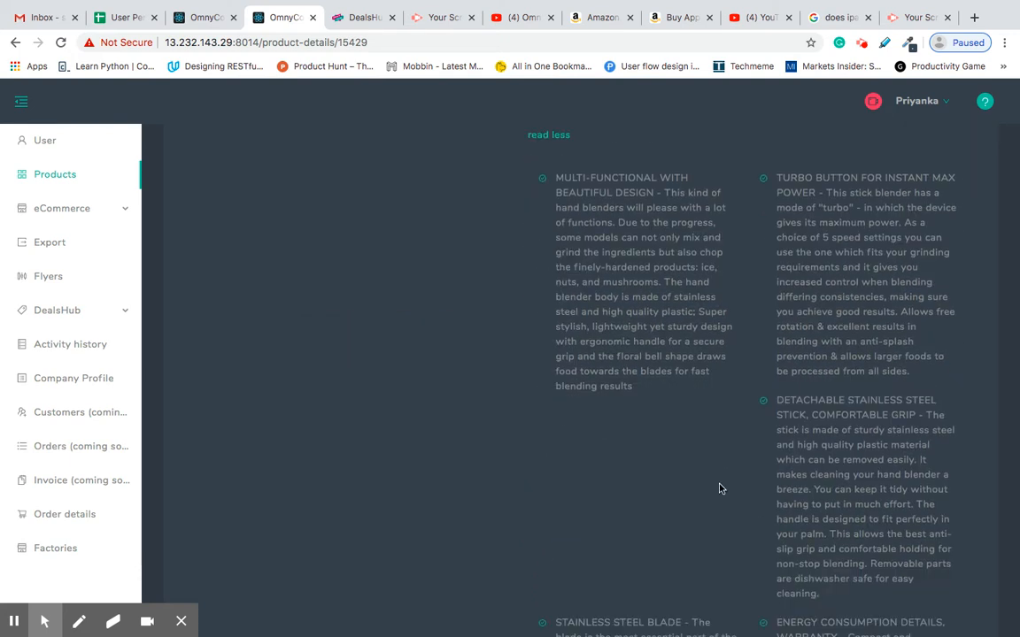
scroll(860, 432, "down", 1)
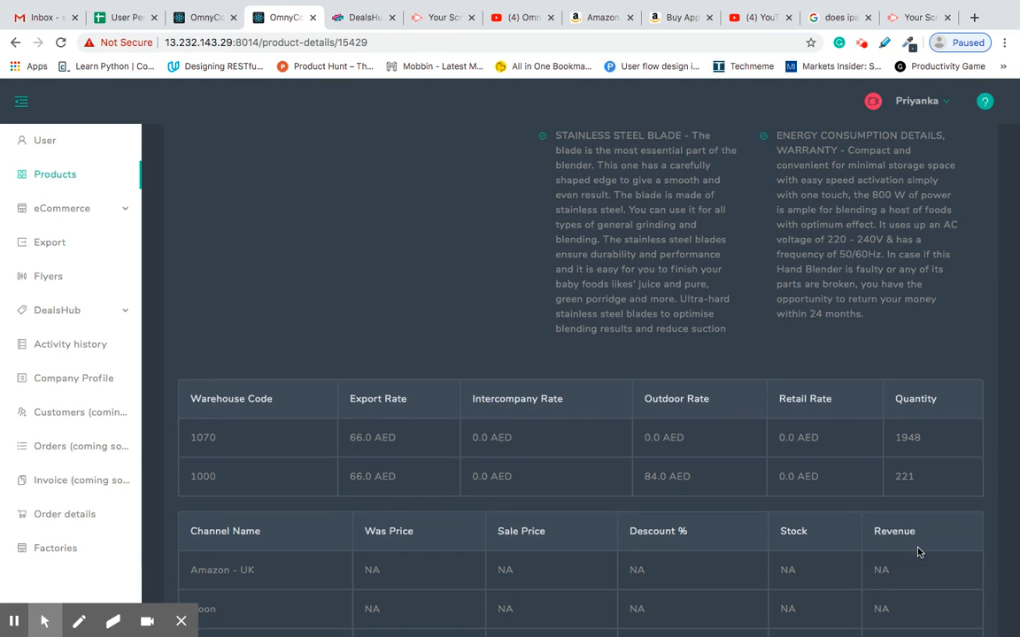
scroll(918, 551, "up", 10)
scroll(918, 549, "up", 2)
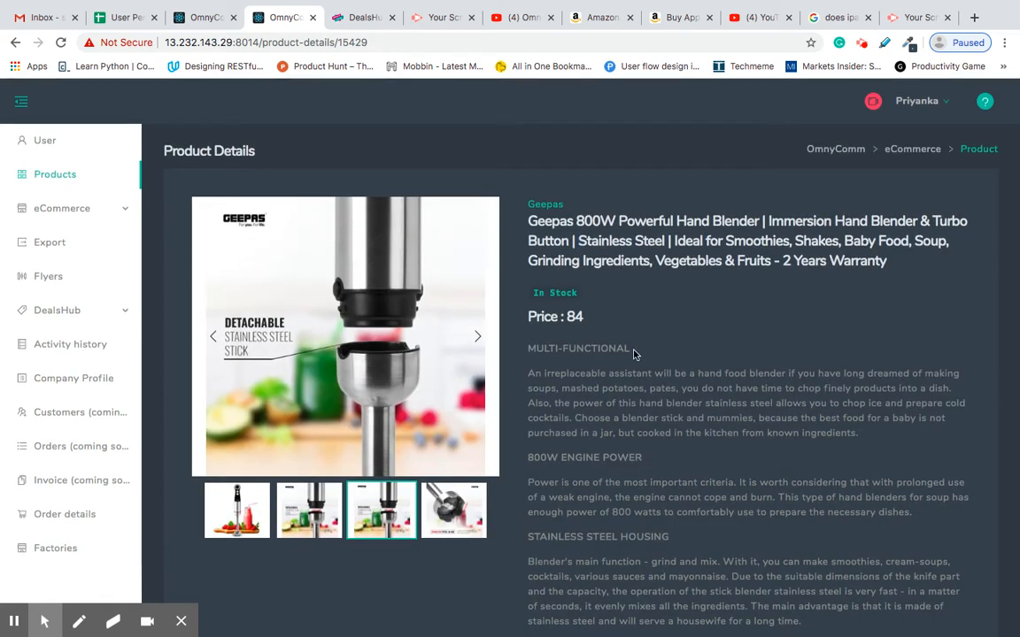
scroll(655, 433, "down", 12)
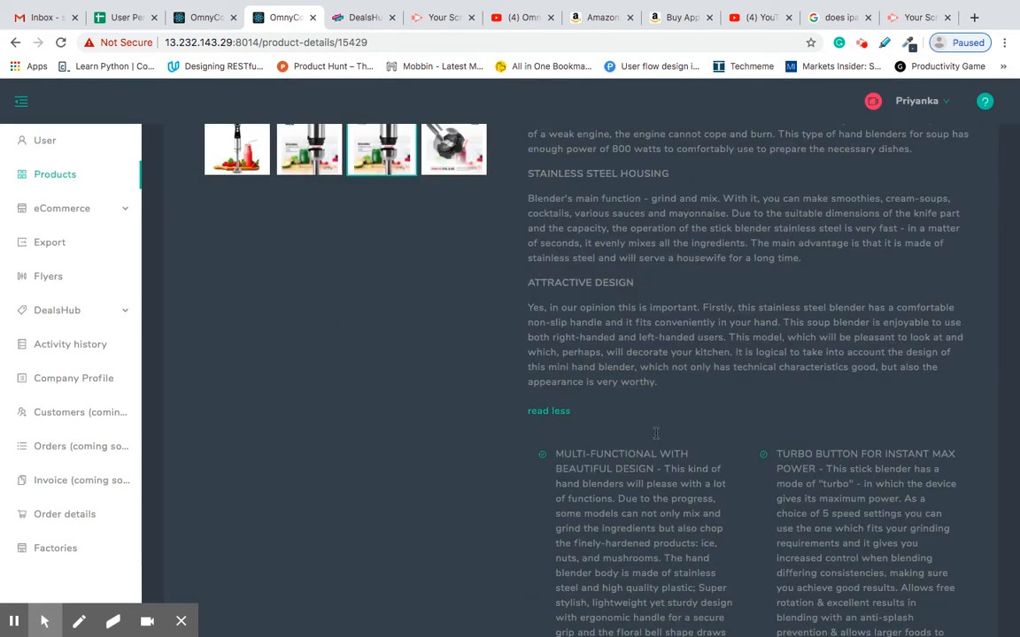
scroll(656, 433, "up", 1)
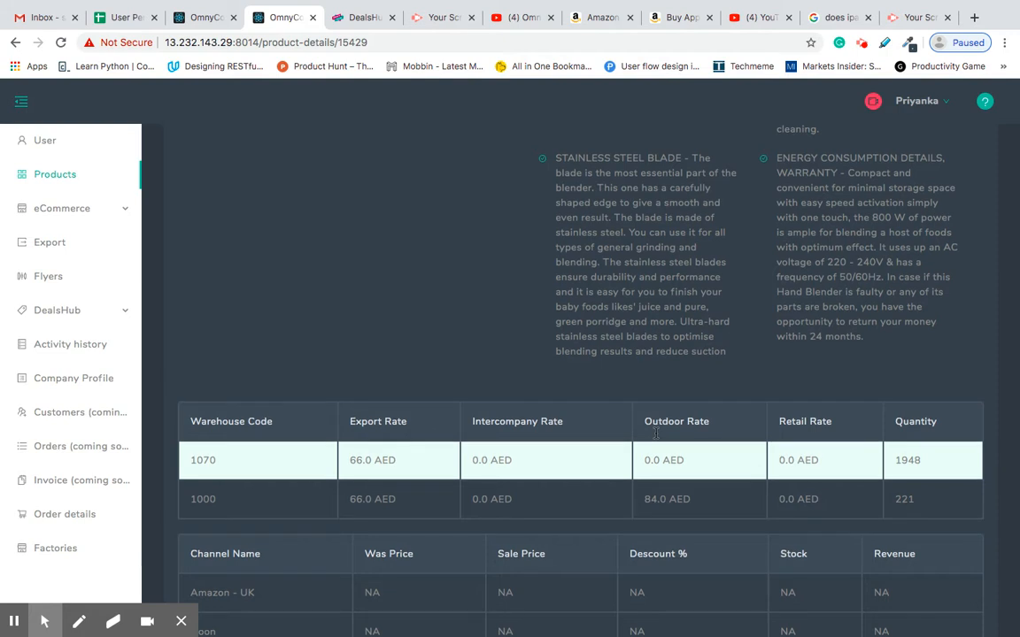
scroll(674, 363, "down", 1)
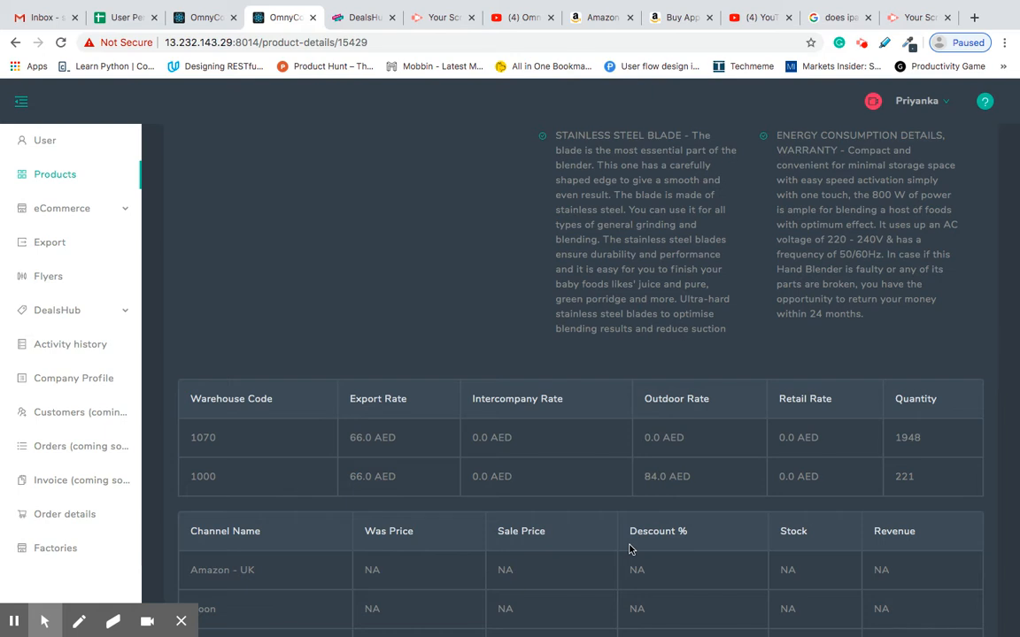
scroll(630, 549, "down", 2)
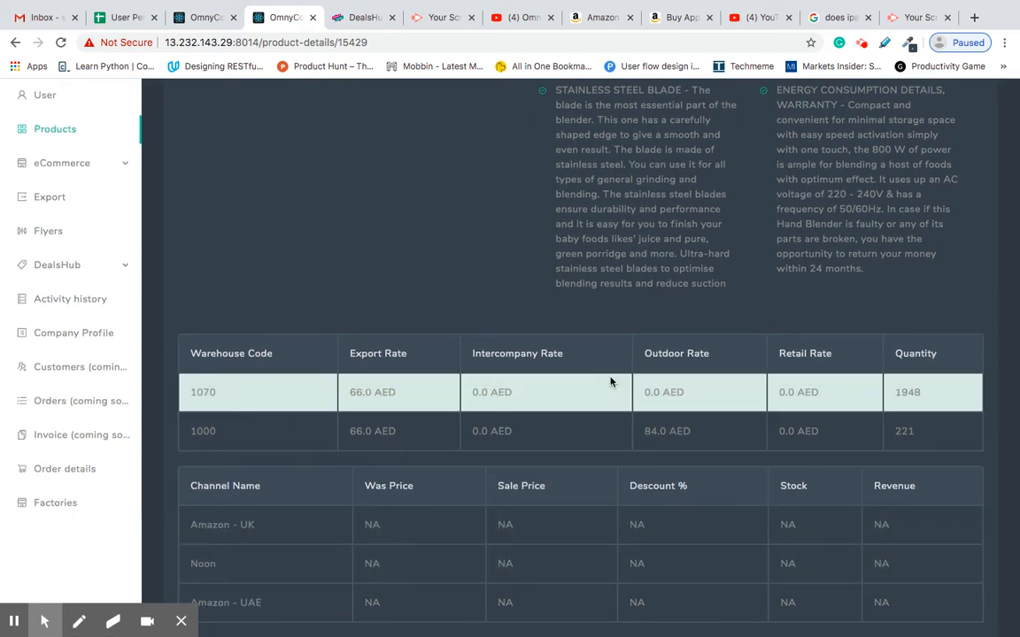
scroll(568, 297, "up", 1)
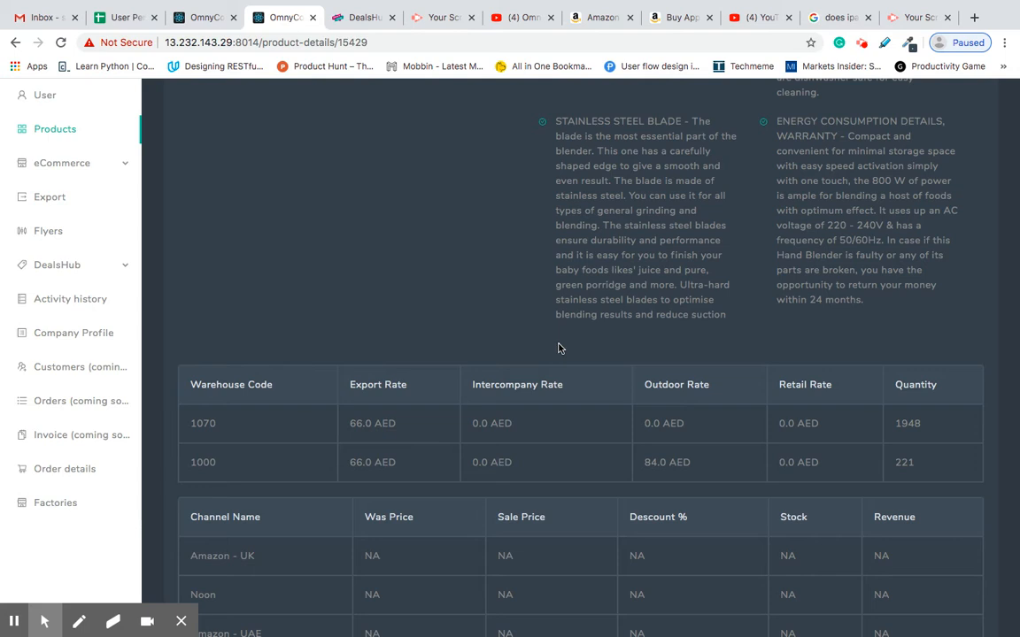
scroll(543, 345, "up", 10)
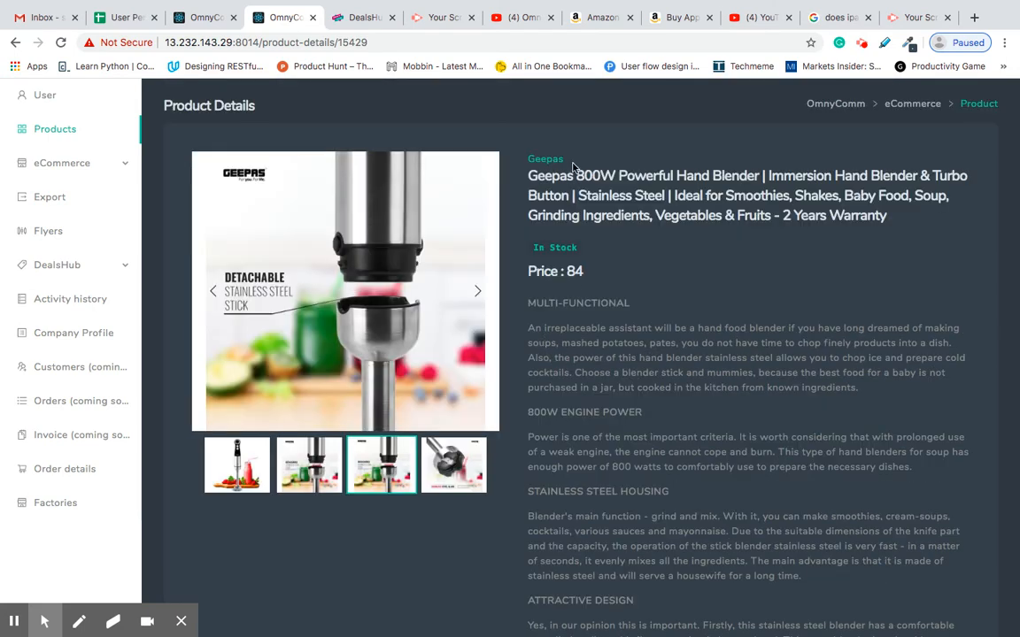
- Open the browser's developer tools, preview the product details page as an iPhone X and collapse the site's navigation menu
right_click(336, 99)
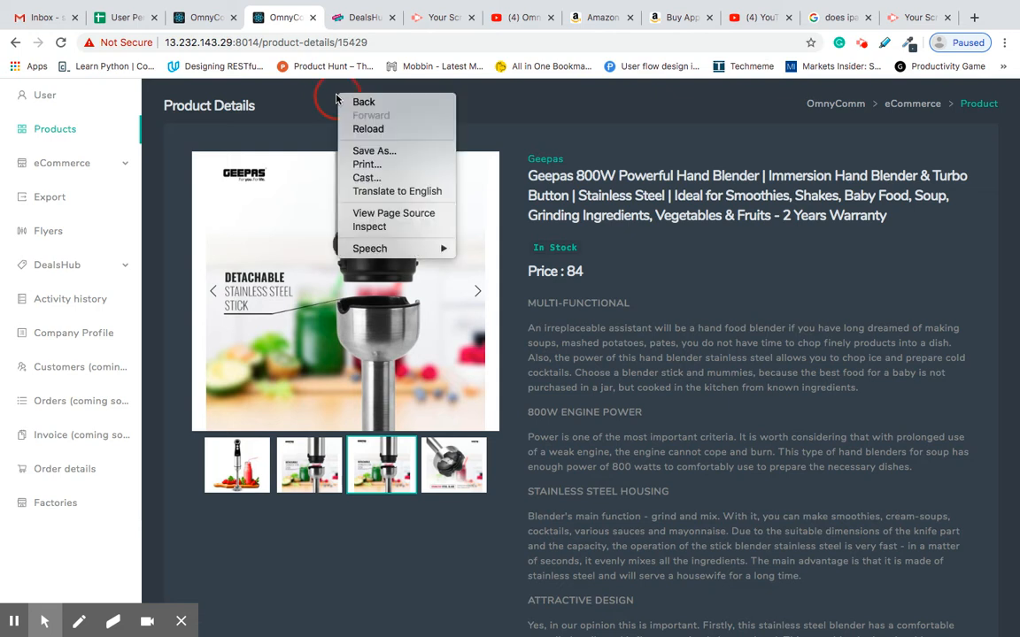
key("Escape")
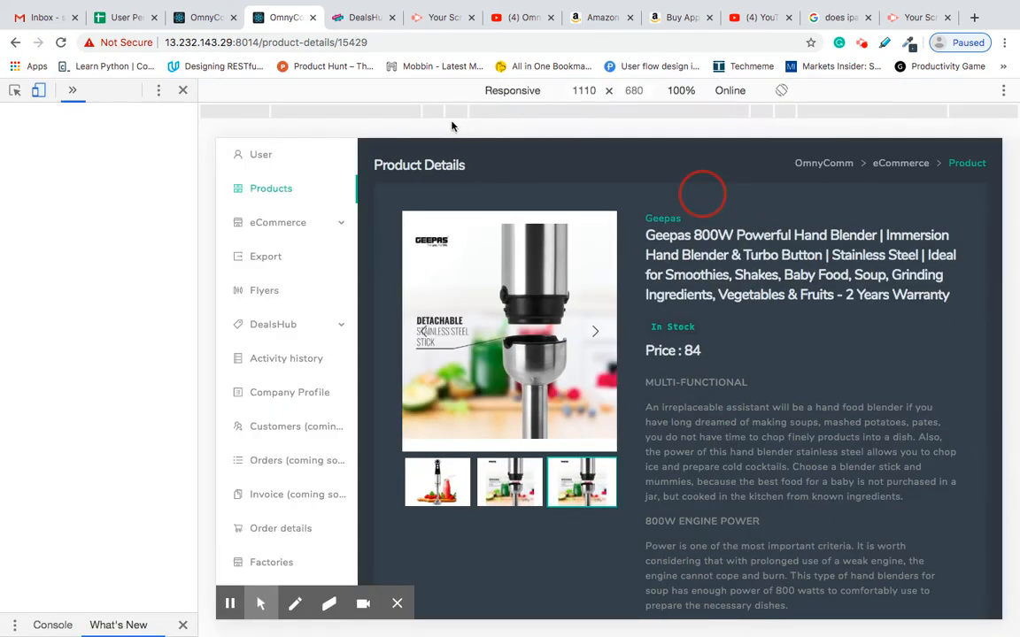
left_click(547, 90)
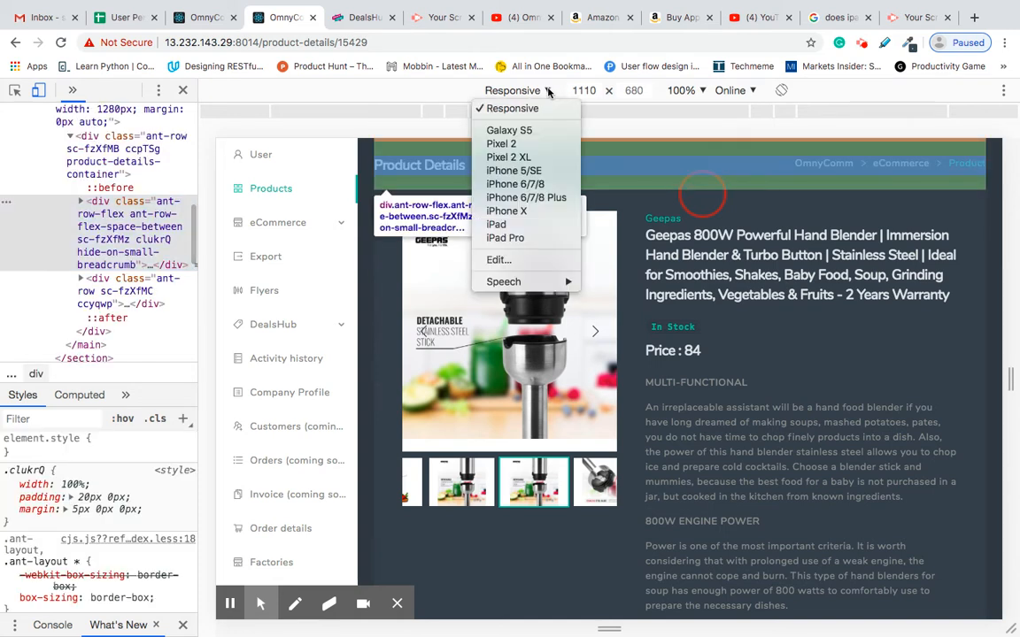
left_click(511, 211)
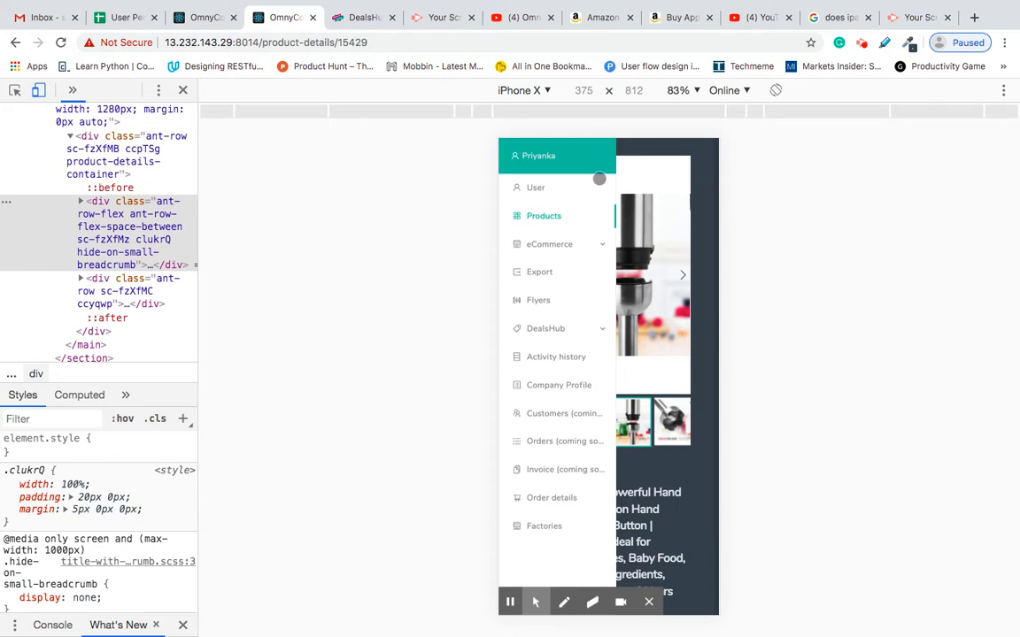
left_click(516, 158)
- Examine the mobile layout of the hand blender's images, description, feature points, warehouse rates and channel table
scroll(655, 339, "down", 3)
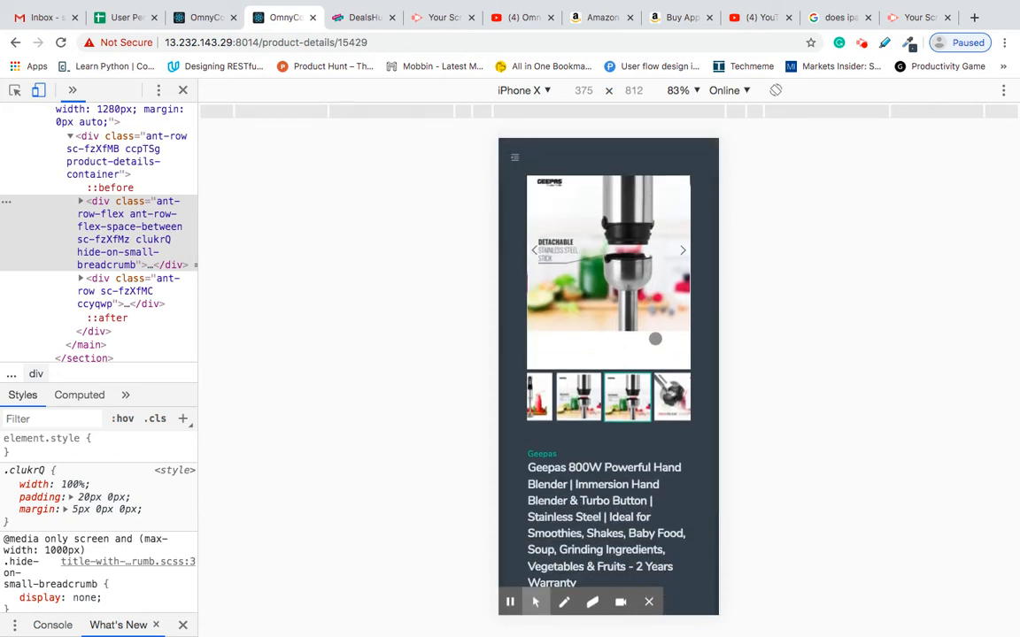
scroll(655, 339, "up", 3)
scroll(655, 339, "down", 2)
scroll(655, 339, "down", 5)
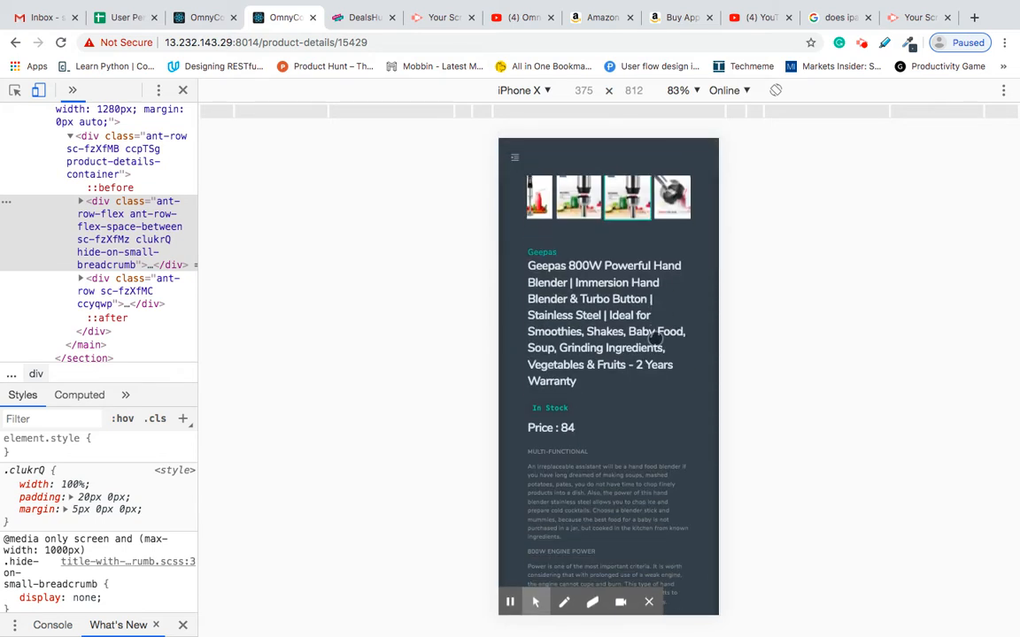
scroll(655, 339, "down", 10)
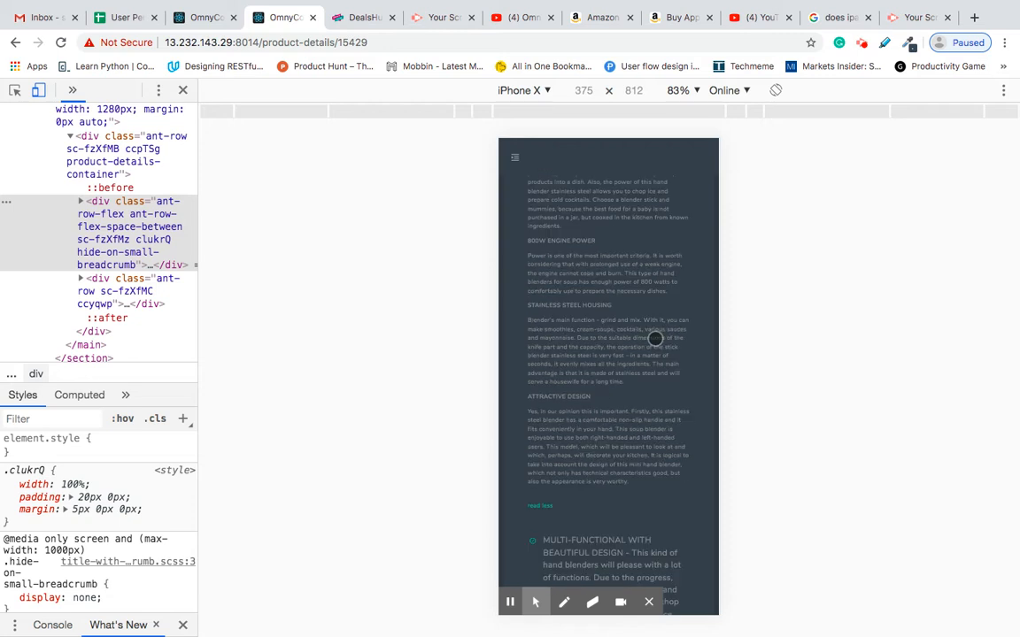
scroll(655, 339, "down", 10)
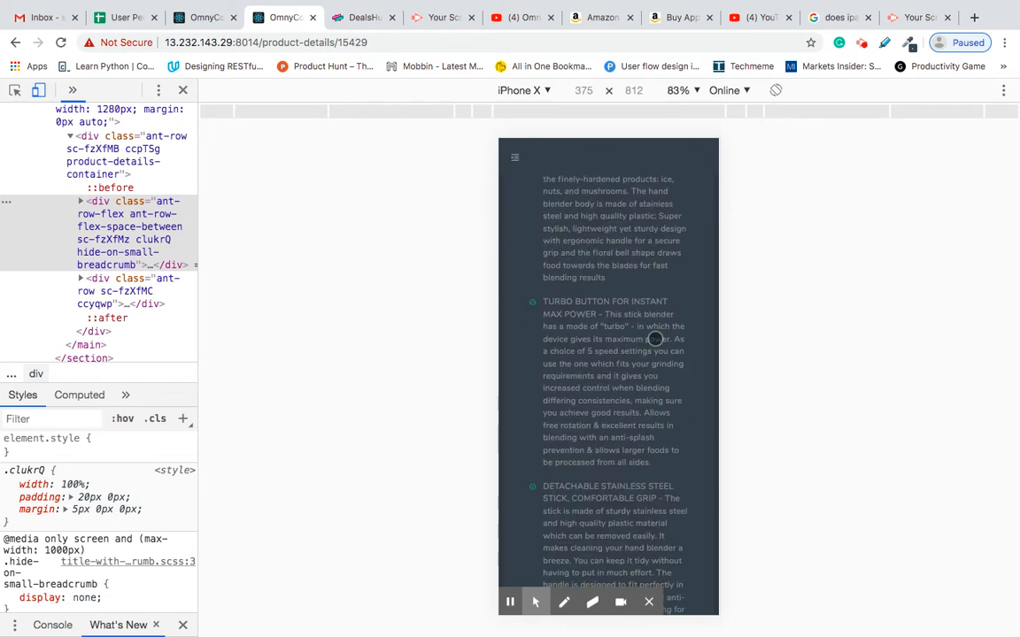
scroll(655, 339, "up", 1)
scroll(653, 331, "down", 1)
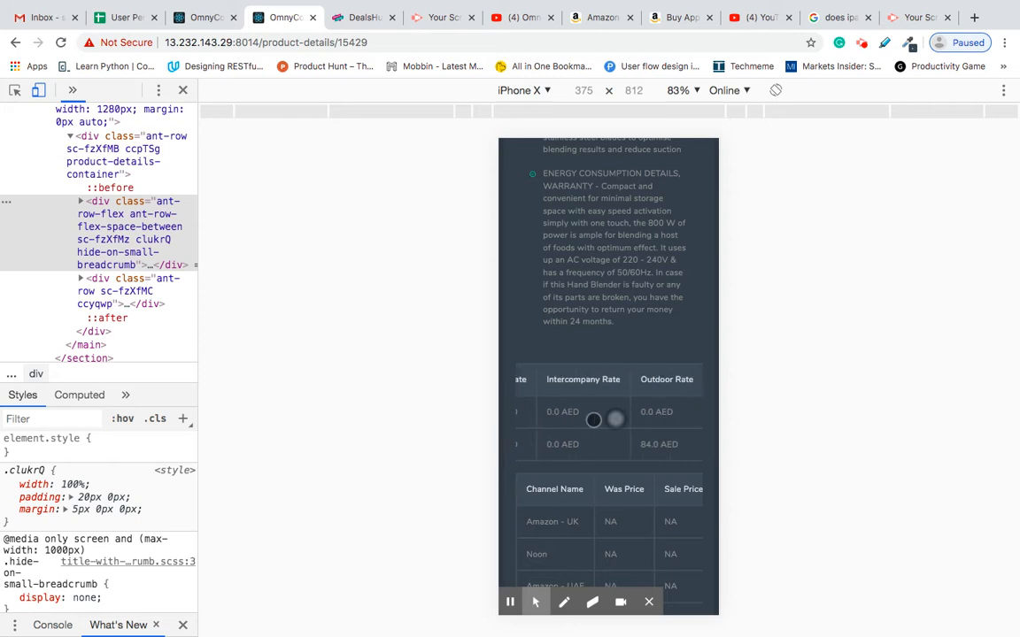
scroll(635, 313, "up", 20)
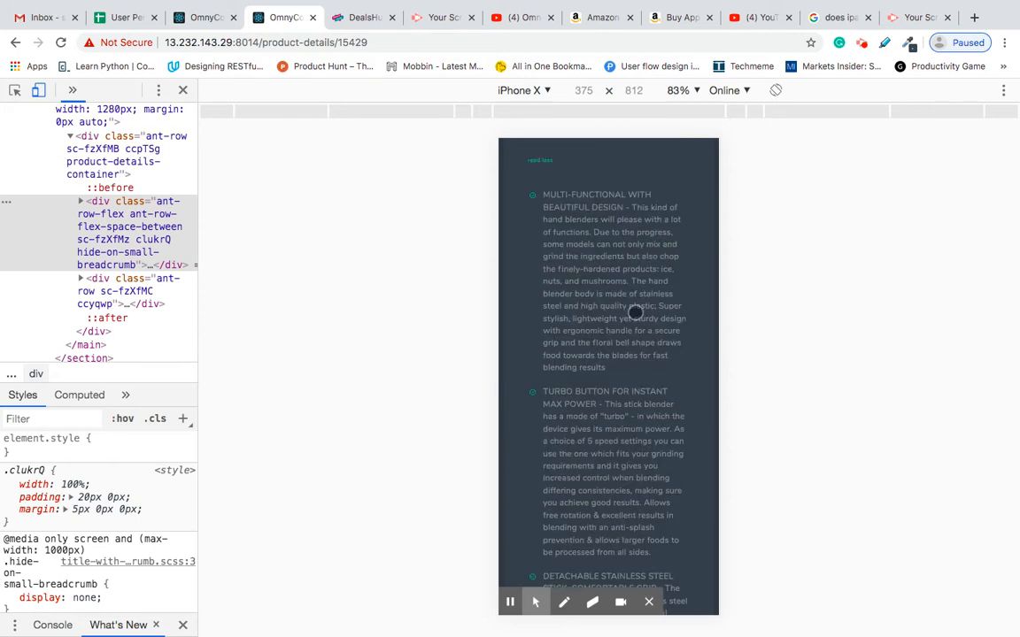
- Switch from the product details to the Products list in the mobile preview and collapse the navigation menu
left_click(514, 158)
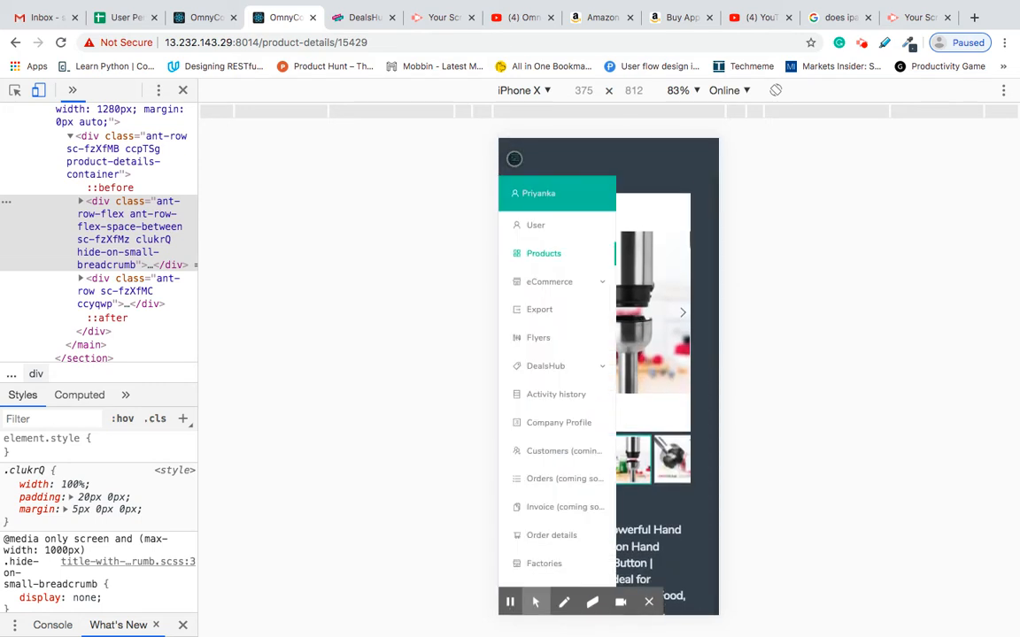
left_click(539, 251)
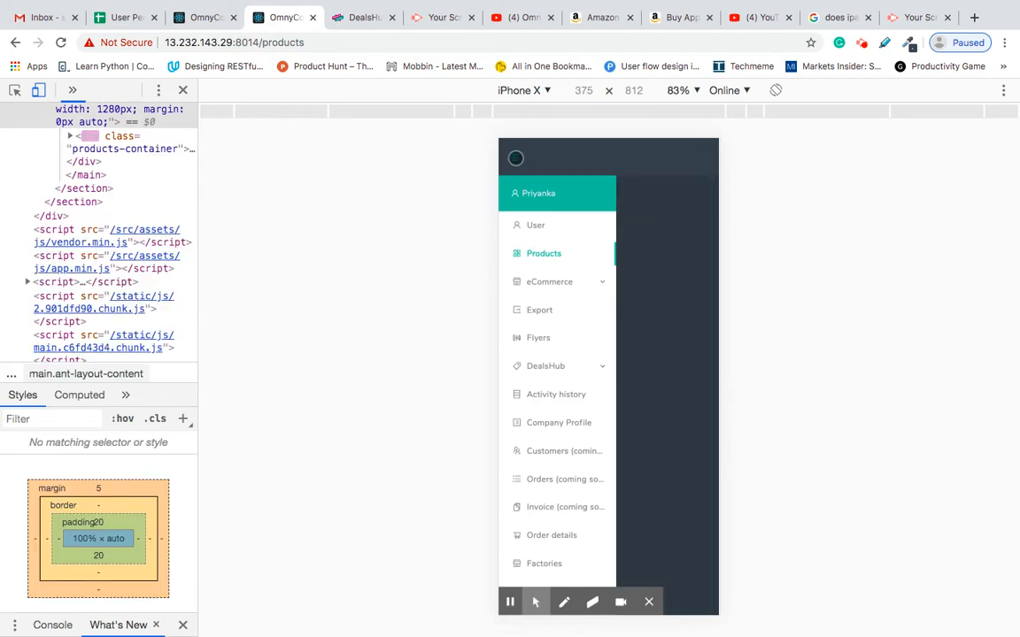
left_click(514, 159)
left_click(514, 158)
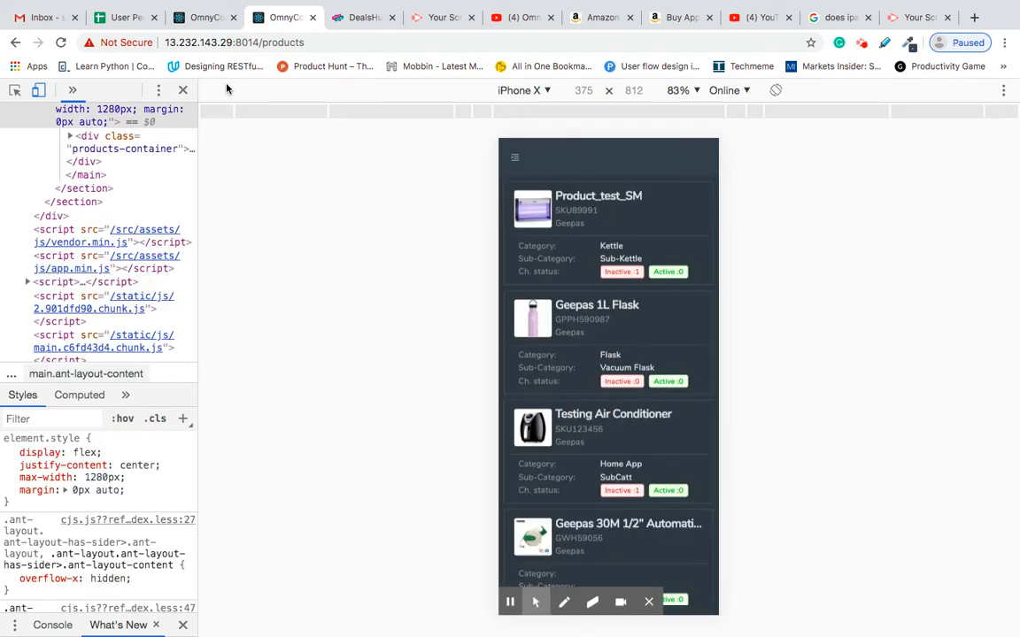
- Examine the mobile product cards, expand the Milk Frother 1X8 card and try to open its product details
scroll(548, 345, "down", 2)
scroll(610, 381, "up", 2)
scroll(610, 381, "down", 1)
scroll(665, 398, "down", 2)
scroll(665, 398, "down", 4)
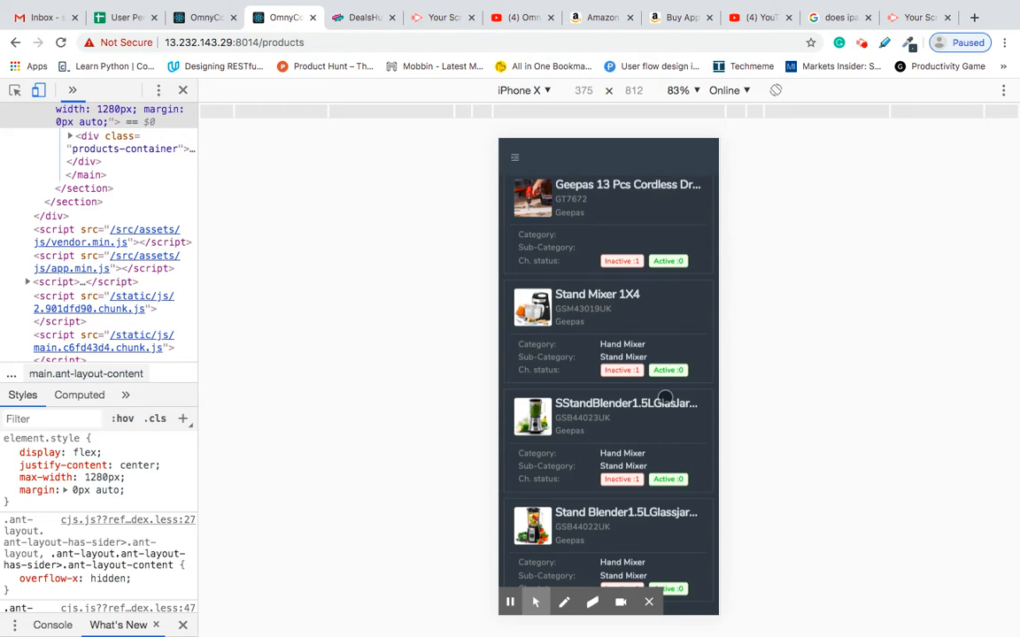
scroll(664, 398, "down", 5)
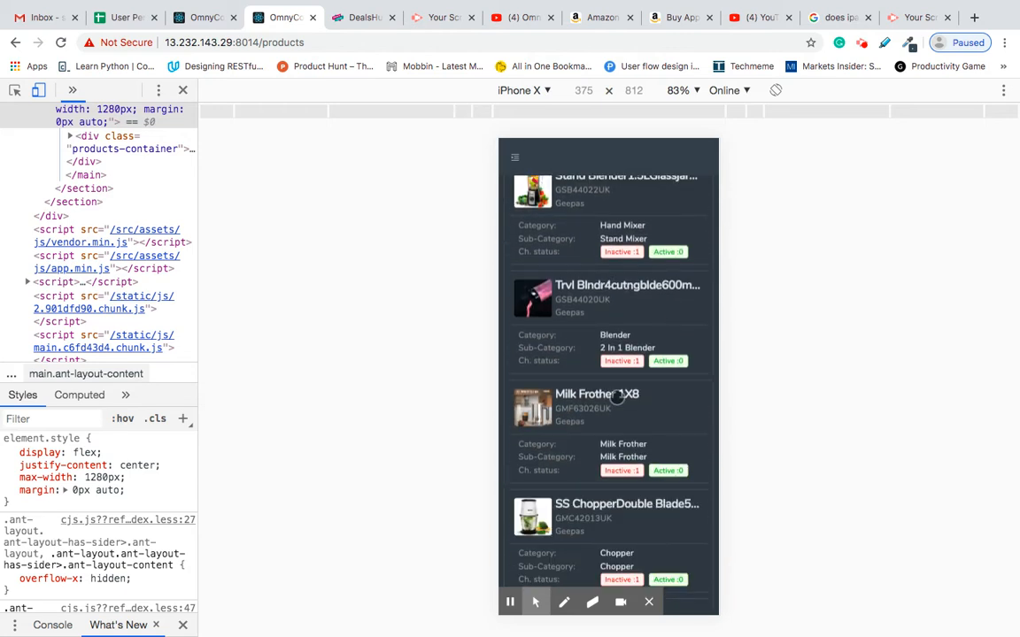
left_click(607, 394)
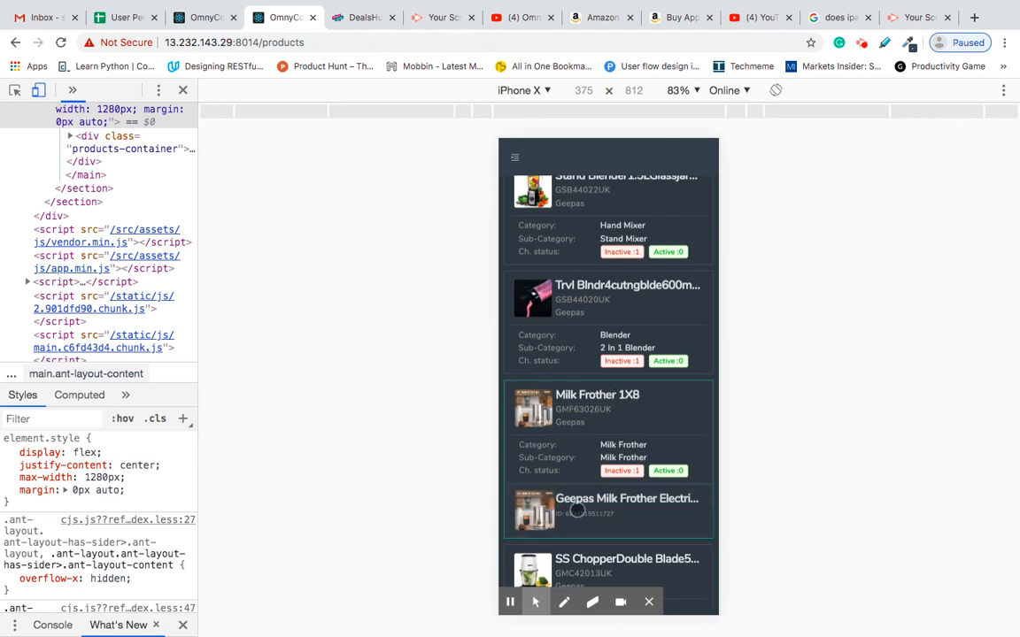
left_click(531, 451)
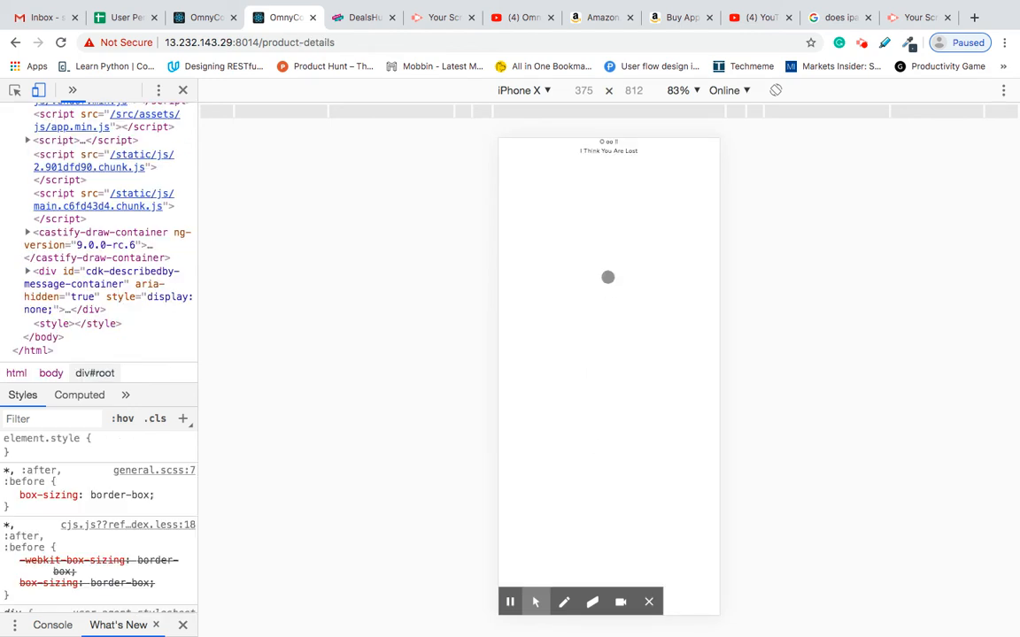
- Close the developer tools and go back to the desktop Products list
left_click(649, 602)
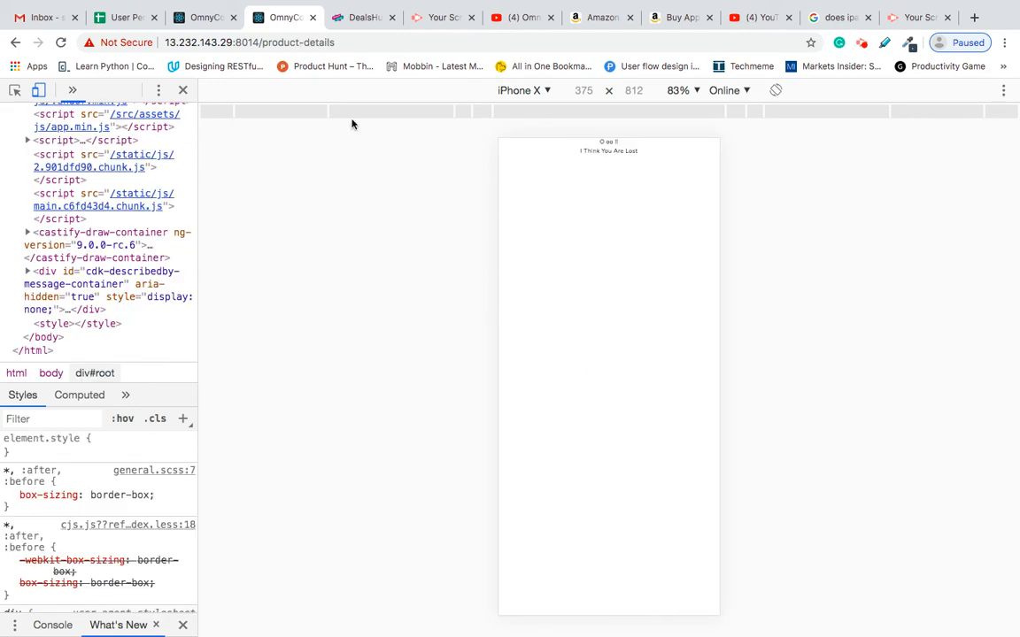
key("super+alt+i")
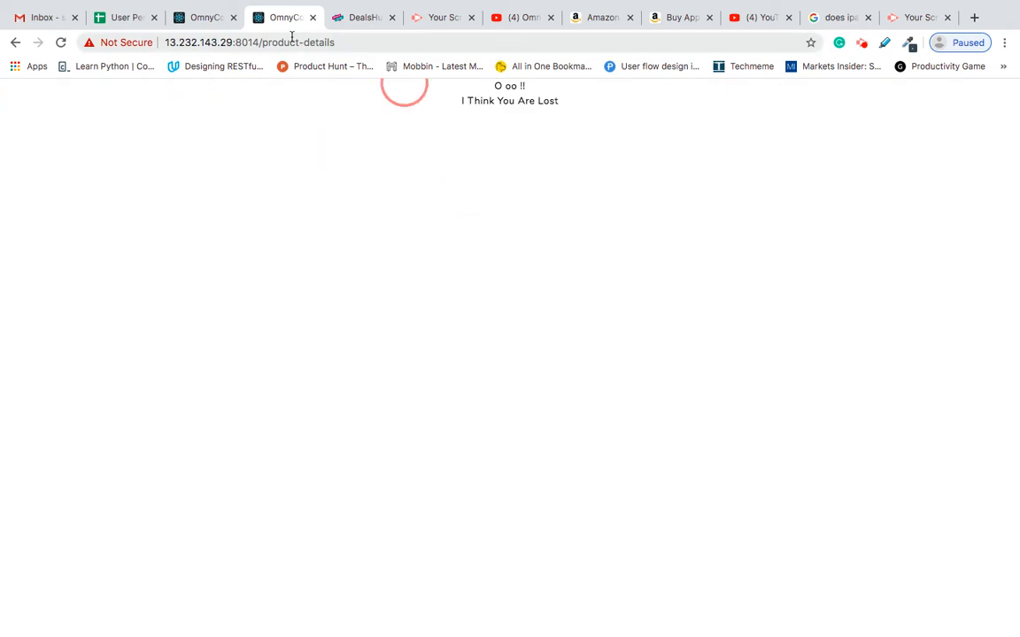
left_click(15, 41)
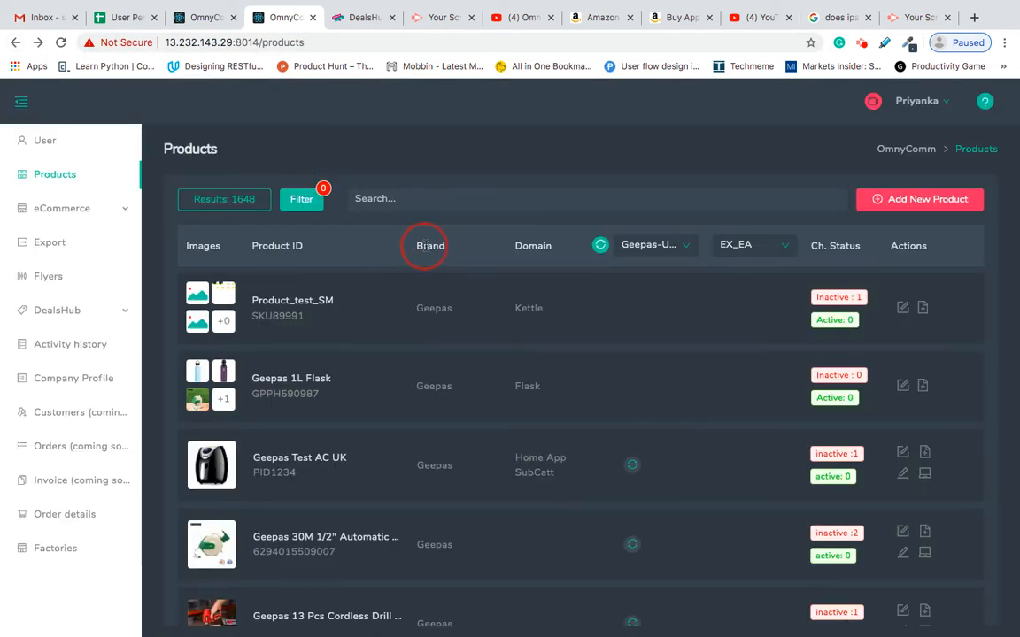
- Open the details of the Geepas 13 Pcs Cordless Drill in a new browser tab and switch to it
scroll(387, 350, "down", 3)
scroll(386, 369, "up", 1)
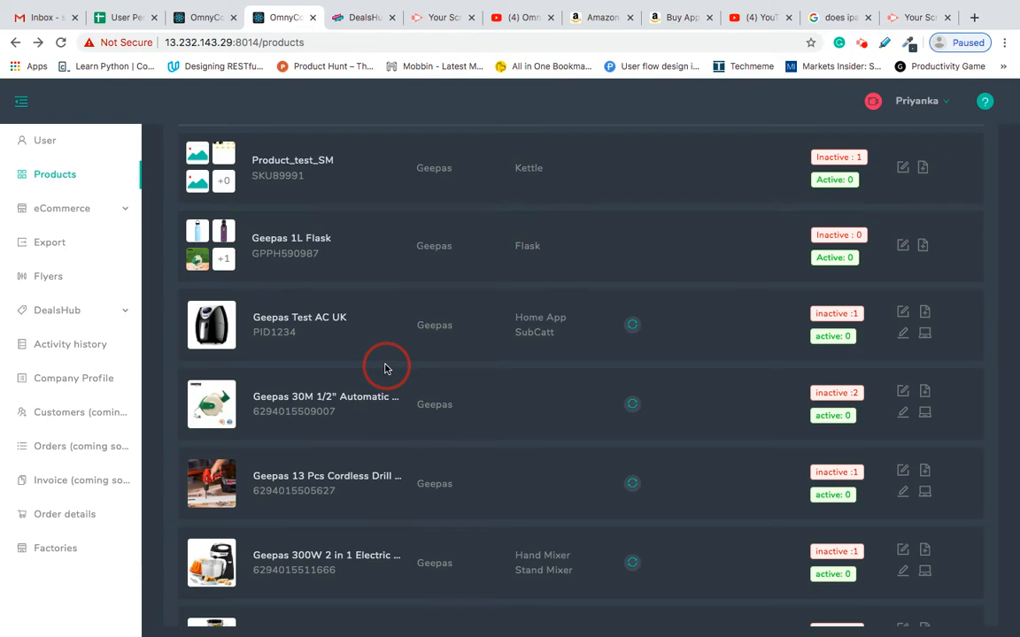
scroll(385, 364, "down", 1)
scroll(389, 359, "up", 3)
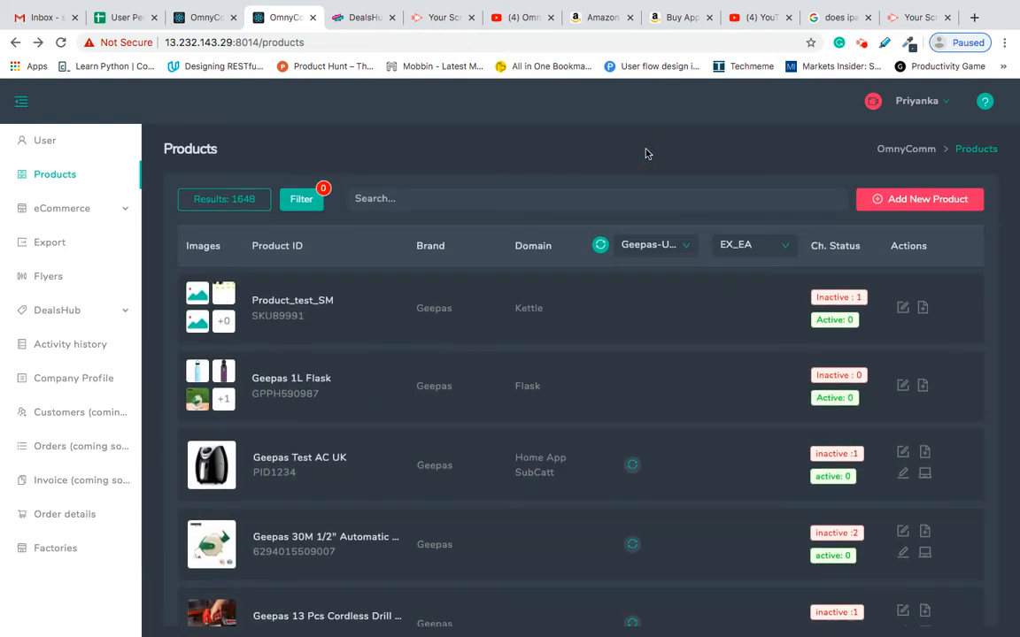
scroll(698, 359, "down", 1)
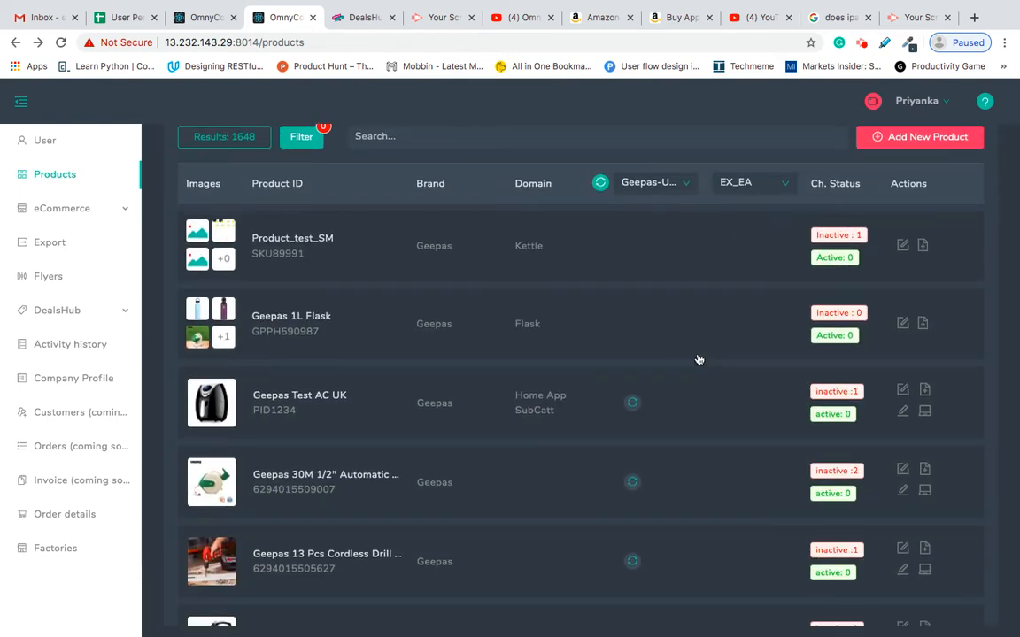
scroll(699, 359, "down", 1)
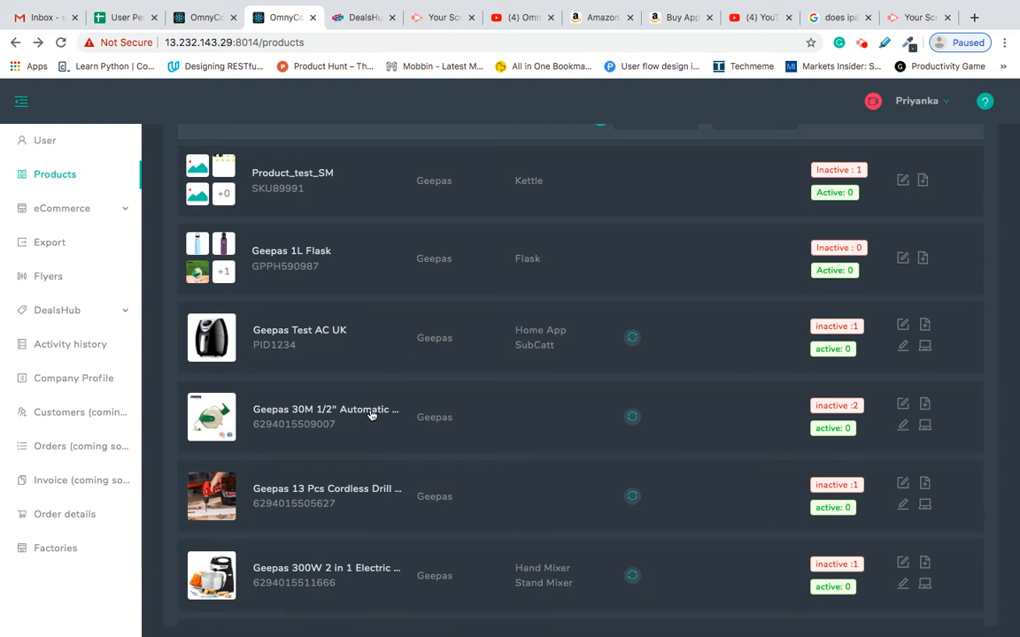
left_click(366, 494, "super")
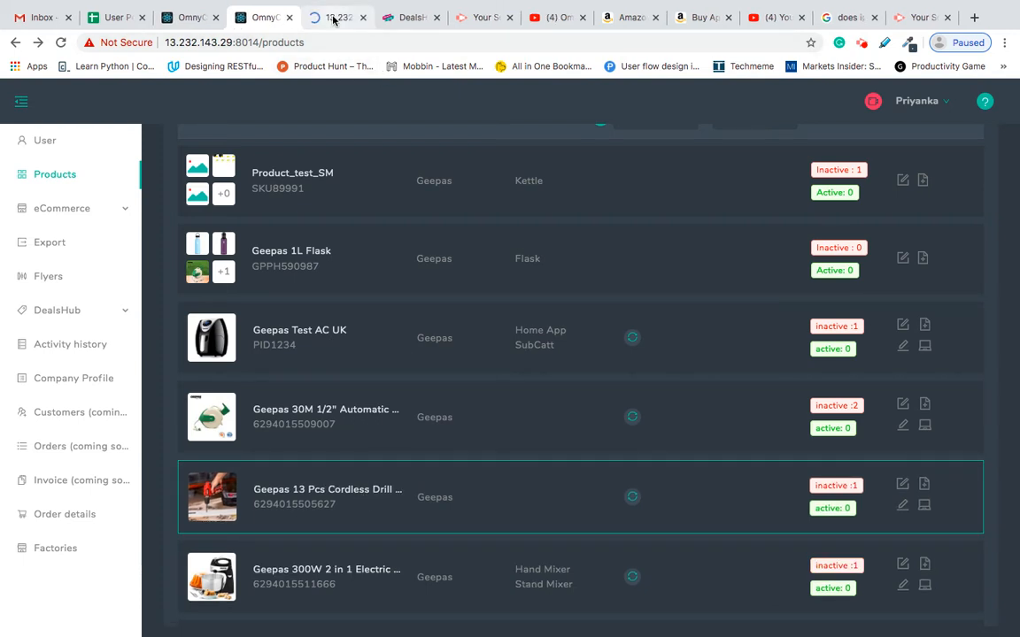
left_click(333, 17)
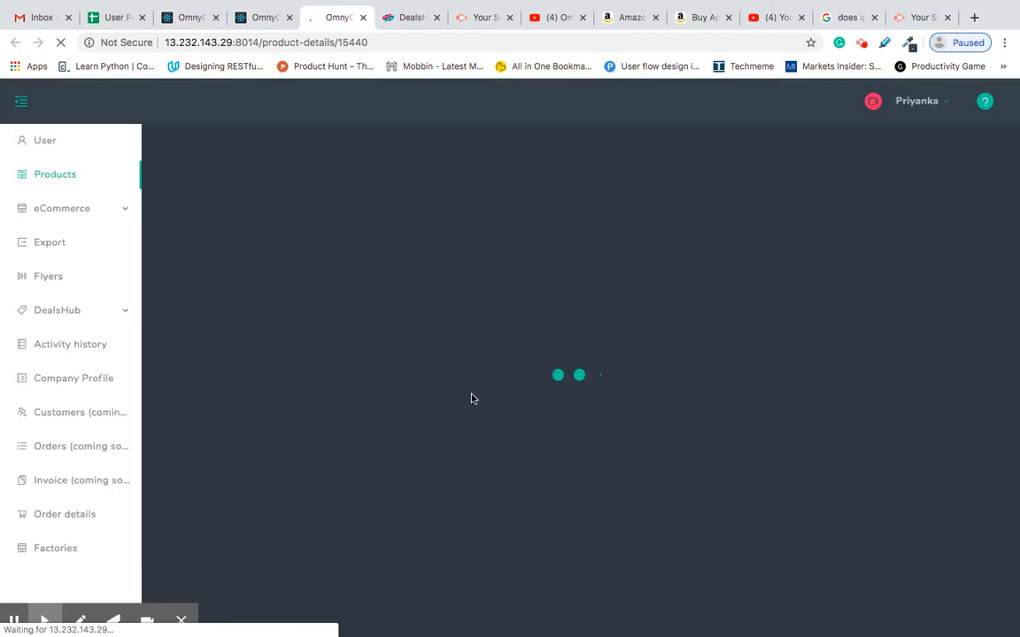
- Examine the cordless drill's images, stock status, price, description and feature points on its details page
scroll(507, 441, "down", 5)
scroll(653, 483, "down", 3)
scroll(653, 483, "up", 10)
scroll(637, 478, "down", 6)
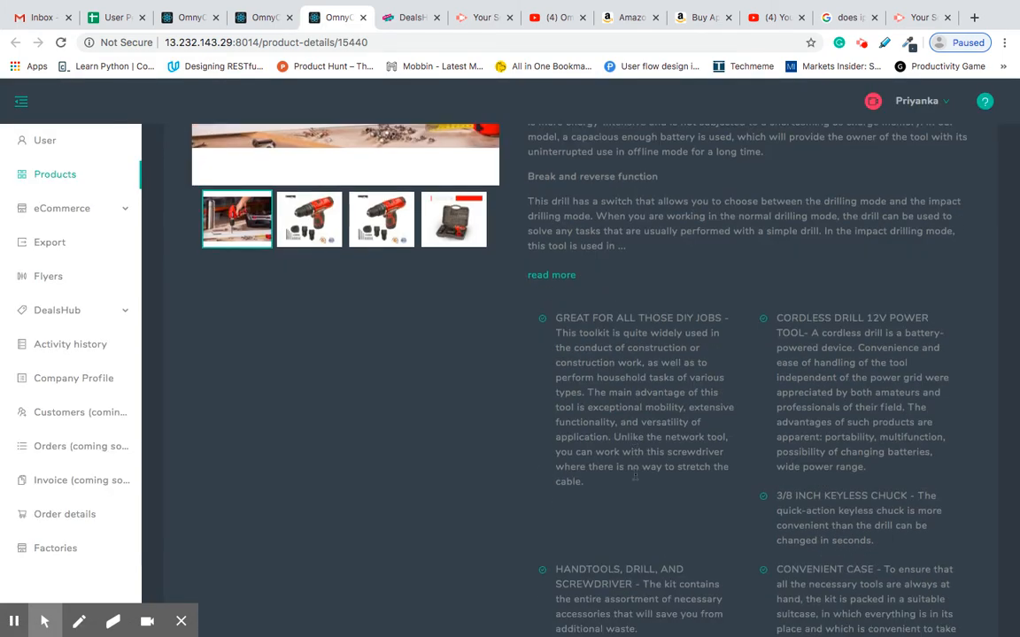
scroll(635, 476, "down", 4)
scroll(635, 476, "up", 7)
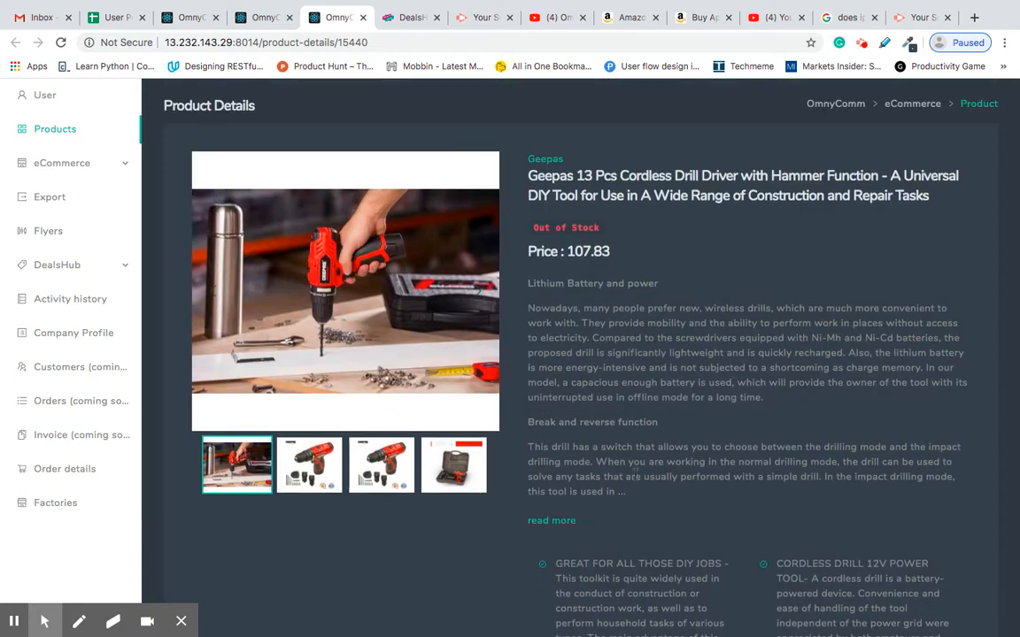
- Return to the browser tab with the Products list and start creating a new product
left_click(248, 19)
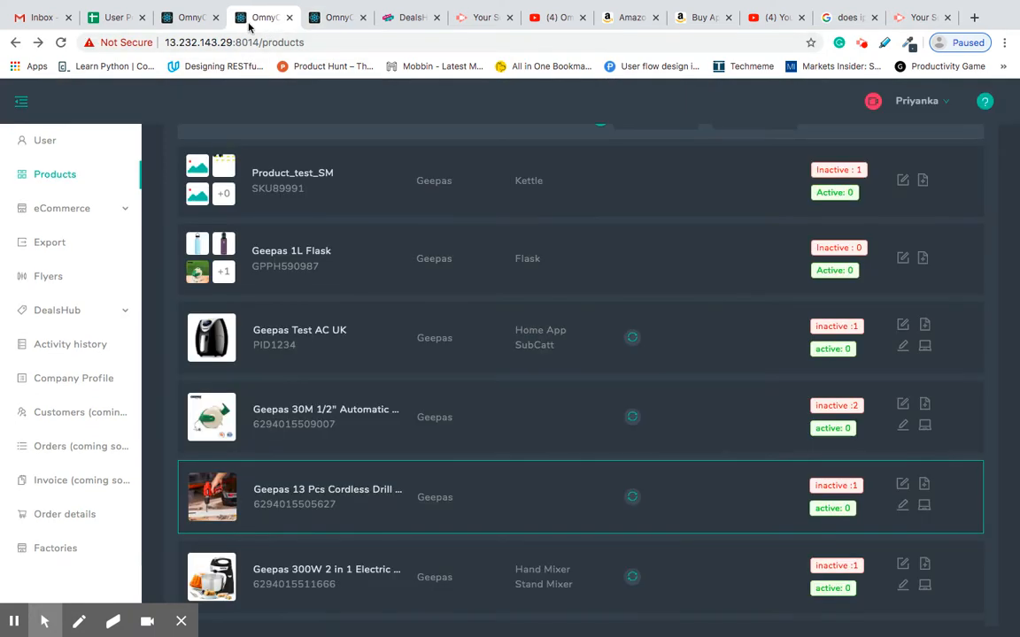
scroll(449, 275, "up", 2)
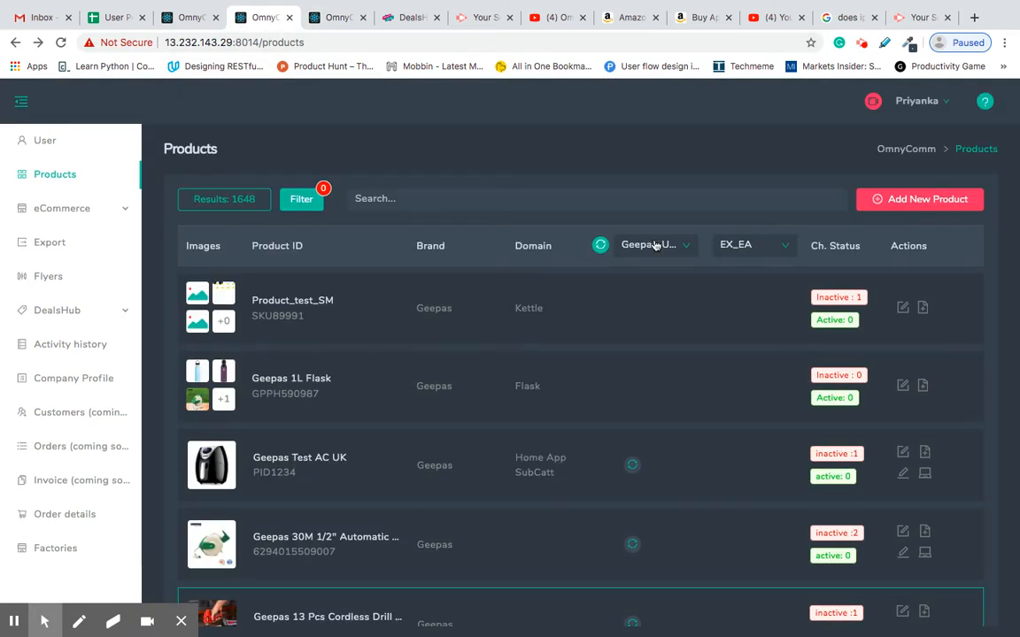
left_click(925, 202)
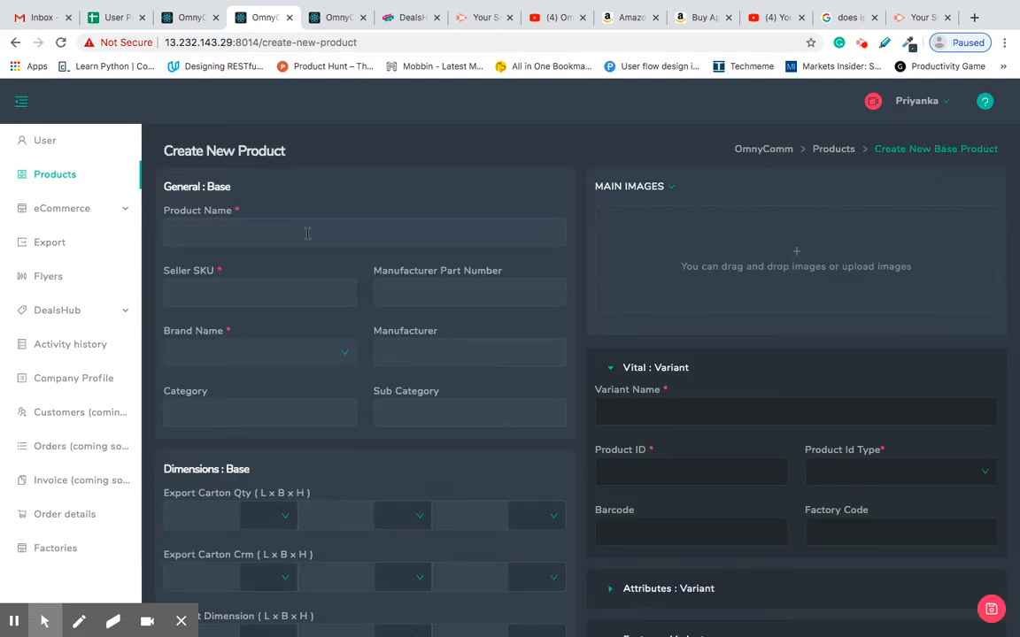
- Enter Flask_Test Product as the new base product's name
scroll(337, 233, "down", 1)
scroll(337, 233, "up", 1)
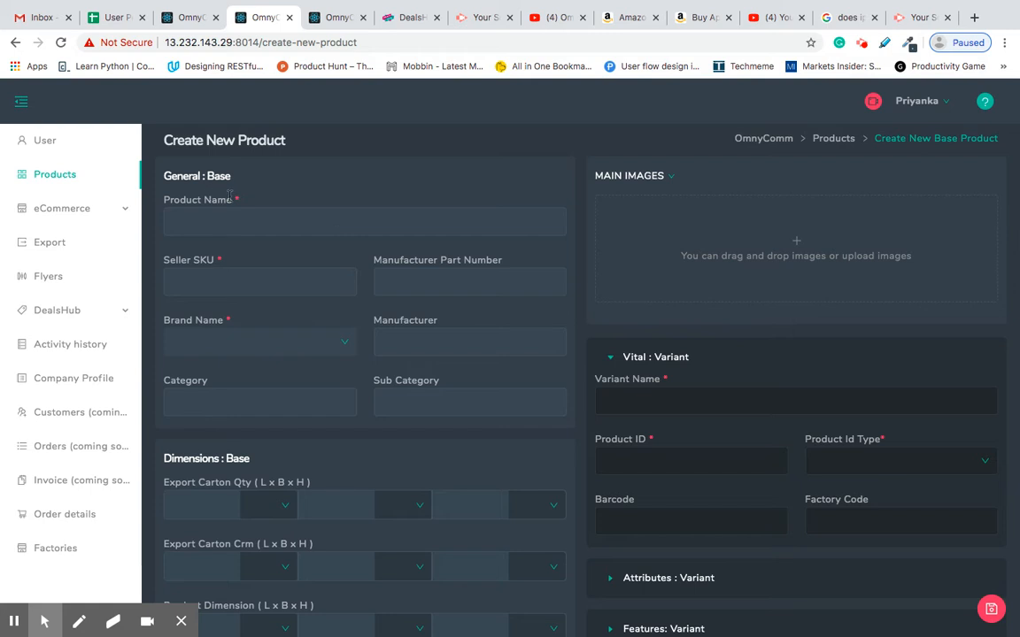
scroll(278, 198, "down", 1)
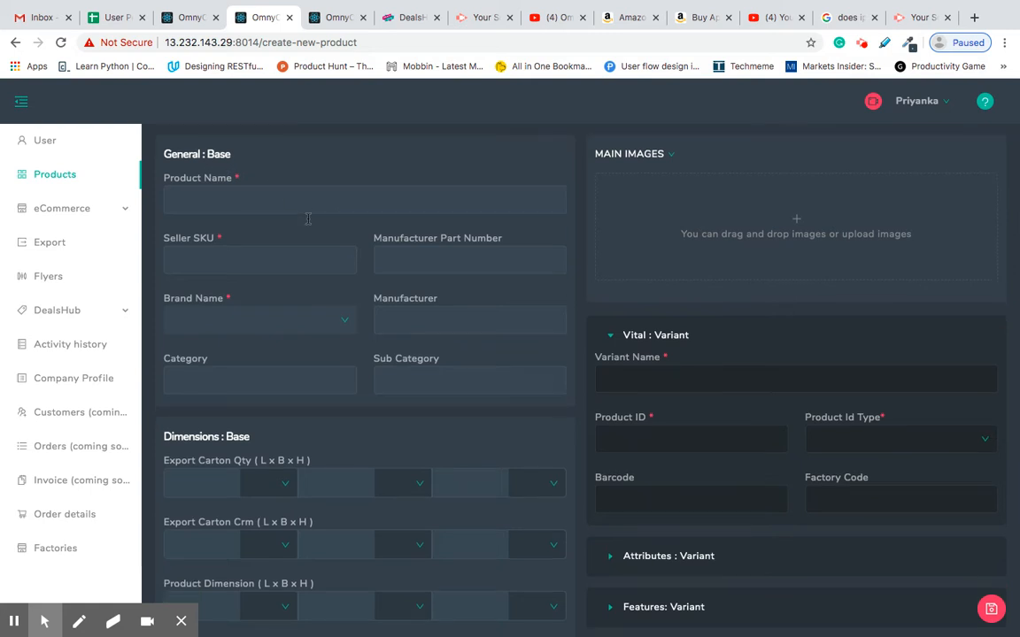
left_click(265, 198)
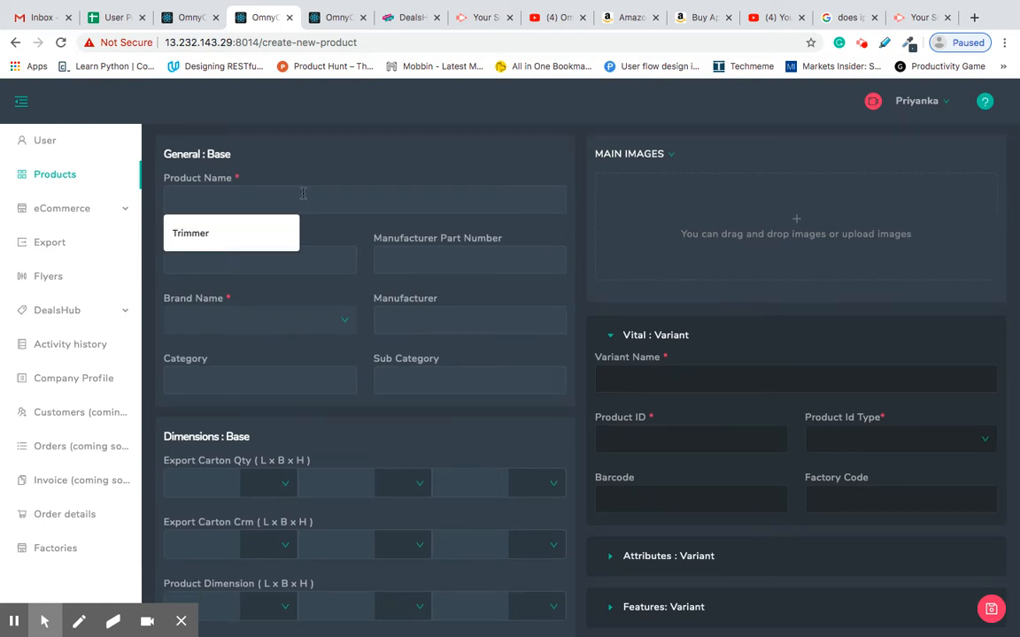
scroll(337, 194, "up", 1)
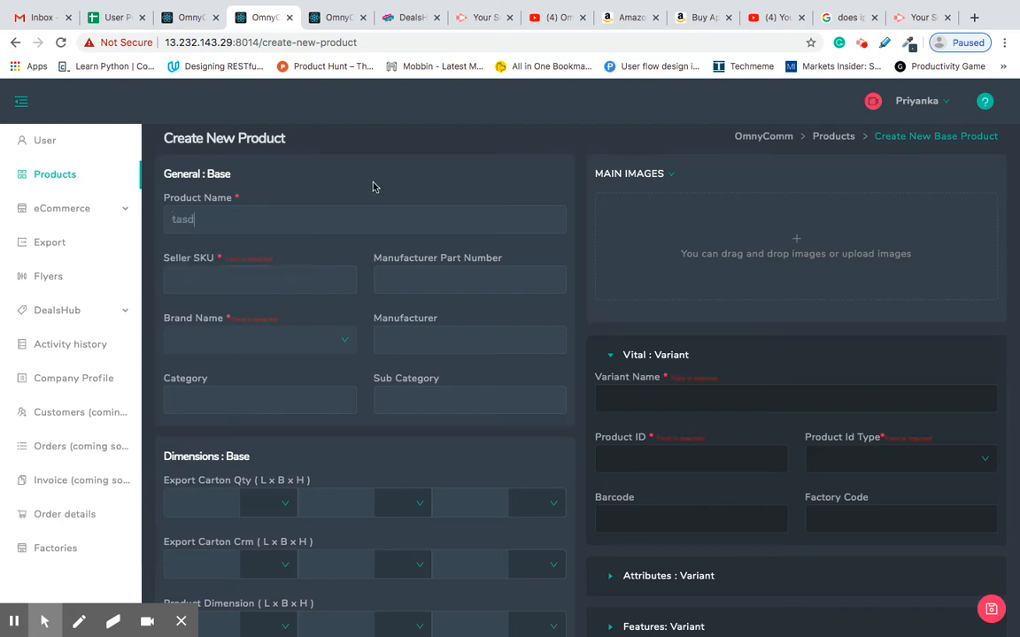
key("BackSpace")
type("Product_Video")
key("ctrl+a")
key("BackSpace")
type("Flask Test Product")
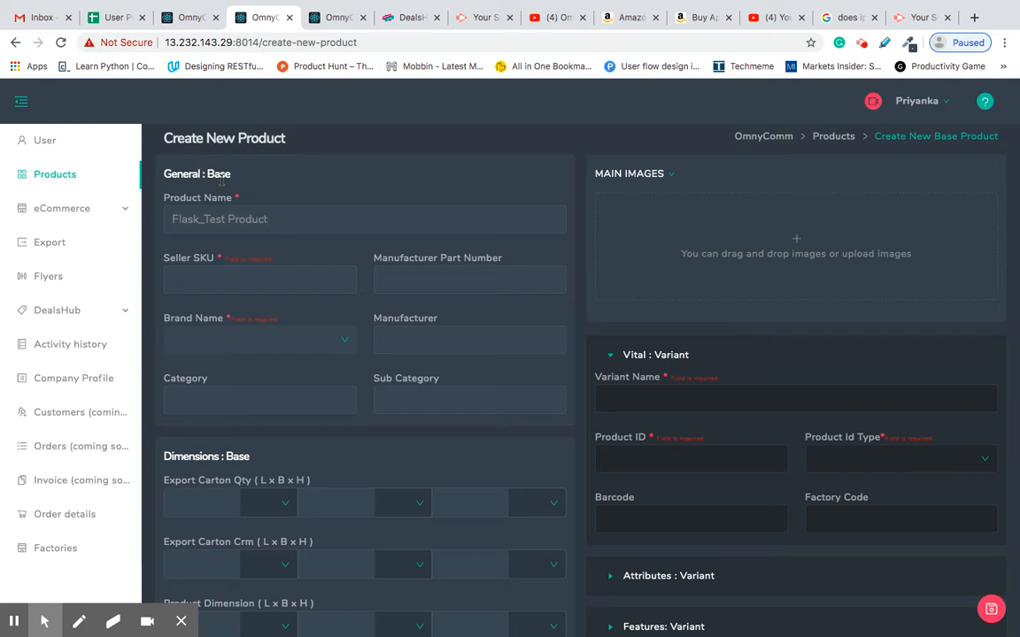
- Set the seller SKU to SKU8129392 and copy the same value into the manufacturer part number
key("Tab")
type("SKU8129392")
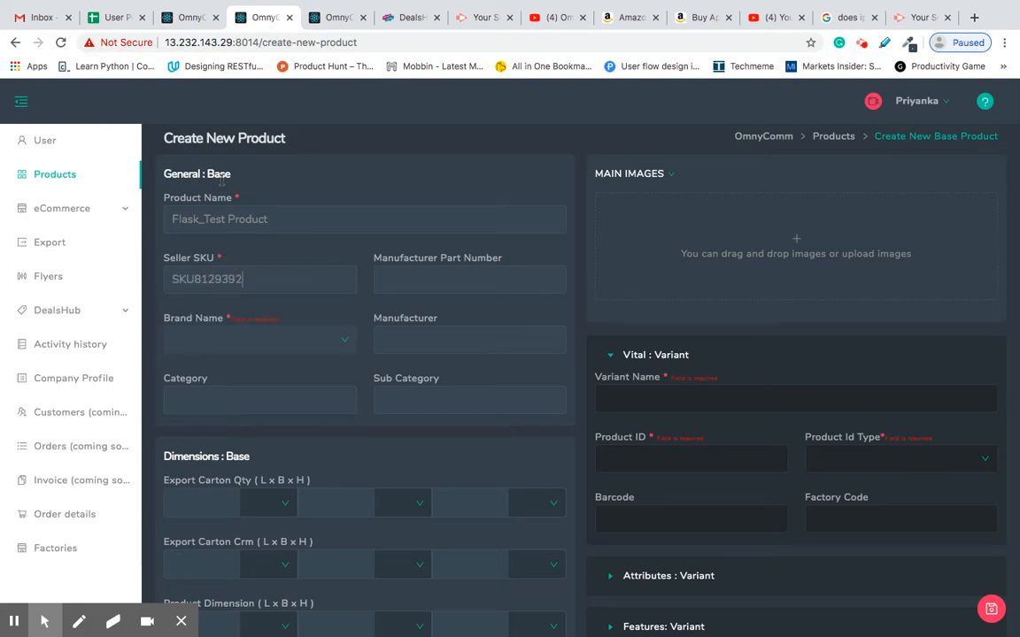
key("ctrl+a")
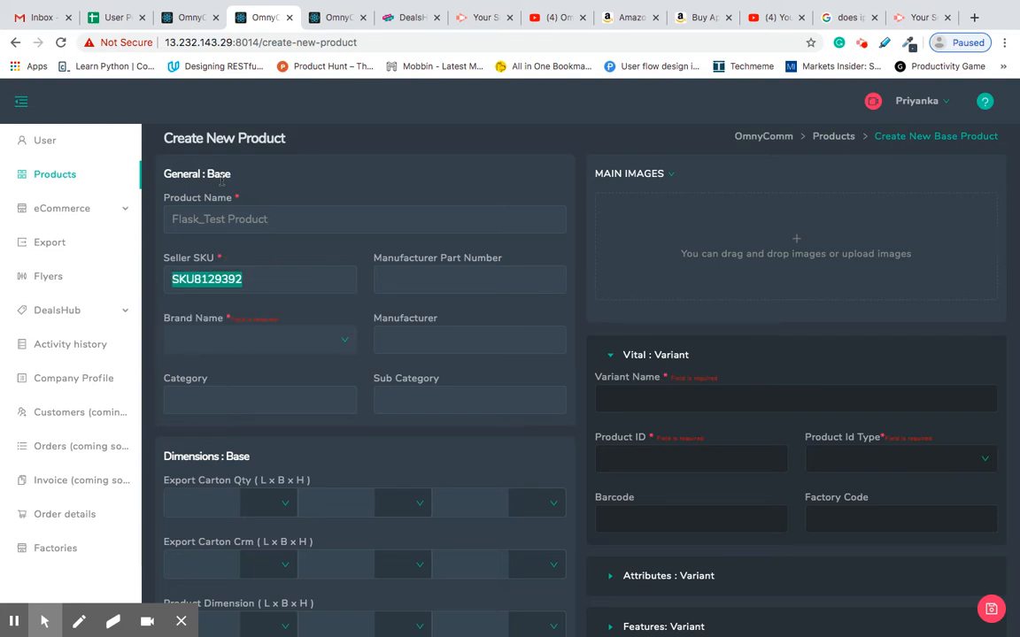
key("ctrl+c")
key("Tab")
key("ctrl+v")
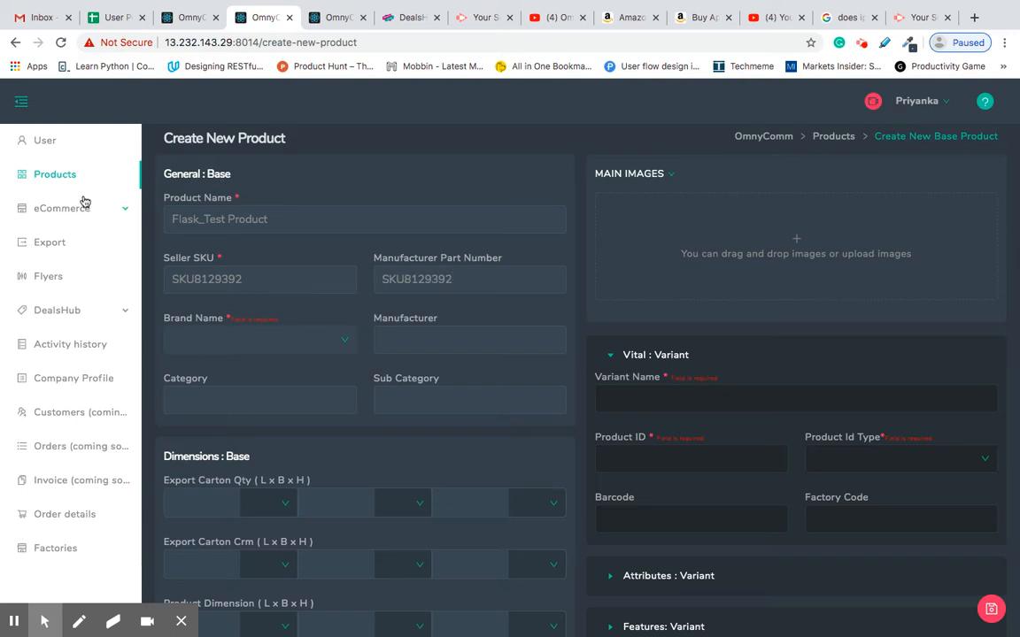
- Set the brand and manufacturer to Geepas, the category to Flask and the sub category to Vacuum Flask
left_click(230, 340)
left_click(248, 370)
scroll(253, 301, "down", 1)
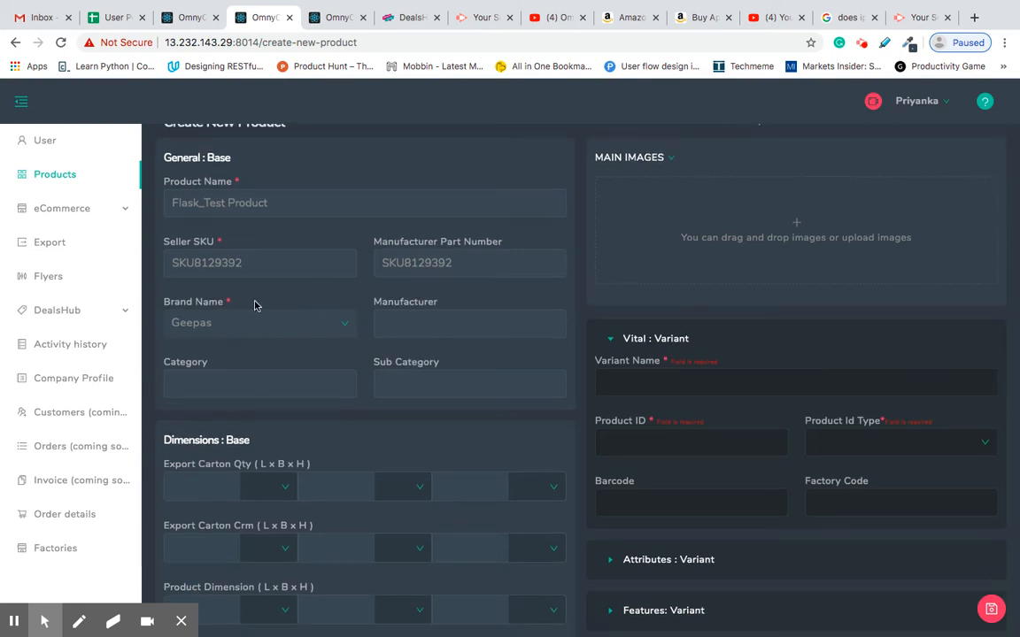
left_click(410, 317)
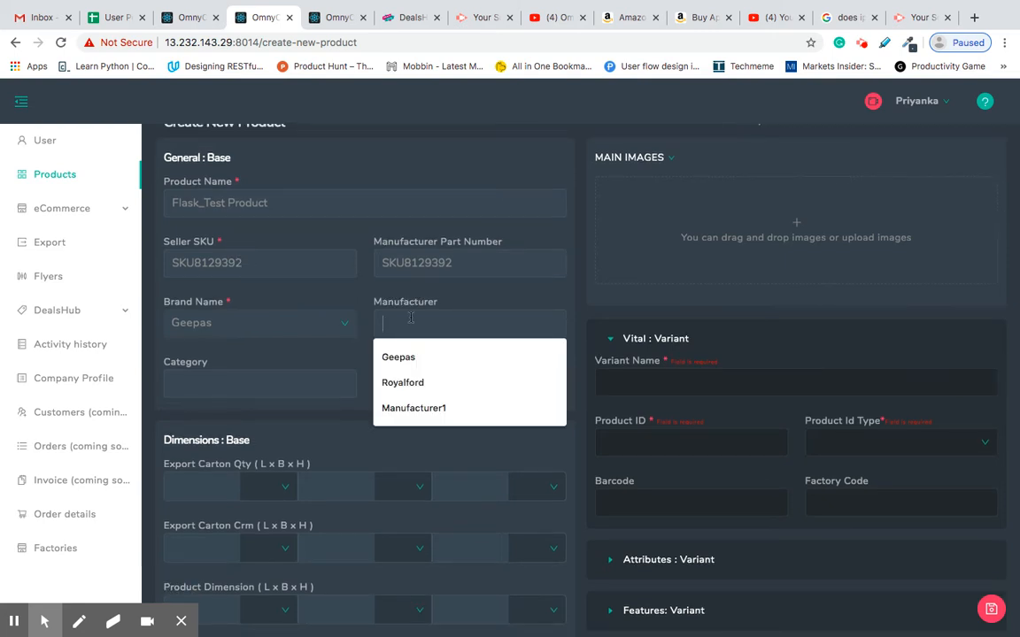
type("Geepas")
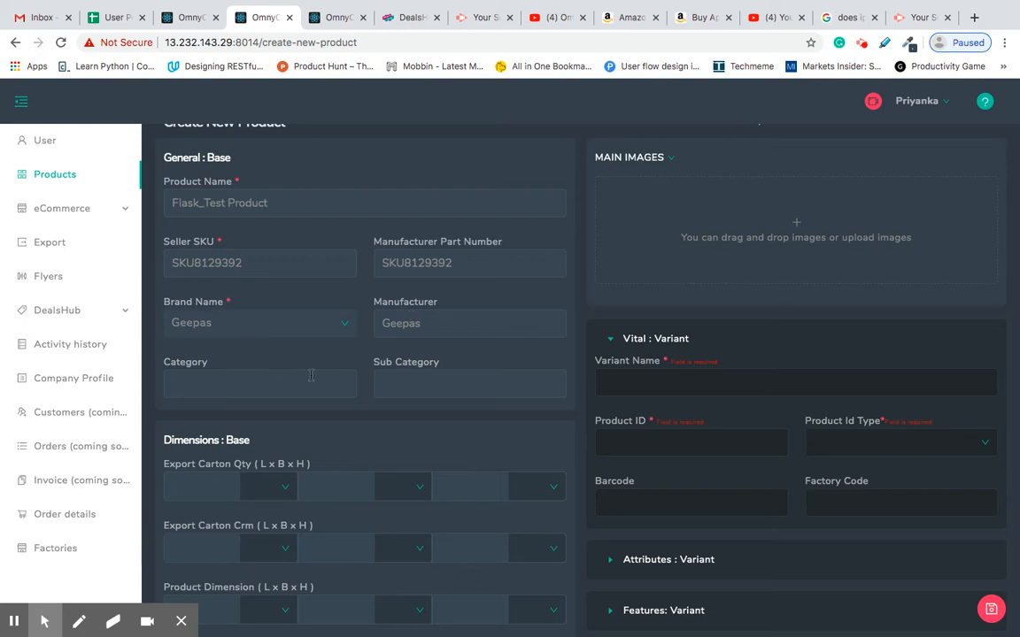
type("FlaskVacuum Flask")
- Set the base Export Carton Qty dimensions to 28 IN length, 26 IN breadth and 22 IN height
scroll(314, 451, "down", 3)
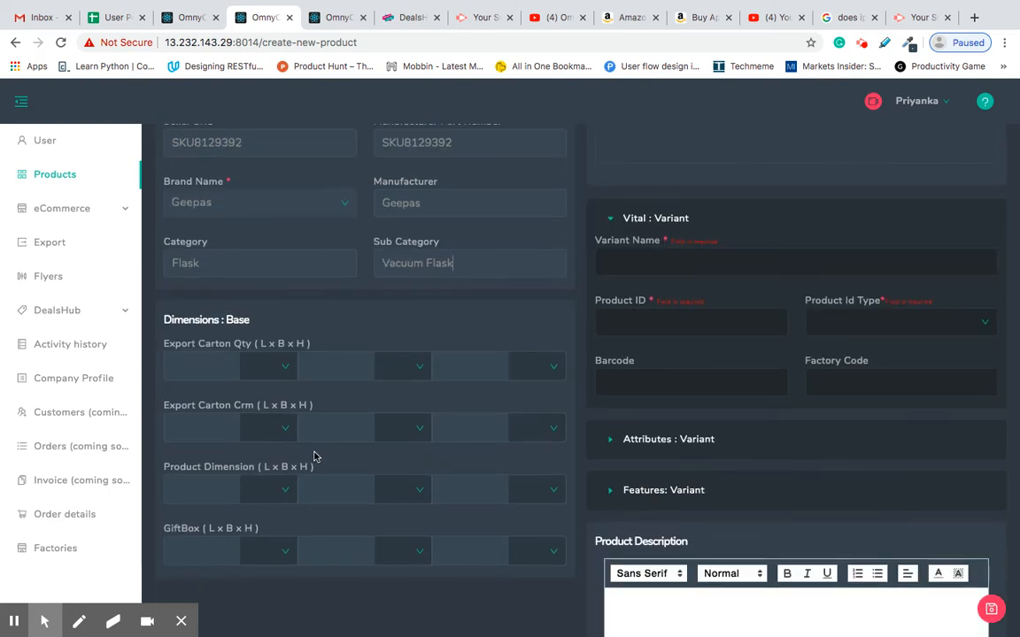
left_click(189, 362)
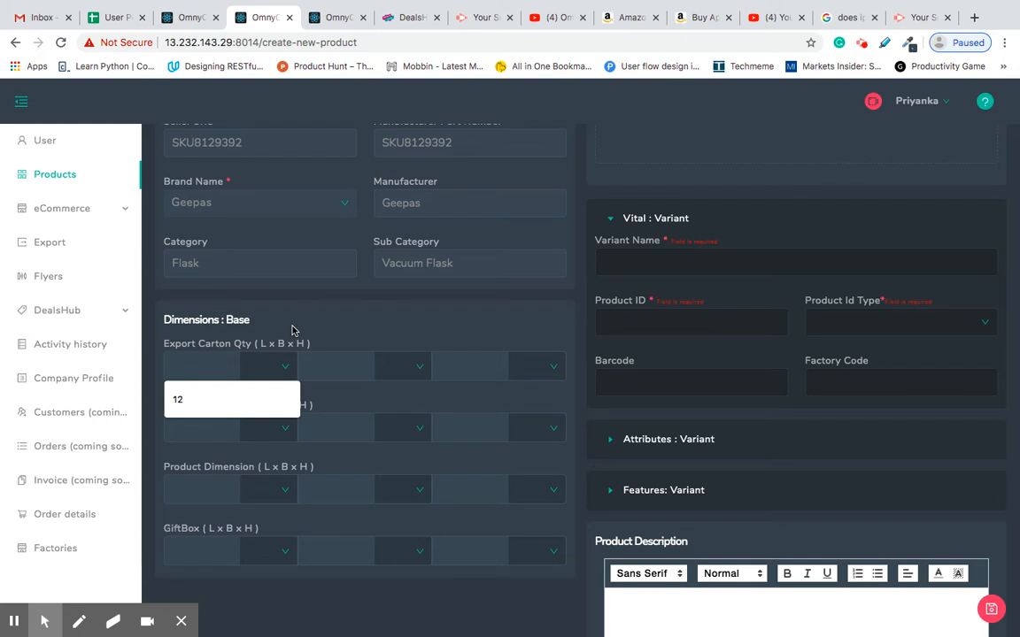
type("28")
left_click(284, 372)
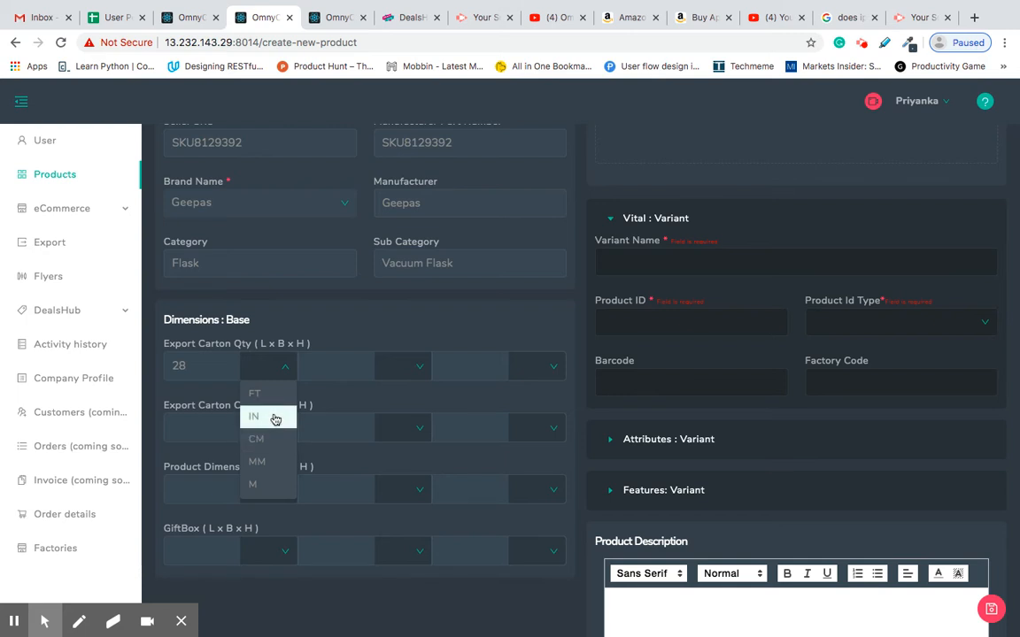
left_click(274, 416)
left_click(347, 366)
type("26")
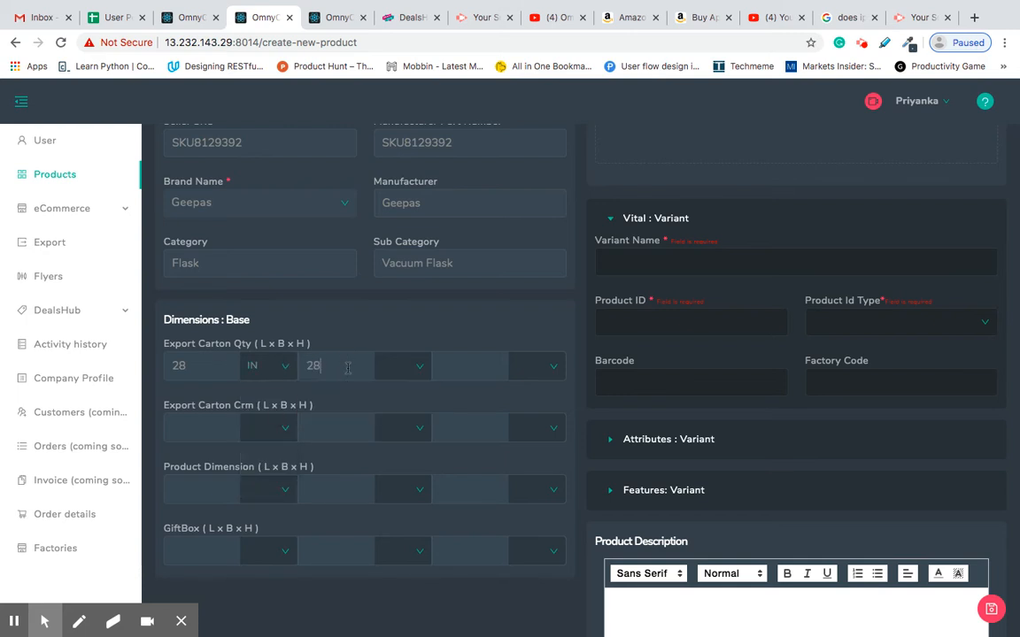
left_click(424, 368)
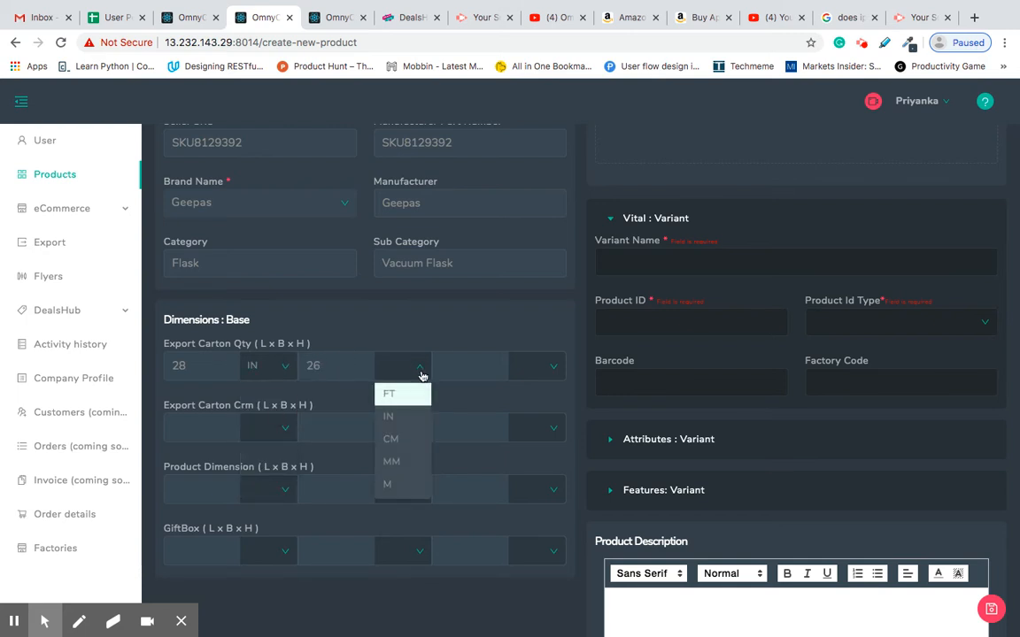
left_click(412, 416)
left_click(475, 366)
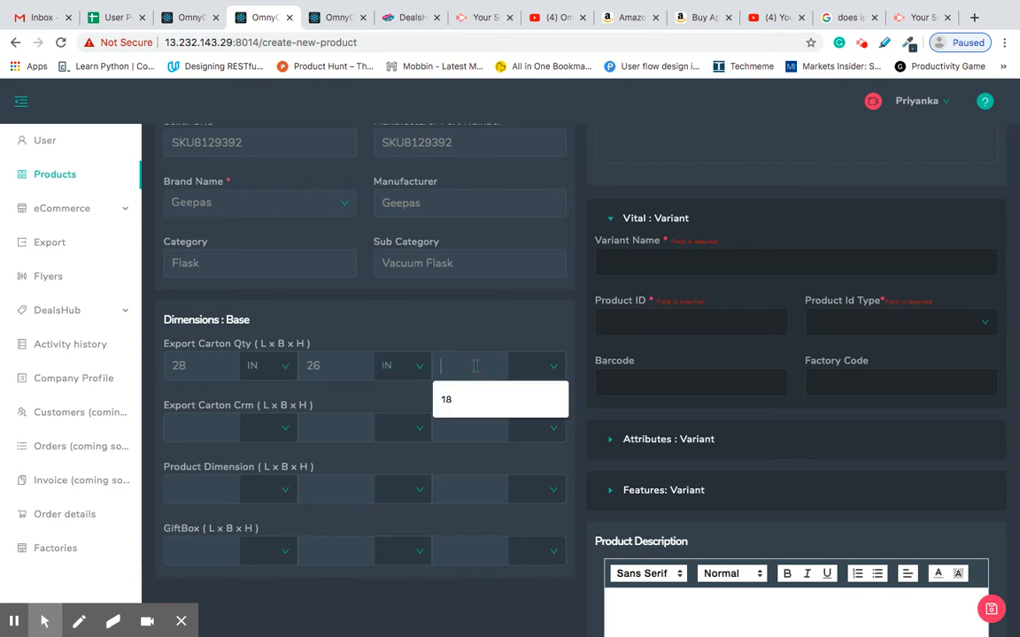
type("22")
left_click(537, 366)
left_click(522, 417)
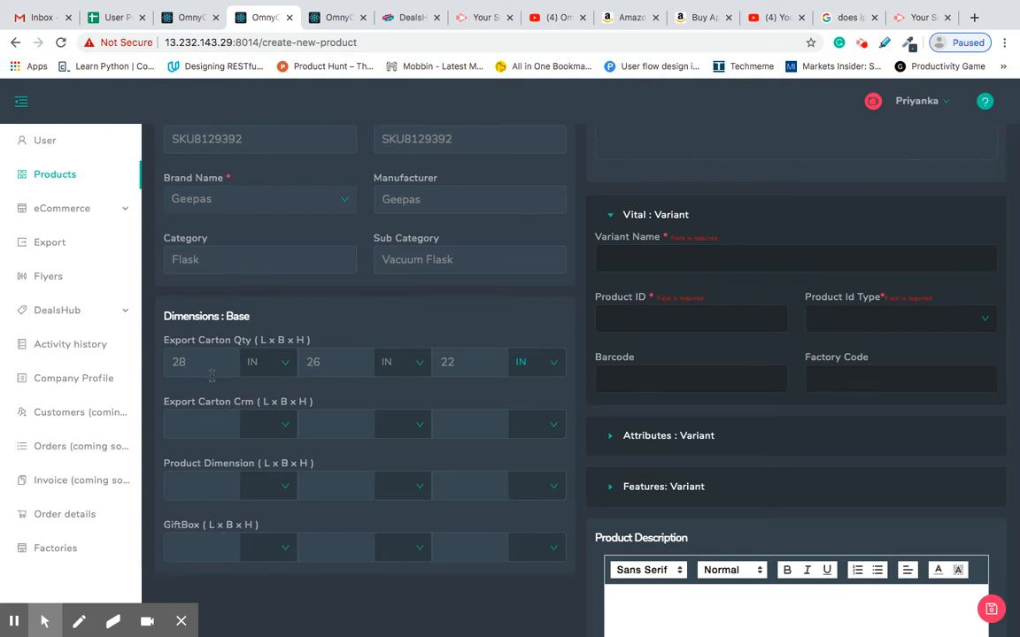
- Upload hydro-flask-21-oz-standard-mouth.jpg from the Product Demo folder as the product's main image
scroll(255, 358, "down", 1)
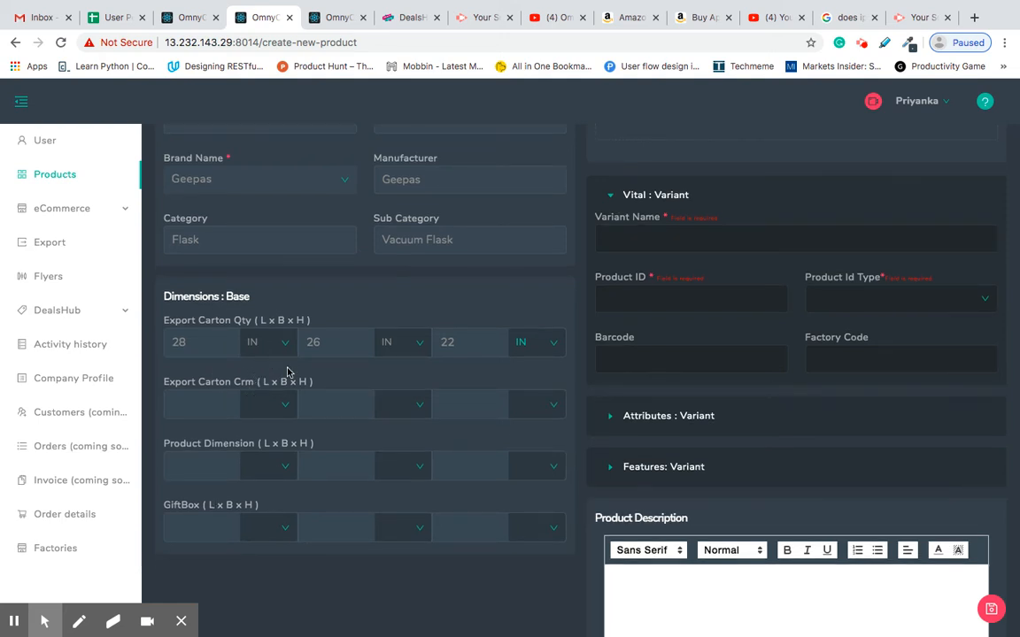
scroll(310, 361, "down", 3)
scroll(387, 466, "up", 6)
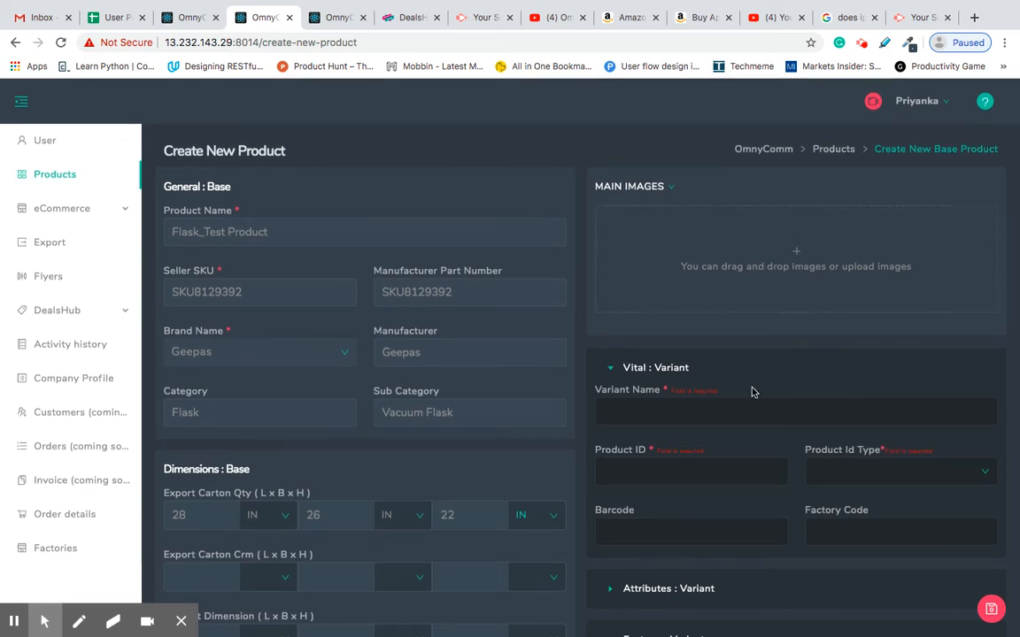
left_click(796, 255)
left_click(167, 72)
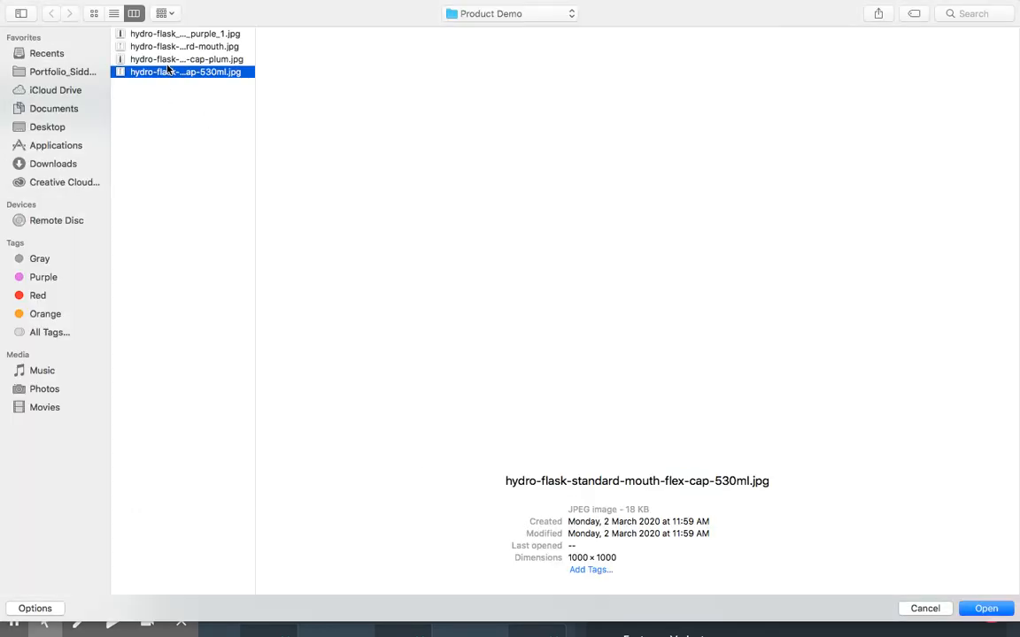
key("Up")
key("Up")
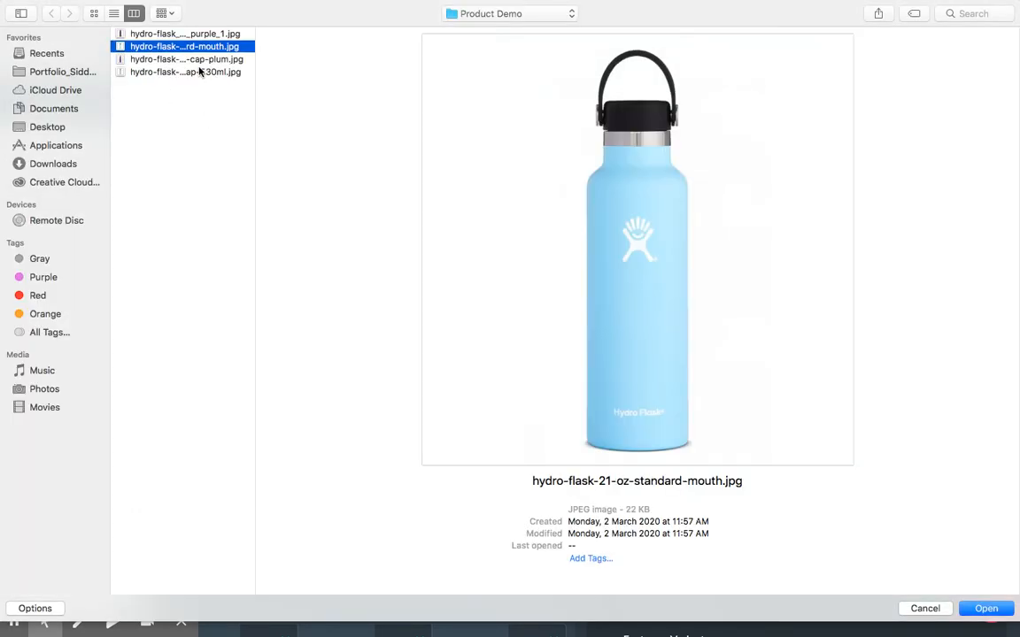
key("Return")
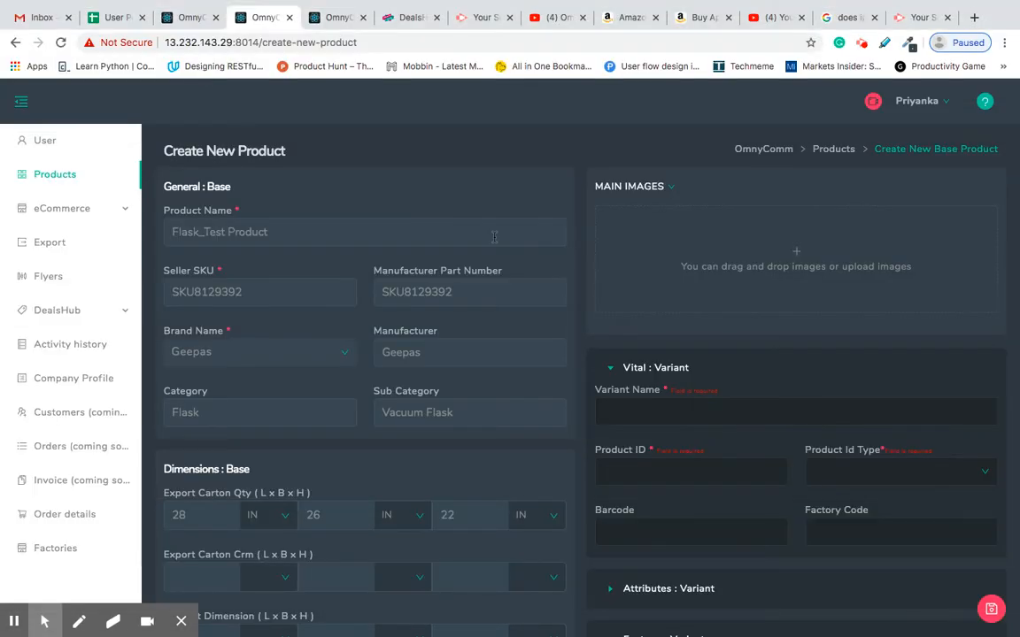
- Upload the three other flask pictures from the Product Demo folder (purple_1, cap-plum and flex-cap-530ml) as sub images
scroll(751, 282, "down", 1)
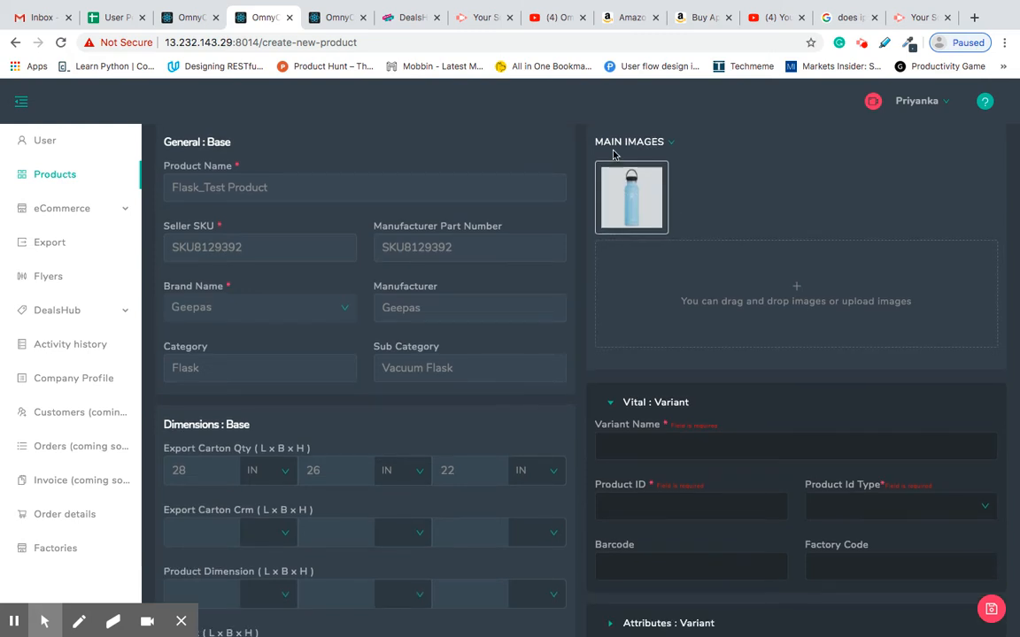
left_click(671, 142)
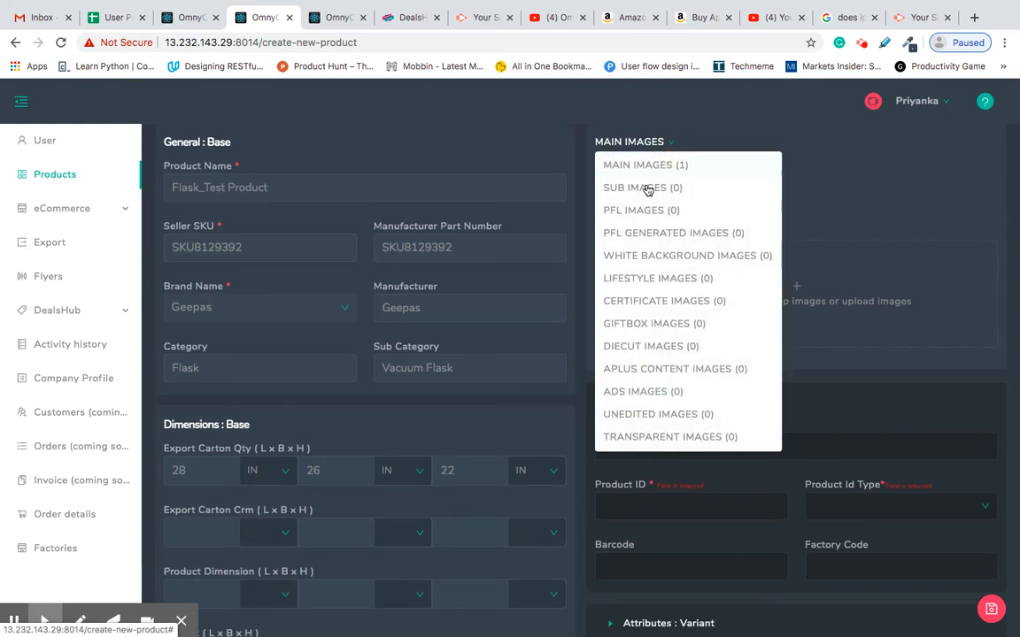
left_click(645, 187)
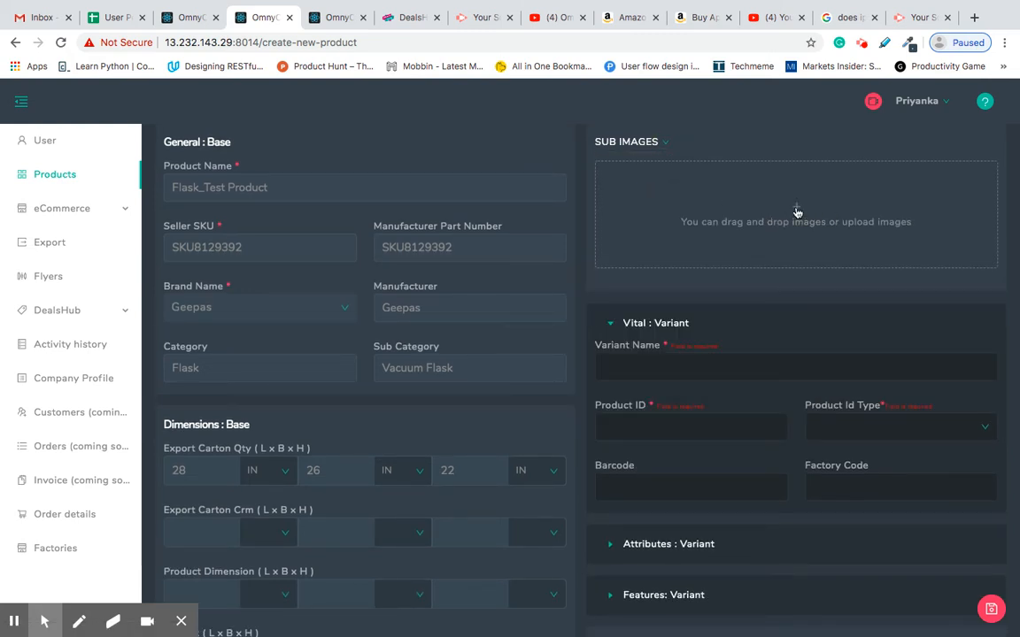
left_click(797, 212)
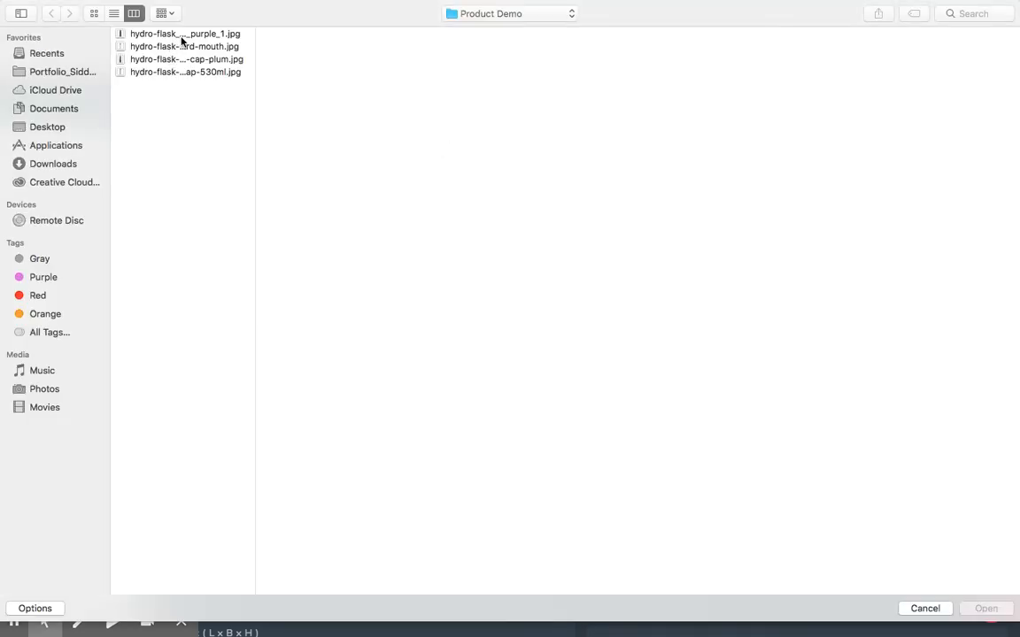
left_click(182, 36)
left_click(183, 58, "super")
left_click(181, 72, "super")
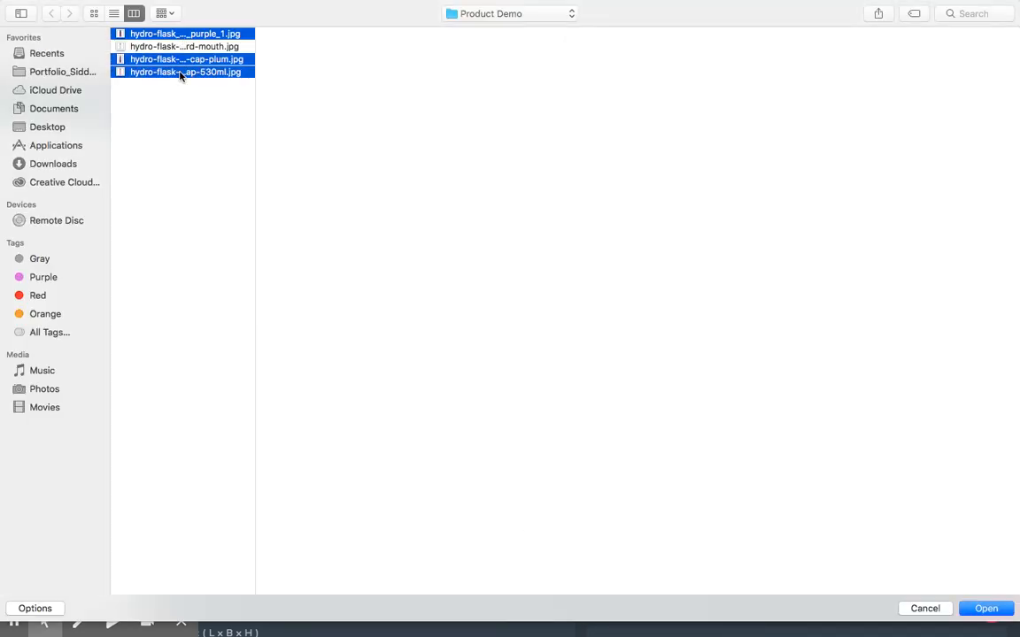
key("Return")
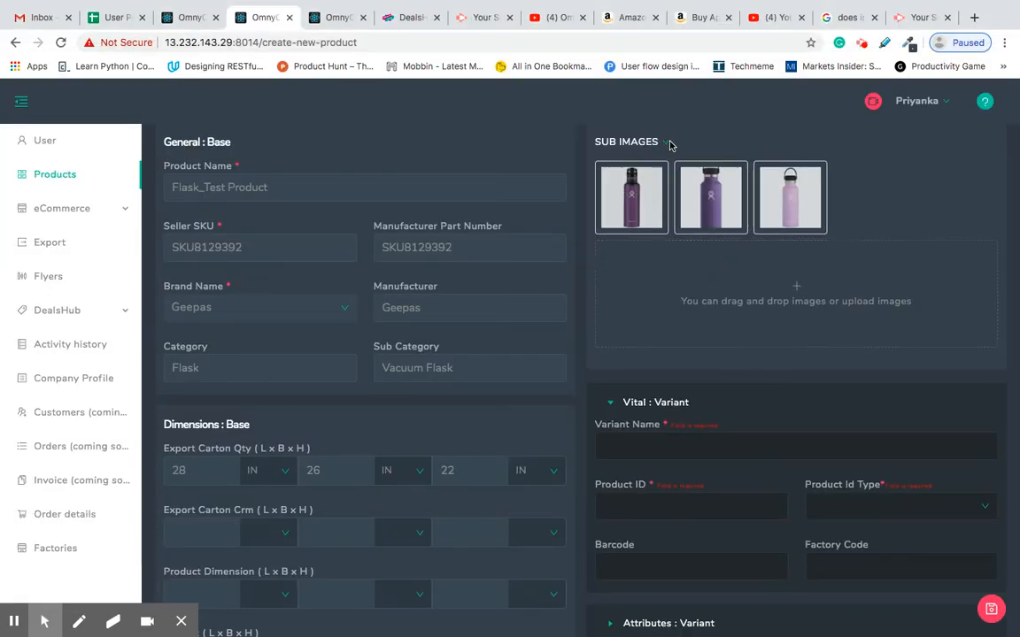
- Switch the image section to Main Images and back to Sub Images to review the uploaded pictures
left_click(670, 144)
left_click(652, 171)
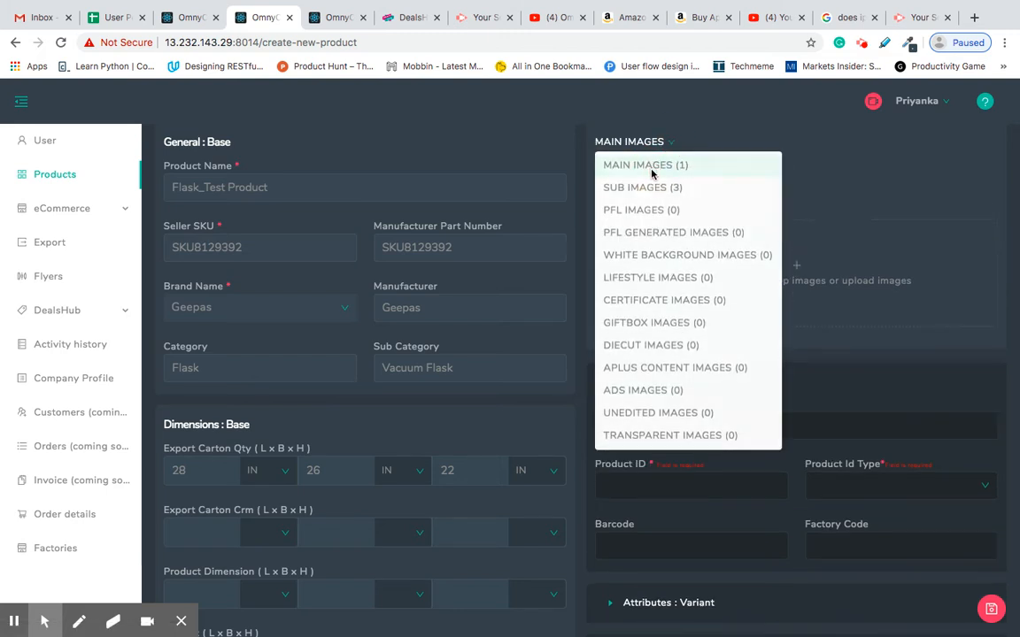
left_click(659, 142)
left_click(674, 186)
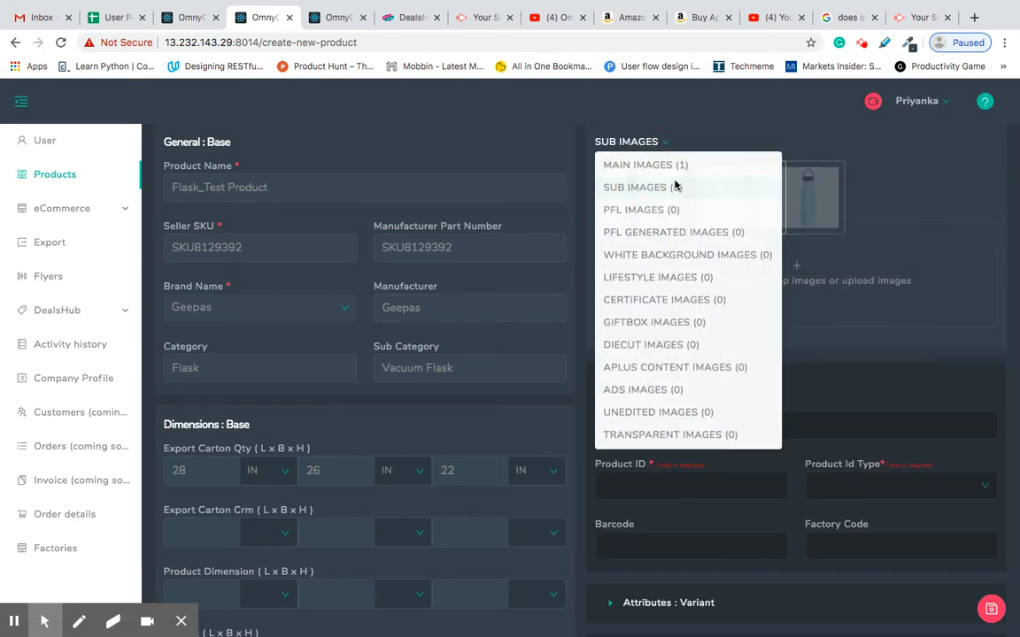
scroll(836, 301, "down", 2)
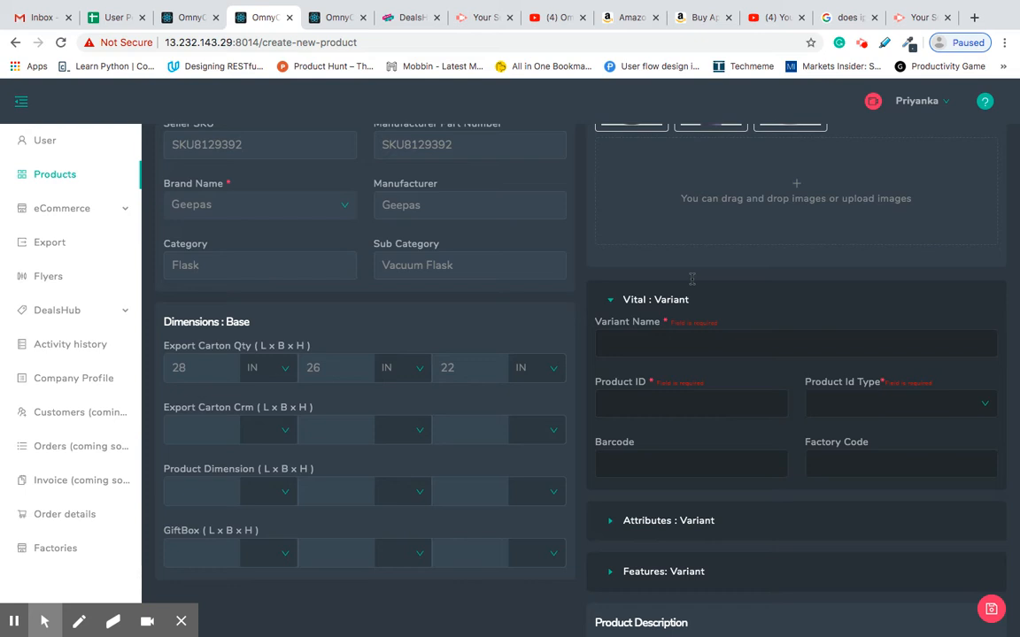
scroll(692, 278, "up", 2)
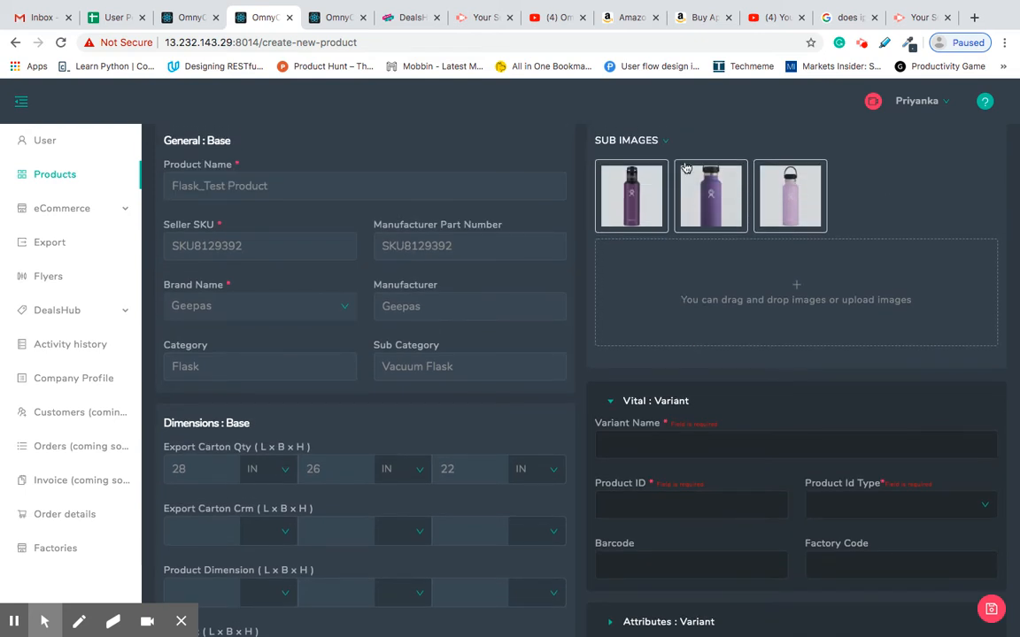
scroll(670, 391, "down", 4)
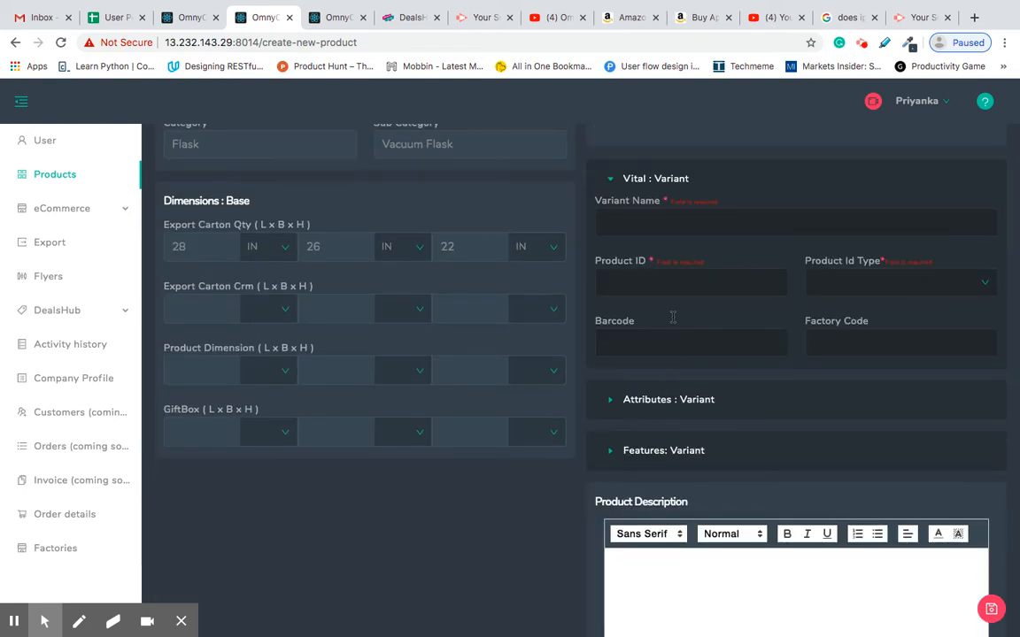
- Remove the third and second pictures from the sub images, keeping only the first one
scroll(676, 232, "up", 5)
mouse_move(799, 239)
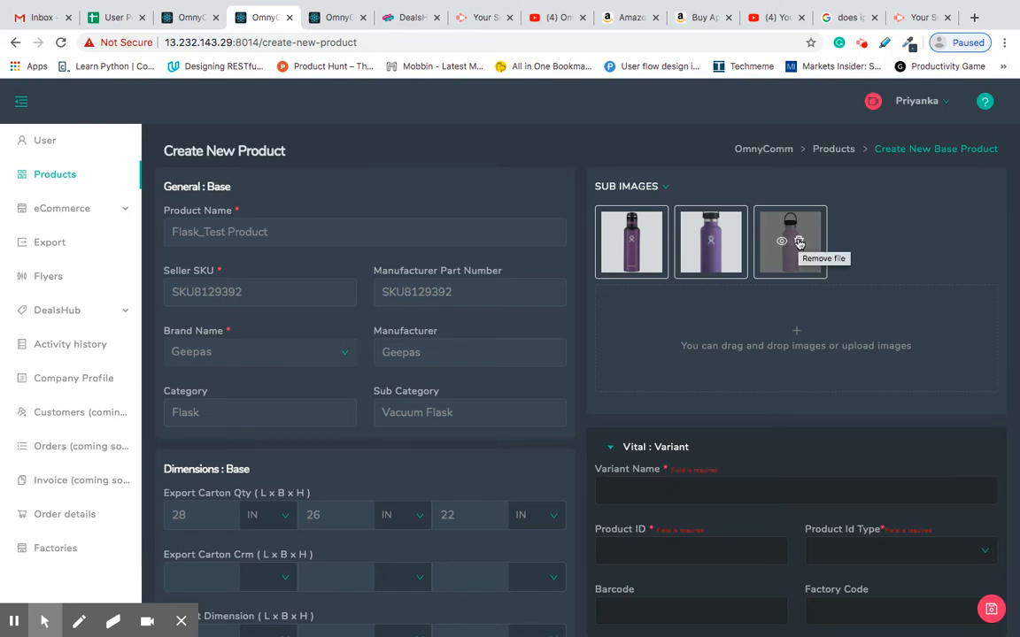
left_click(799, 241)
left_click(720, 241)
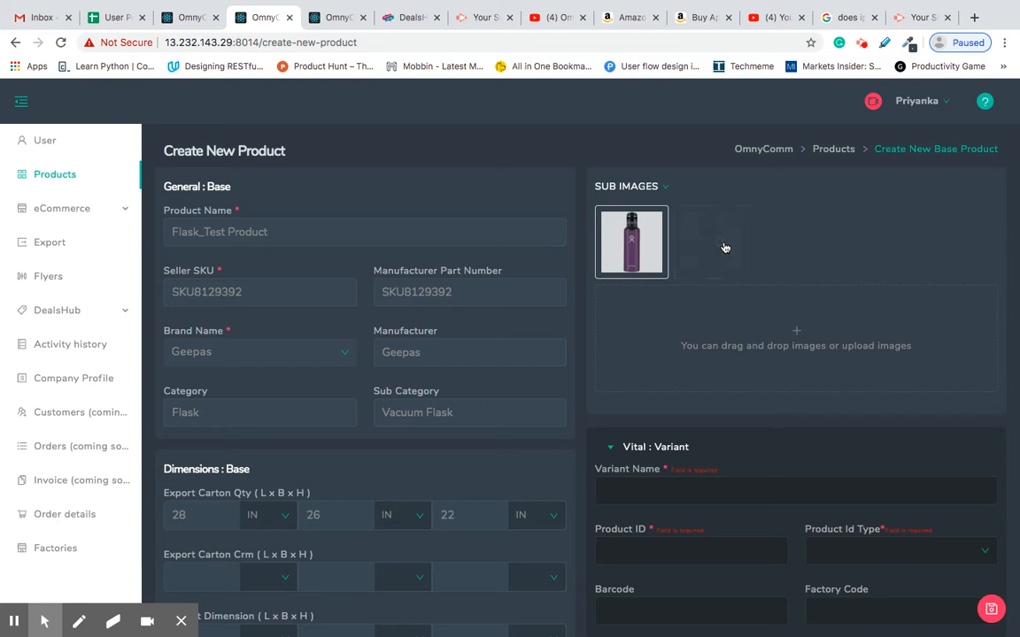
- Preview the remaining sub image in a separate browser tab and close that tab
mouse_move(628, 244)
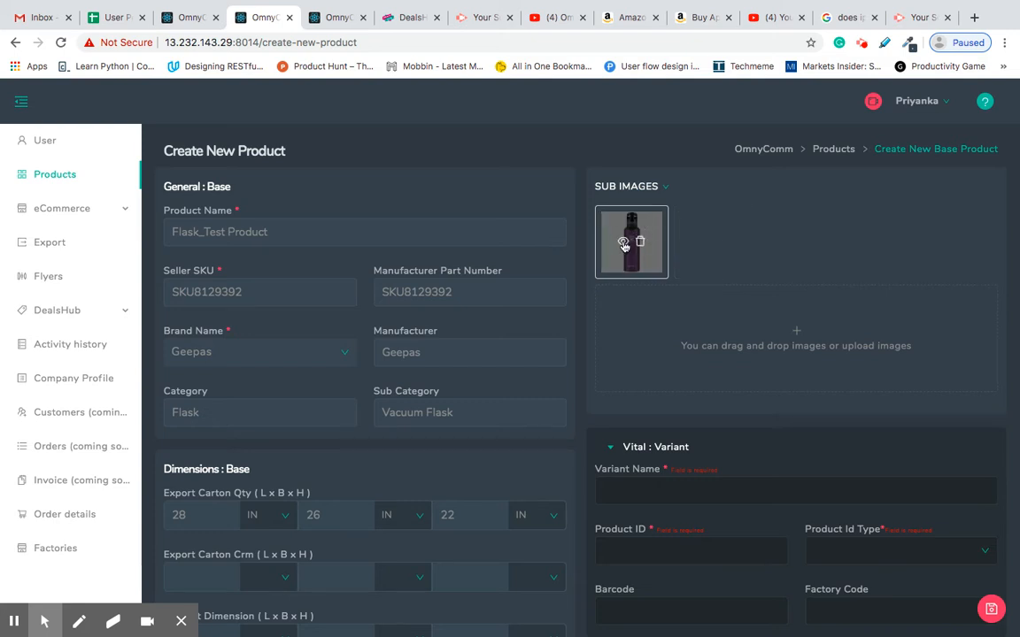
left_click(623, 242)
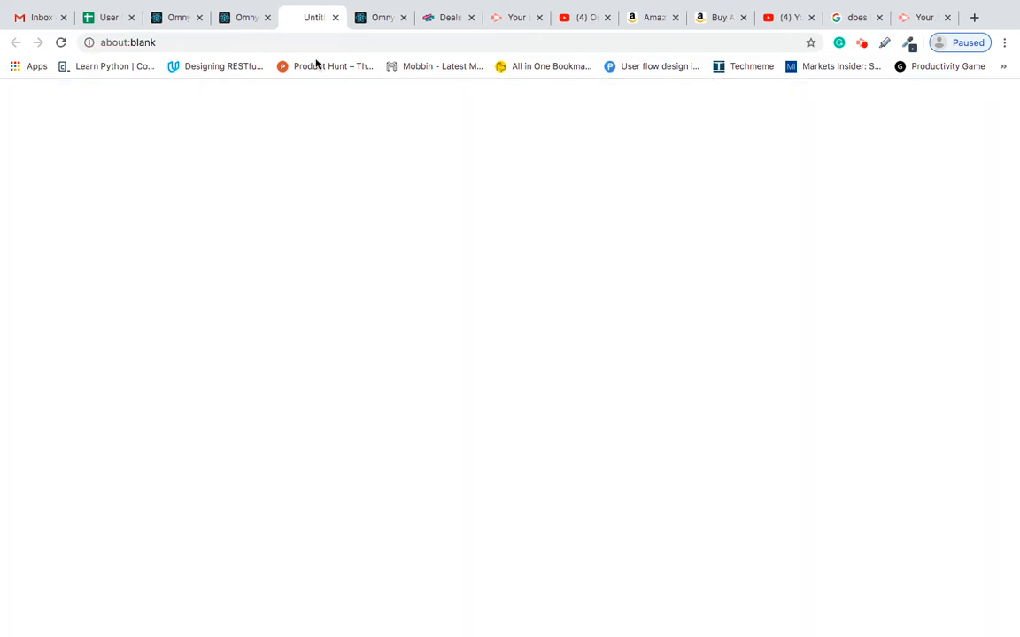
left_click(334, 17)
left_click(623, 242)
left_click(335, 17)
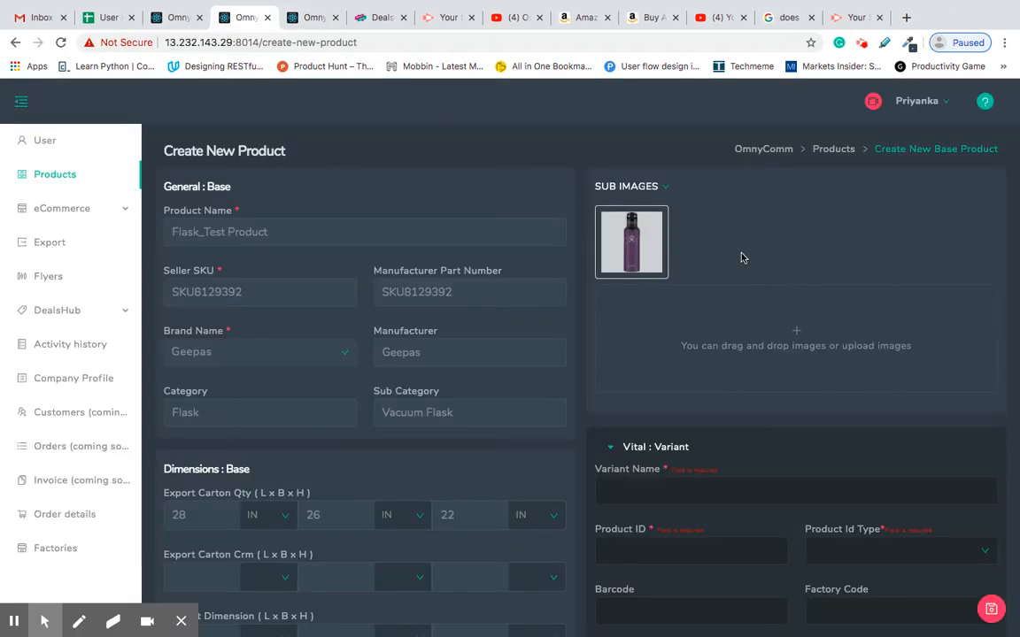
scroll(744, 266, "down", 2)
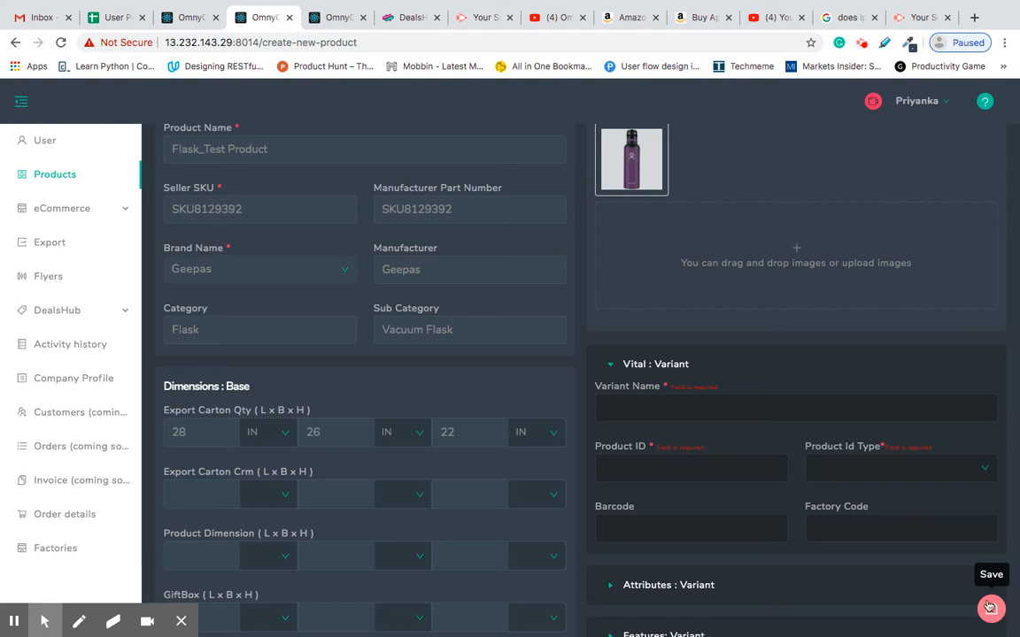
scroll(880, 411, "up", 2)
mouse_move(624, 238)
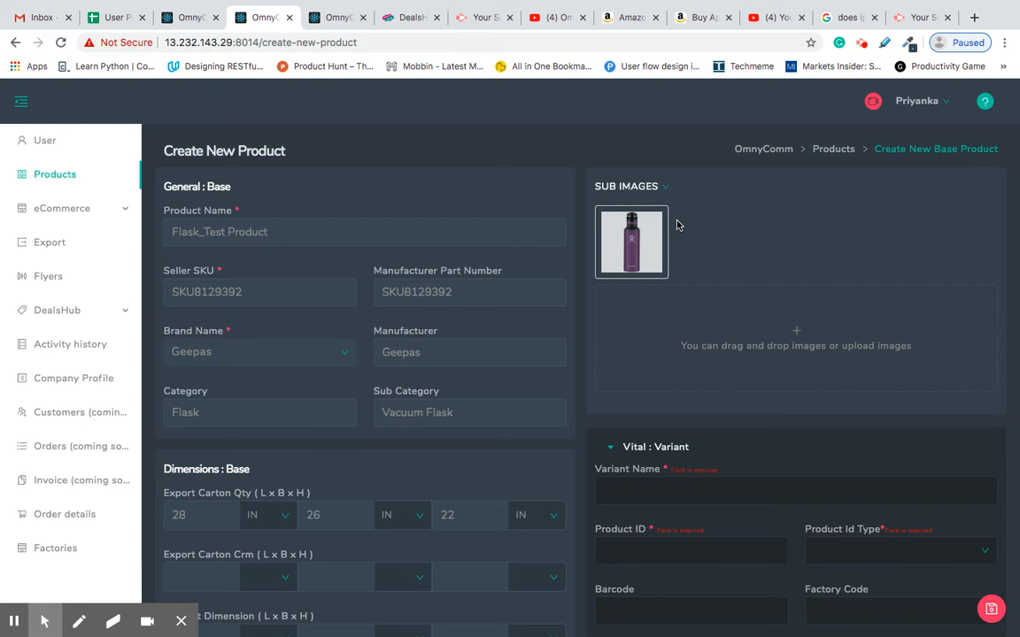
scroll(713, 276, "down", 2)
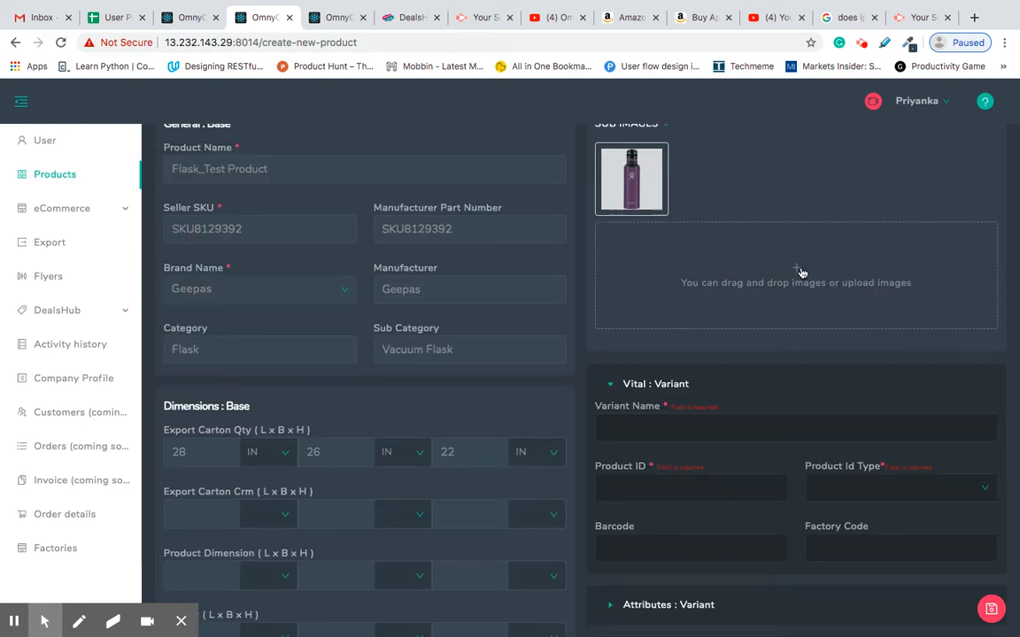
scroll(769, 406, "down", 3)
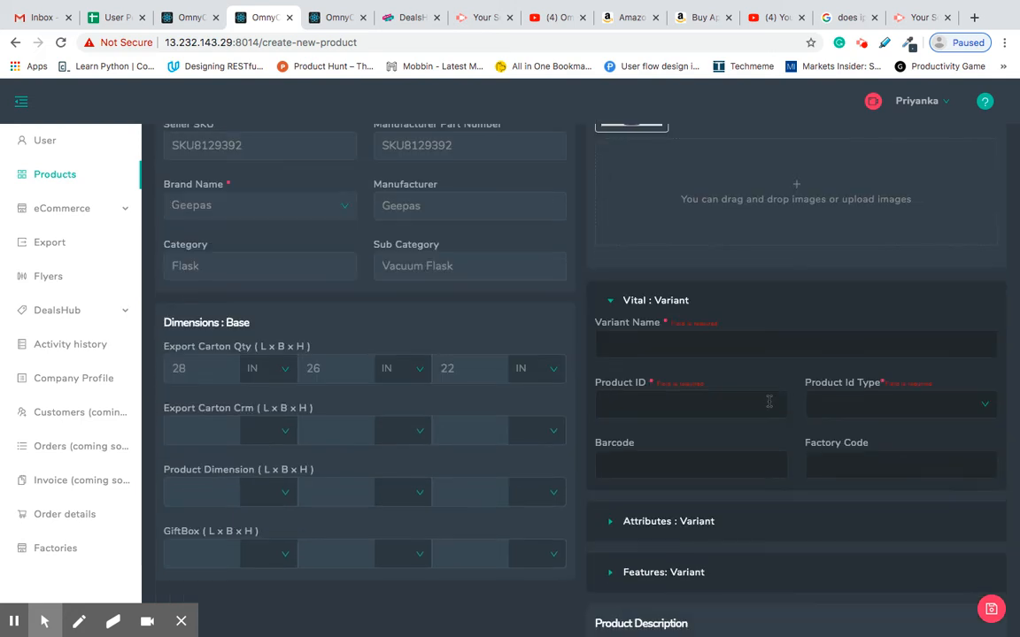
left_click(675, 340)
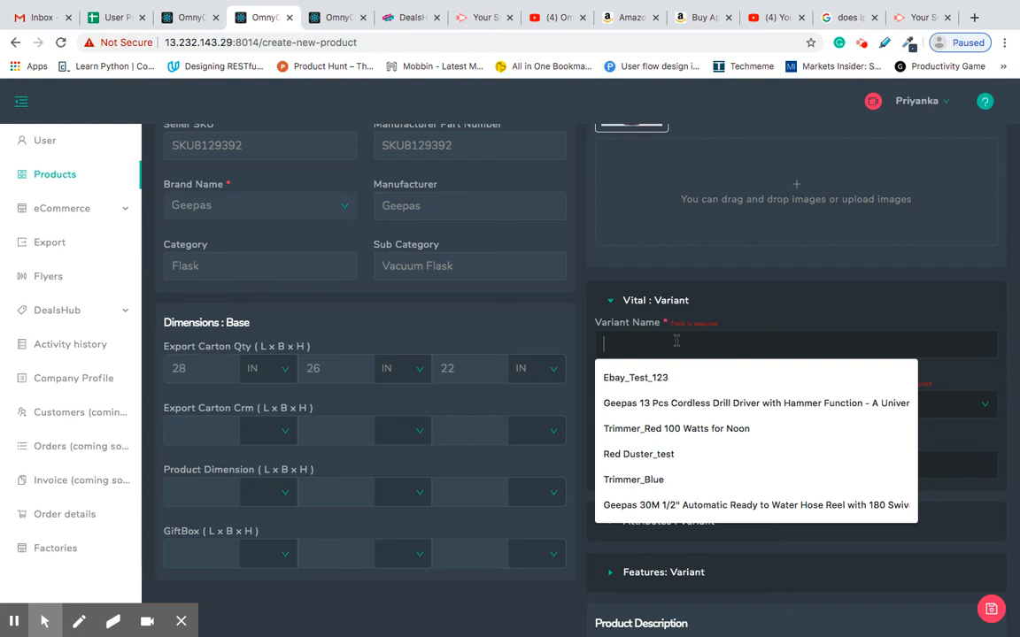
- Switch the image section from Sub Images to the Main Images category
scroll(555, 301, "up", 4)
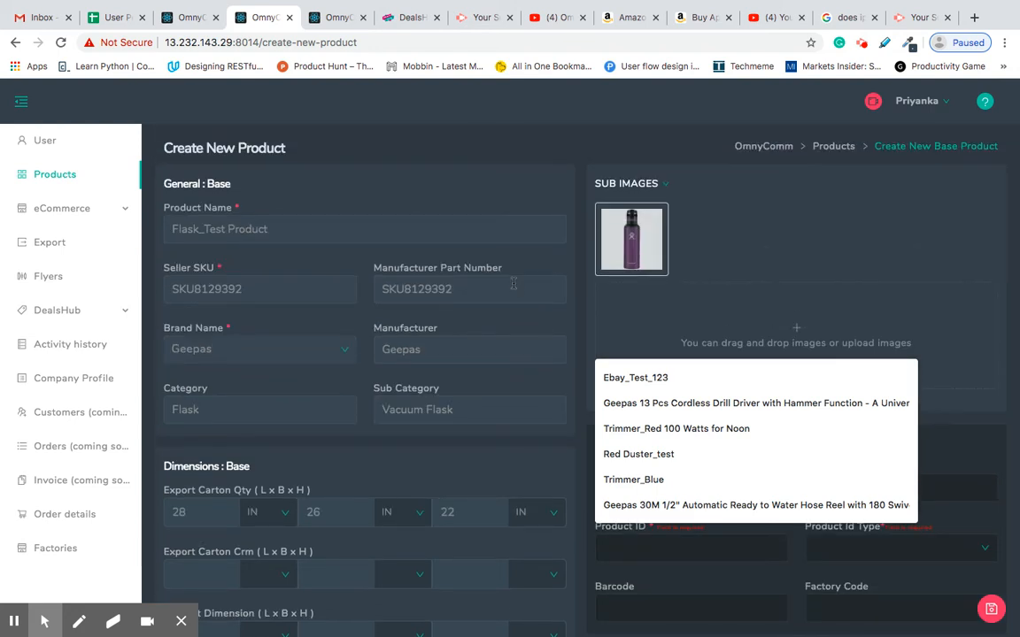
left_click(628, 169)
left_click(671, 194)
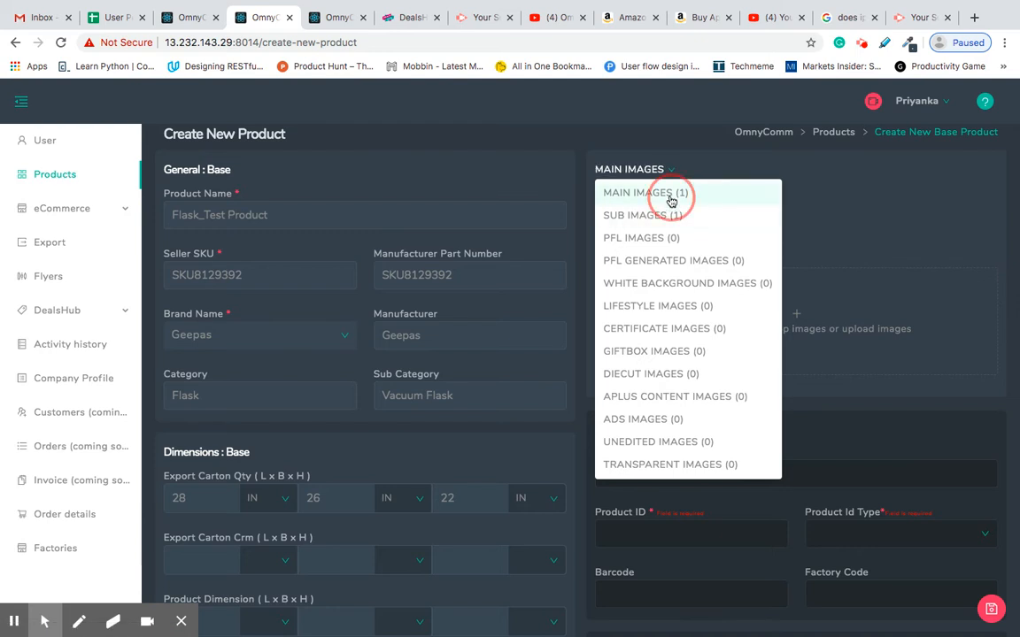
scroll(689, 411, "down", 2)
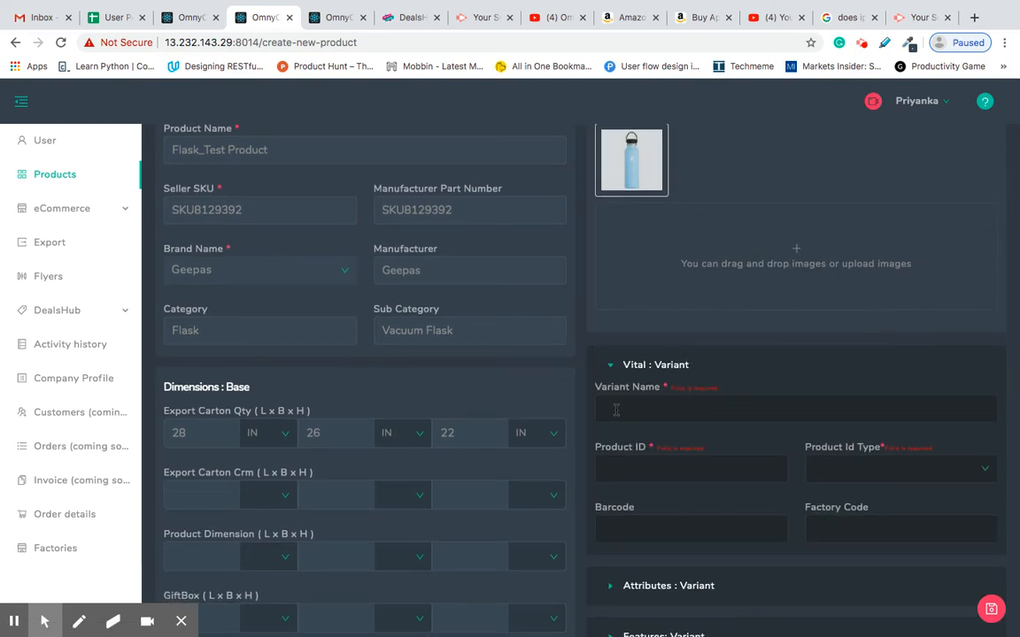
left_click(615, 410)
type("Blue Flask")
left_click(625, 475)
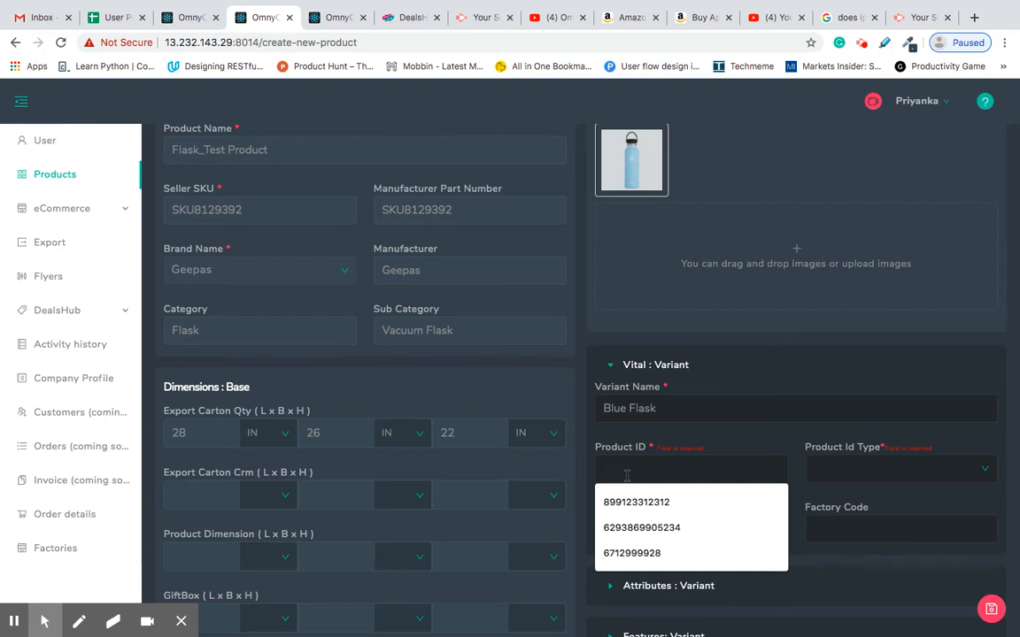
type("81293931231")
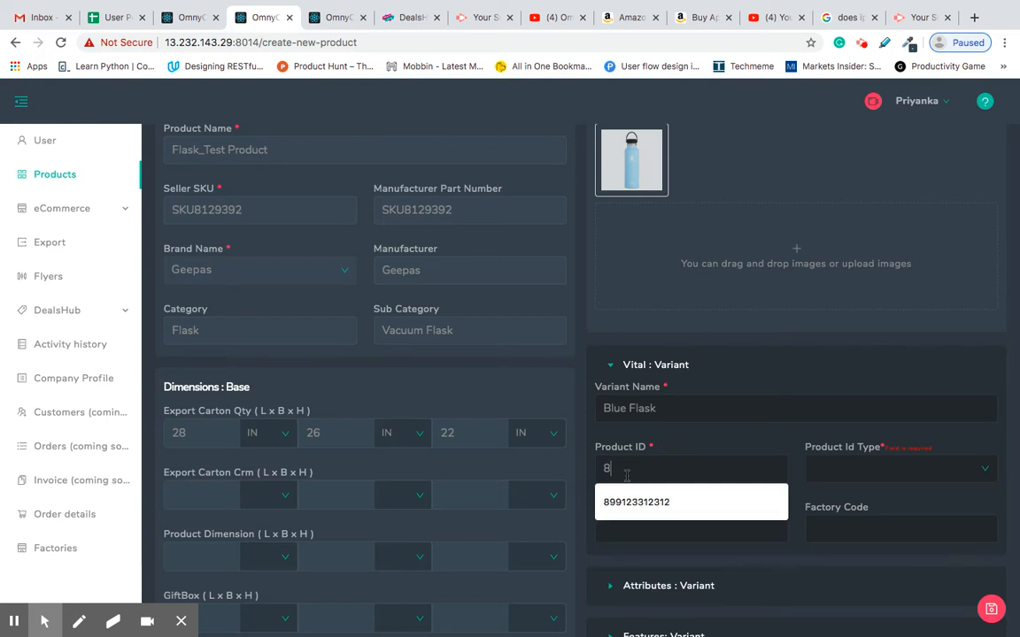
key("ctrl+a")
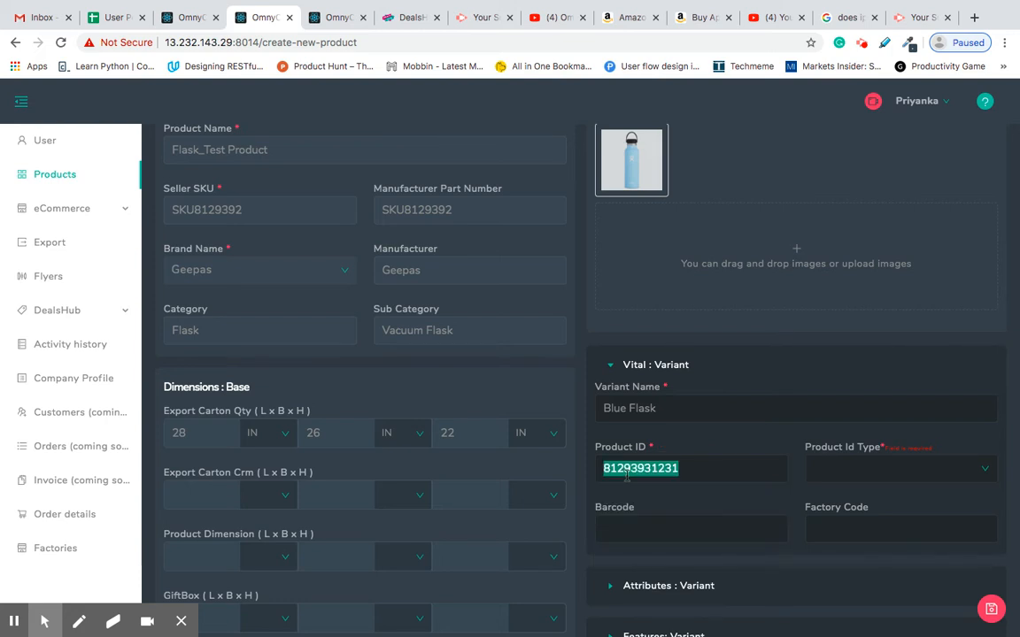
left_click(860, 464)
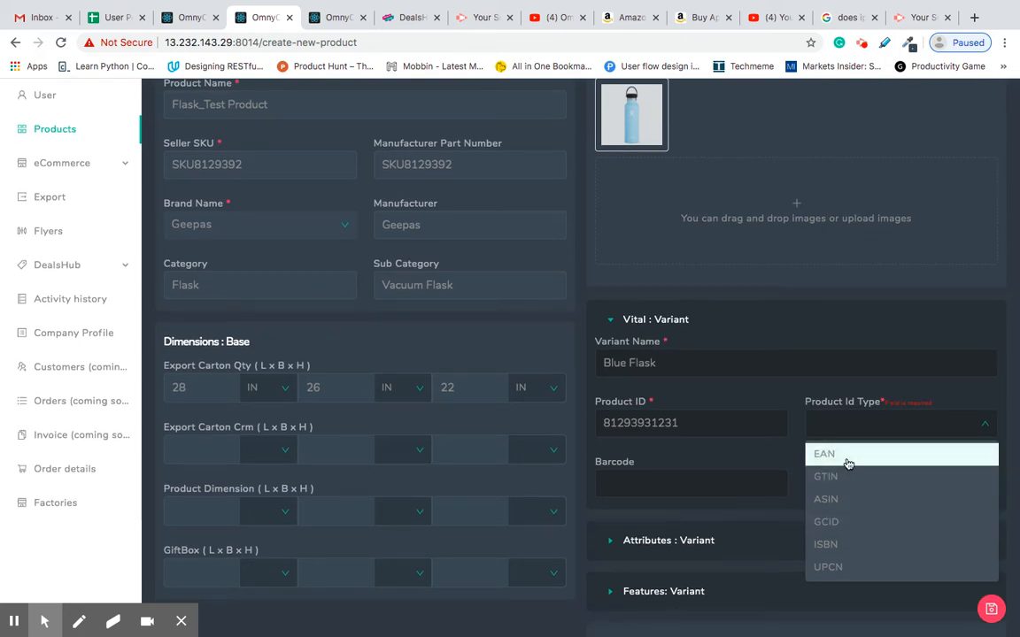
left_click(847, 454)
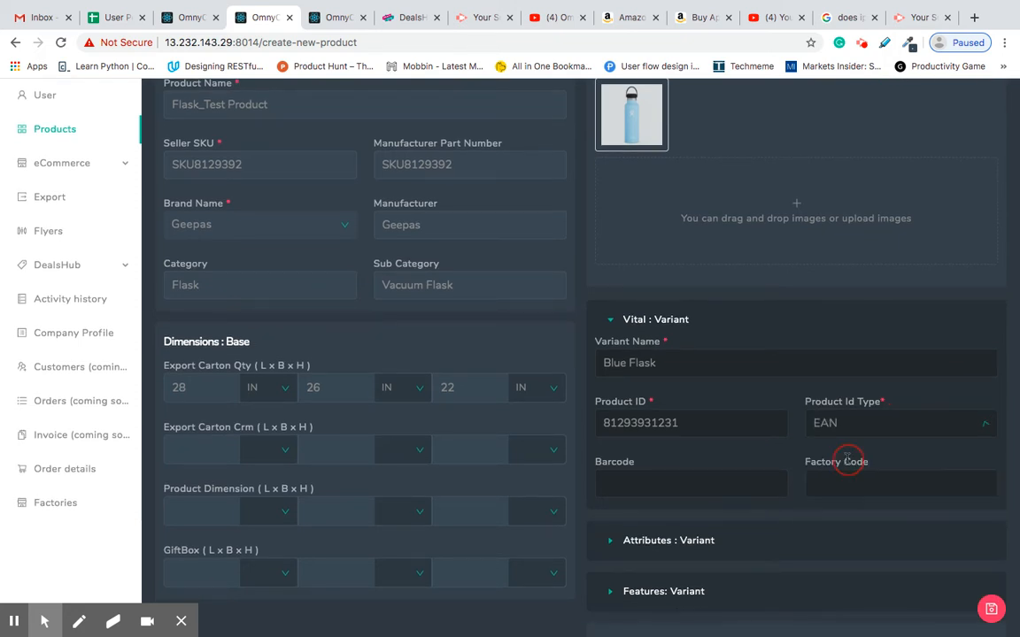
left_click(741, 485)
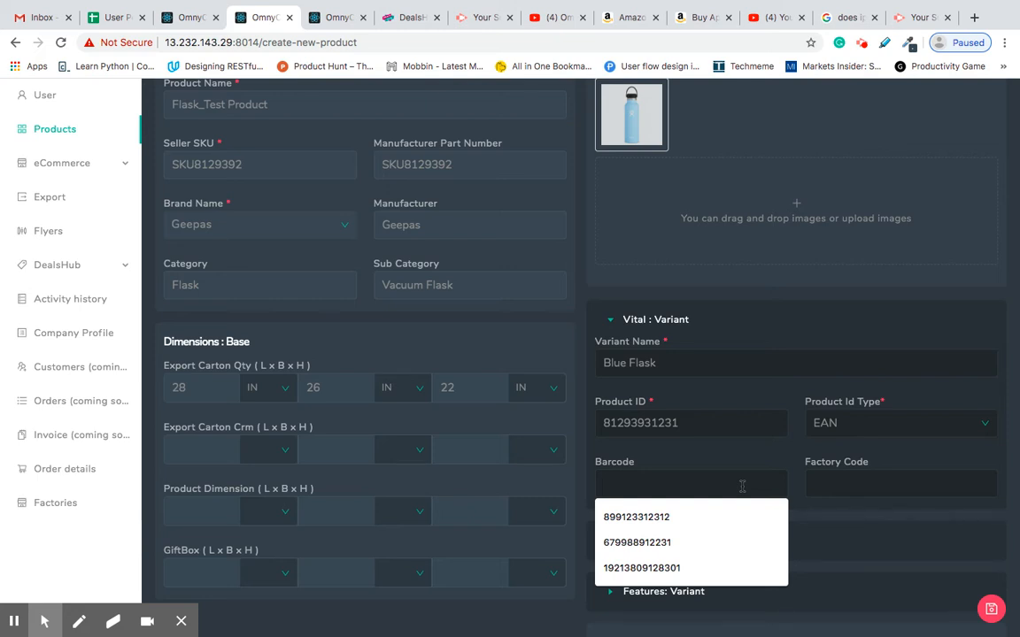
type("89123123412312")
left_click(849, 484)
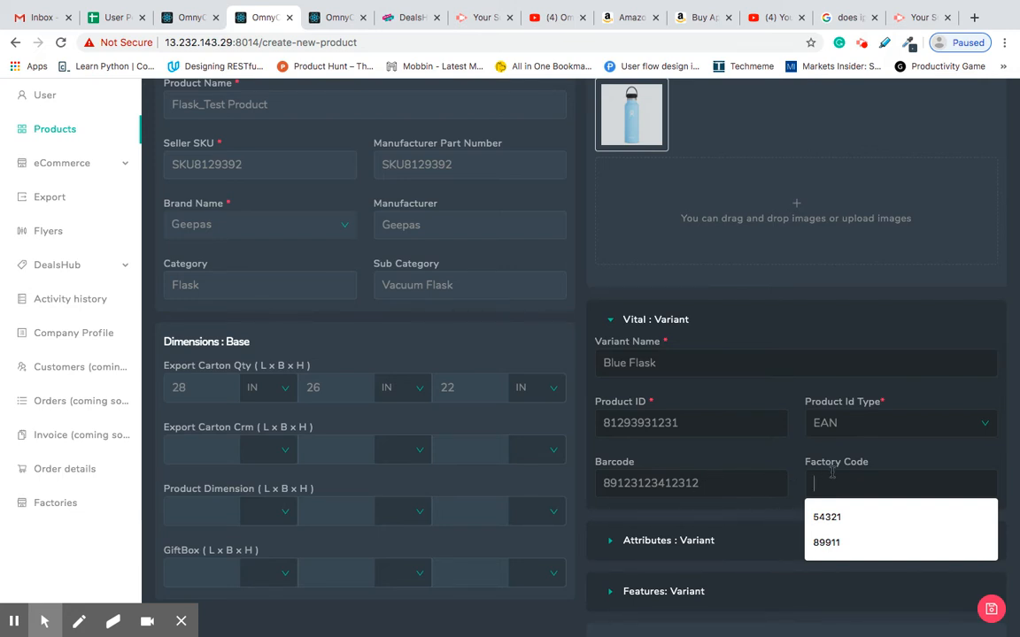
type("Fac2021")
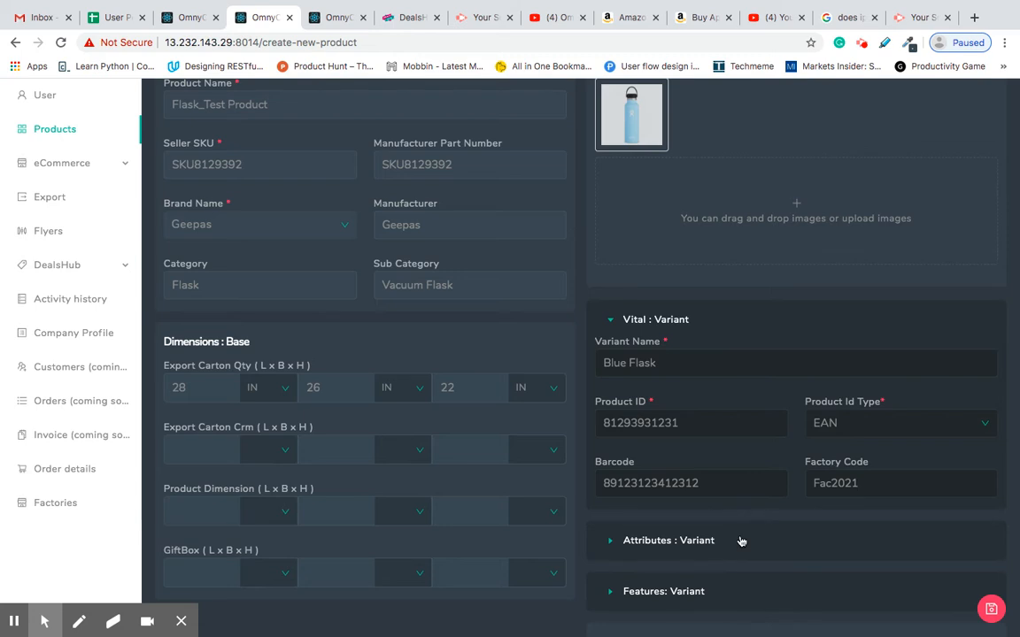
- Expand the variant attributes and set the color to Aqua Blue and the color map to Blue
scroll(735, 522, "down", 2)
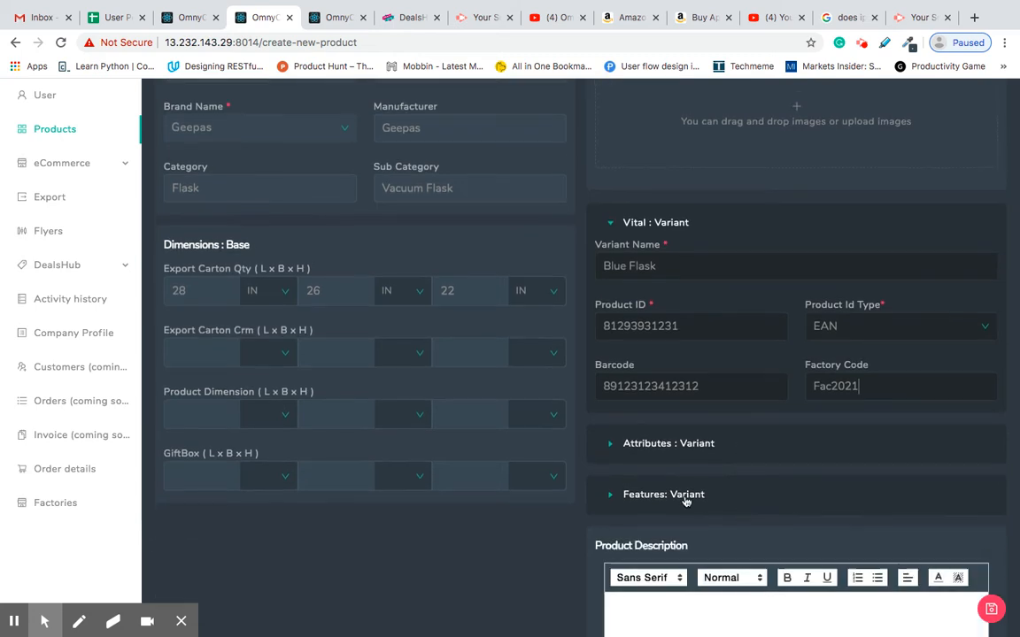
left_click(734, 452)
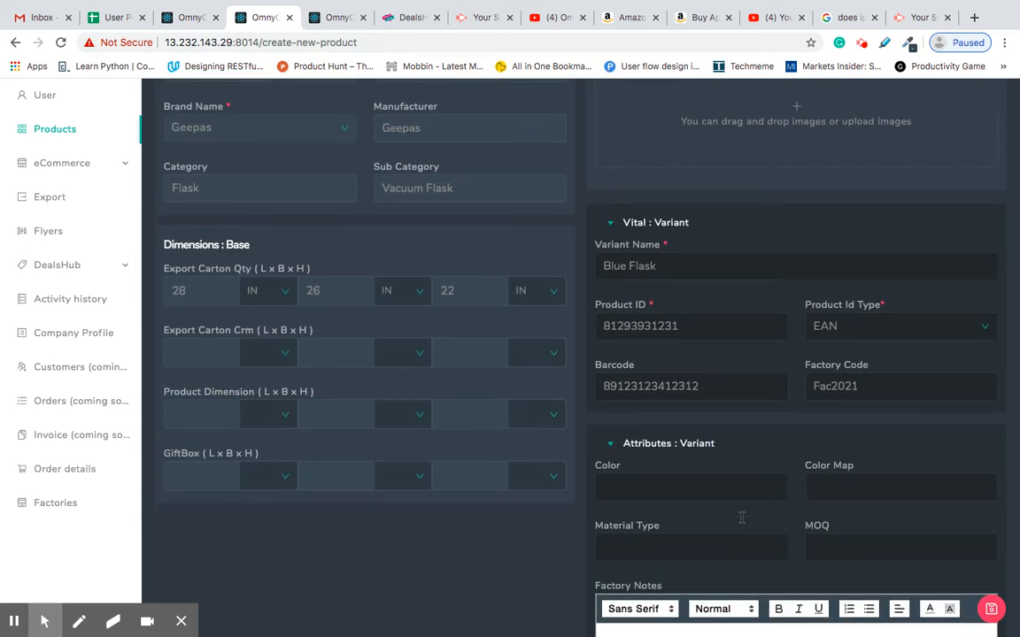
left_click(735, 488)
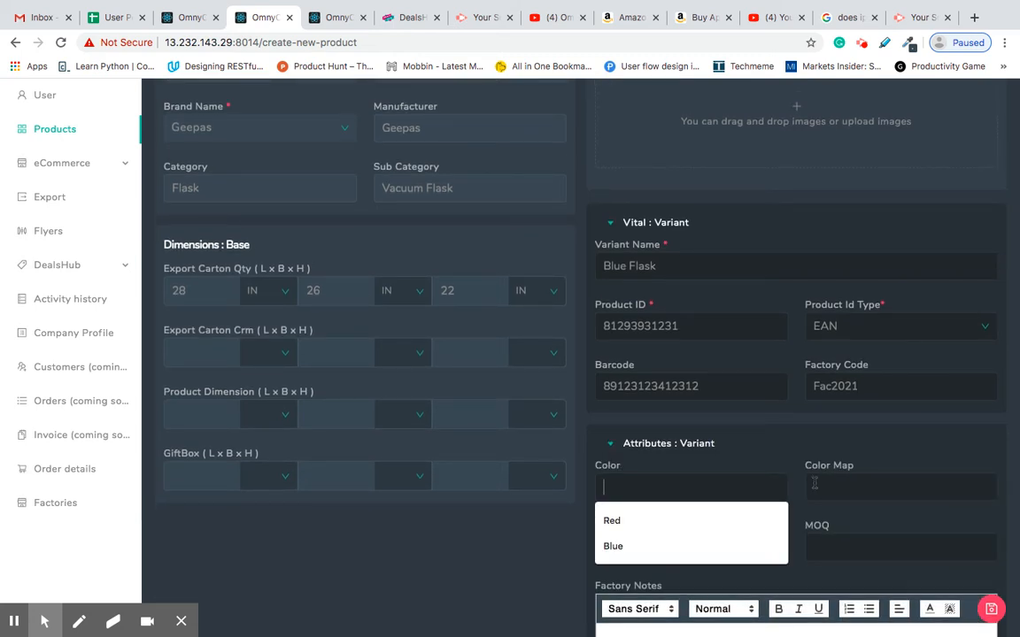
type("Blue")
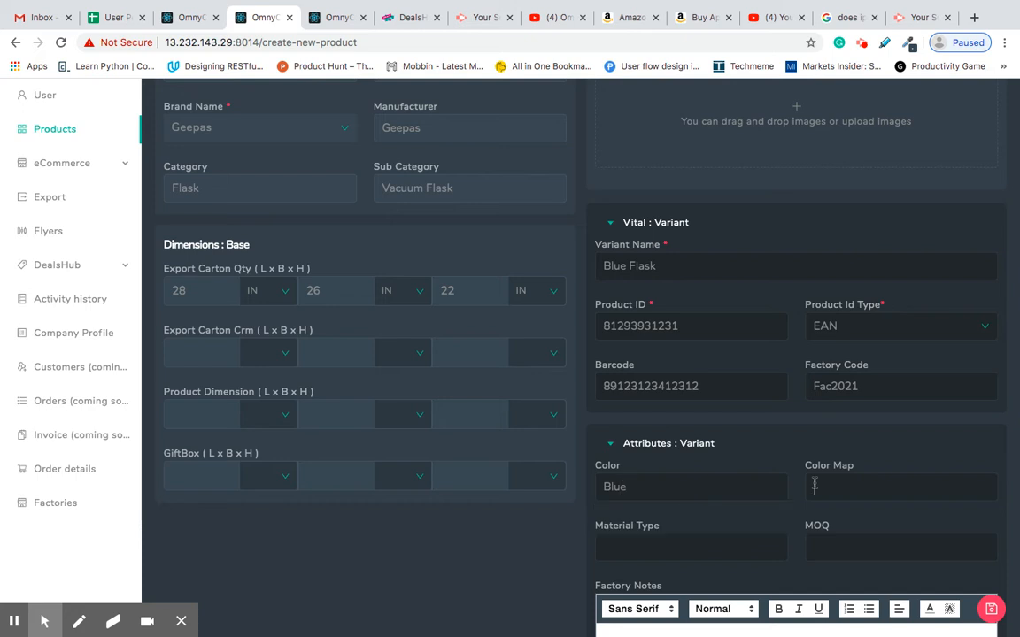
double_click(724, 487)
type("Aqua Blue")
- Set the variant's material type to Steel and its MOQ to 90
left_click(666, 523)
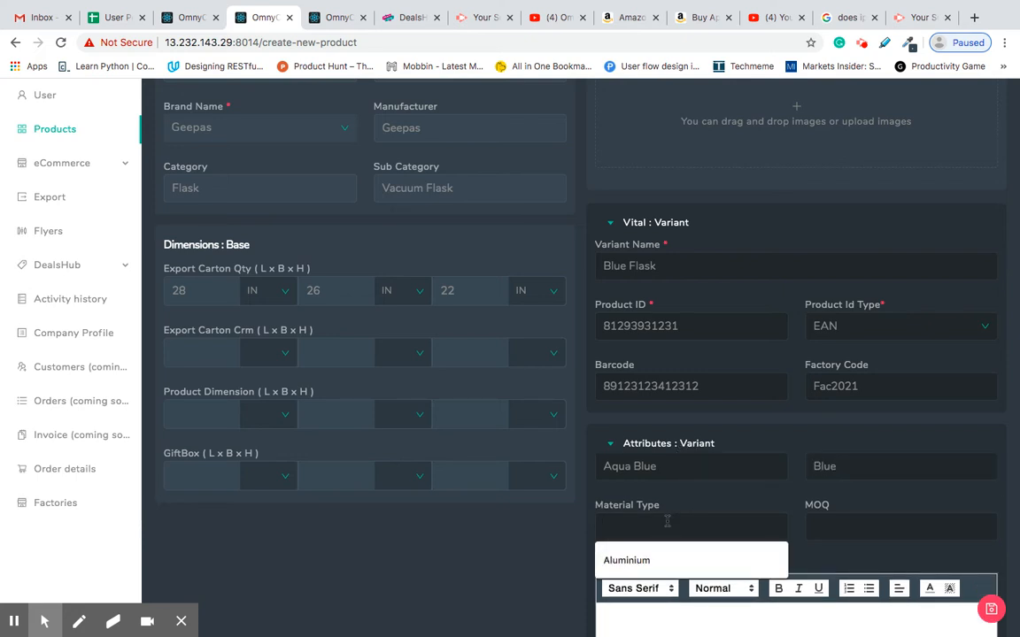
type("Steel")
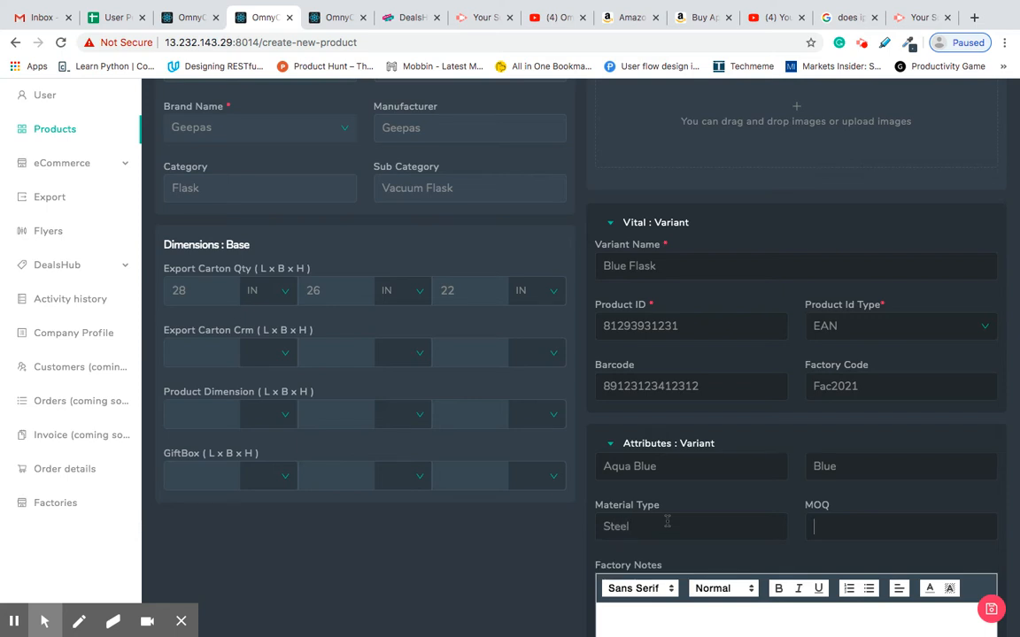
type("90")
- Write "Add factory notes here." in the variant's factory notes
scroll(831, 513, "down", 1)
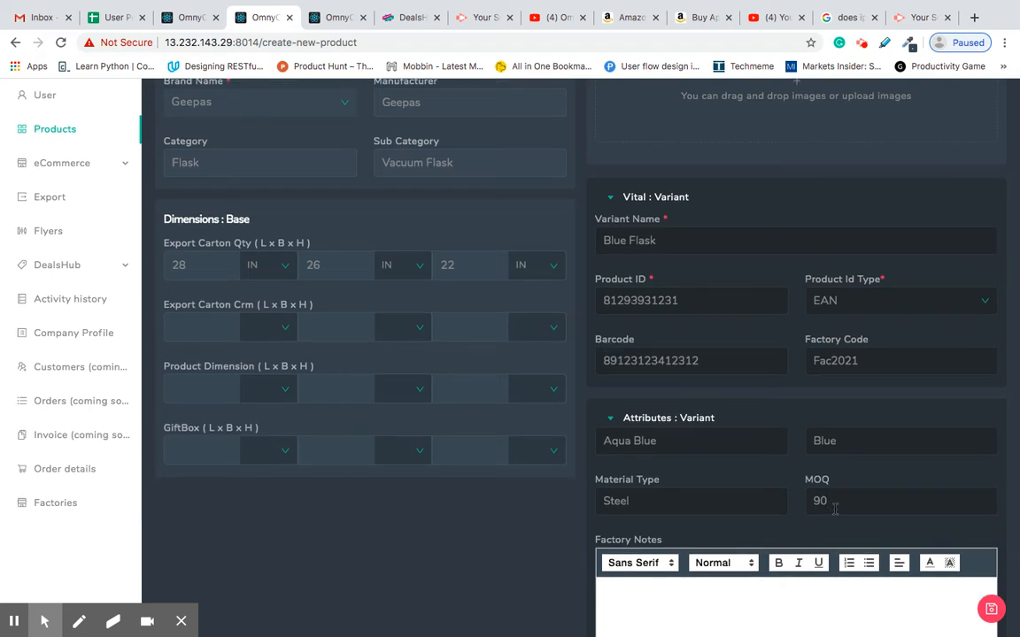
scroll(833, 508, "down", 3)
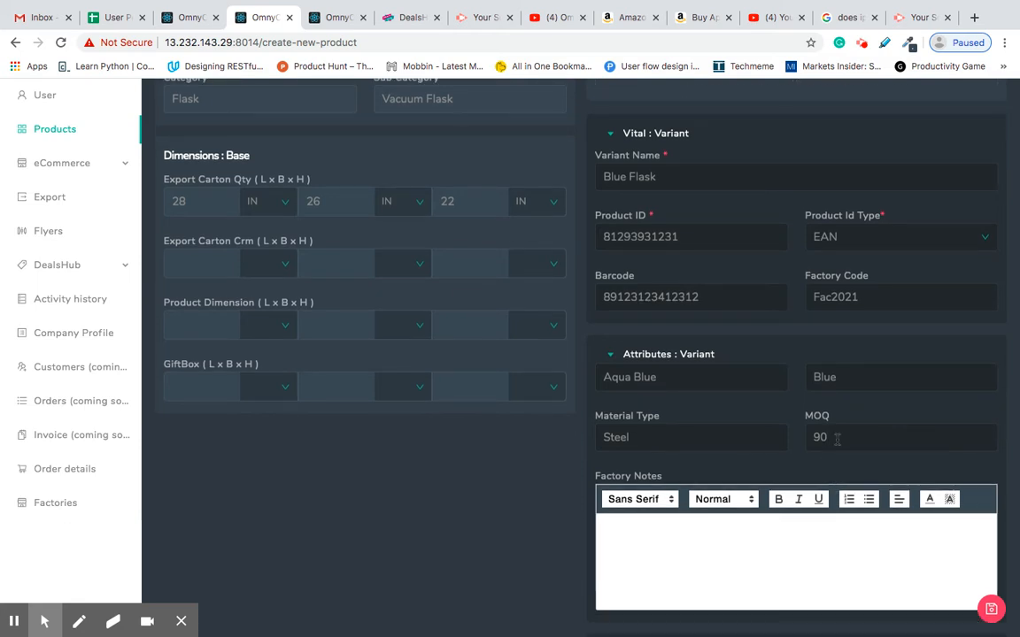
scroll(832, 438, "down", 1)
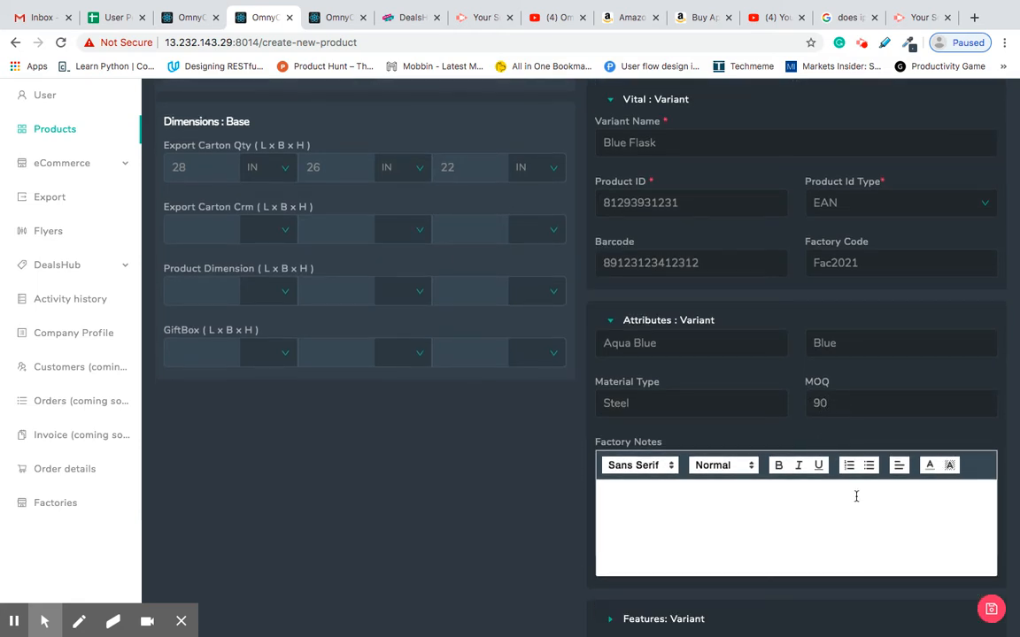
scroll(816, 504, "down", 3)
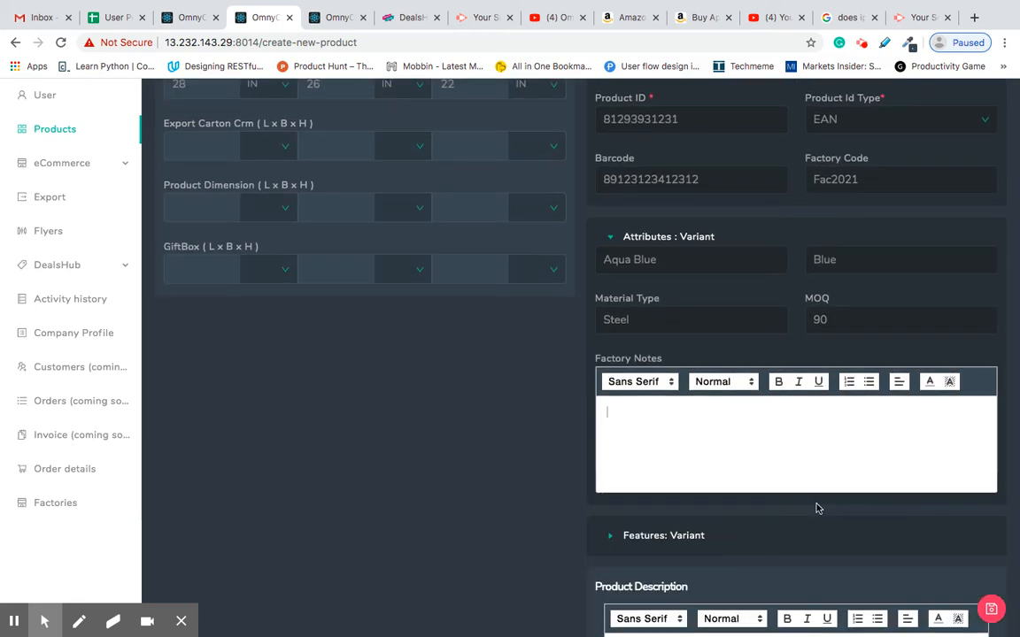
type("actory notes here.")
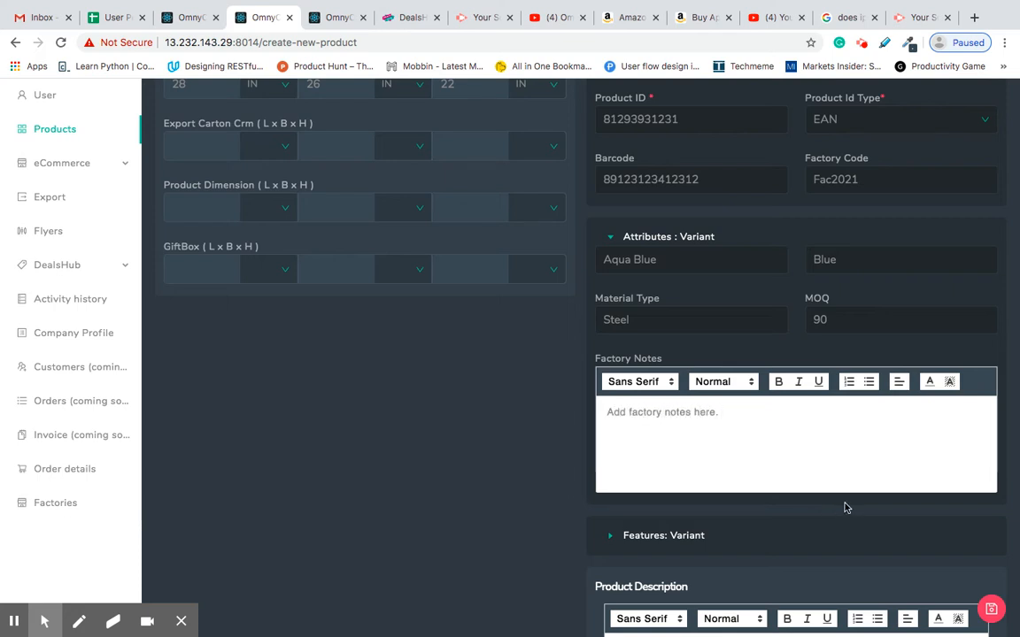
- Expand the variant features section and add five empty feature fields
scroll(784, 454, "down", 2)
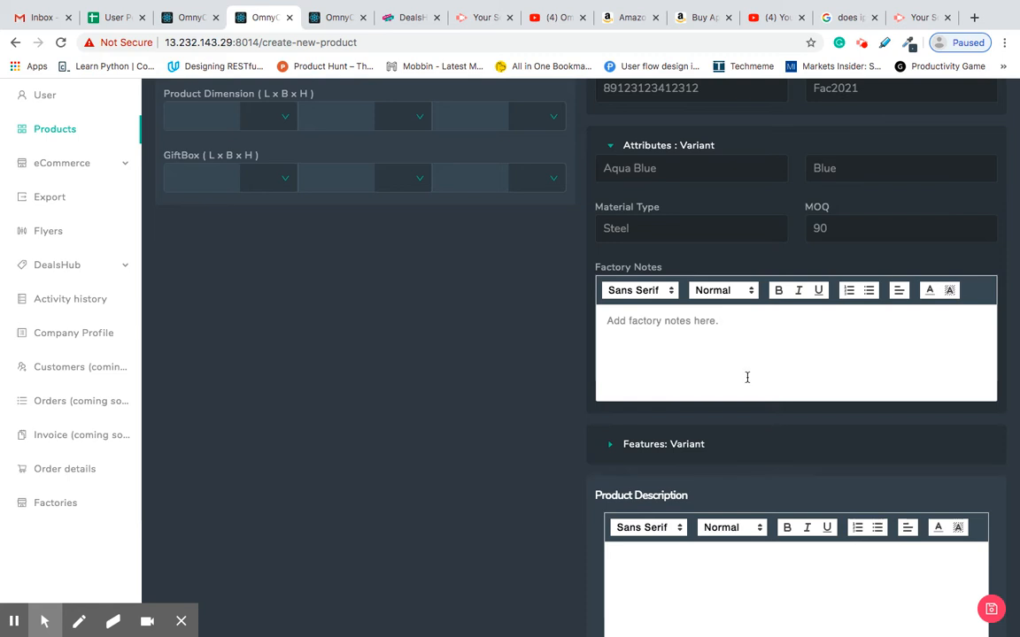
left_click(734, 449)
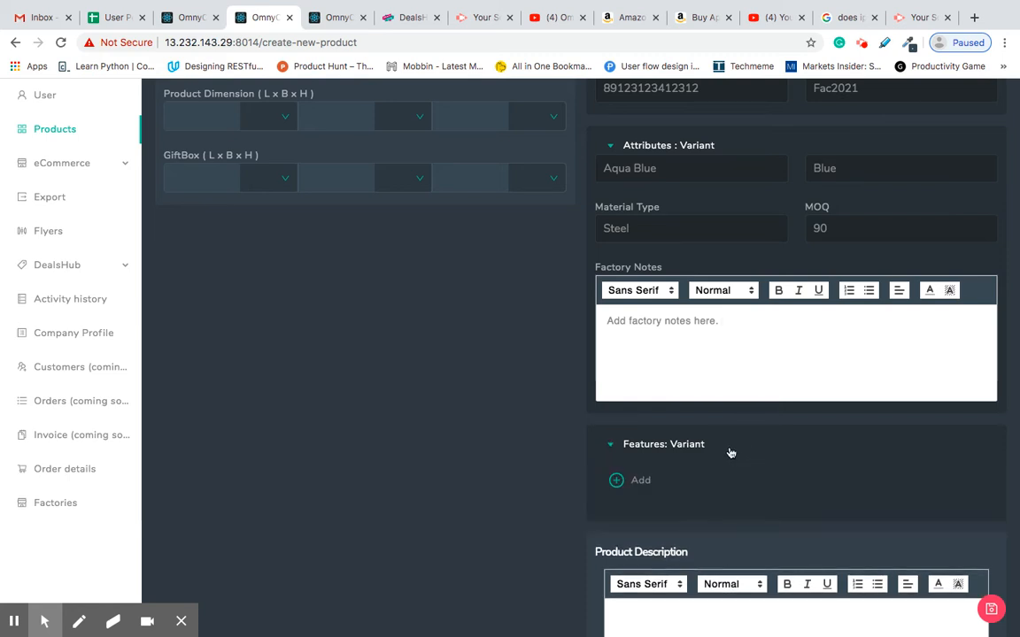
scroll(733, 452, "down", 1)
left_click(615, 428)
left_click(614, 428)
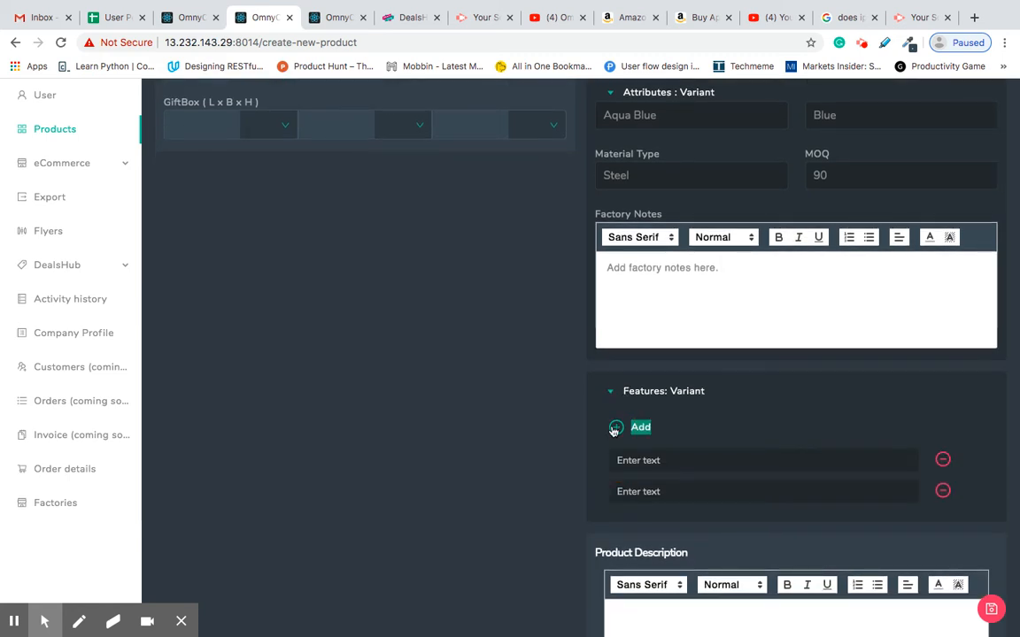
left_click(614, 428)
left_click(615, 427)
left_click(614, 427)
scroll(743, 426, "down", 2)
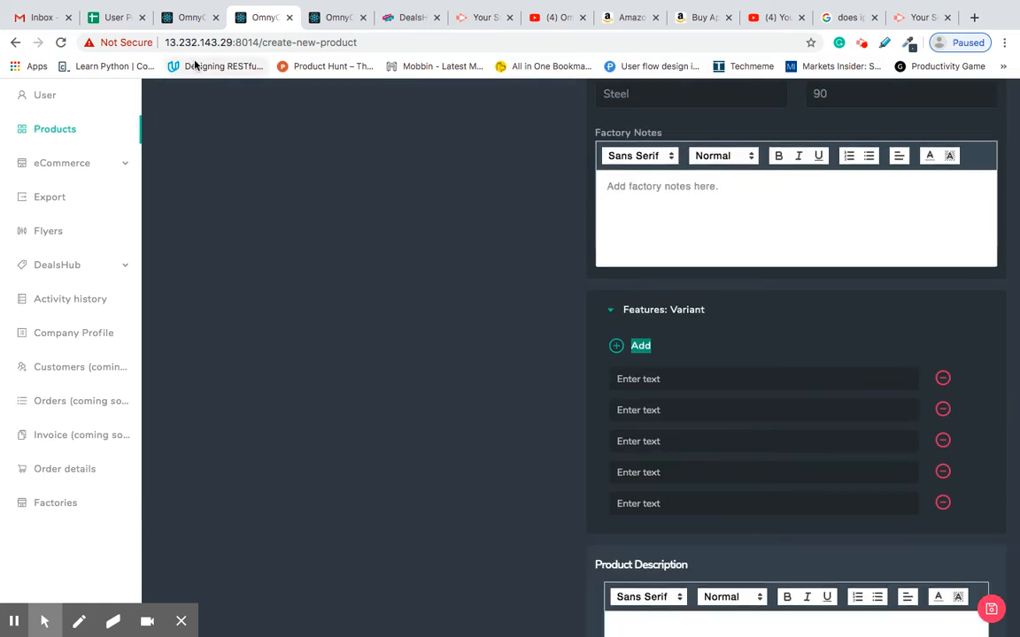
- Switch to Gmail and check the minimized message drafts for the product features text
mouse_move(23, 5)
left_click(40, 47)
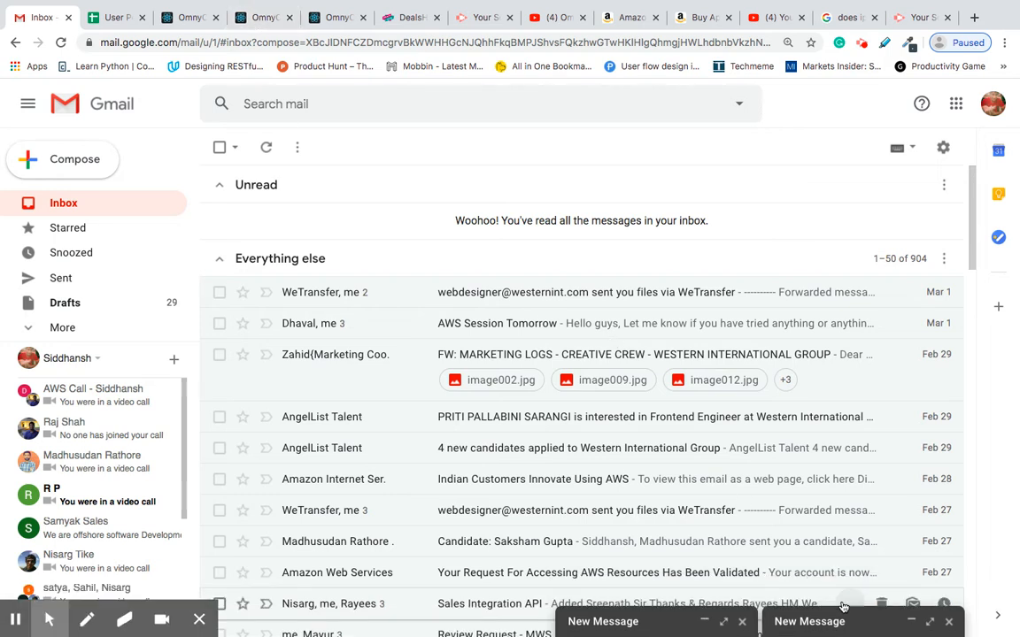
left_click(848, 613)
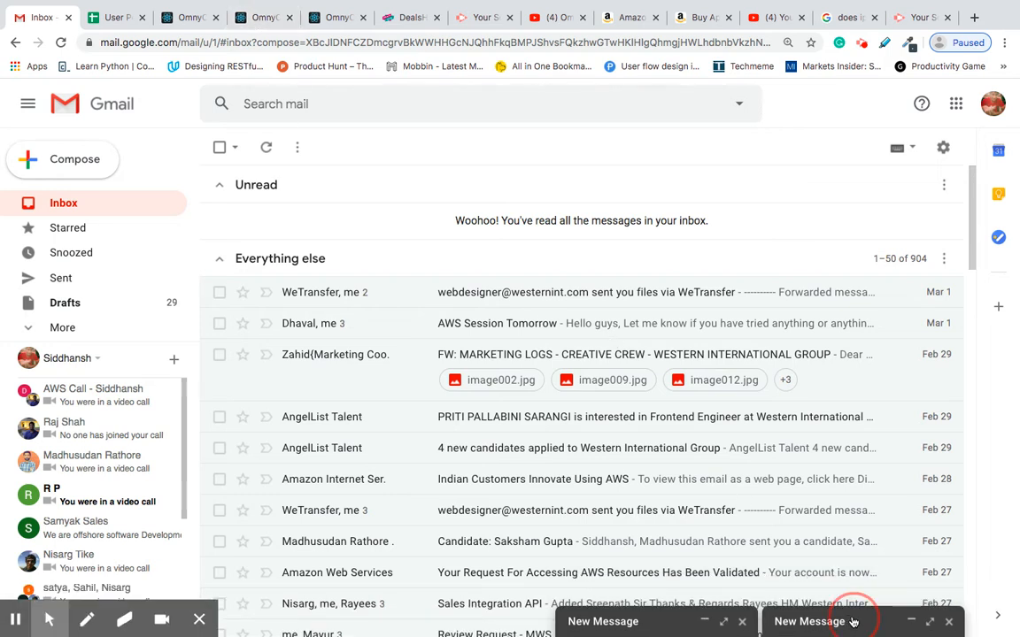
left_click(911, 259)
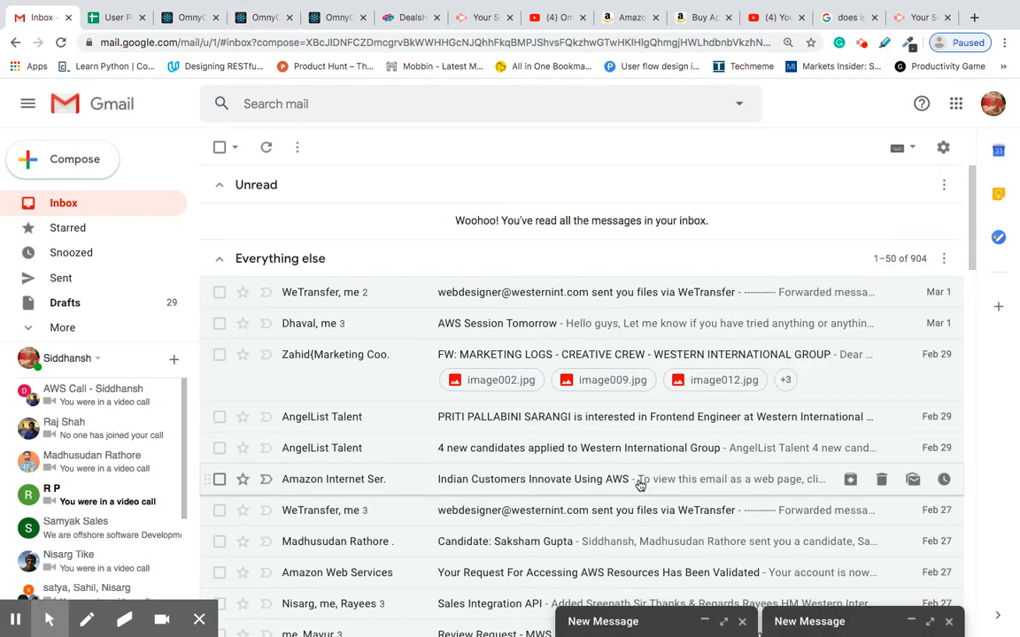
left_click(639, 617)
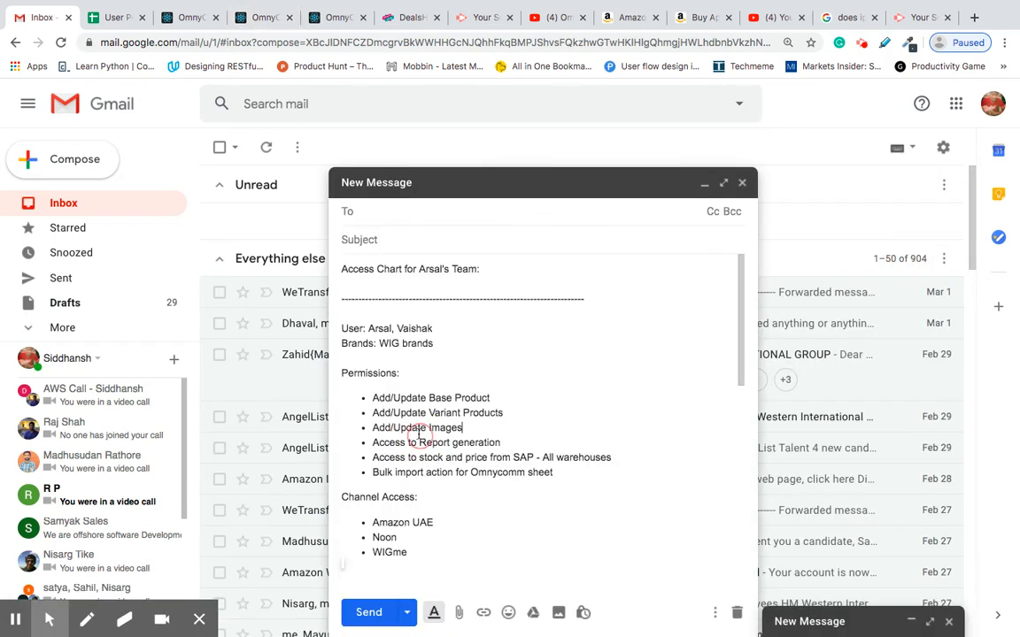
left_click(425, 425)
scroll(424, 425, "down", 3)
left_click(703, 186)
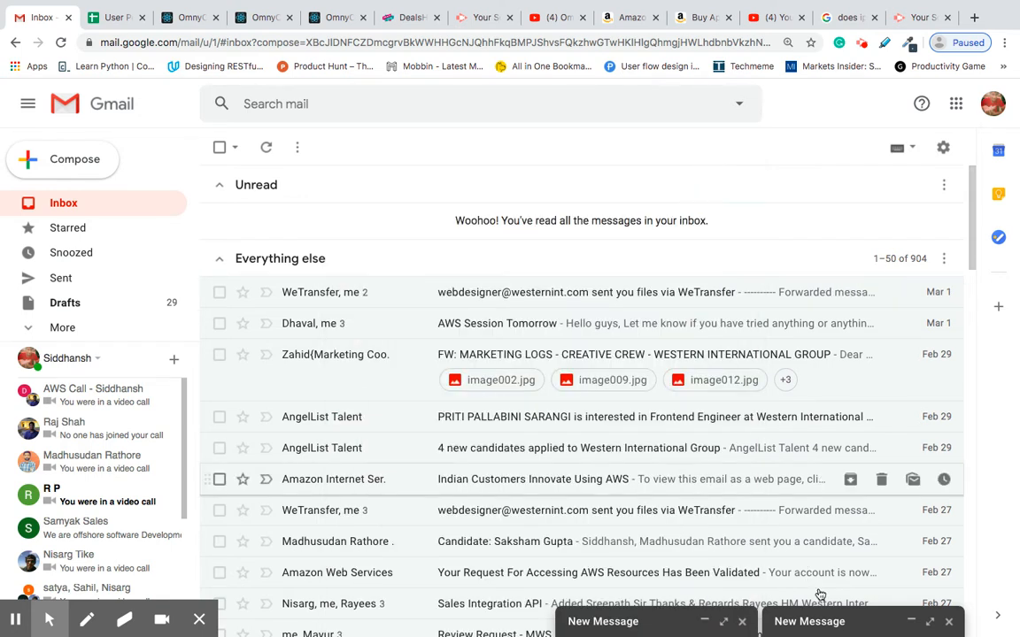
- Show the Gmail drafts folder and open the newest draft, which contains the Features and Product Description text
left_click(832, 620)
left_click(66, 302)
left_click(909, 259)
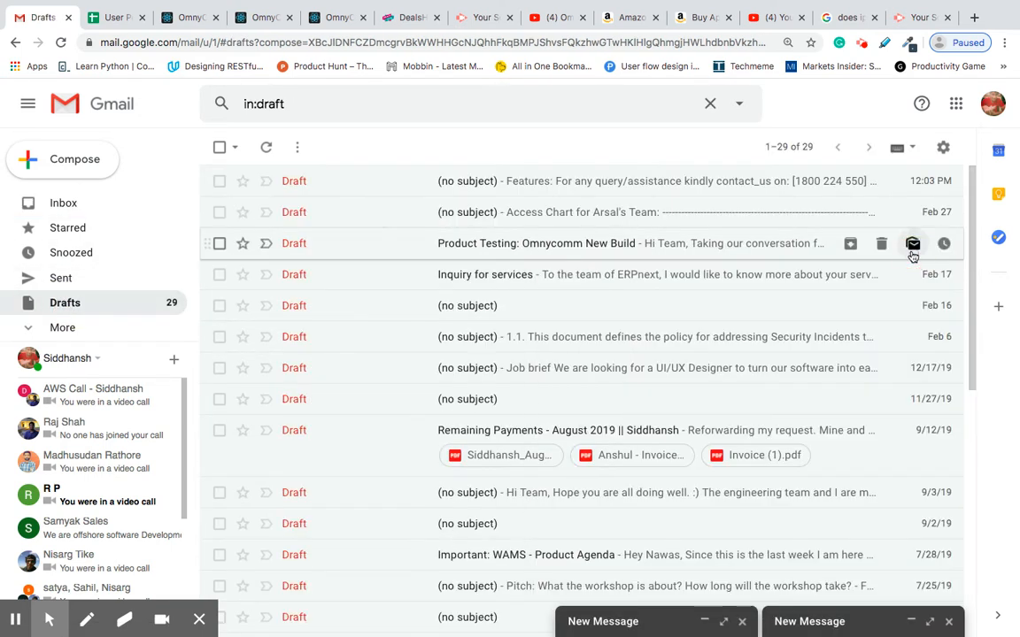
left_click(375, 186)
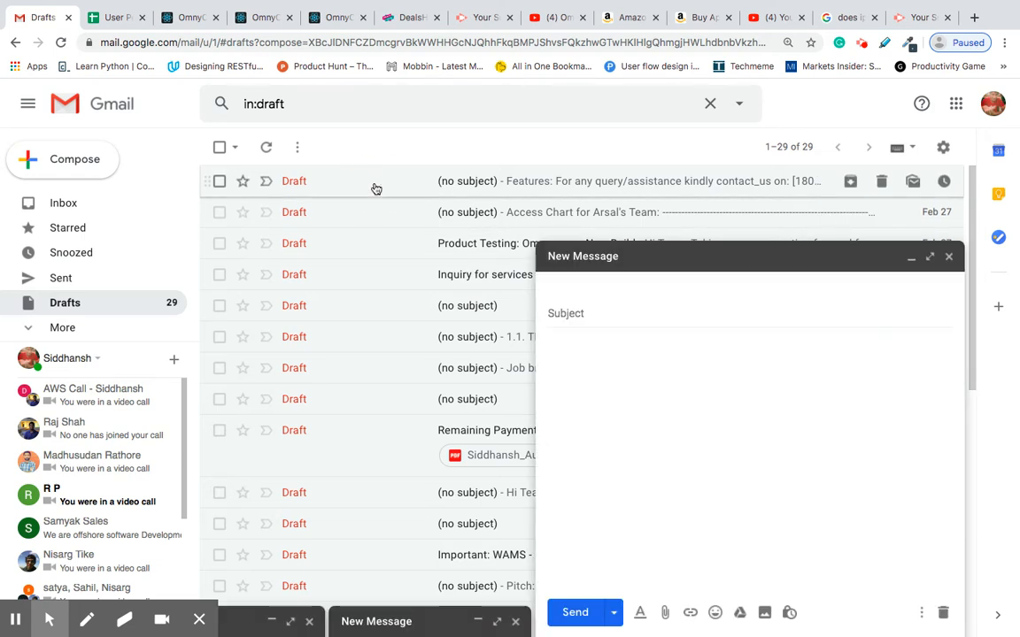
scroll(617, 283, "up", 1)
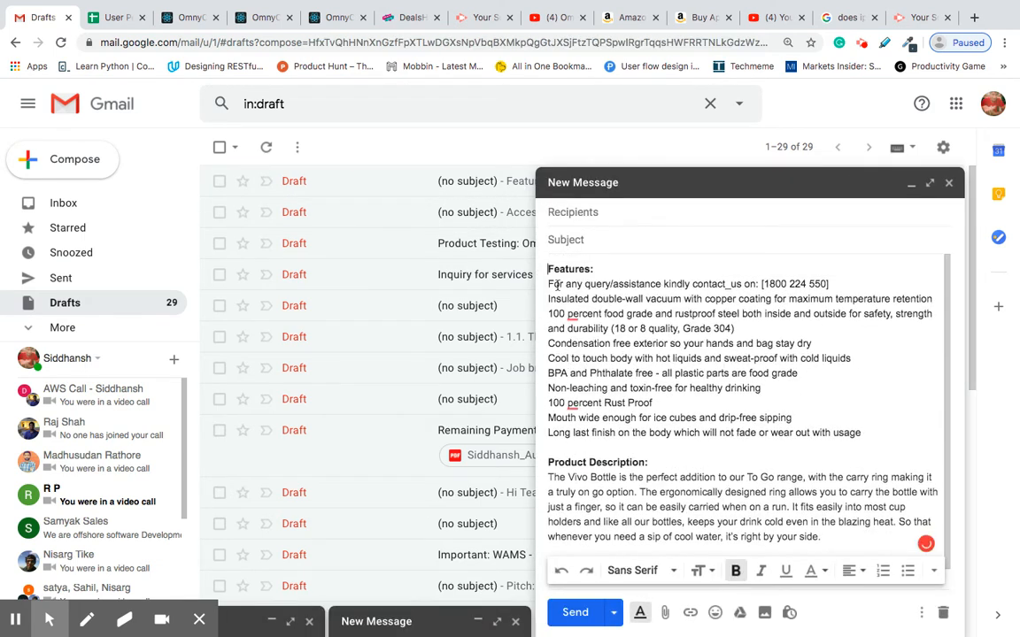
- Copy the query/assistance contact line from the draft's features and move the product form's browser tab beside the Gmail tab
triple_click(549, 284)
key("ctrl+c")
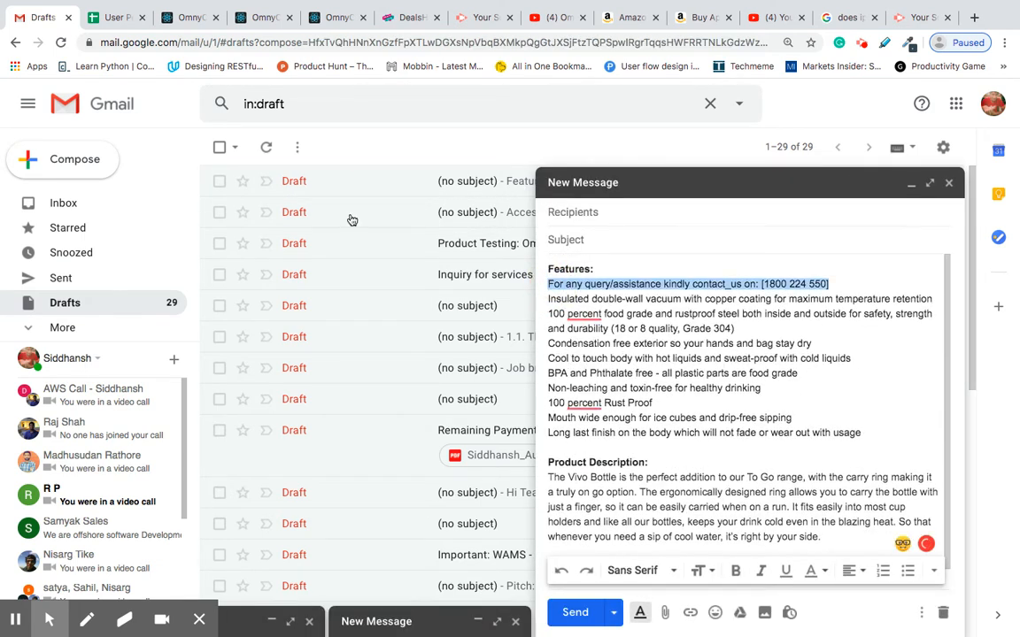
left_click(258, 25)
left_click_drag(258, 25, 113, 25)
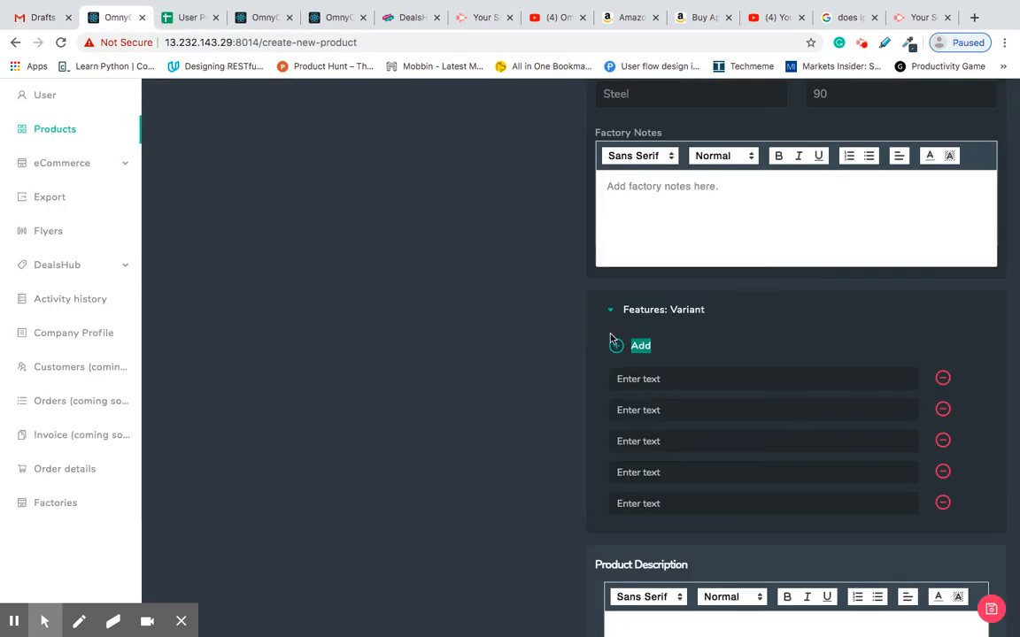
- Paste the copied contact line into the first variant feature field and return to the Gmail draft
left_click(678, 375)
key("ctrl+v")
key("ctrl+shift+Tab")
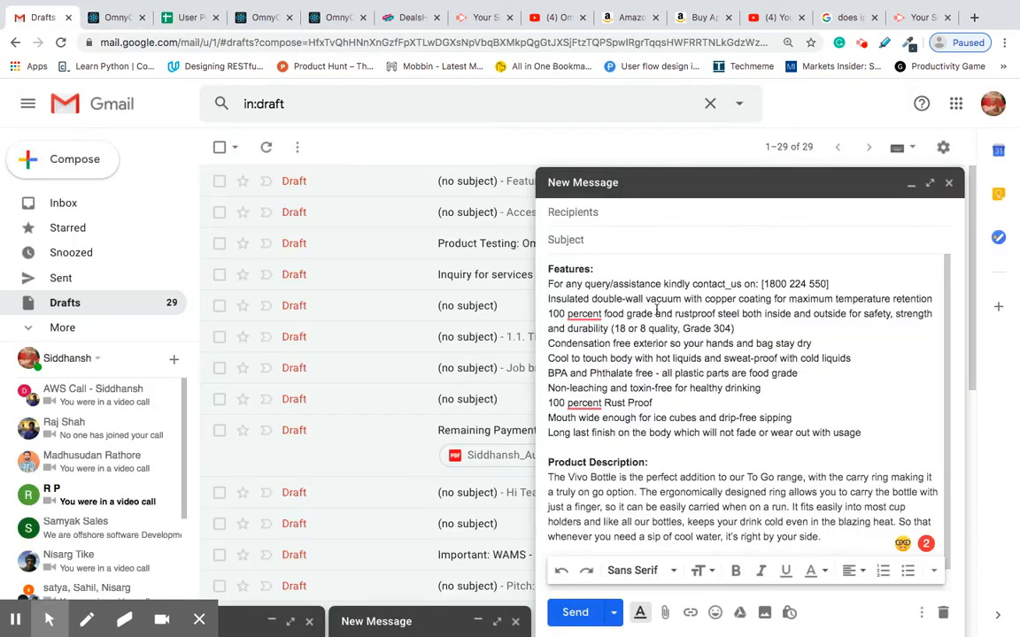
- Copy the "Insulated double-wall vacuum with copper coating" line from the Gmail draft into the second variant feature field
triple_click(548, 300)
key("ctrl+c")
key("ctrl+Tab")
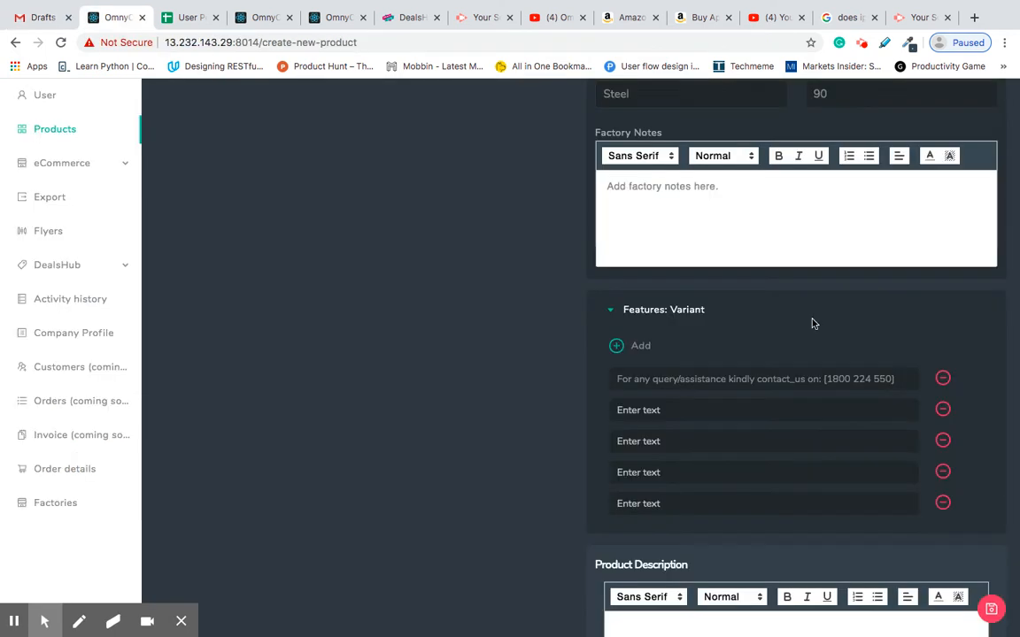
key("ctrl+v")
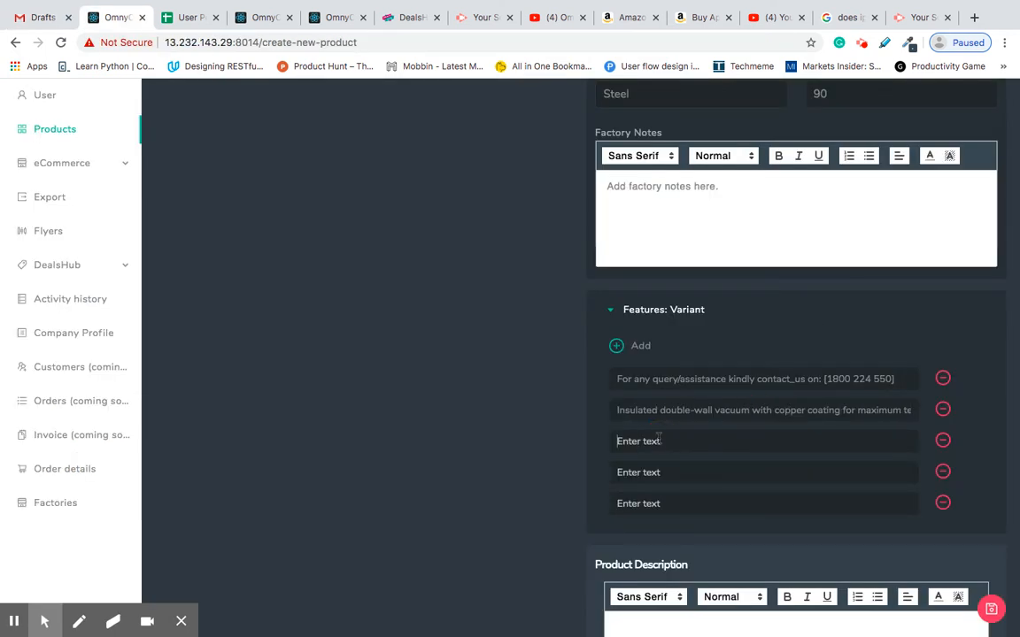
- Copy "Condensation free exterior so your hands and bag stay dry" from the Gmail draft into the third variant feature field
key("ctrl+shift+Tab")
right_click(579, 311)
left_click(563, 317)
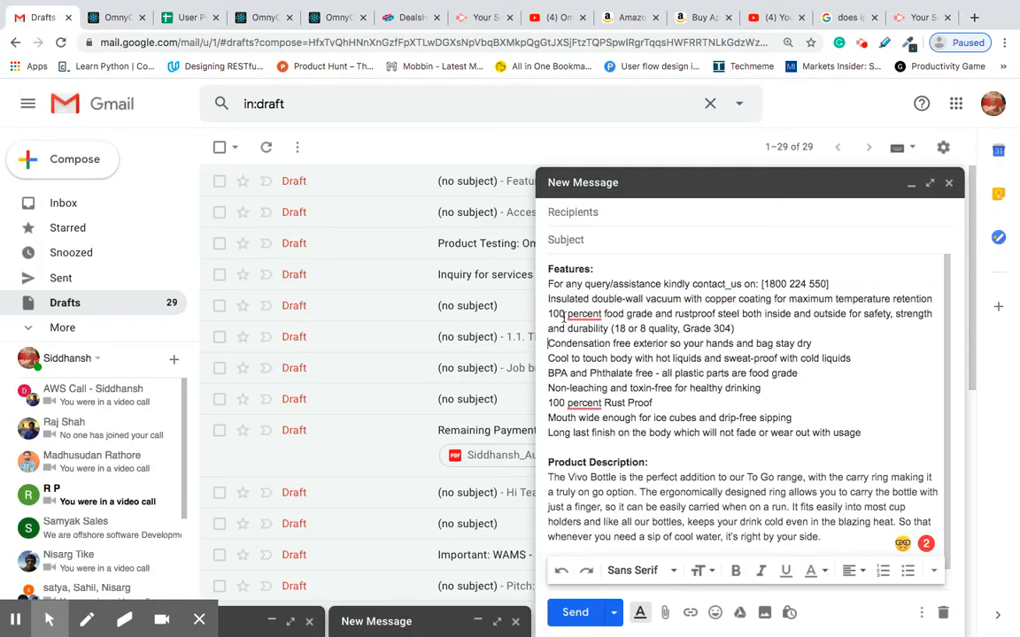
key("Down")
key("Down")
key("Home")
key("shift+End")
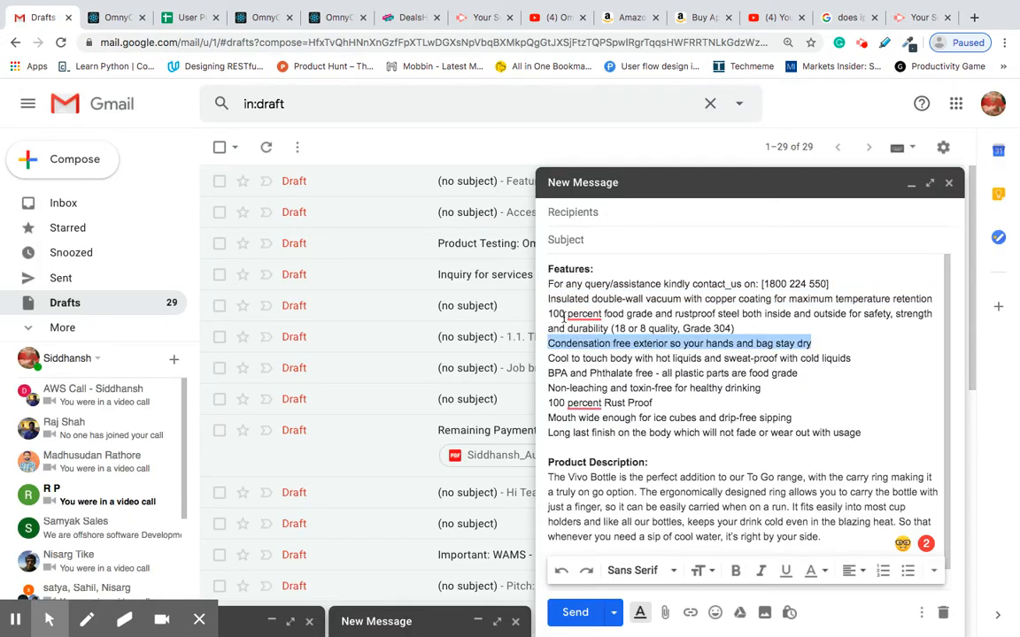
key("ctrl+c")
key("ctrl+Tab")
left_click(697, 447)
key("ctrl+v")
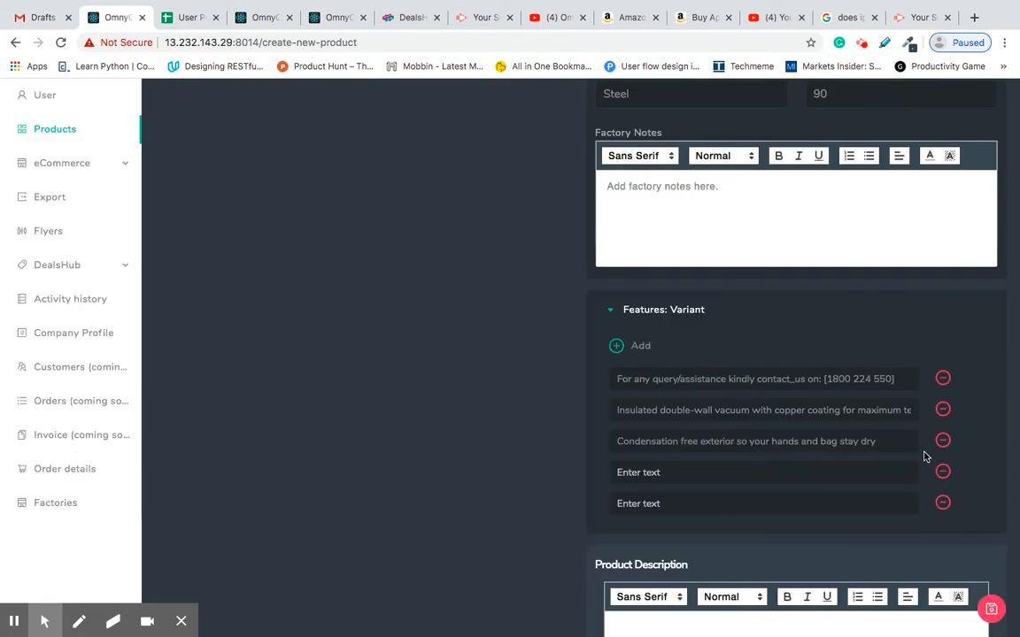
- Remove the two empty variant feature fields
left_click(943, 471)
left_click(943, 470)
scroll(815, 478, "down", 2)
- Copy the Vivo Bottle paragraph from the Gmail draft into the Product Description and save the product
left_click(721, 458)
key("ctrl+shift+Tab")
left_click(549, 471)
key("shift+Down")
key("shift+Down")
key("shift+Down")
key("shift+Down")
key("shift+Down")
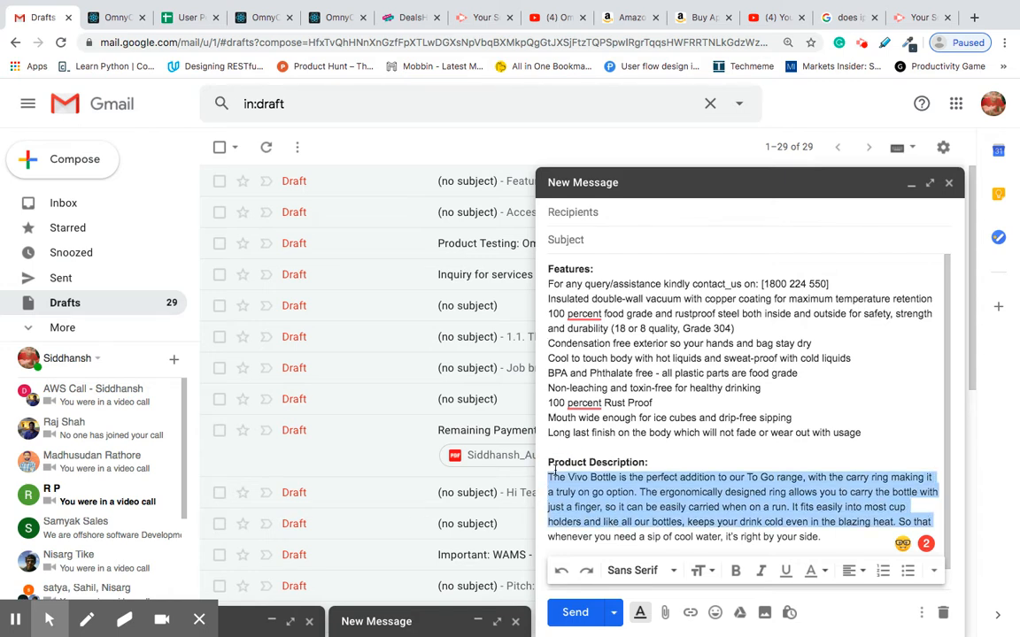
key("ctrl+Tab")
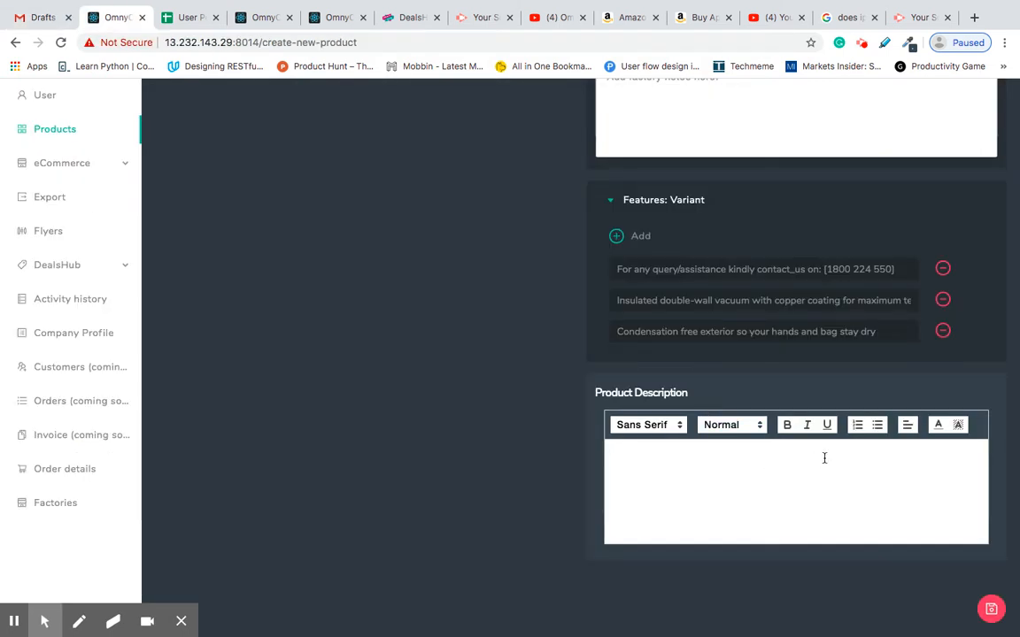
key("ctrl+v")
key("BackSpace")
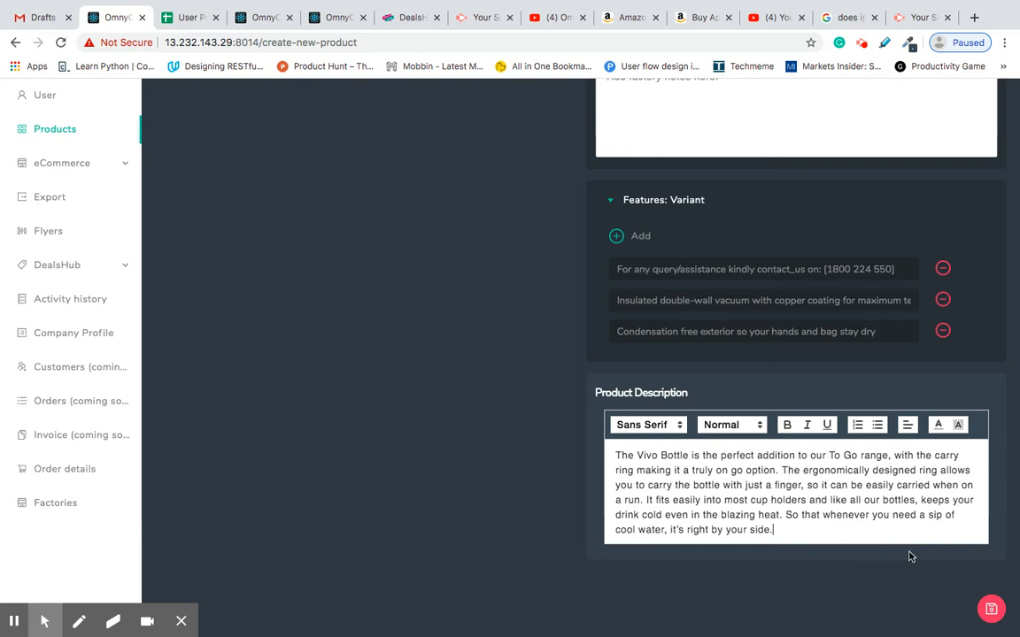
left_click(990, 609)
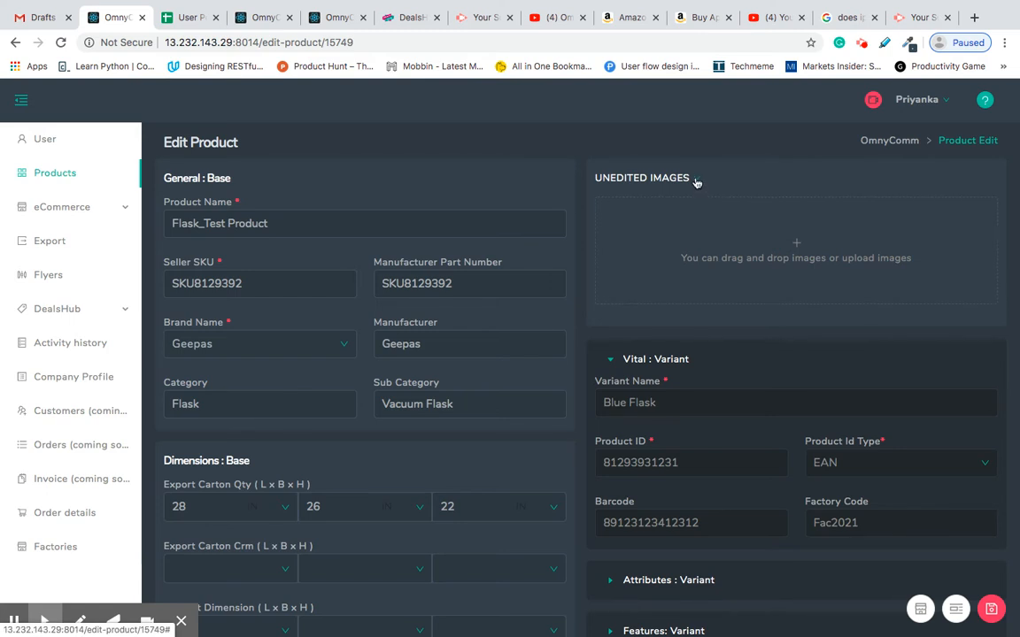
- Review the saved product's base details and variant vitals, and view its main image at full size
scroll(466, 528, "down", 2)
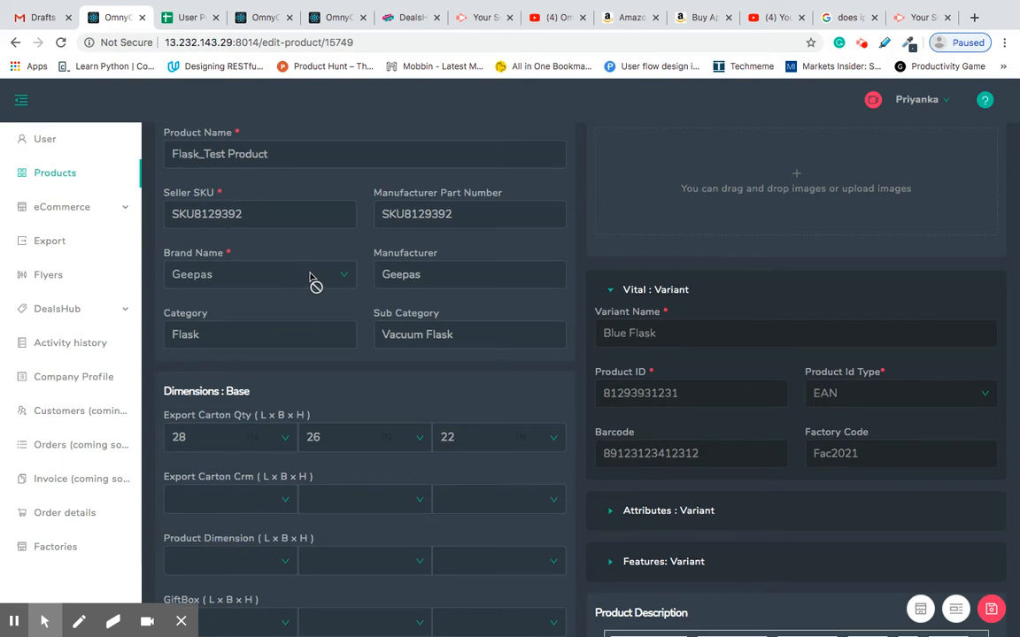
scroll(310, 286, "up", 1)
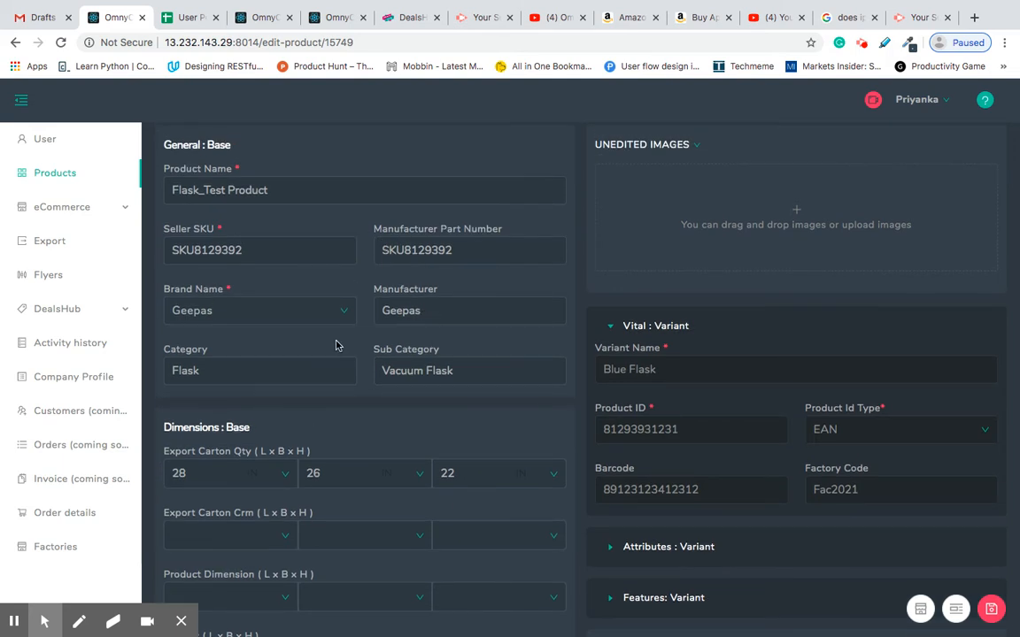
scroll(402, 392, "up", 1)
scroll(405, 388, "down", 1)
scroll(782, 431, "down", 2)
scroll(781, 431, "up", 1)
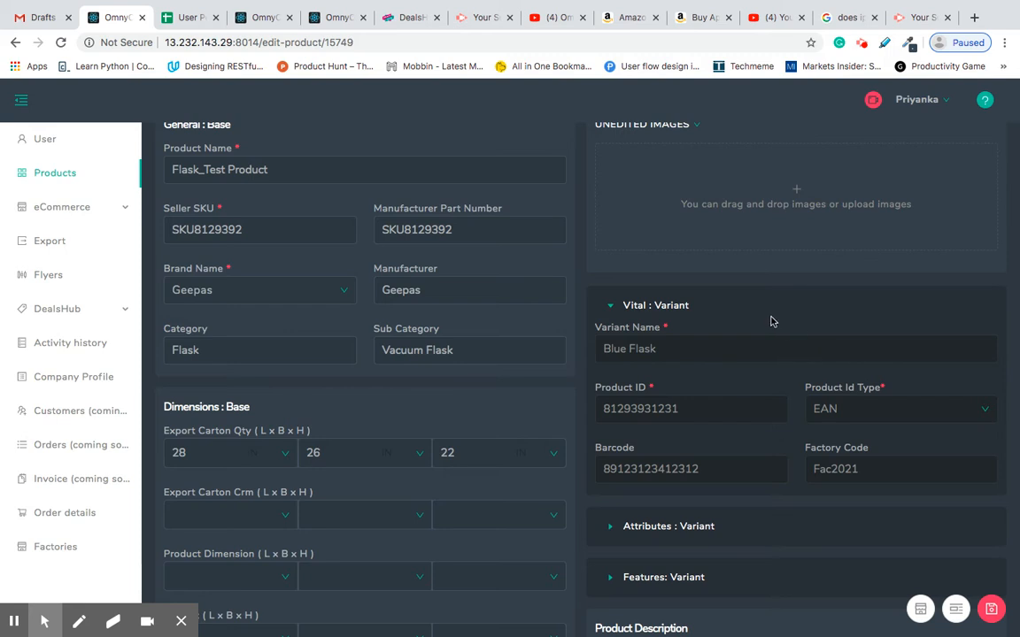
scroll(772, 322, "up", 2)
left_click(690, 185)
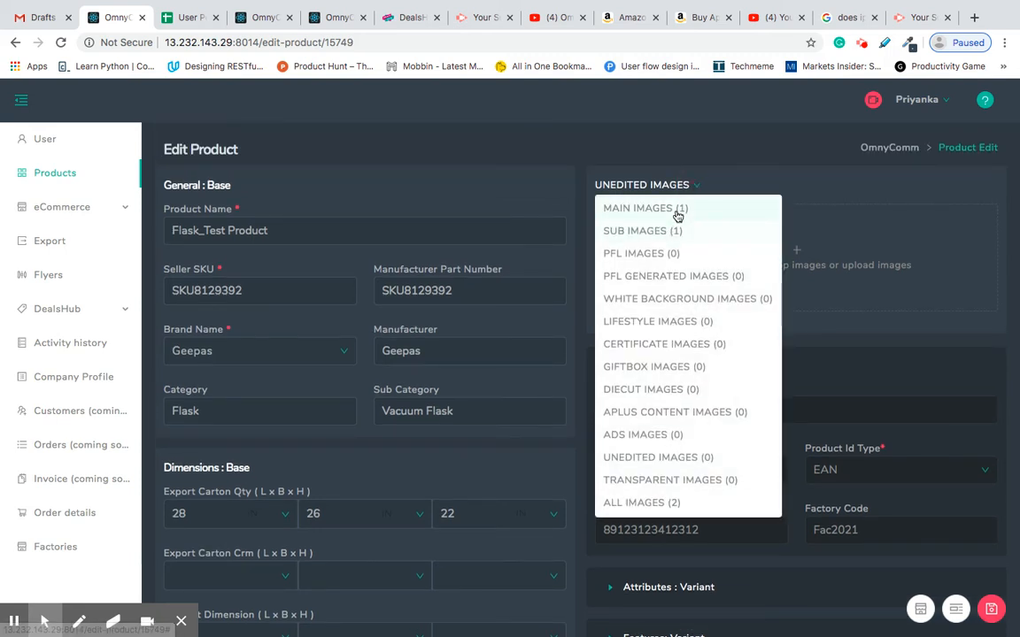
left_click(677, 212)
left_click(615, 241)
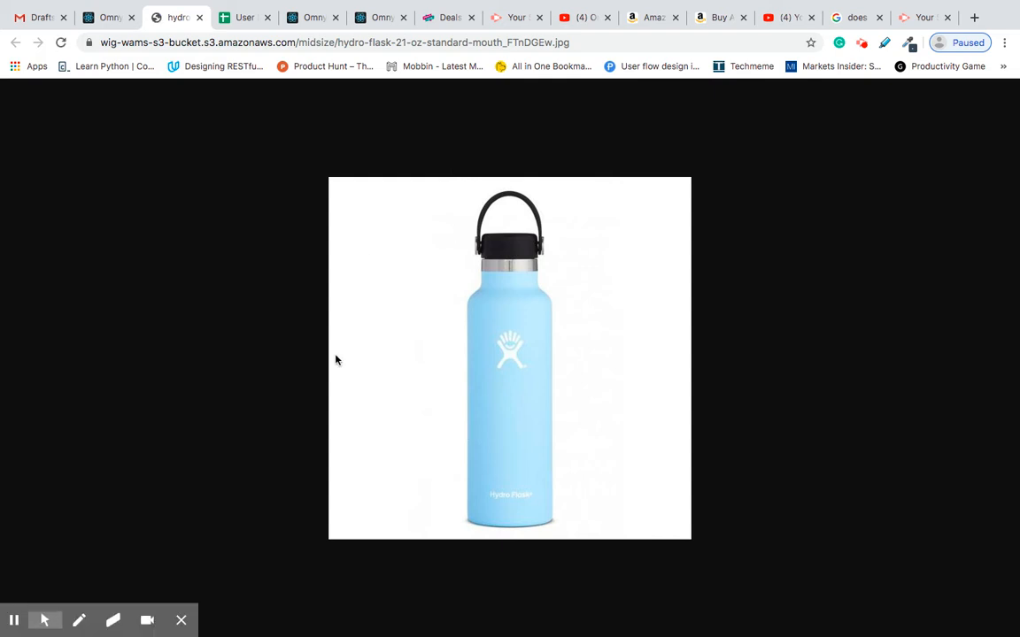
- Close the main image and view the product's sub image at full size, then return to the edit page
left_click(199, 17)
left_click(671, 184)
left_click(648, 231)
left_click(602, 240)
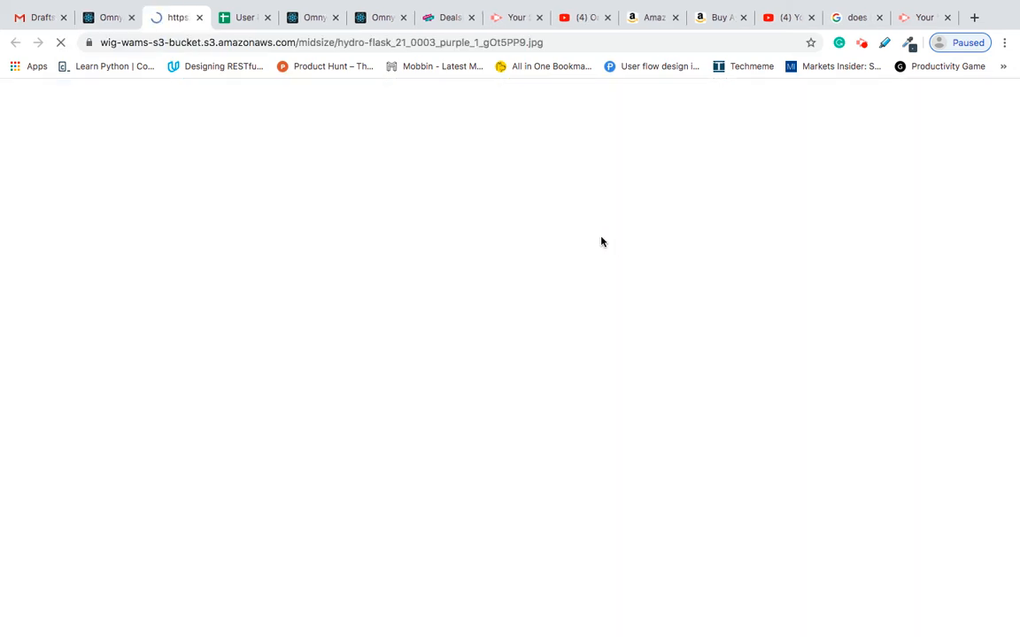
mouse_move(200, 27)
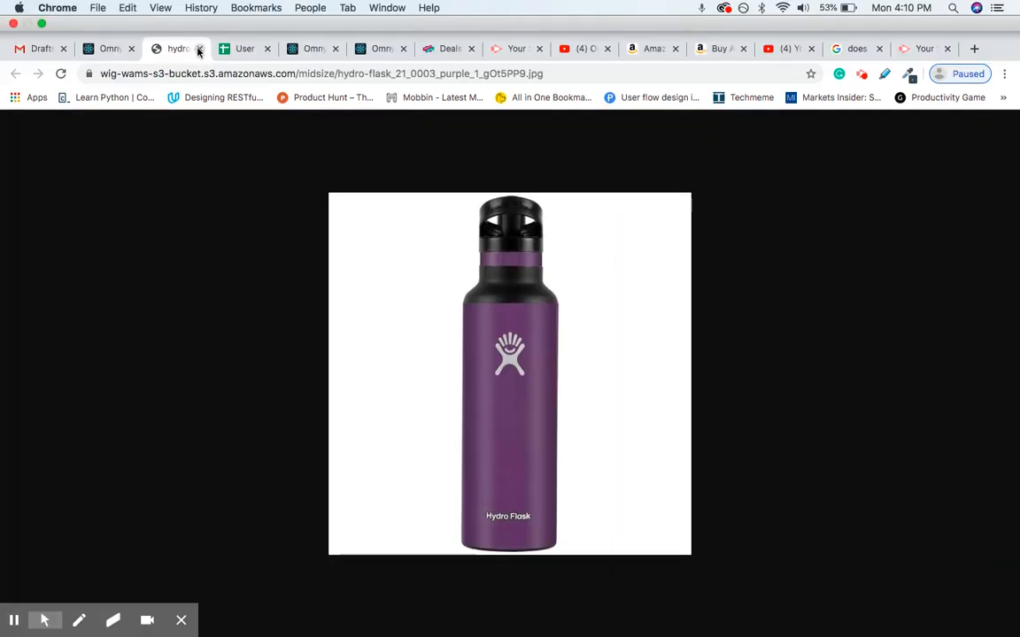
left_click(199, 49)
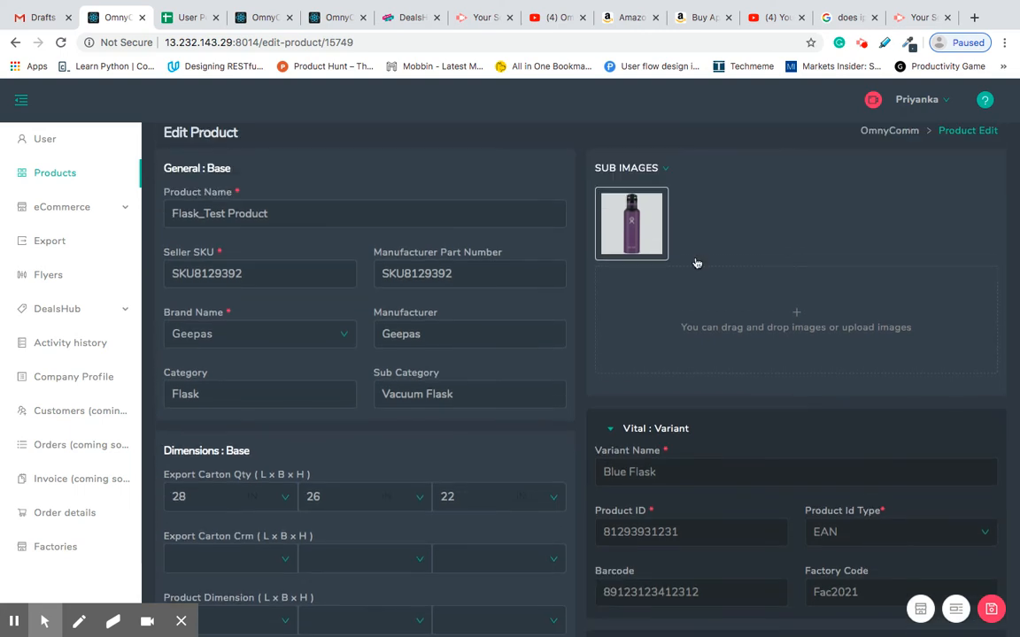
- Show the main images category again and look over the saved product's form down to the description
left_click(668, 169)
left_click(660, 189)
scroll(874, 401, "down", 5)
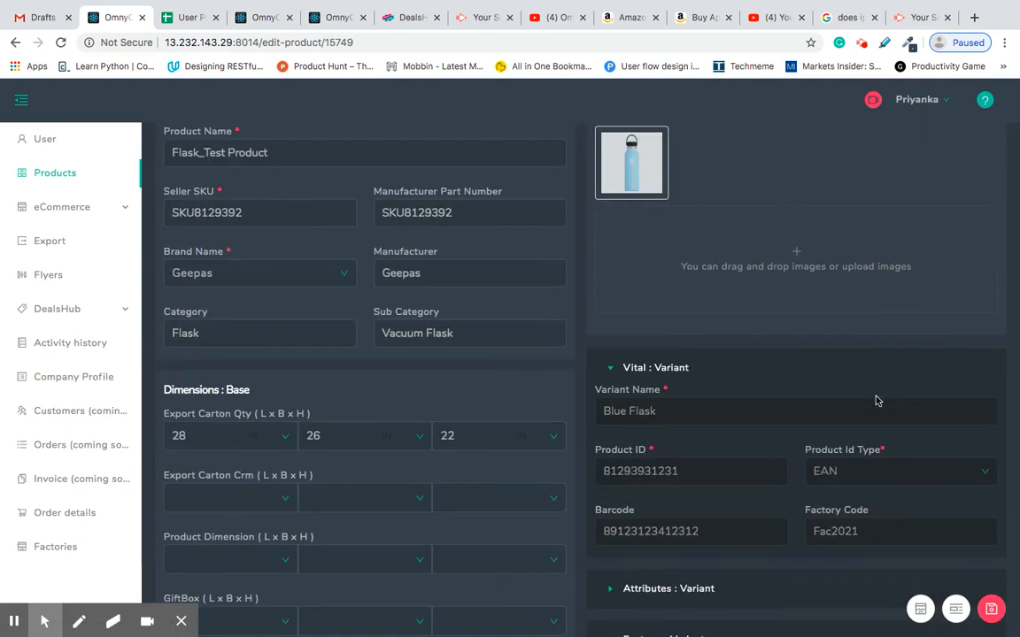
scroll(814, 336, "up", 5)
scroll(815, 336, "down", 3)
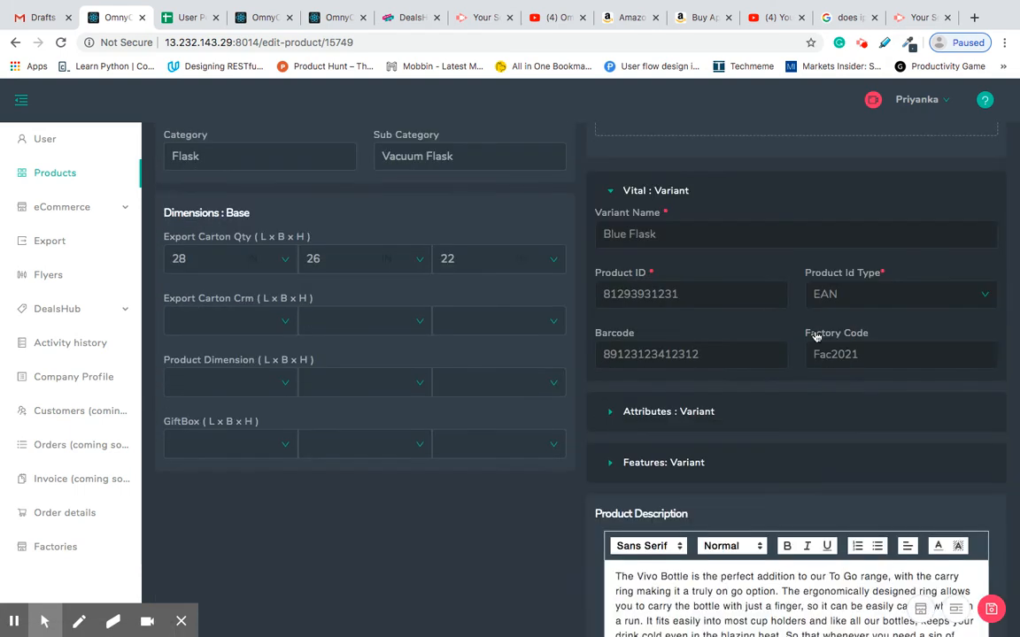
scroll(817, 336, "up", 3)
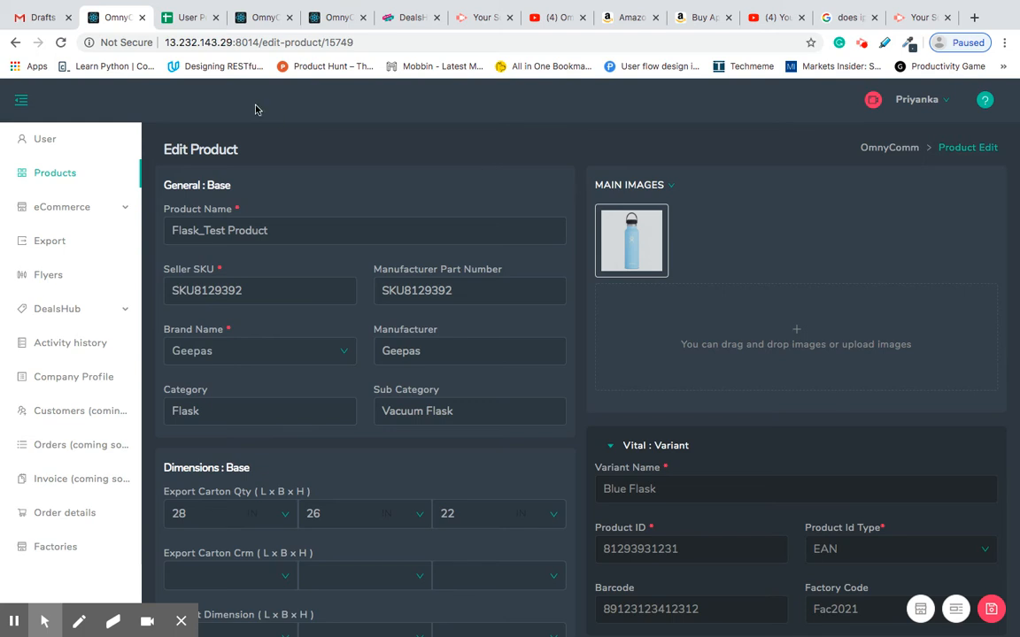
- Place the other OmnyComm browser tab beside the edit page's tab and open the Products list in it
left_click(266, 17)
left_click_drag(337, 17, 175, 13)
left_click(59, 126)
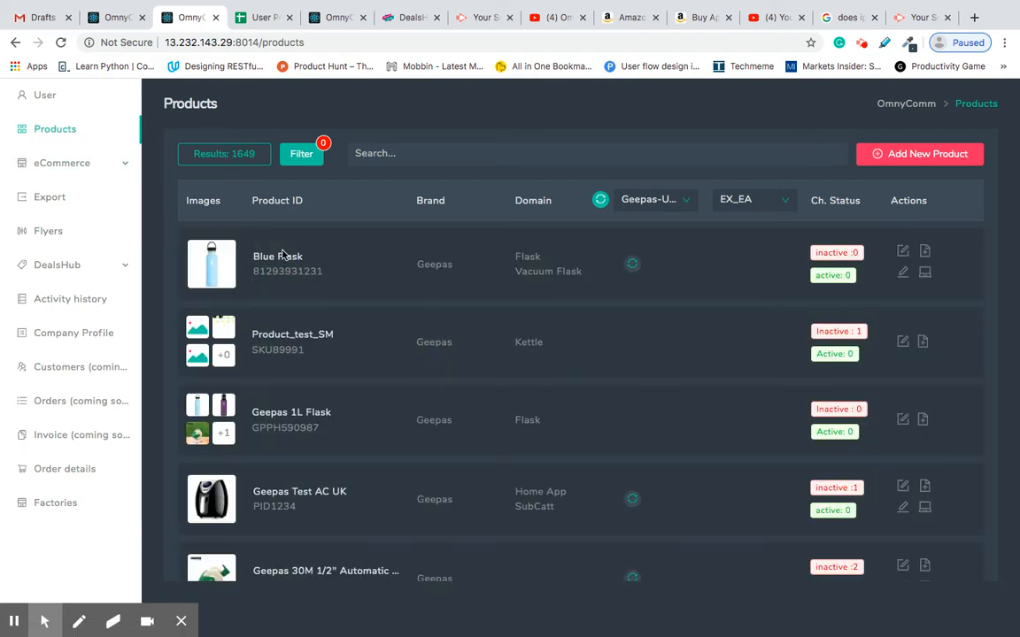
- Recheck the saved product's edit form and, back in the Products list, start a new variant for Blue Flask
left_click(259, 259)
scroll(704, 385, "down", 3)
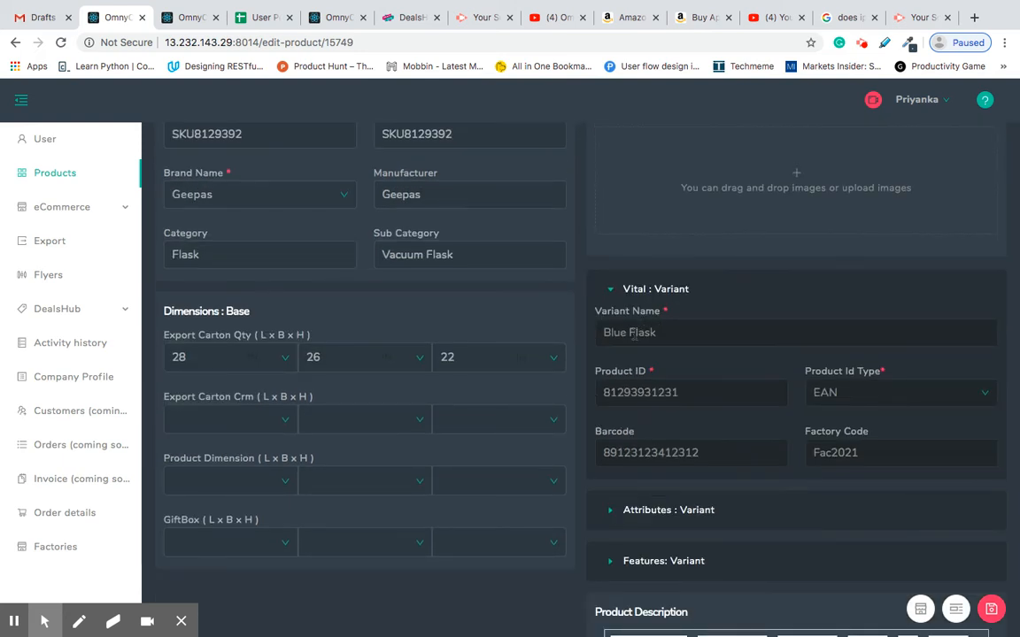
scroll(651, 340, "up", 3)
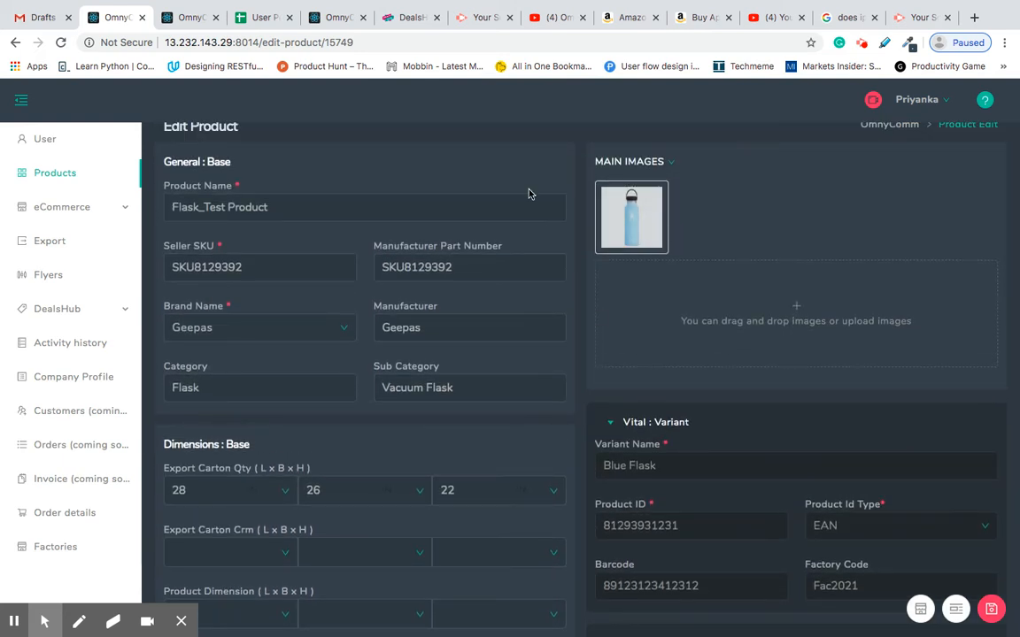
key("ctrl+Tab")
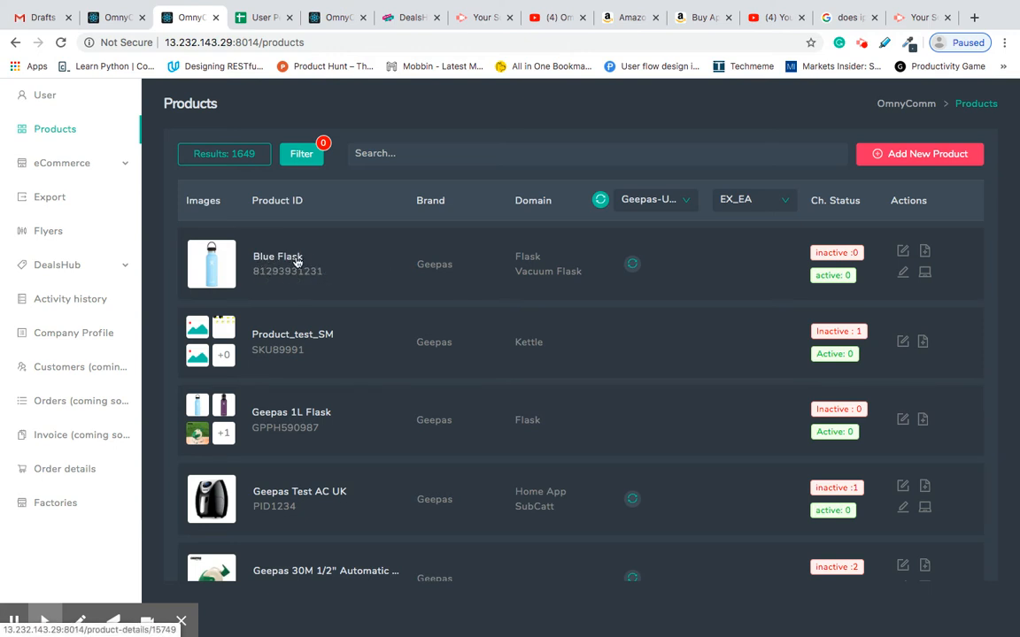
left_click(925, 254)
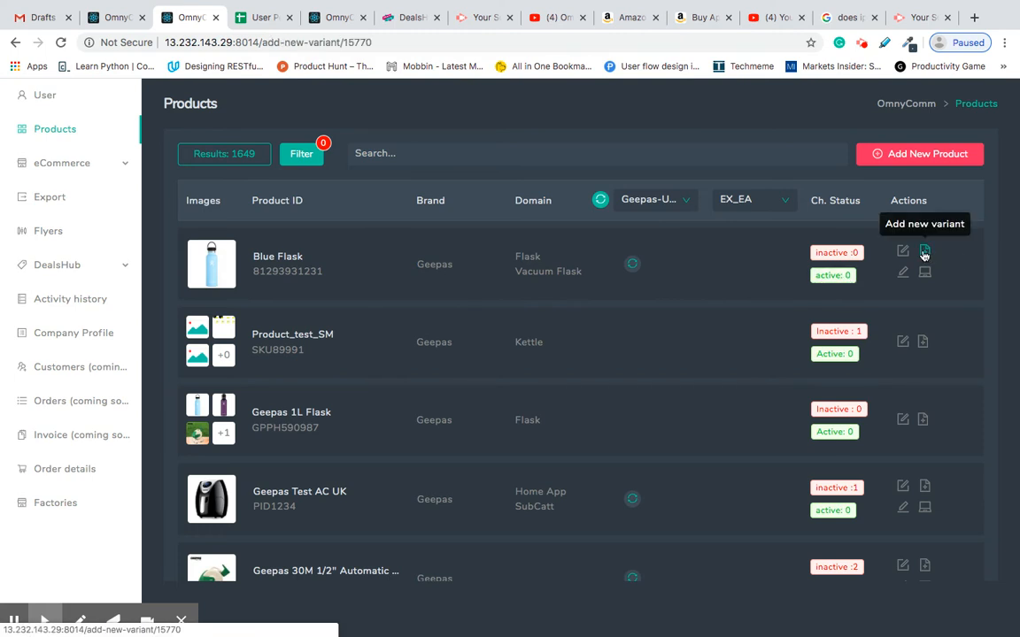
- Examine the new variant form's prefilled base details and dimensions and its image, vital, attribute, feature and description sections
scroll(421, 407, "down", 3)
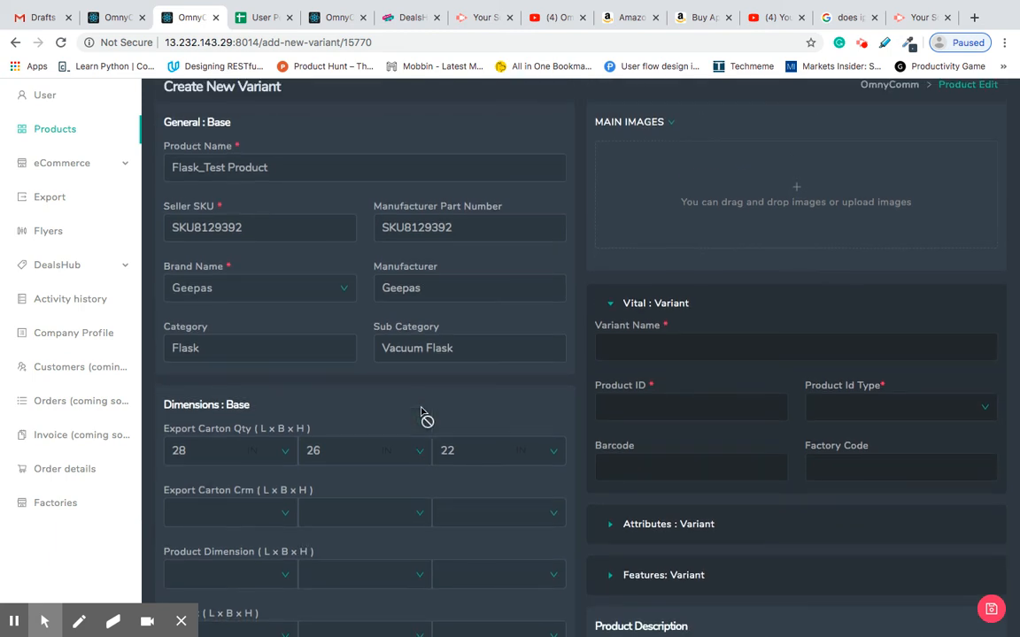
scroll(422, 405, "up", 3)
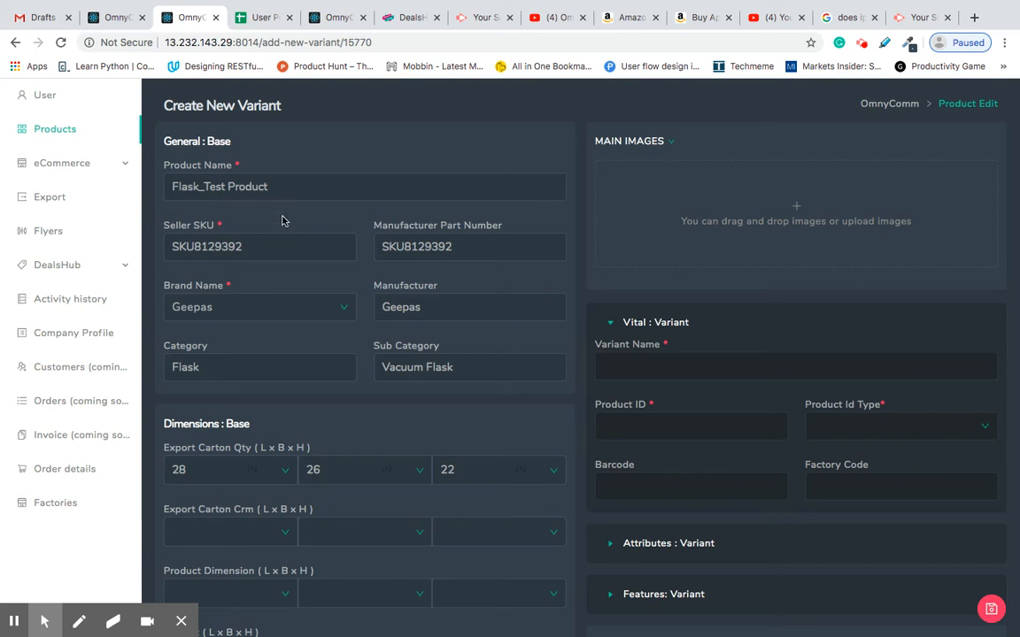
scroll(254, 333, "down", 1)
scroll(254, 333, "down", 1)
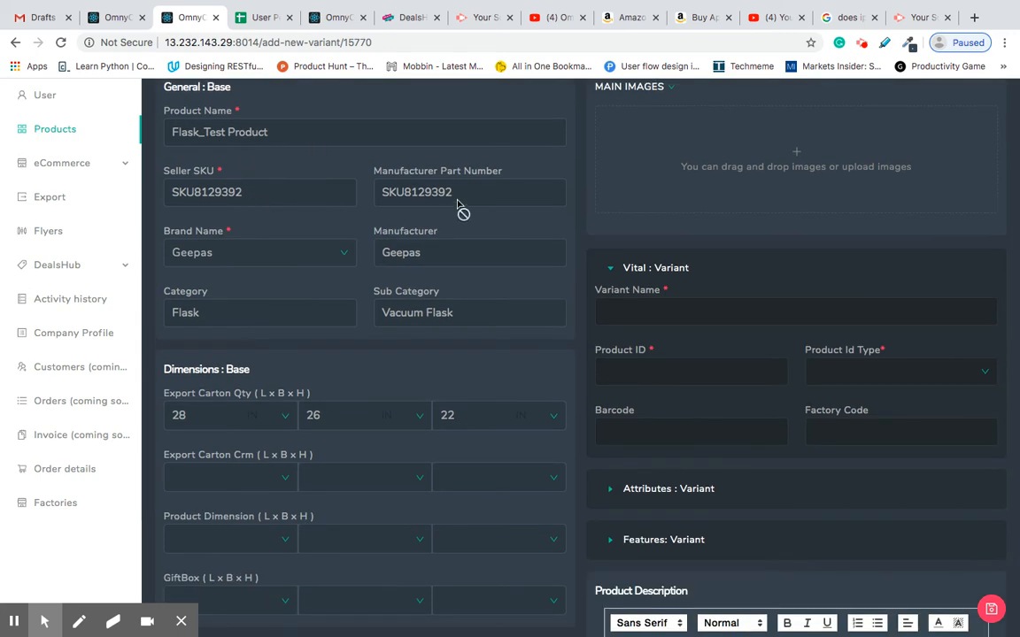
scroll(426, 337, "down", 2)
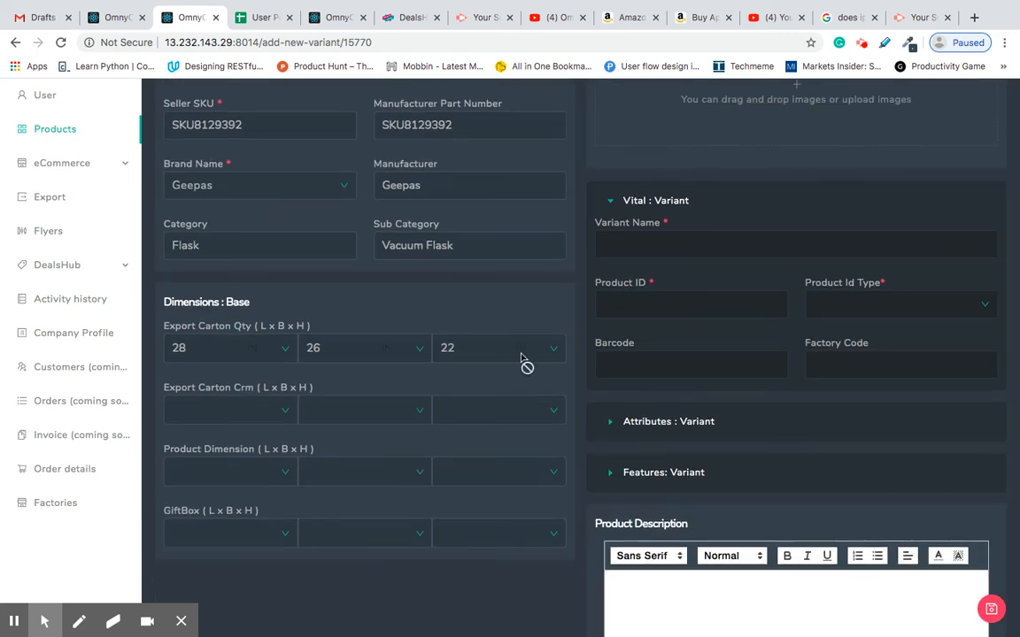
scroll(525, 364, "down", 1)
scroll(523, 359, "up", 5)
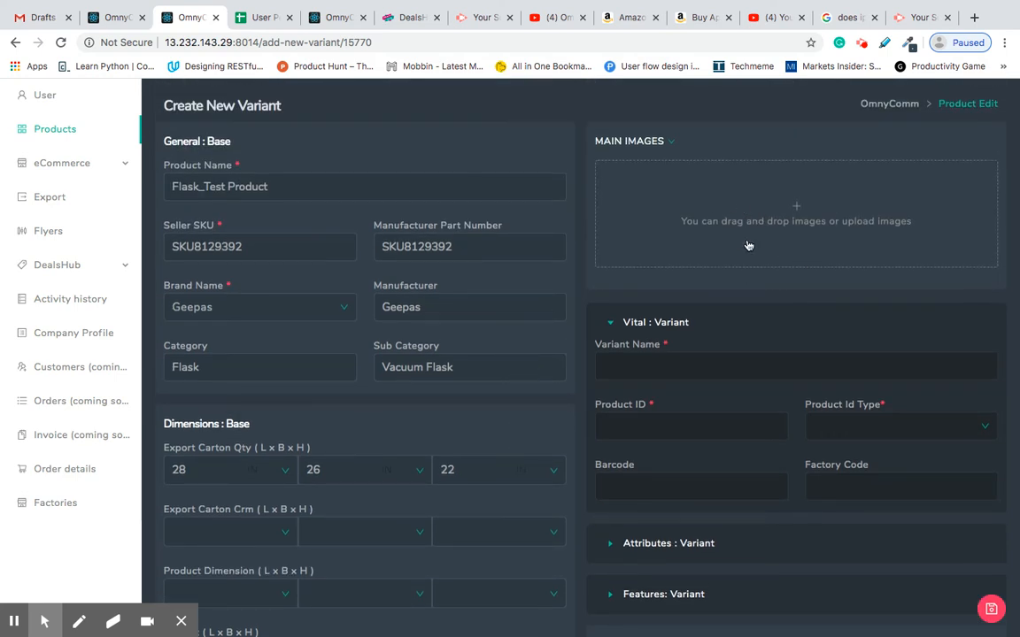
scroll(801, 473, "down", 5)
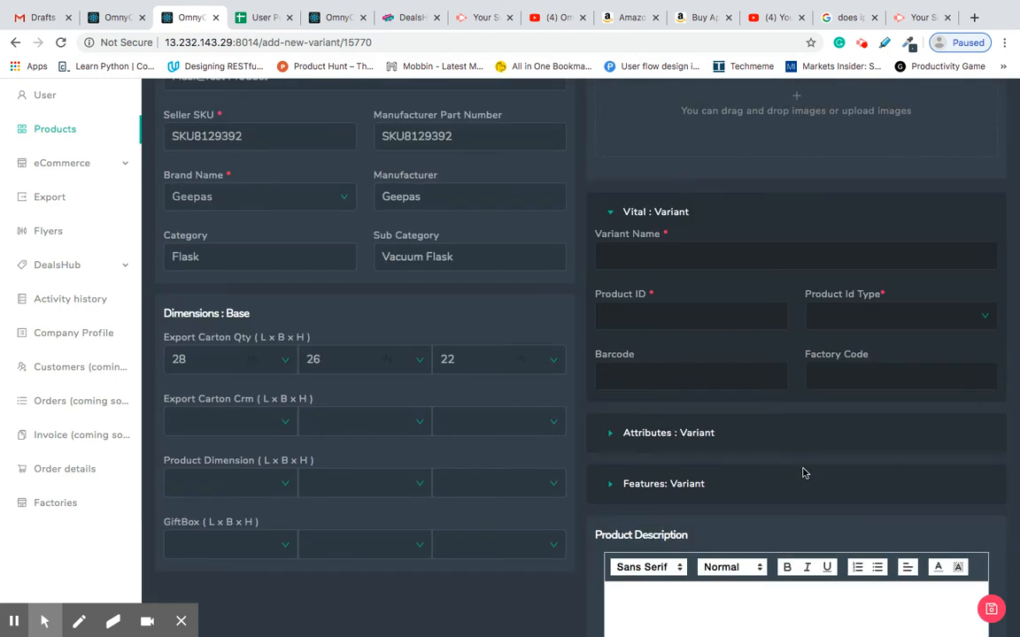
scroll(801, 469, "up", 5)
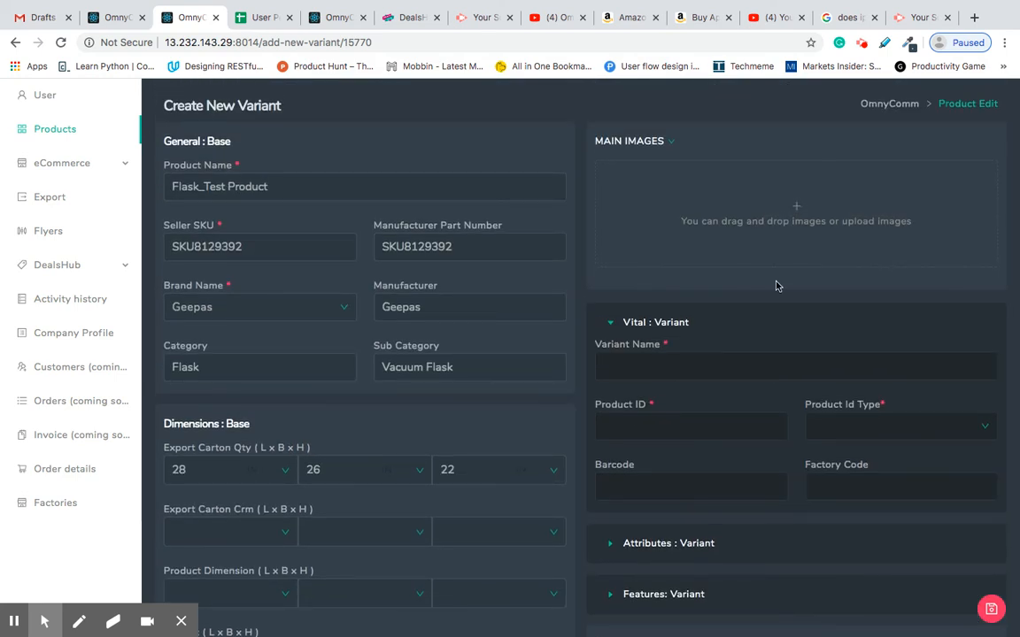
- Upload the hydro-flask image ending in ap-530ml.jpg as the main image and name the variant Pink Flask
left_click(797, 210)
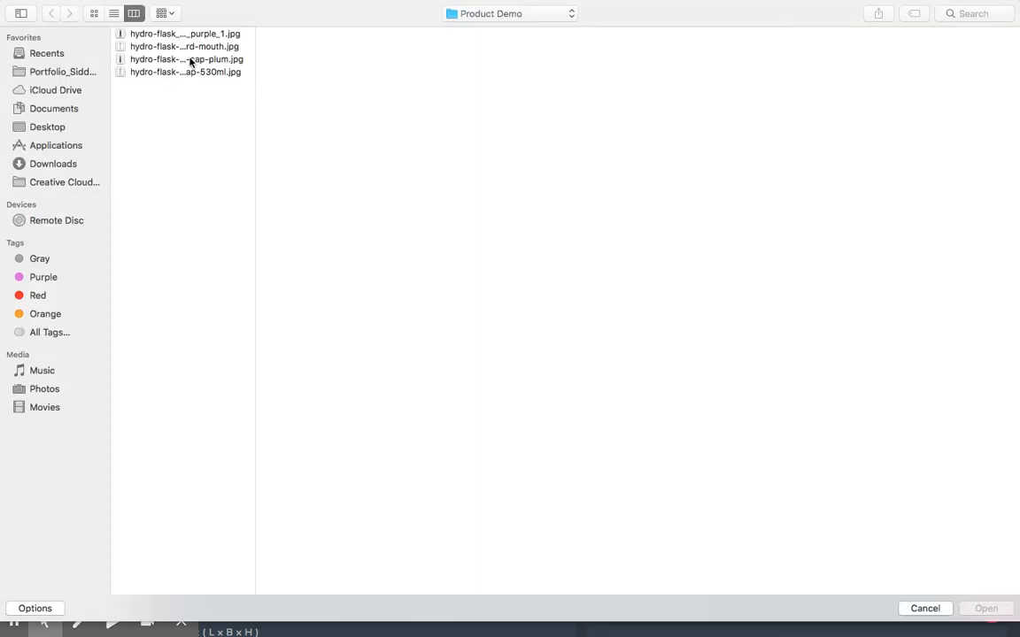
double_click(186, 73)
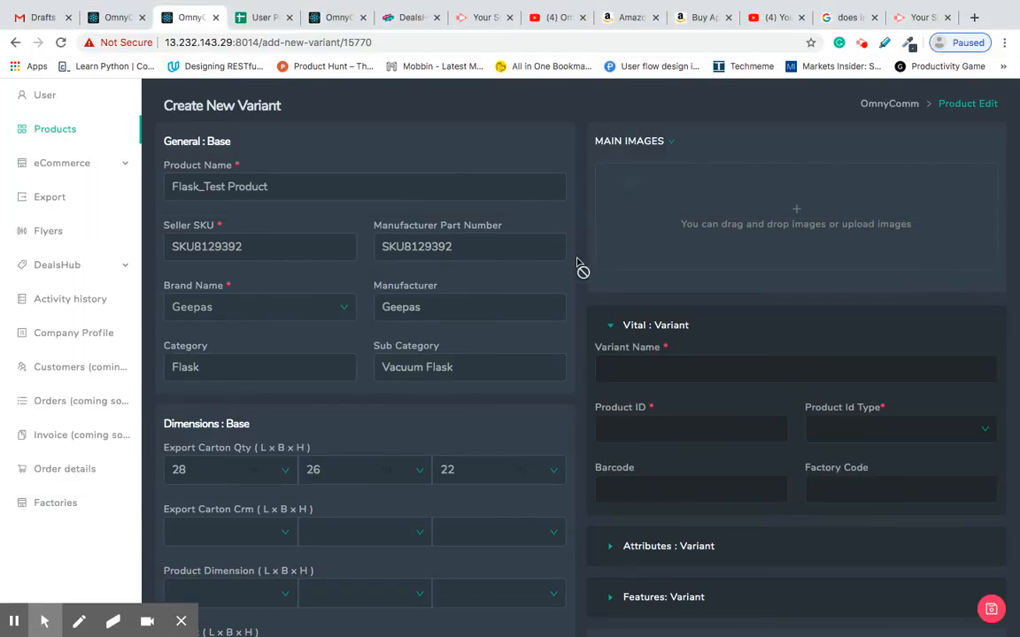
left_click(679, 440)
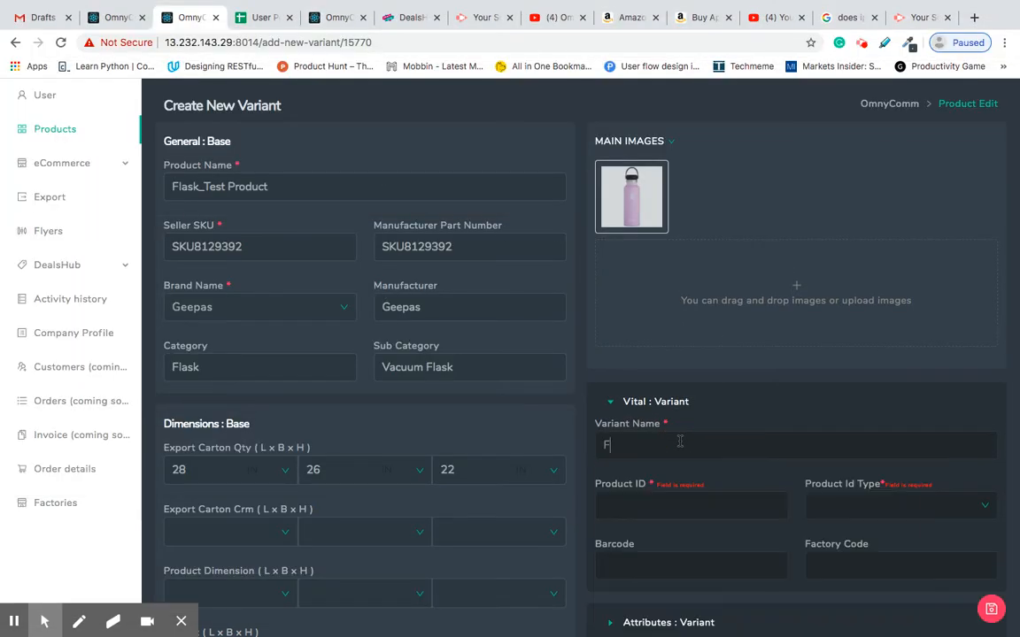
type("Pink Flask")
scroll(783, 511, "down", 3)
left_click(685, 373)
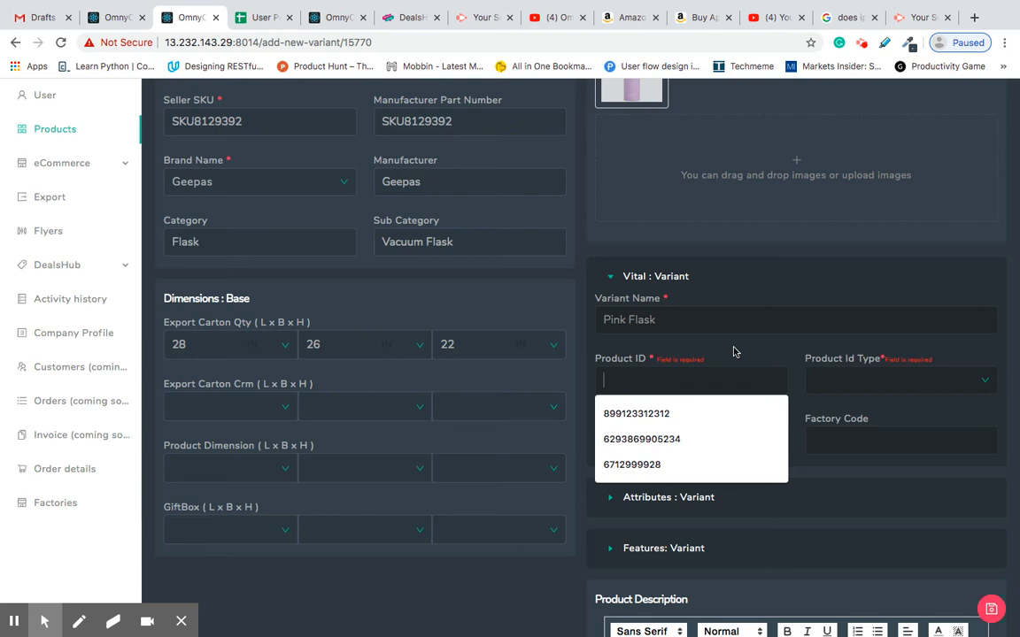
key("ctrl+v")
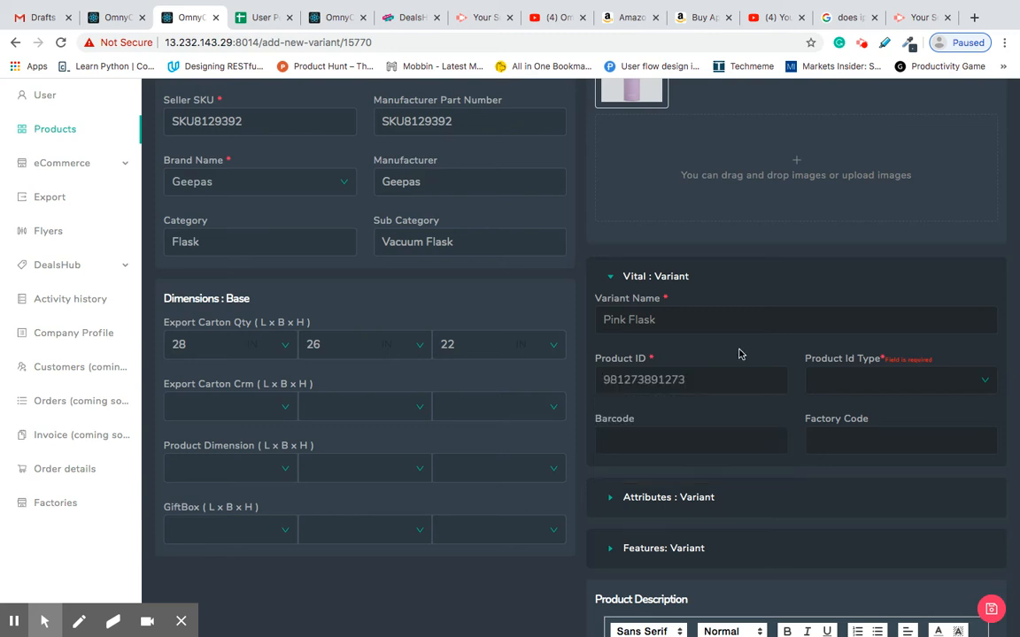
left_click(831, 382)
left_click(848, 415)
left_click(695, 436)
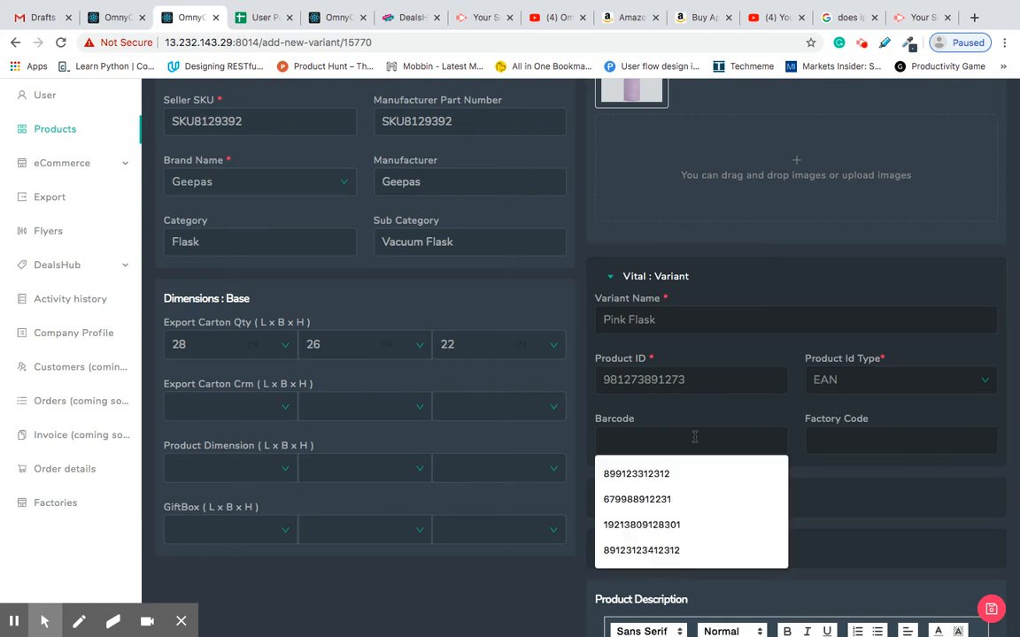
key("ctrl+v")
left_click(850, 442)
type("Fac")
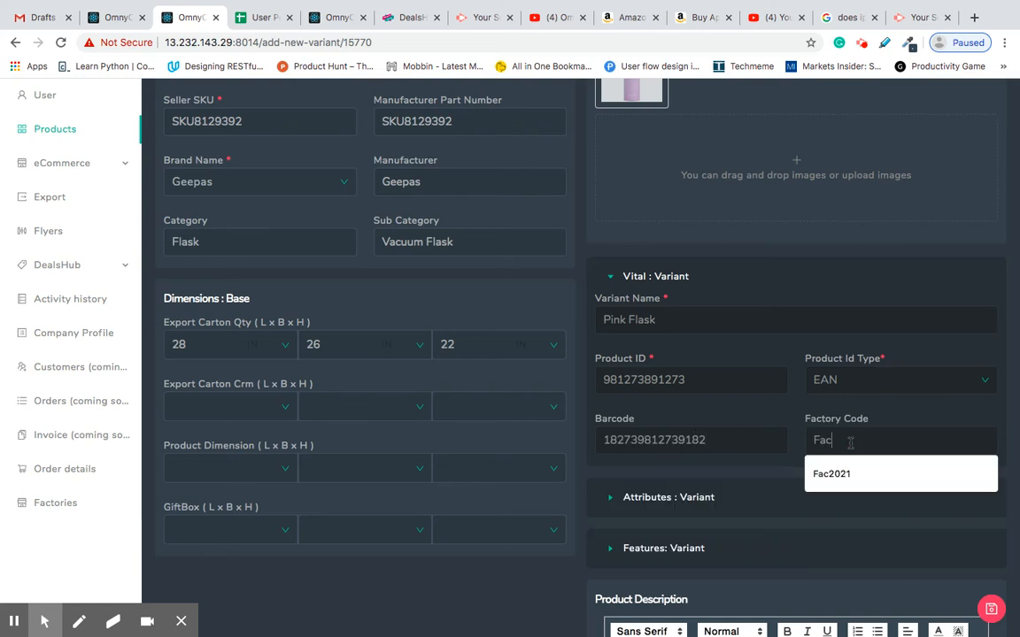
type("2021")
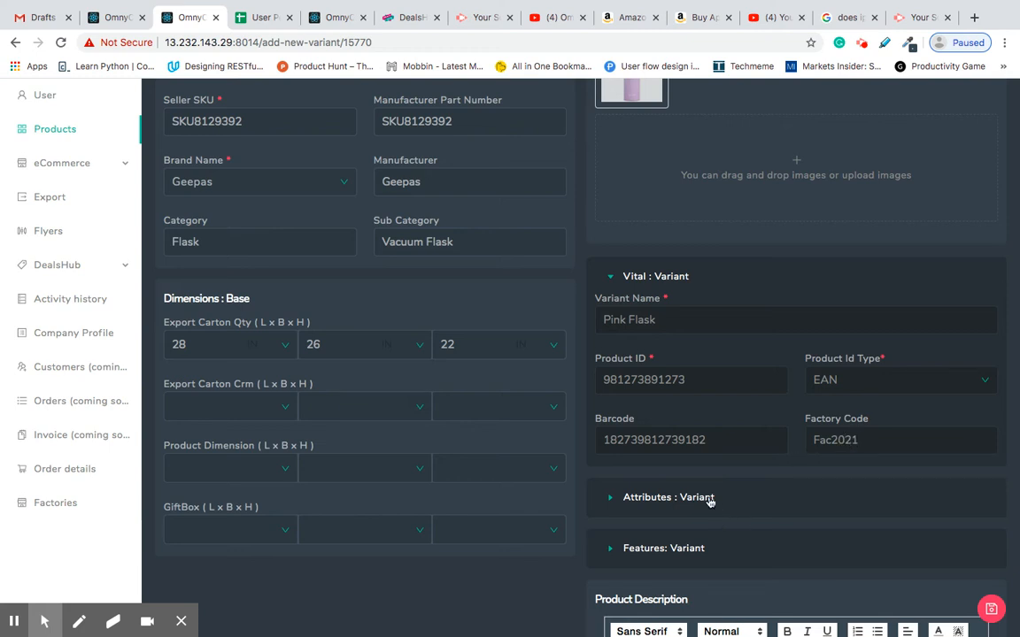
- Fill the variant's attributes with color Baby Pink, color map Pink, material Steel, MOQ 90 and the factory notes text "Factory notes"
left_click(682, 498)
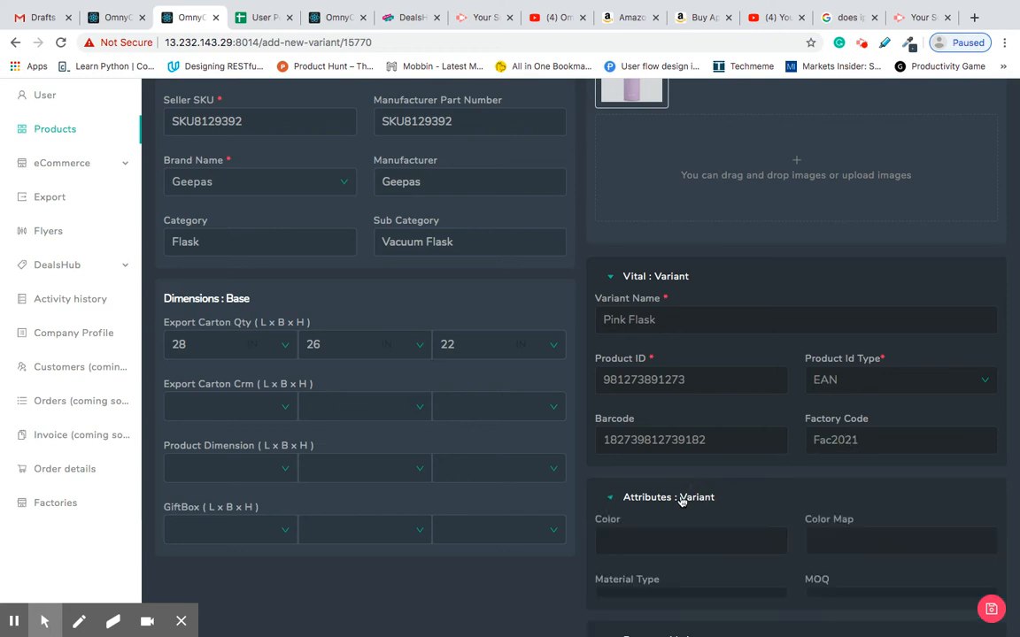
left_click(673, 544)
type("Baby Pink")
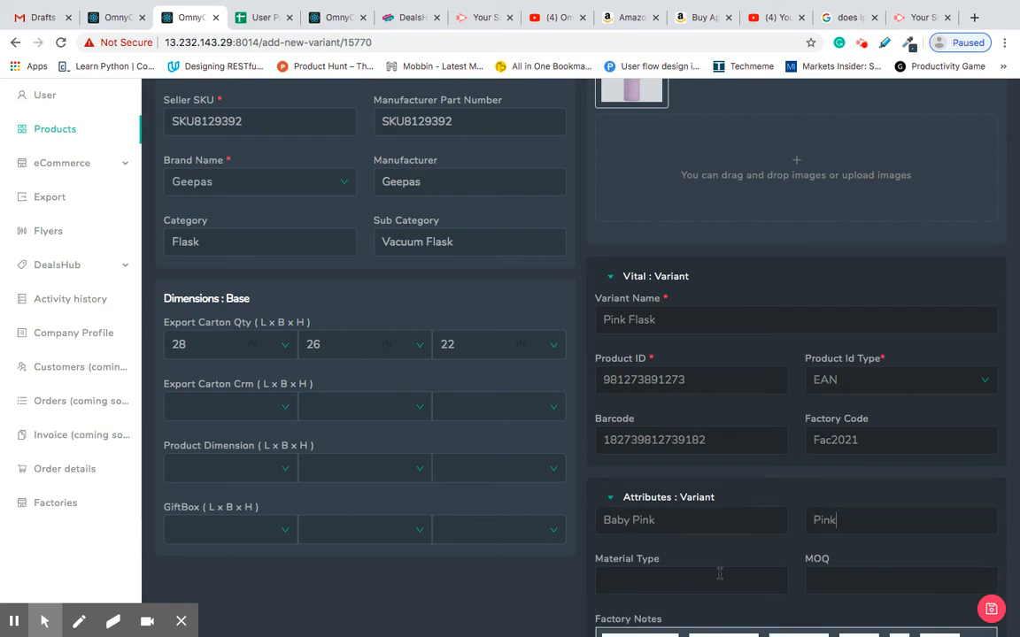
scroll(706, 611, "down", 3)
left_click(702, 378)
type("Steel")
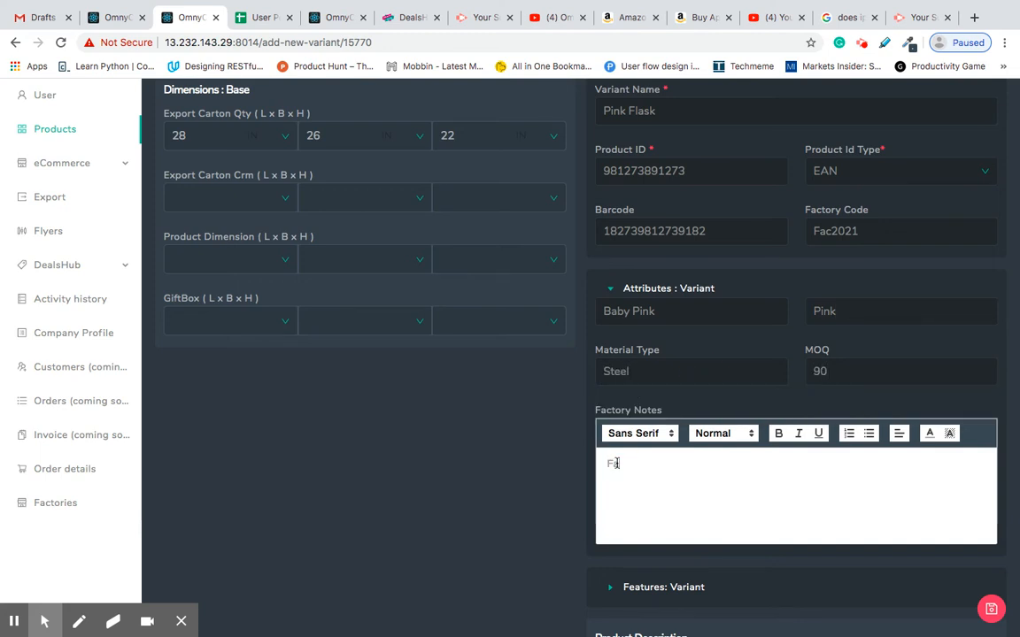
type("y notes")
- Add three variant features reading Feature 1, Feature 2 and Feature 3
scroll(617, 474, "down", 3)
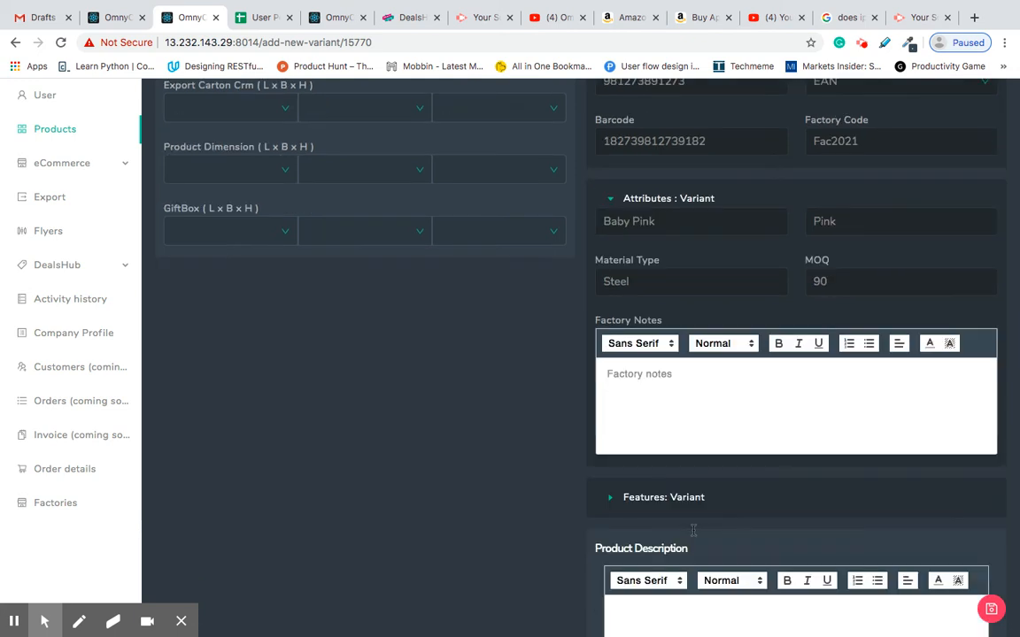
left_click(609, 408)
left_click(624, 445)
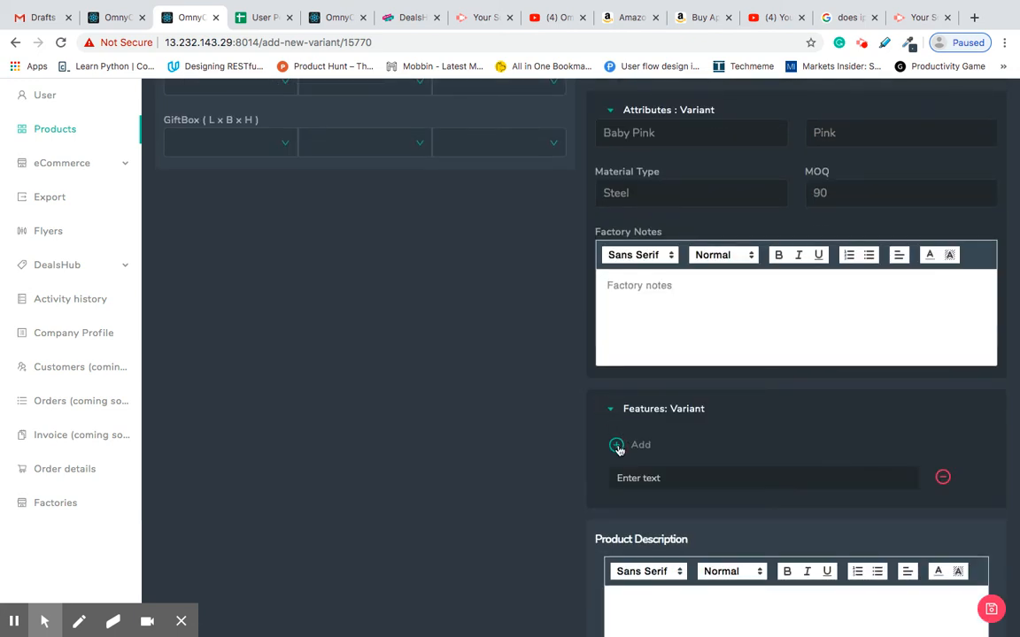
left_click(617, 445)
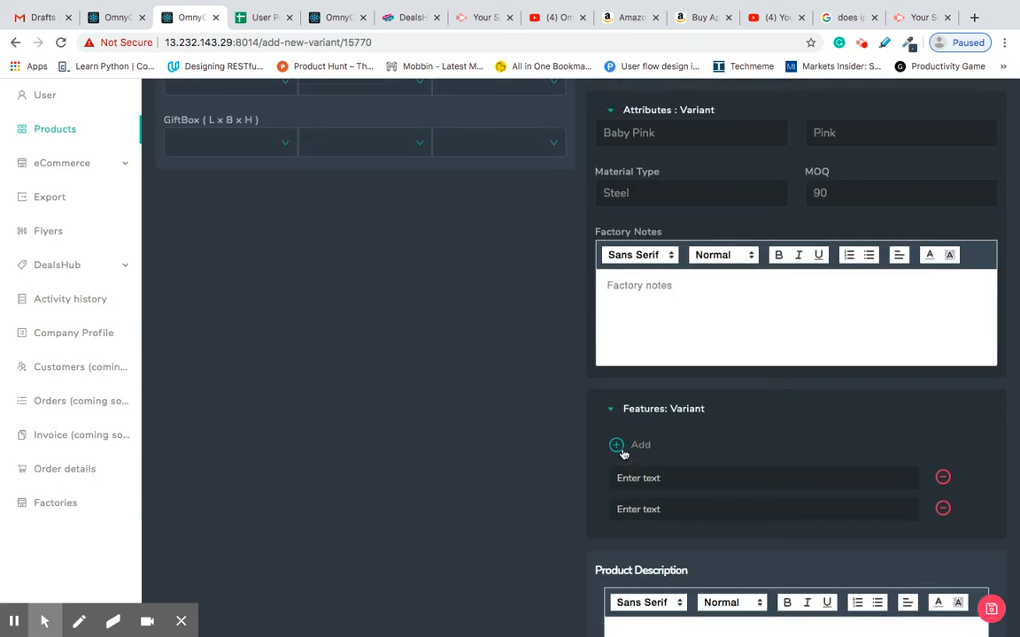
left_click(617, 444)
left_click(657, 477)
type("F")
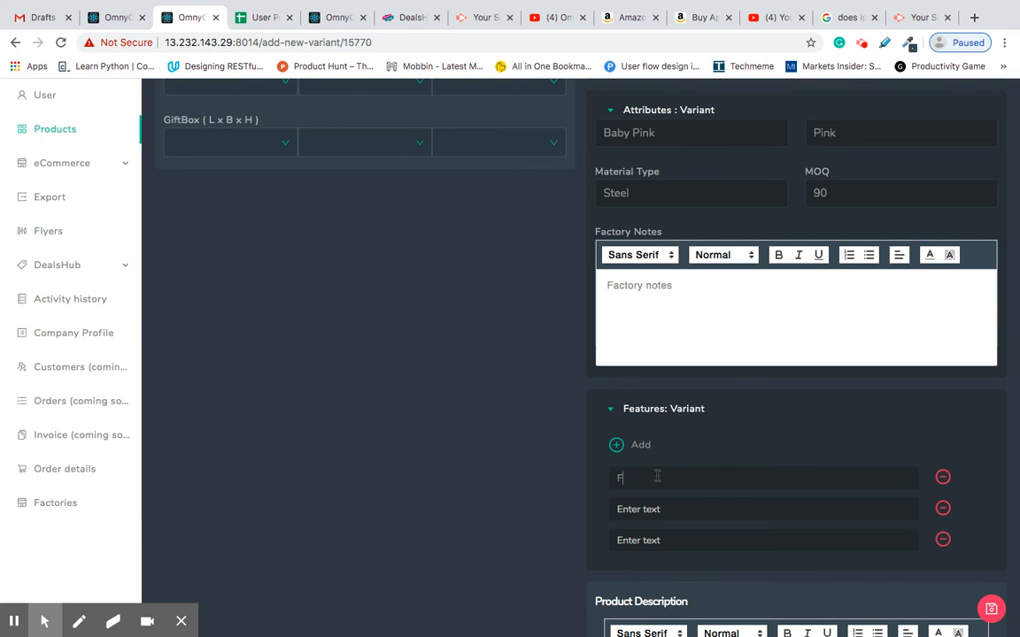
type("Feature 2")
type("Feature")
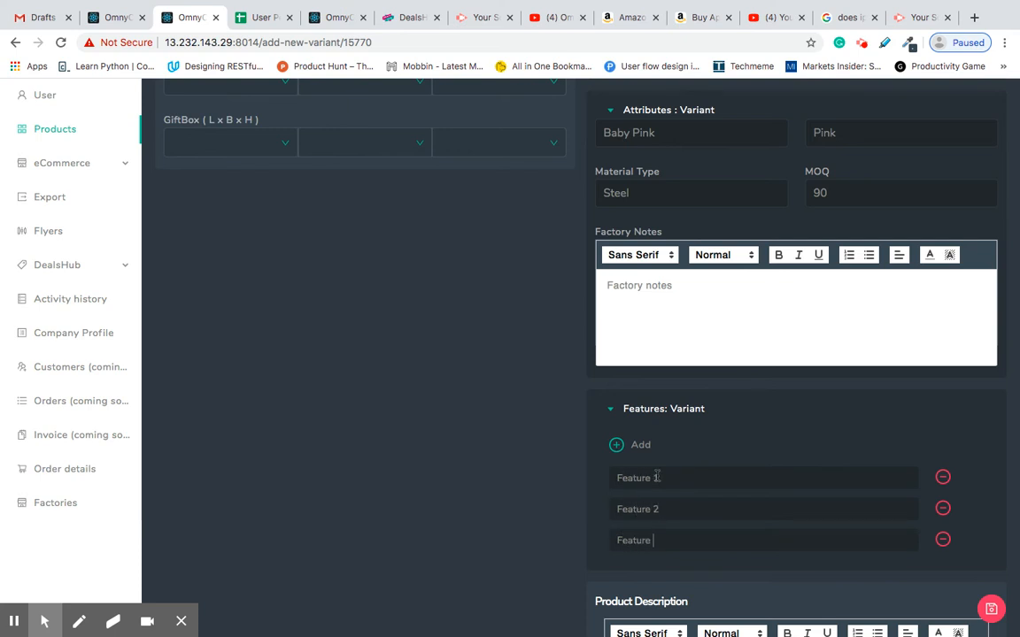
- Enter "Product Description for the pink flask." as the product description and save the variant
scroll(714, 515, "down", 3)
left_click(732, 441)
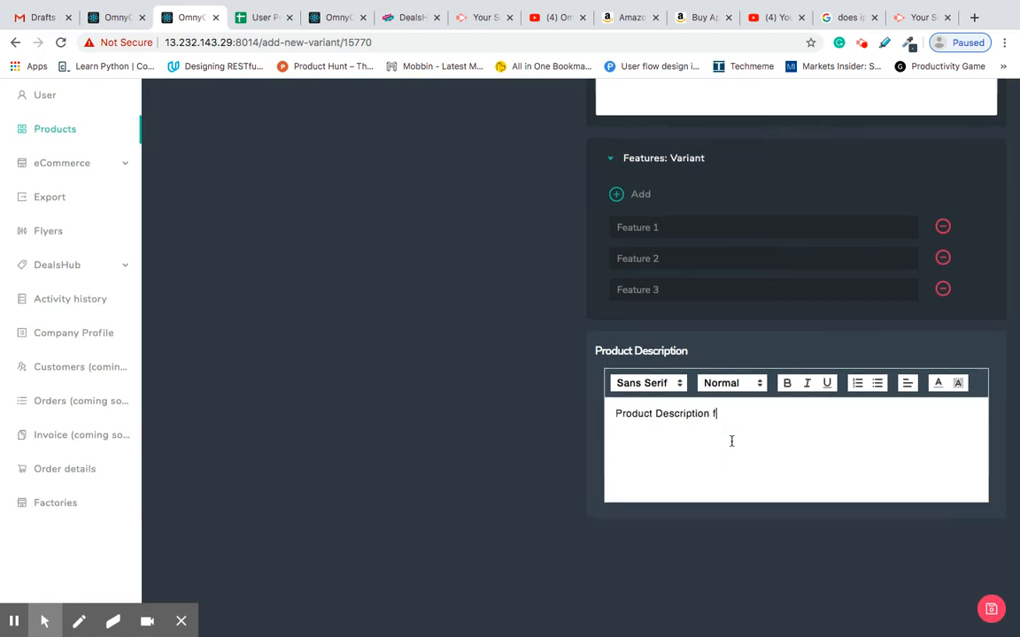
type("Product Description for the pink flask.")
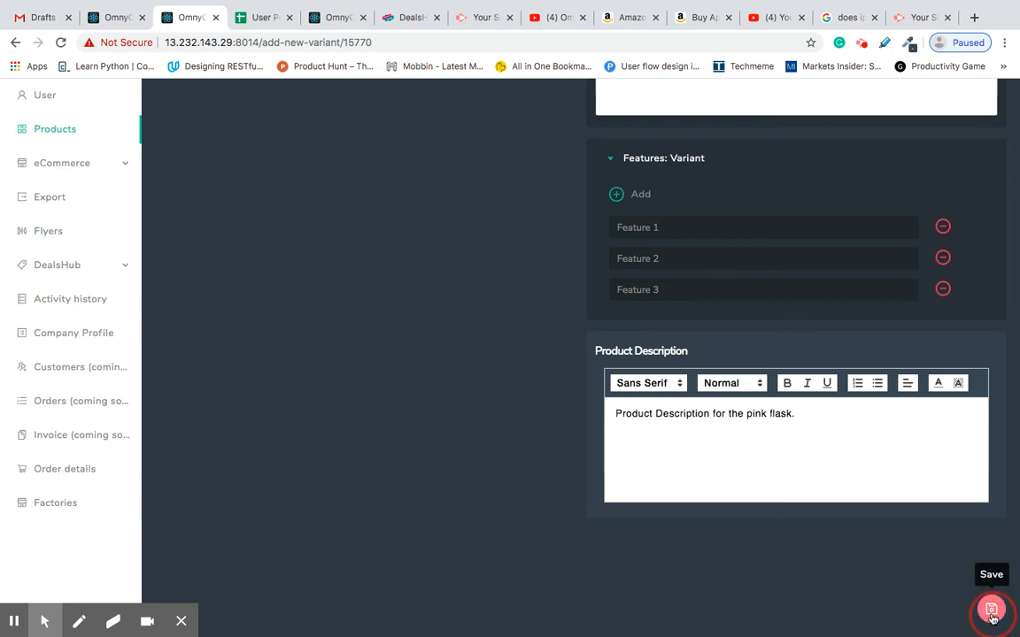
left_click(992, 608)
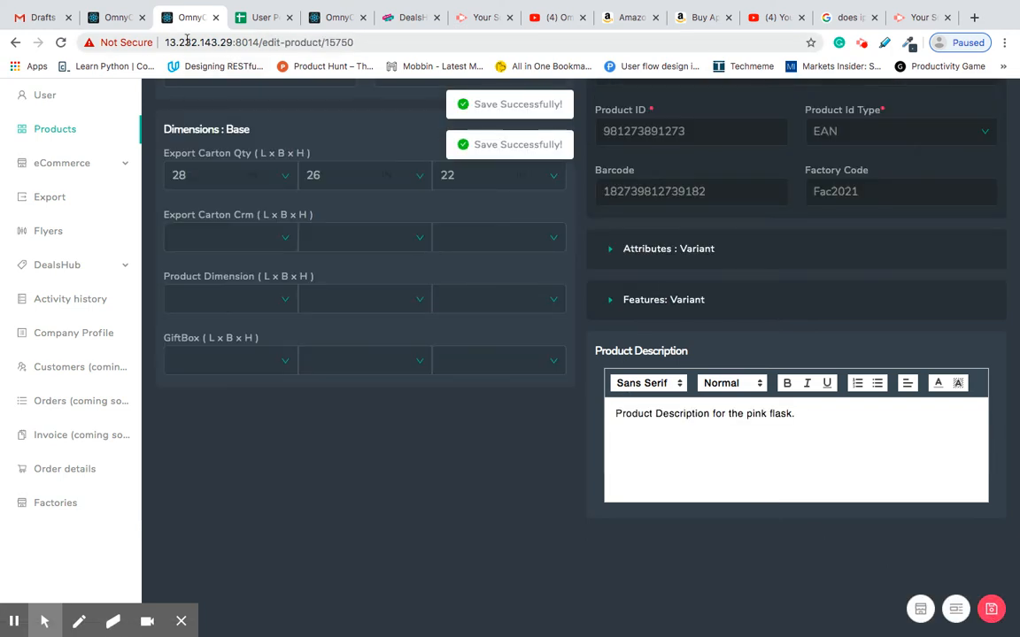
- Look over the saved Pink Flask edit form, show its main images and check the list of image categories
scroll(413, 292, "up", 5)
scroll(414, 292, "down", 5)
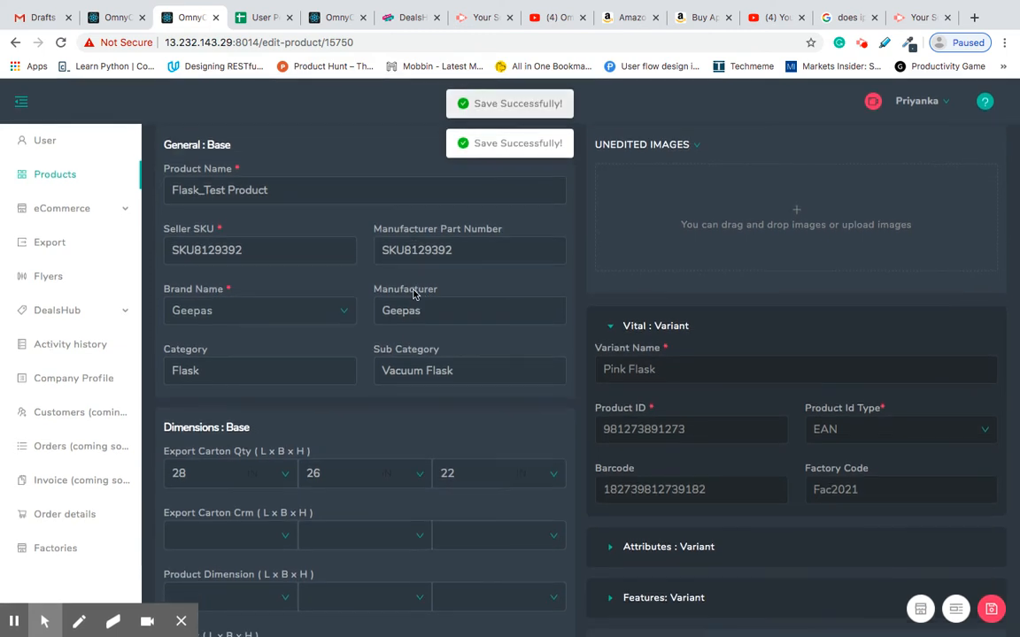
scroll(693, 382, "up", 5)
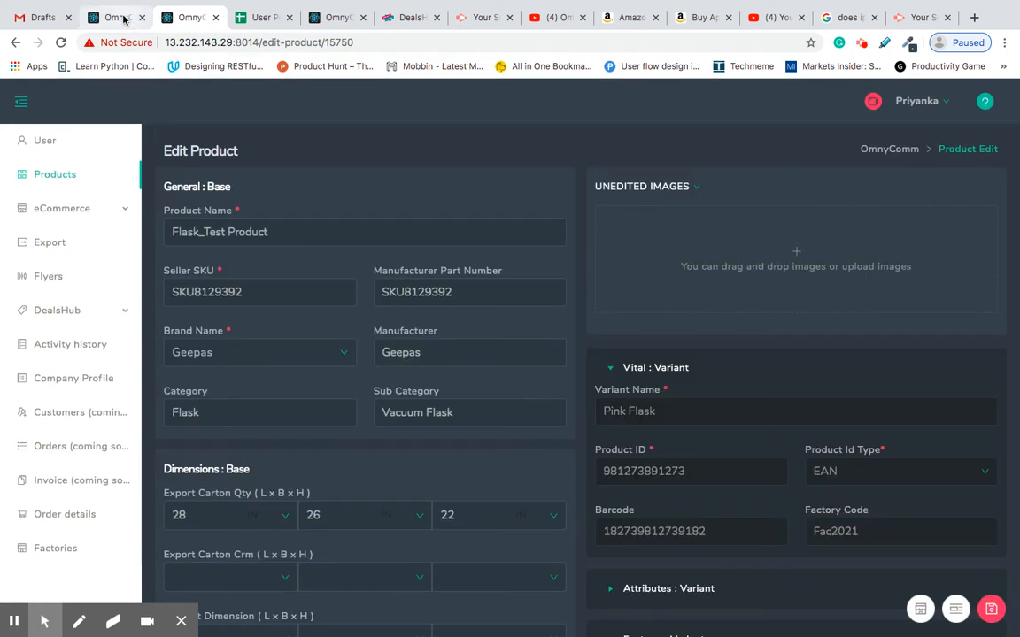
left_click(694, 190)
left_click(680, 210)
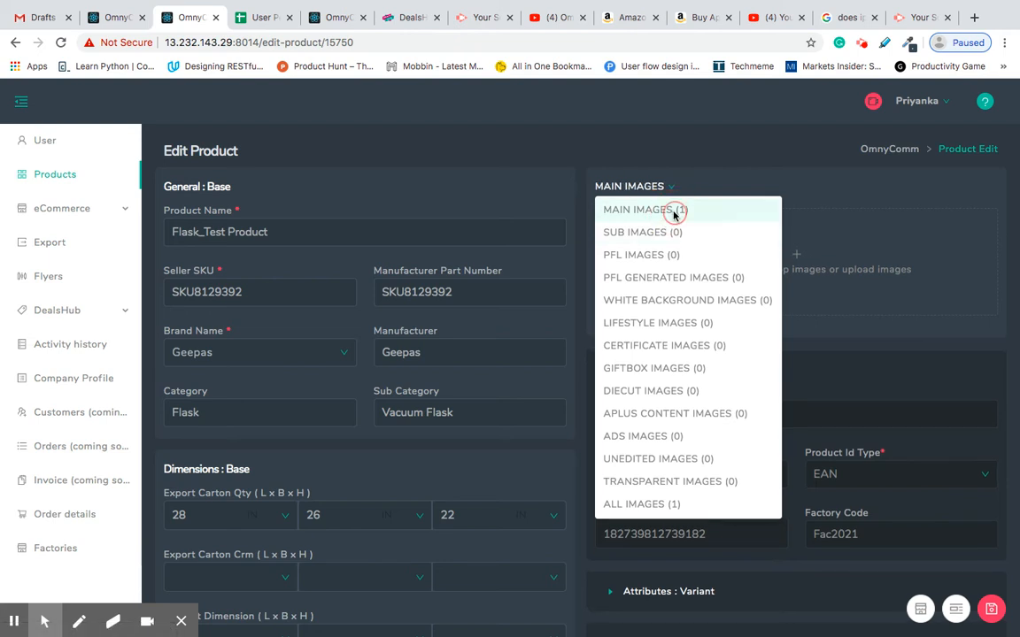
left_click(671, 189)
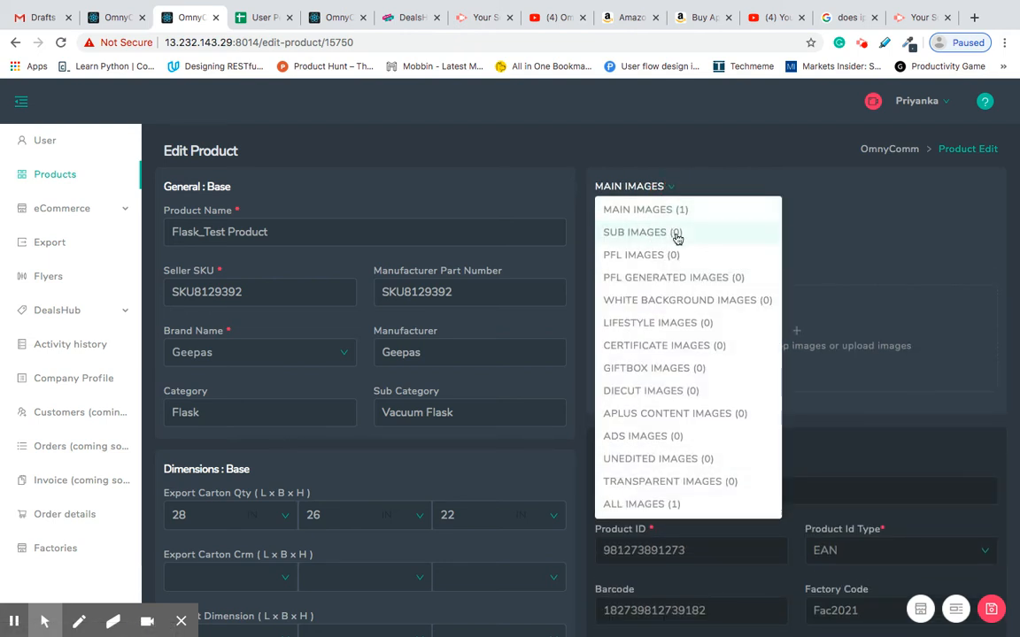
left_click(829, 188)
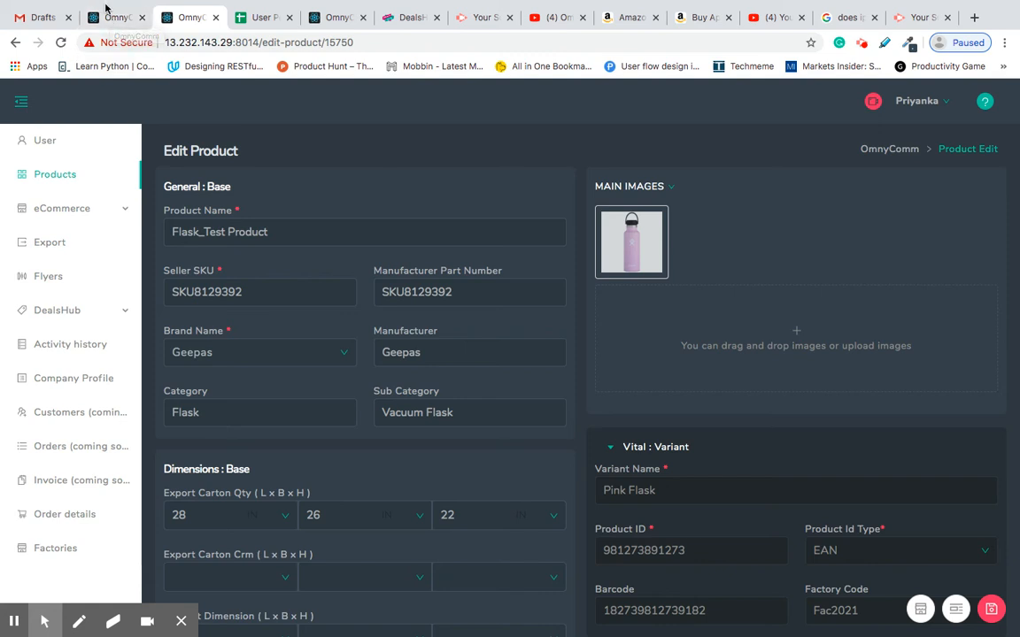
- Browse the Pink Flask's sub, PFL and giftbox image categories and return to the main images
left_click(674, 189)
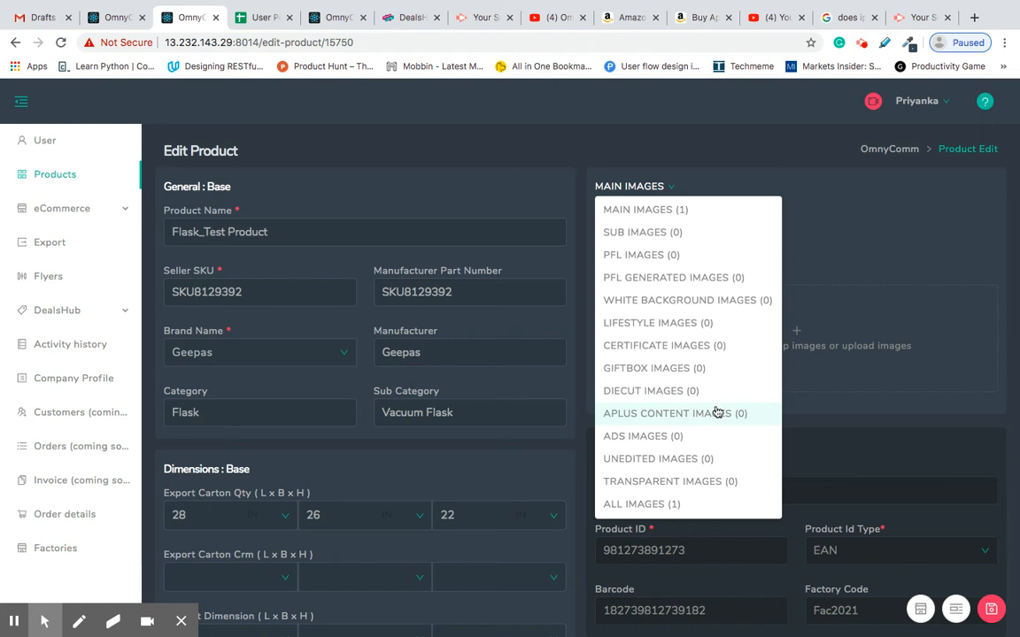
left_click(678, 232)
left_click(669, 194)
left_click(664, 254)
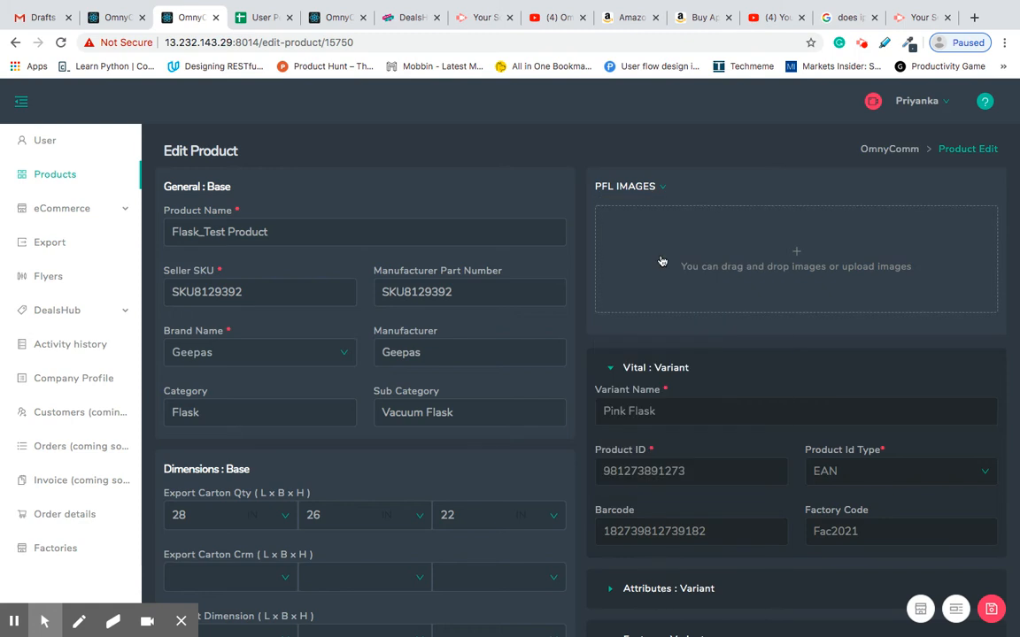
left_click(666, 192)
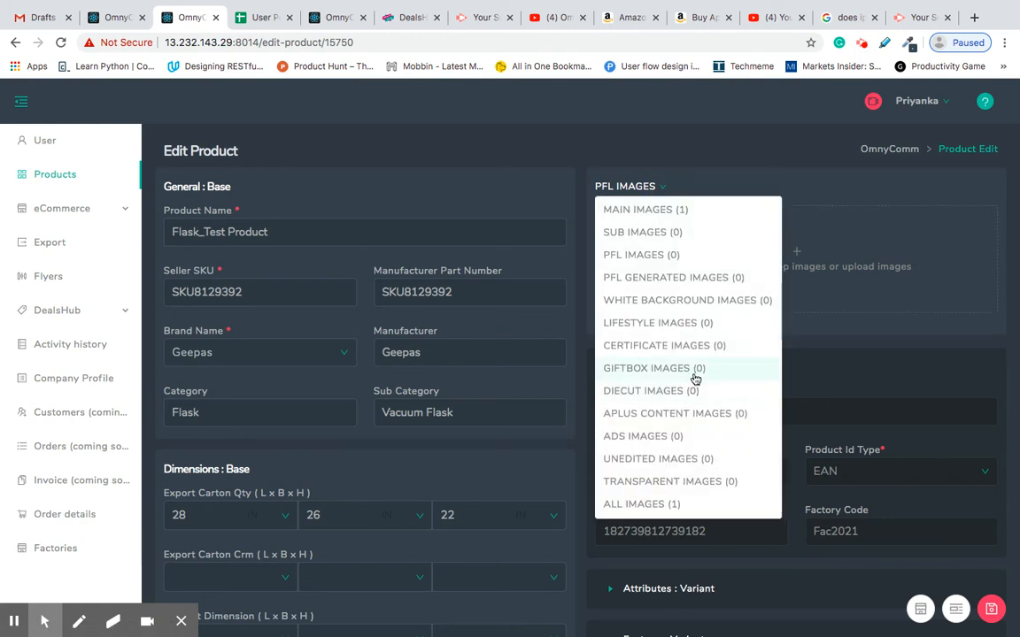
left_click(695, 372)
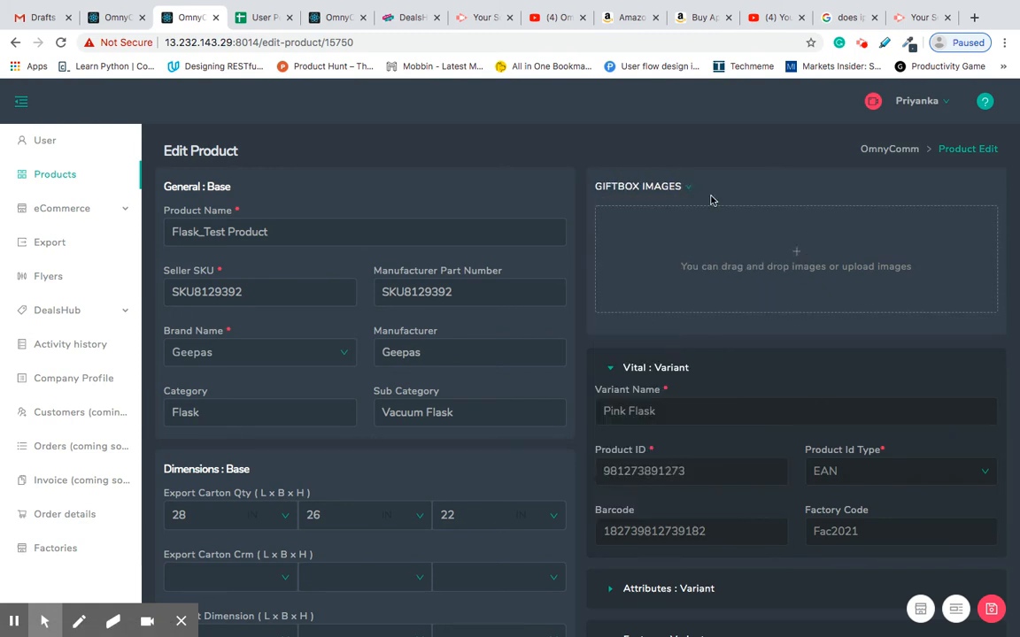
left_click(685, 189)
left_click(654, 210)
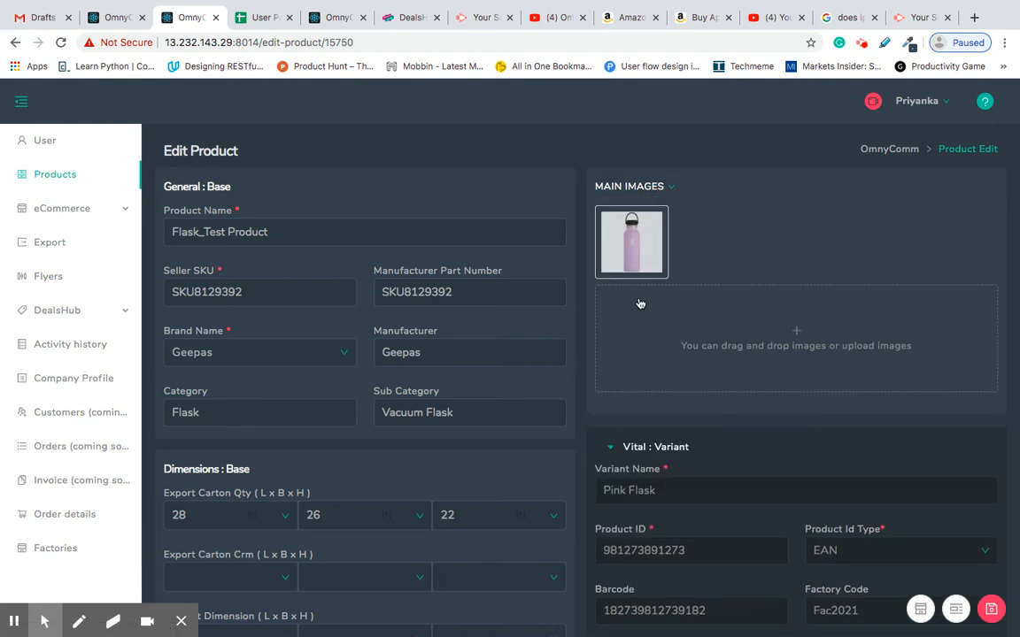
- Open the Products list and compare it with the Blue Flask edit page in the other OmnyComm tab
left_click(66, 179)
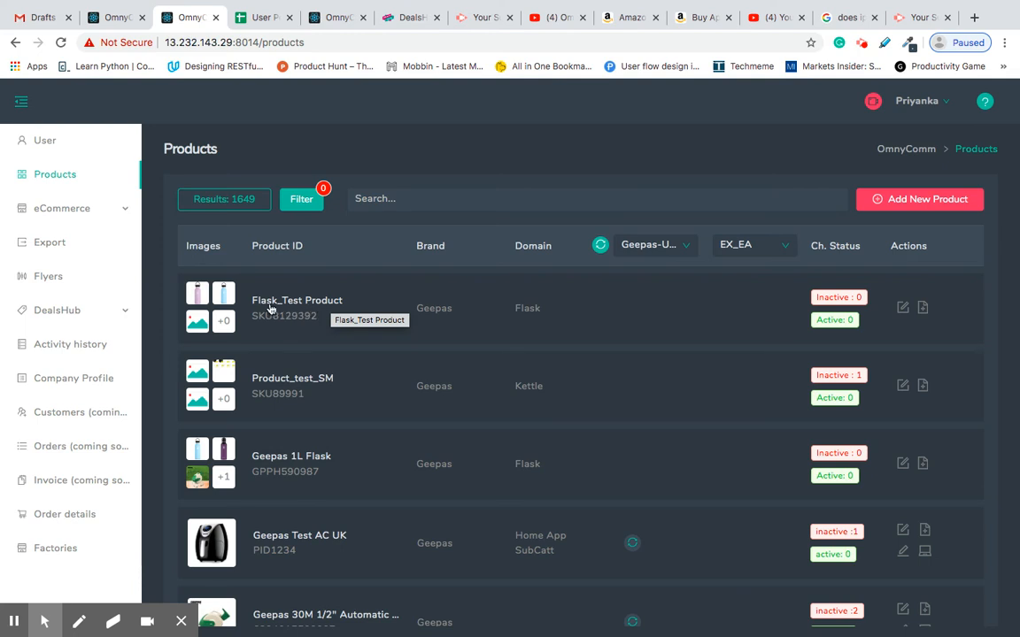
left_click(127, 23)
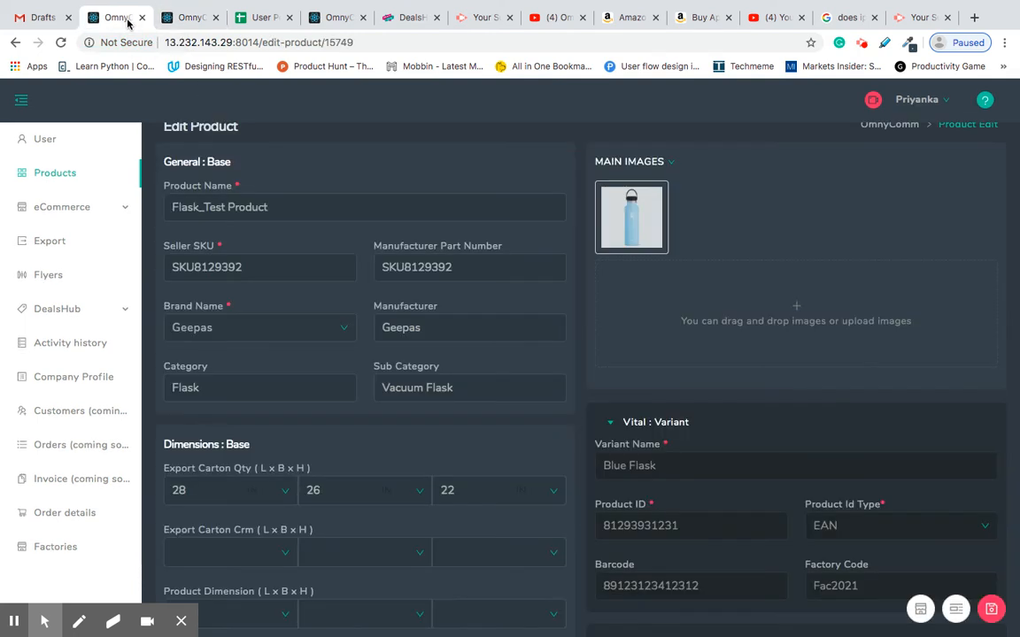
left_click(186, 18)
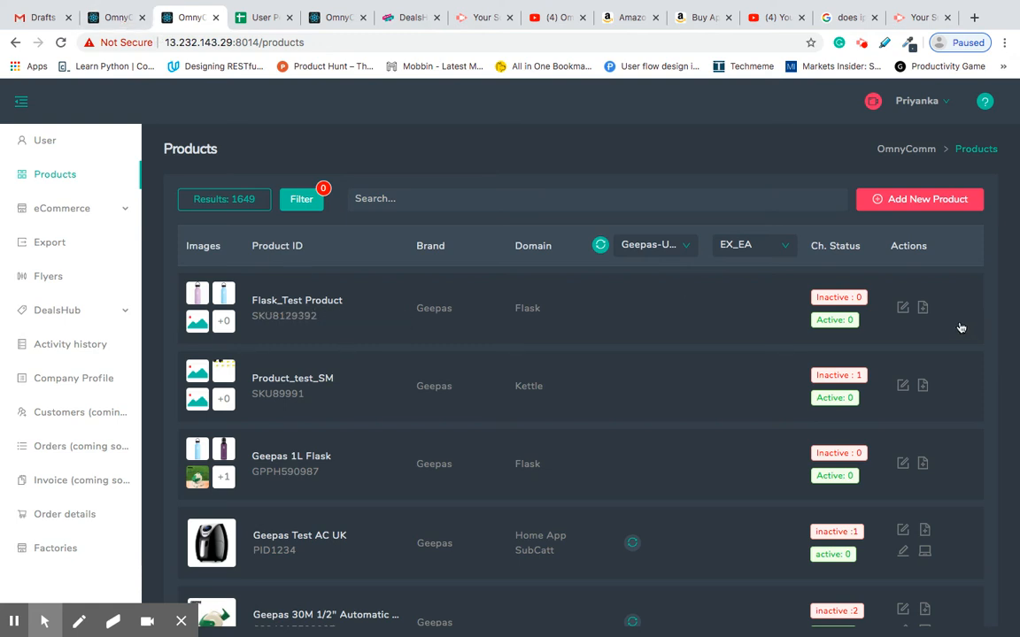
- Check the base edit form of Flask_Test Product, then expand the product in the Products list to show its variants
left_click(903, 308)
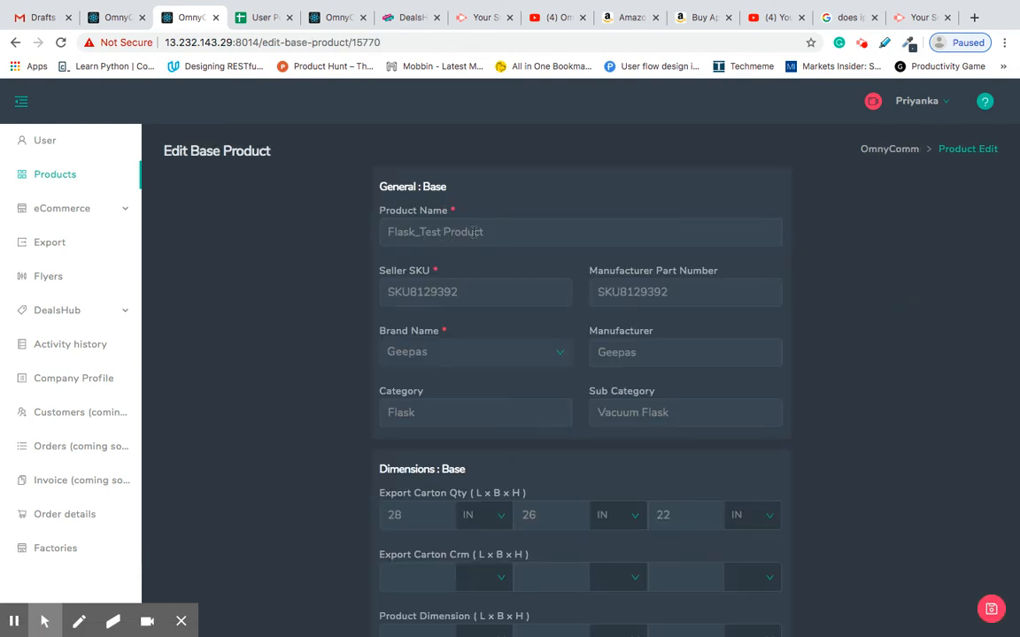
left_click(58, 174)
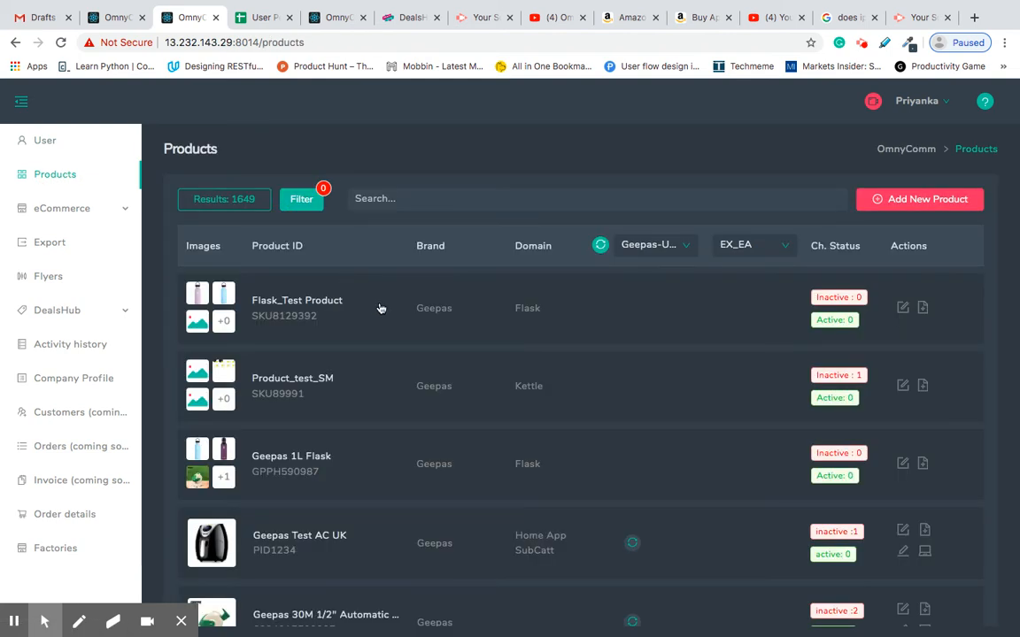
left_click(378, 307)
scroll(384, 368, "down", 1)
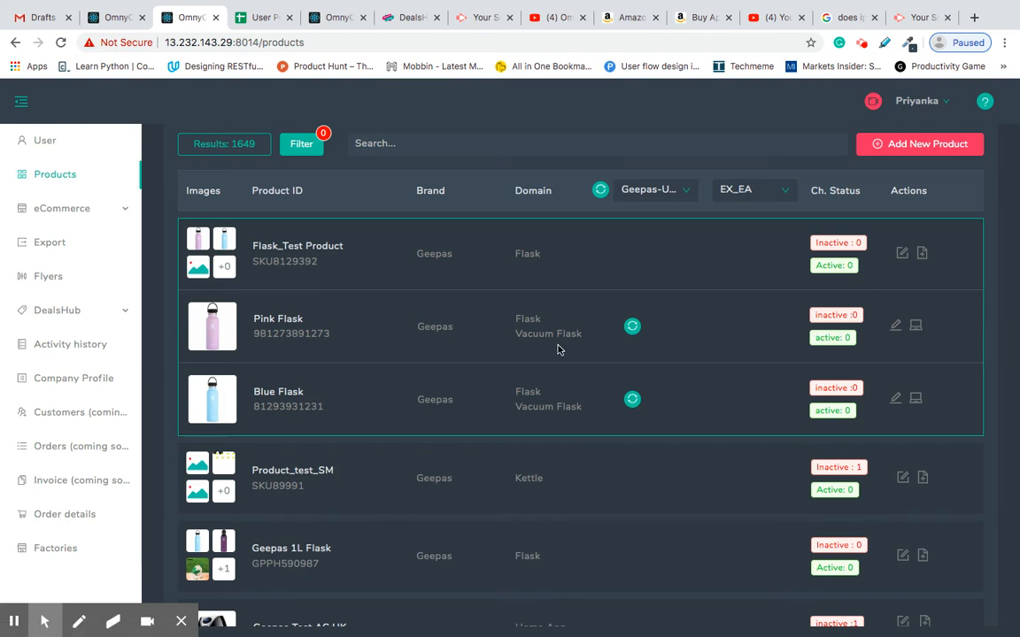
- Open the Blue Flask variant's details in a new tab, look over its rates and features, and show its second image
left_click(290, 393, "super")
left_click(239, 19)
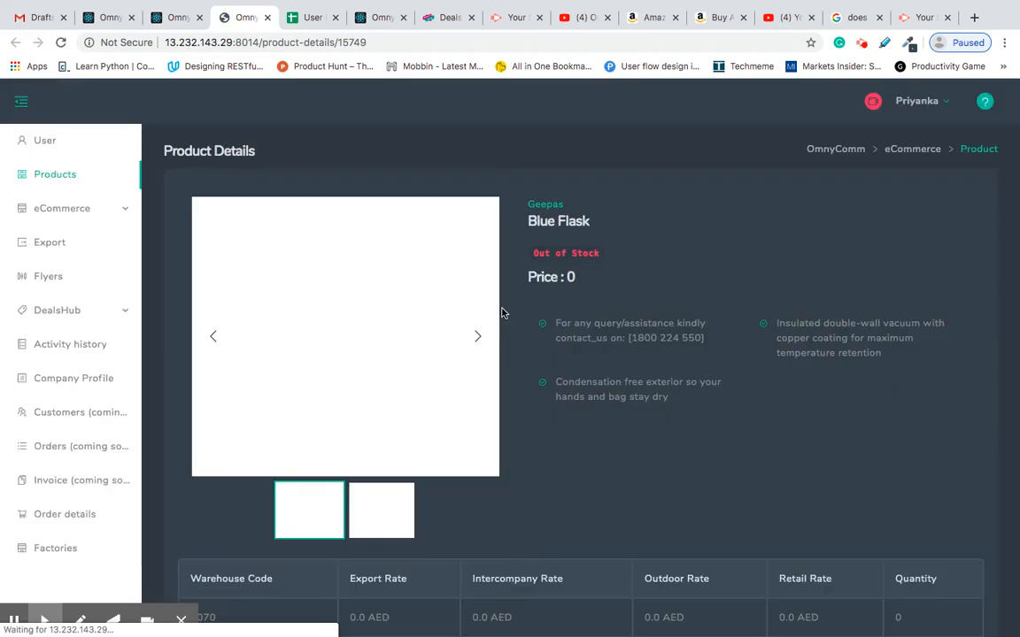
scroll(580, 440, "down", 1)
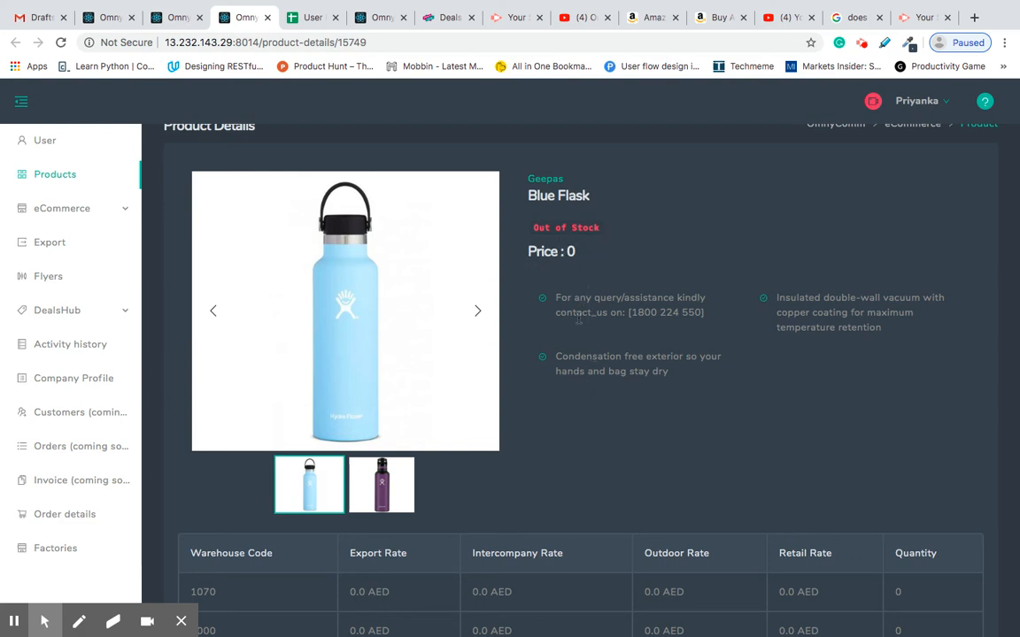
scroll(578, 319, "down", 3)
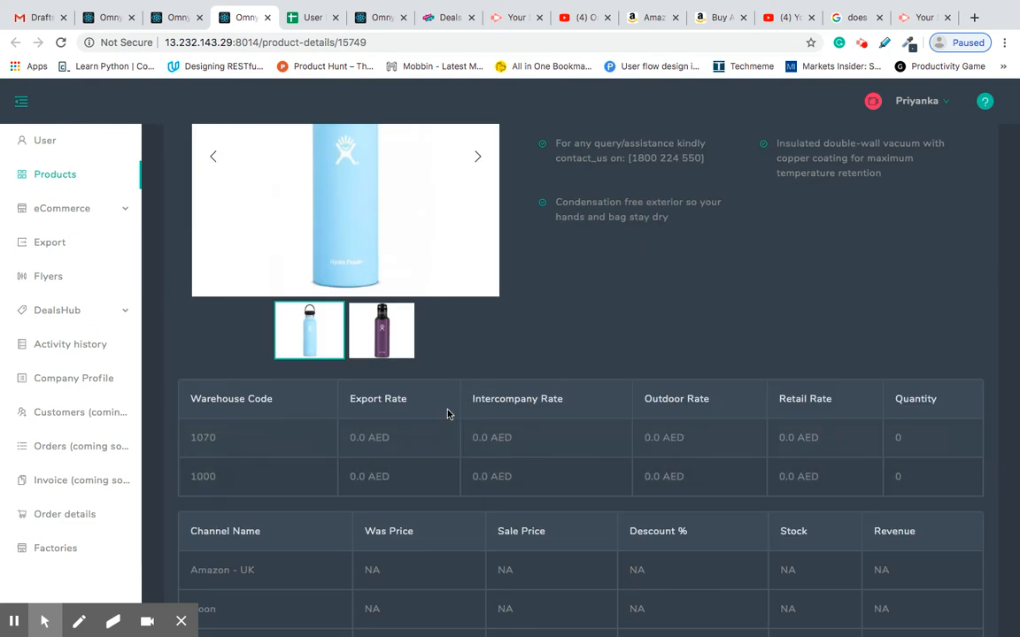
scroll(496, 455, "up", 3)
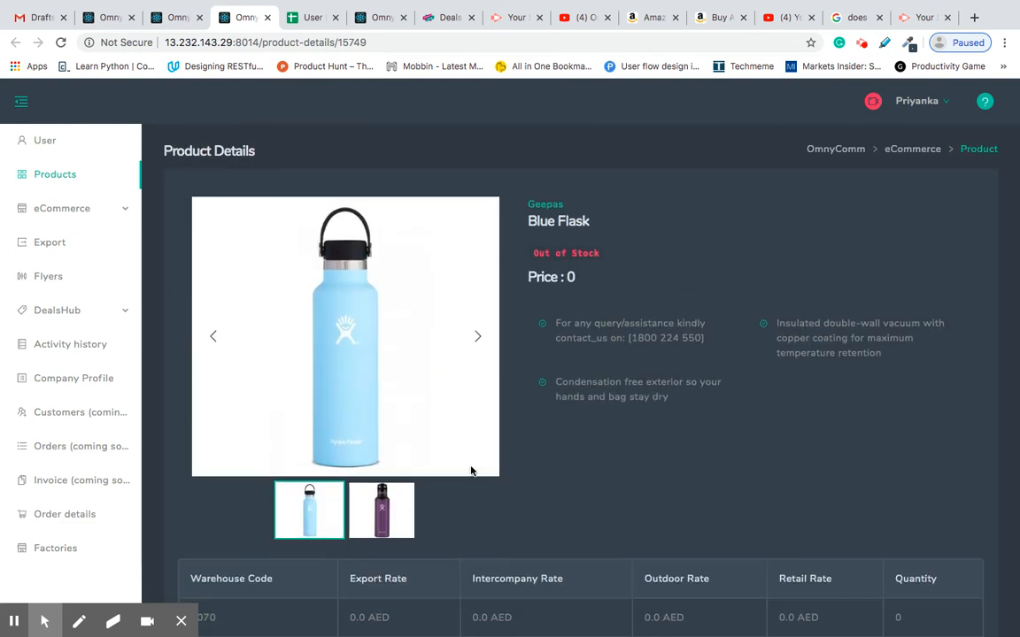
left_click(383, 512)
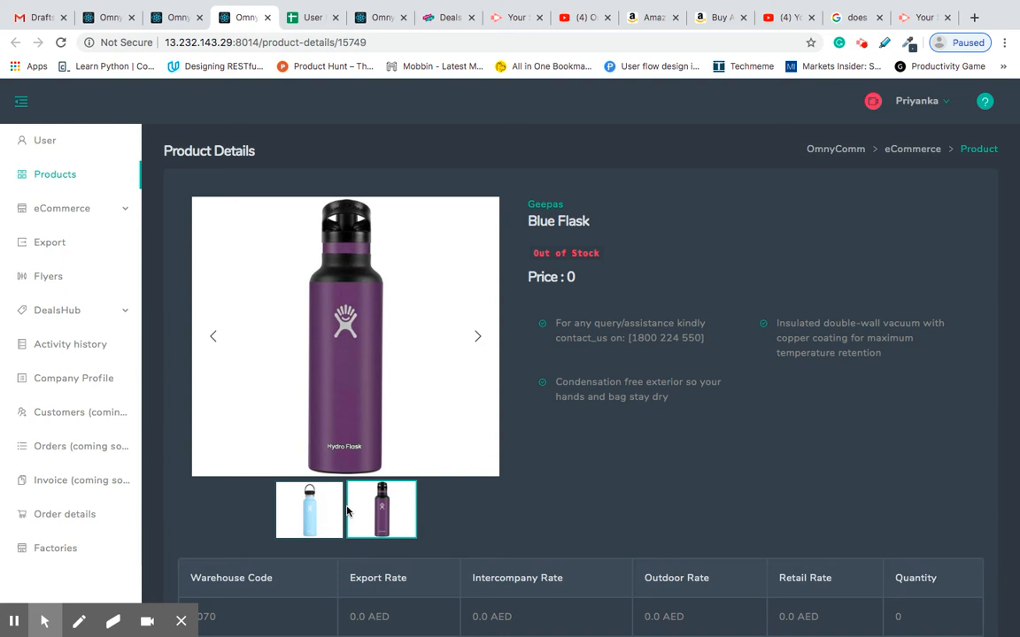
- Open the Pink Flask variant's details from the Products list in a new tab and look over its image, features and warehouse rates
left_click(173, 17)
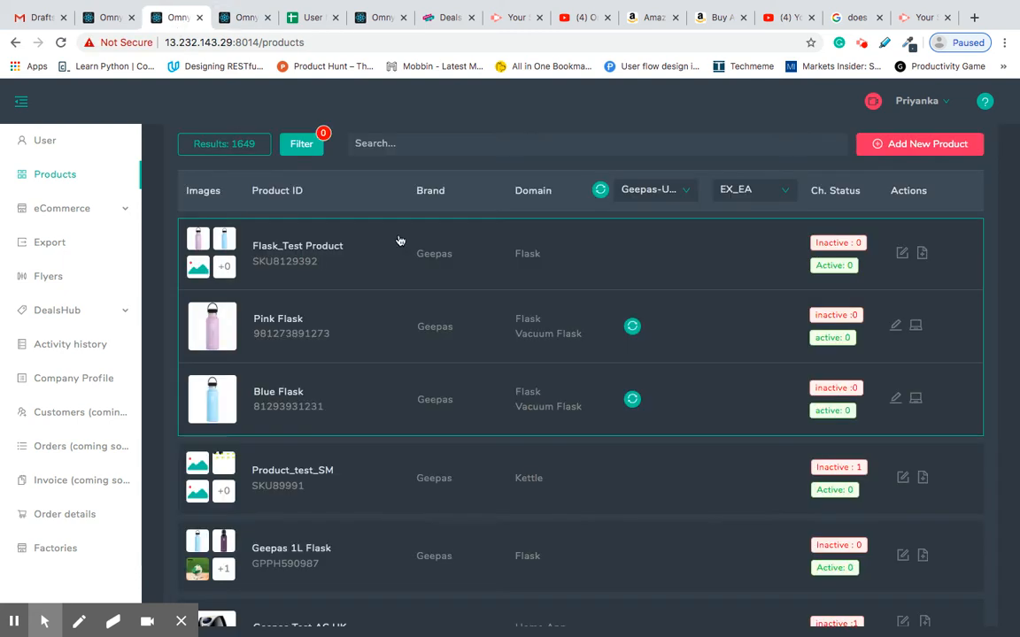
left_click(267, 318, "super")
left_click(290, 19)
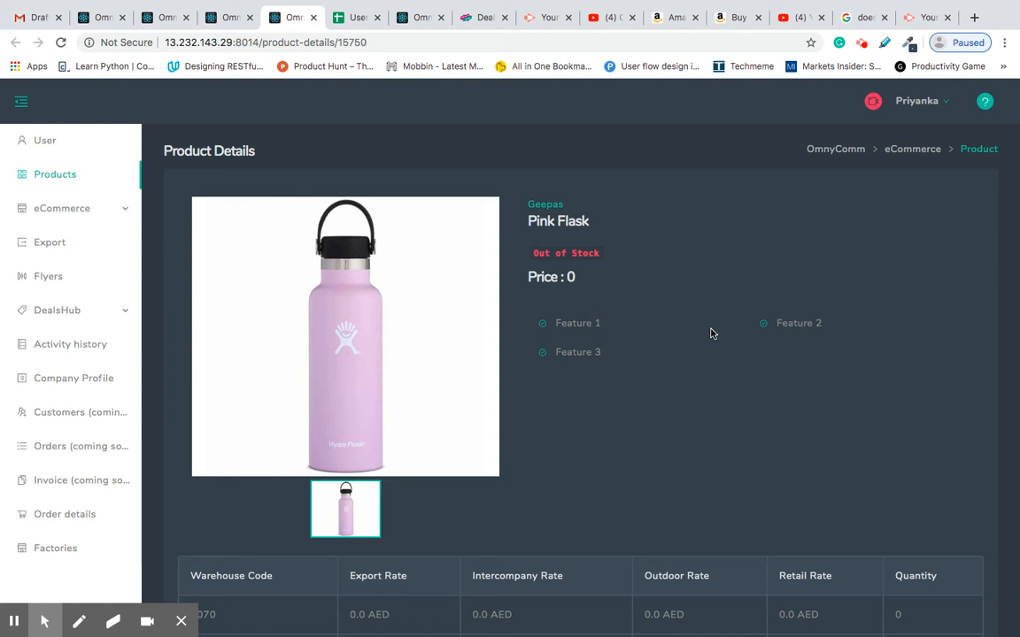
scroll(573, 405, "down", 2)
scroll(574, 405, "down", 4)
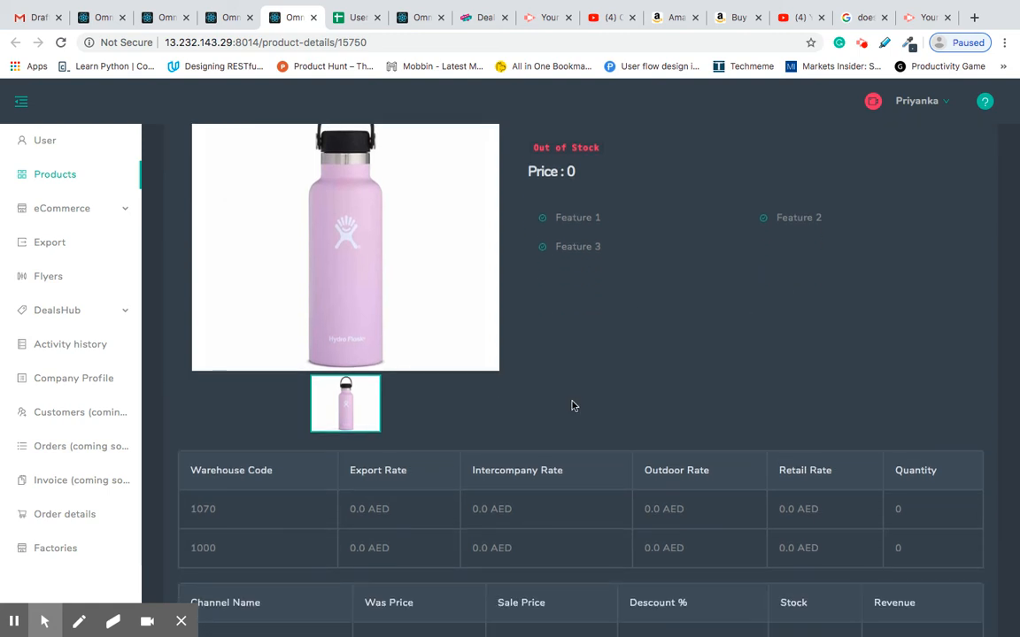
scroll(655, 467, "up", 5)
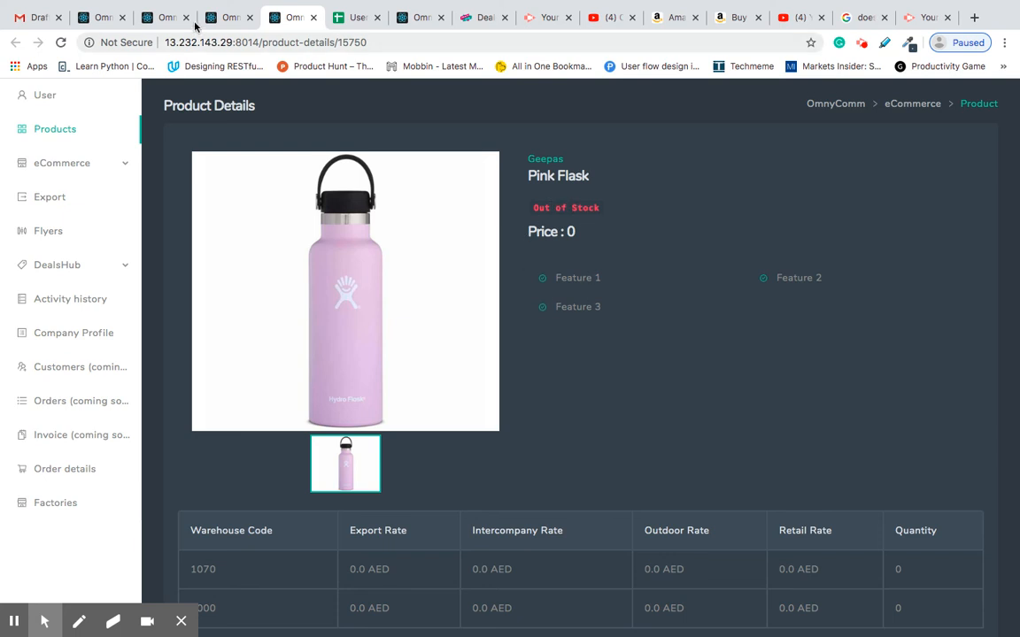
- Return to the Products list, then collapse and re-expand Flask_Test Product to compare the grouped and expanded views
left_click(226, 18)
left_click(164, 17)
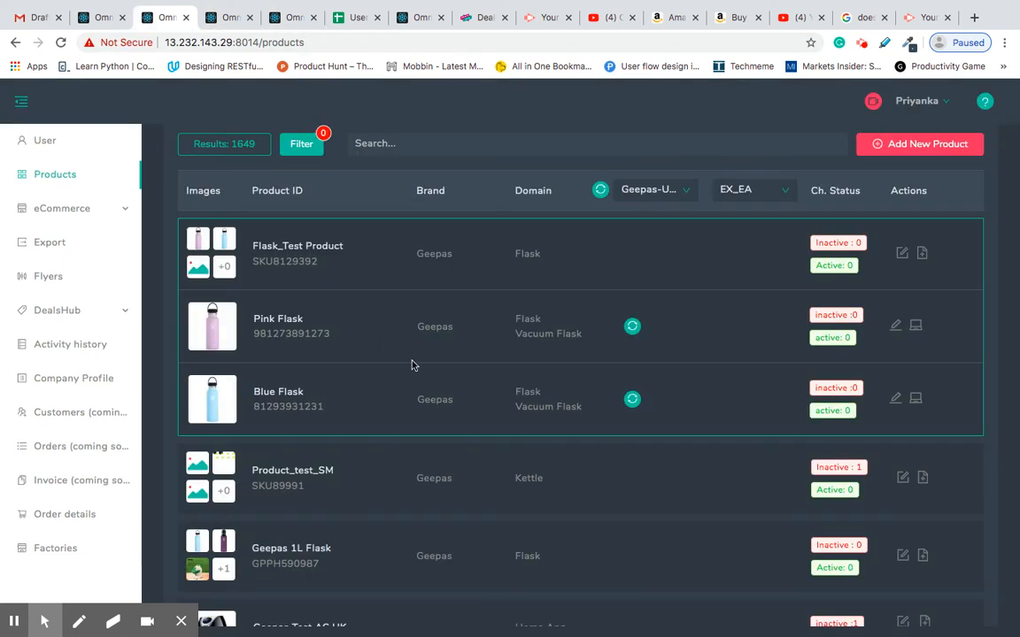
left_click(359, 246)
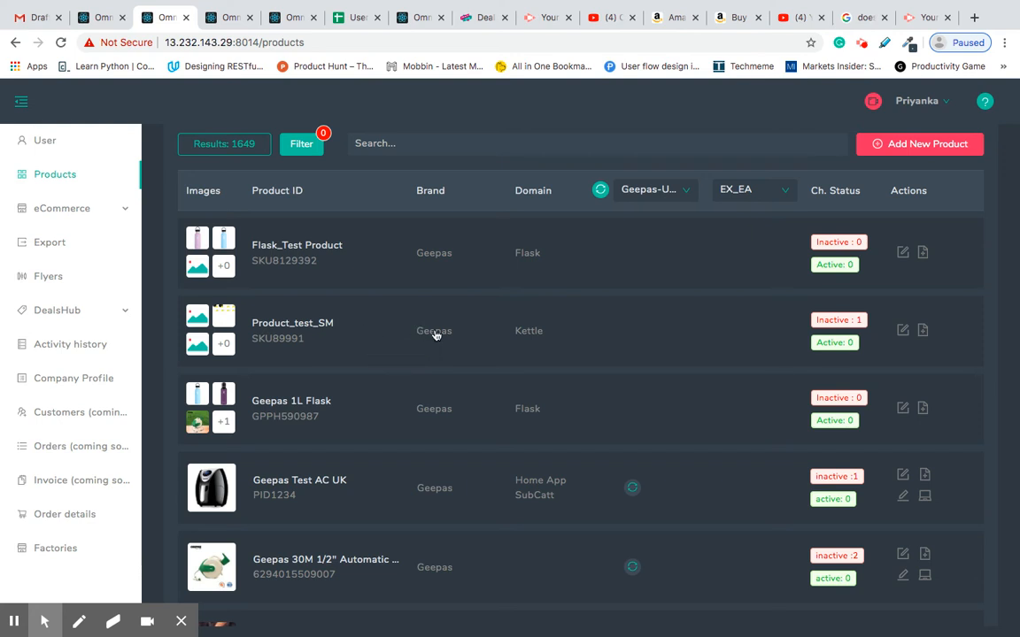
scroll(434, 334, "down", 1)
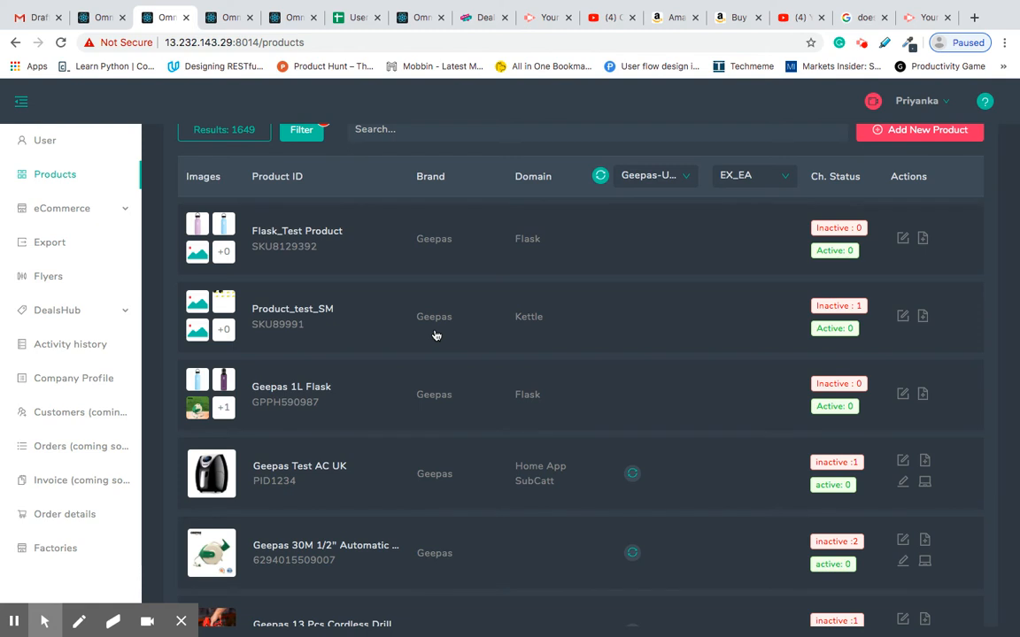
scroll(435, 334, "up", 1)
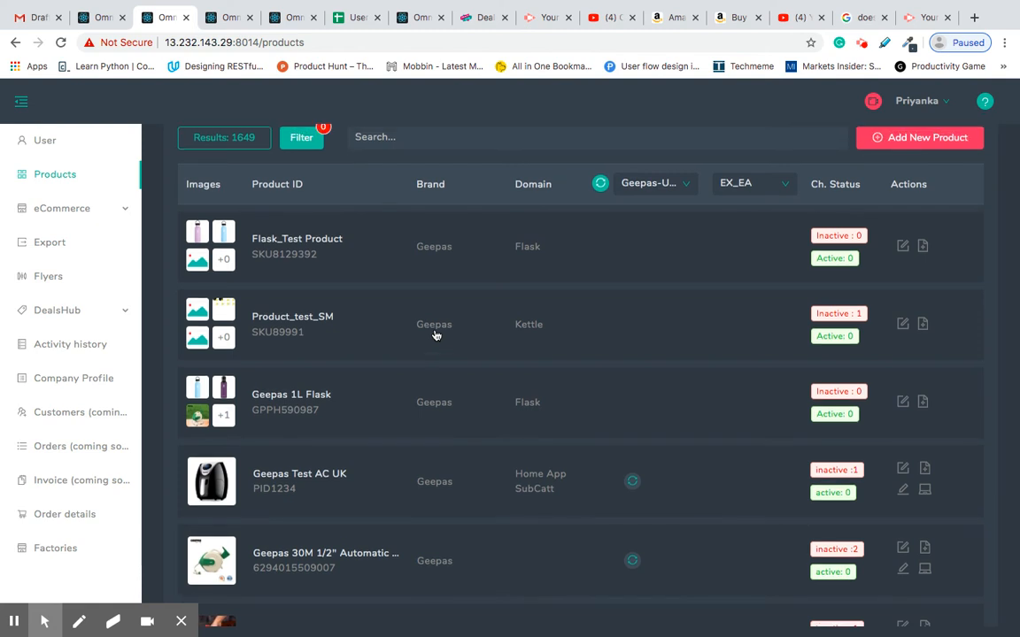
left_click(372, 267)
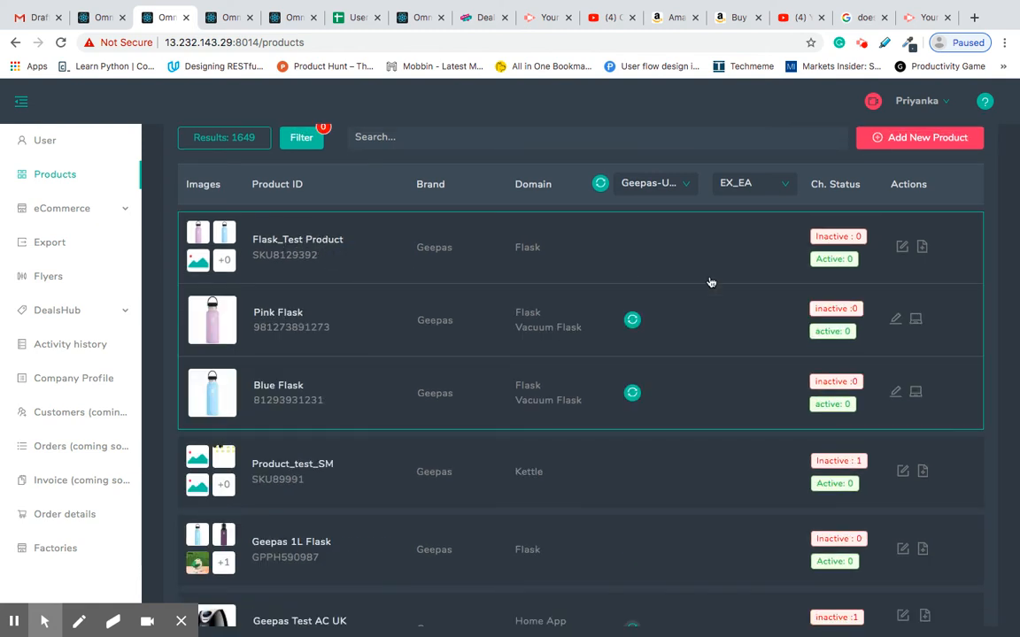
- Open the base edit form of Flask_Test Product and rename the product as Flask_Product (2)
left_click(902, 249)
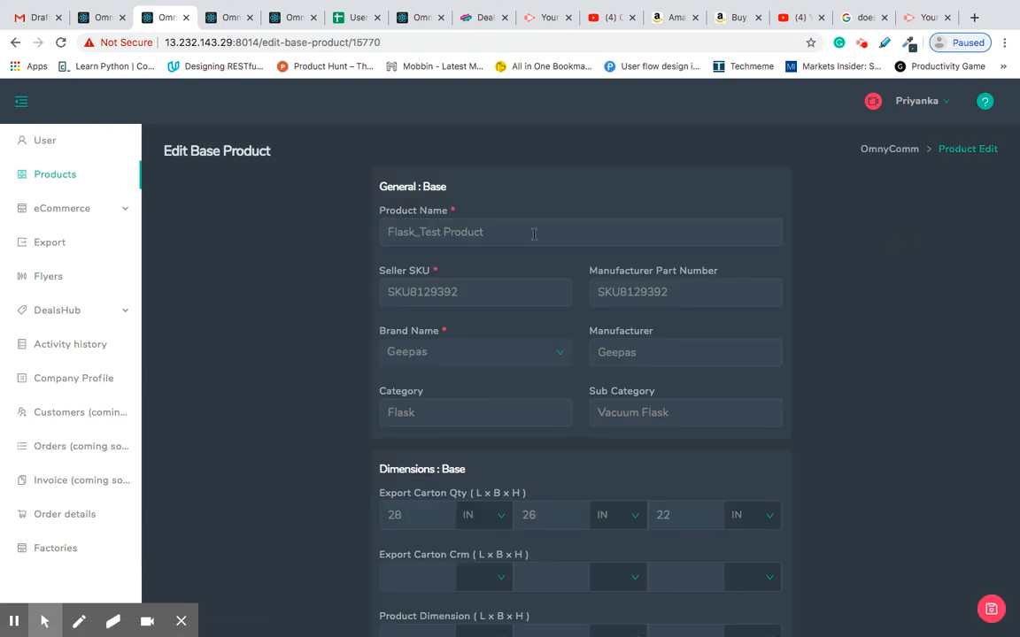
scroll(518, 310, "down", 3)
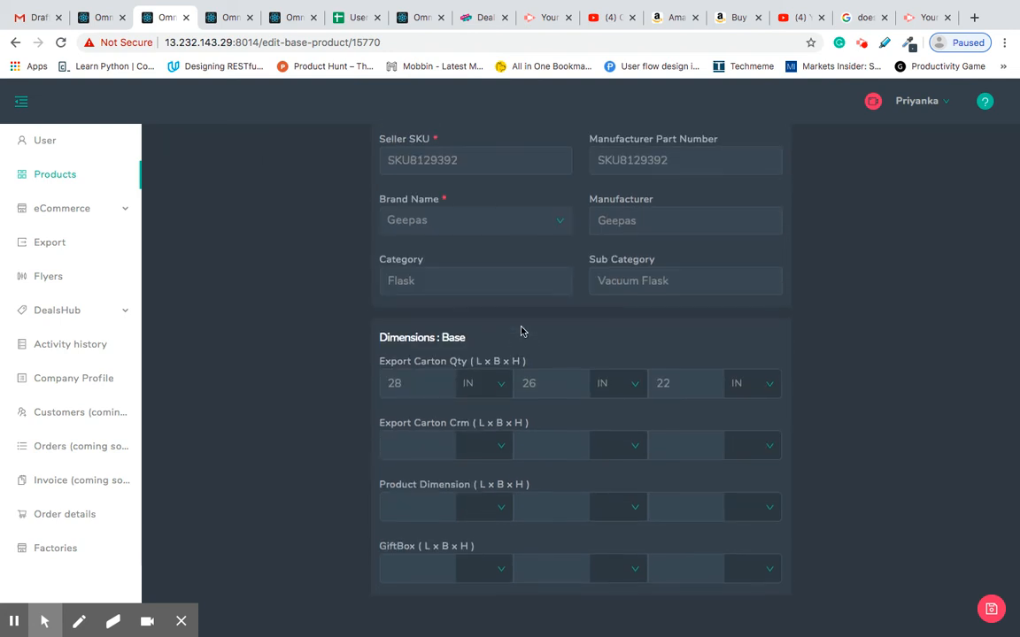
scroll(521, 332, "up", 3)
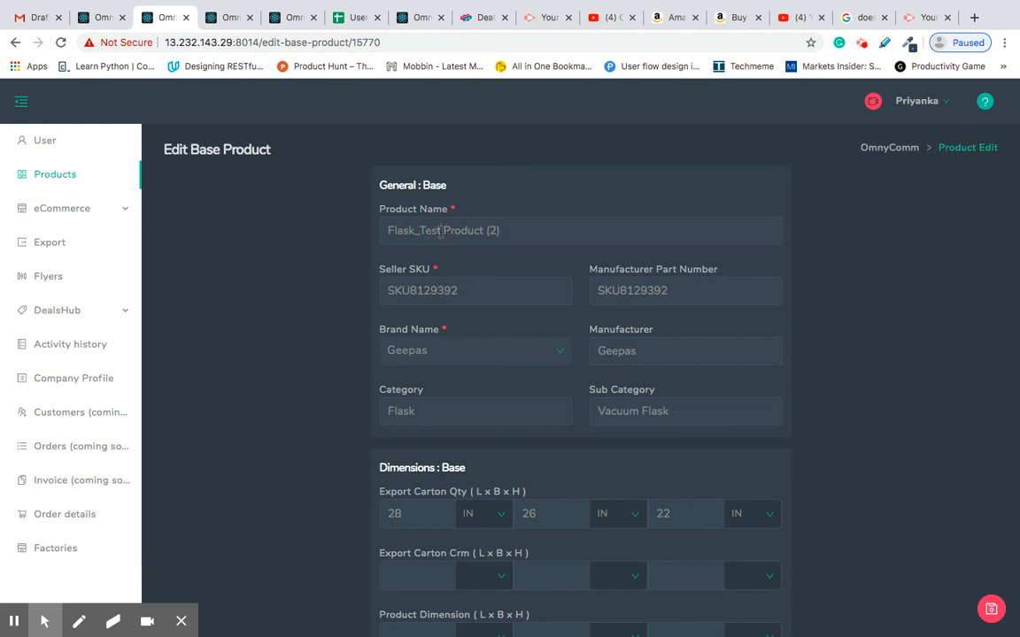
key("BackSpace")
key("BackSpace")
key("BackSpace")
key("BackSpace")
key("Delete")
- Set the base product's Export Carton Crm dimensions to 28 x 29 x 20, all in IN
scroll(531, 233, "down", 1)
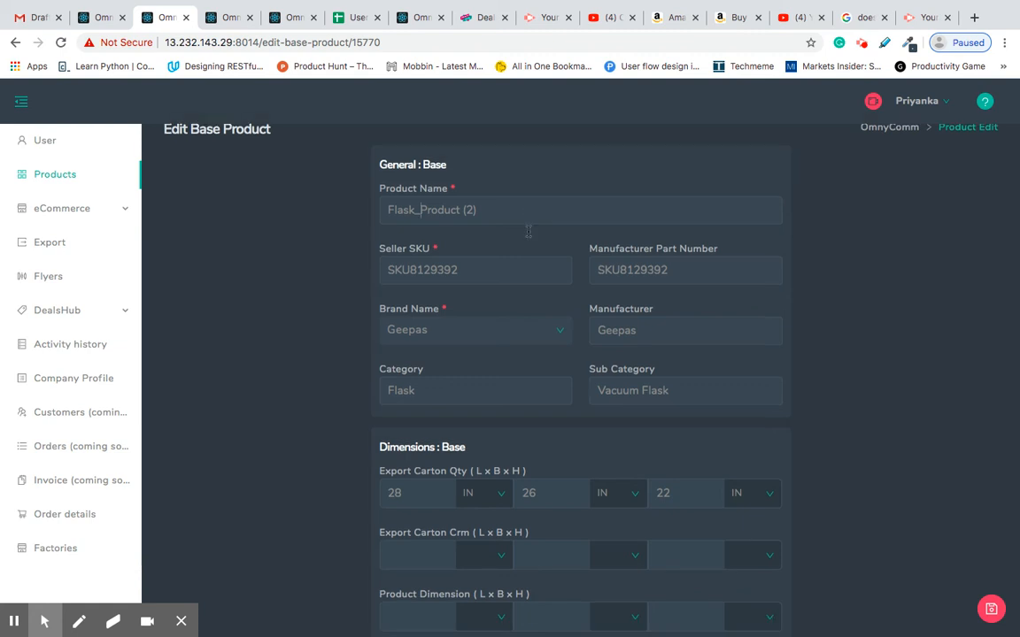
scroll(443, 415, "down", 2)
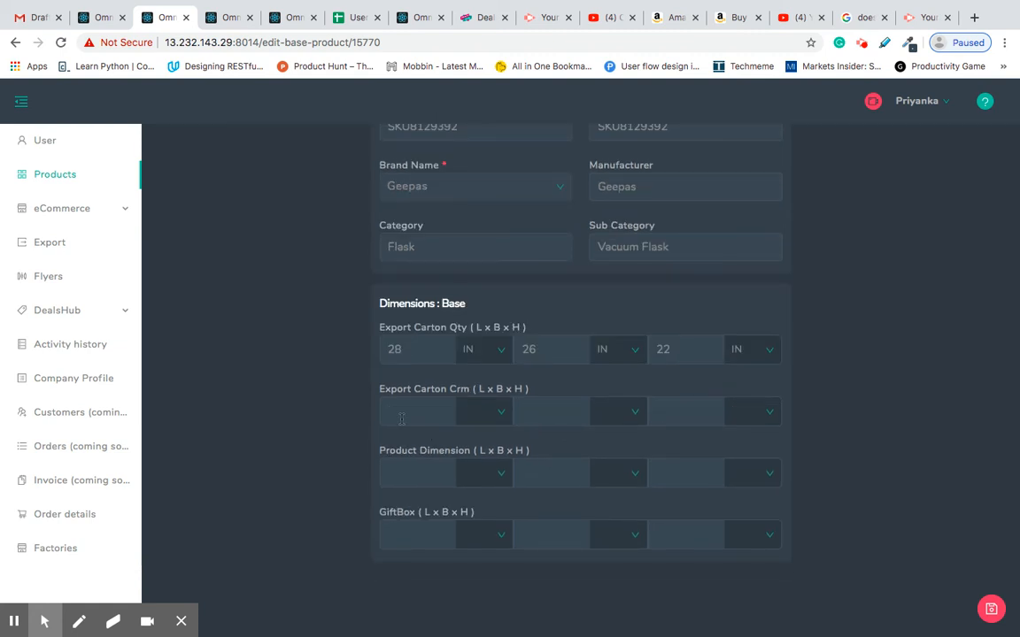
type("28")
scroll(576, 359, "up", 1)
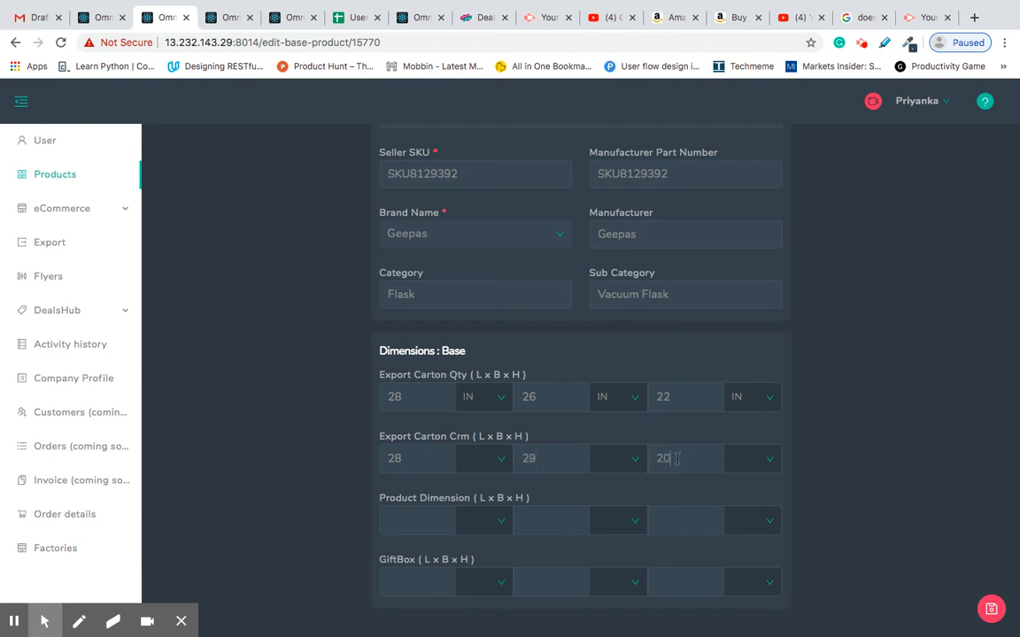
left_click(498, 459)
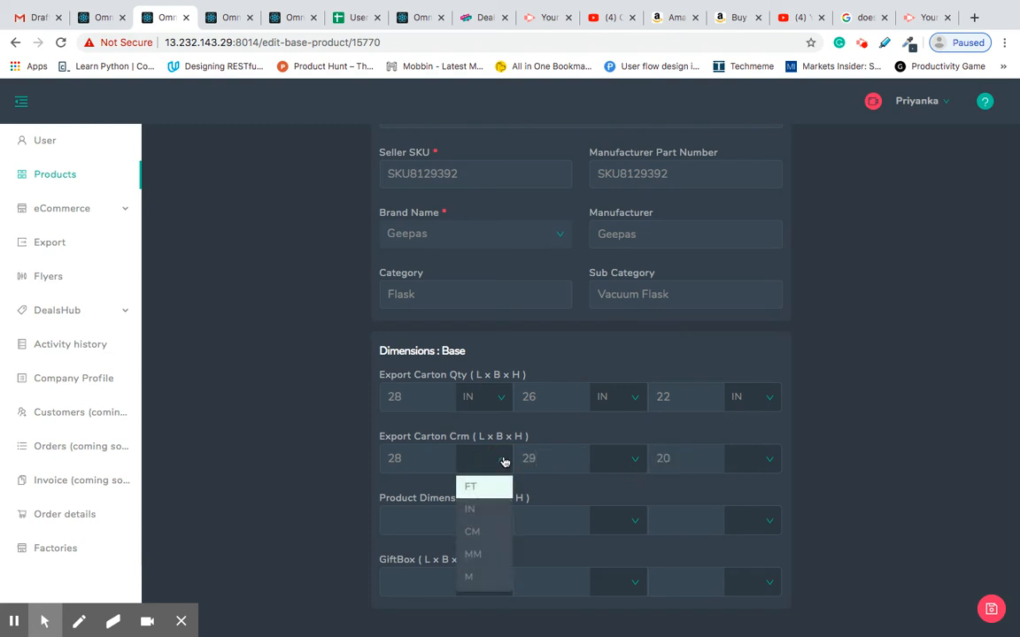
left_click(488, 507)
left_click(630, 458)
left_click(615, 510)
left_click(774, 460)
left_click(748, 510)
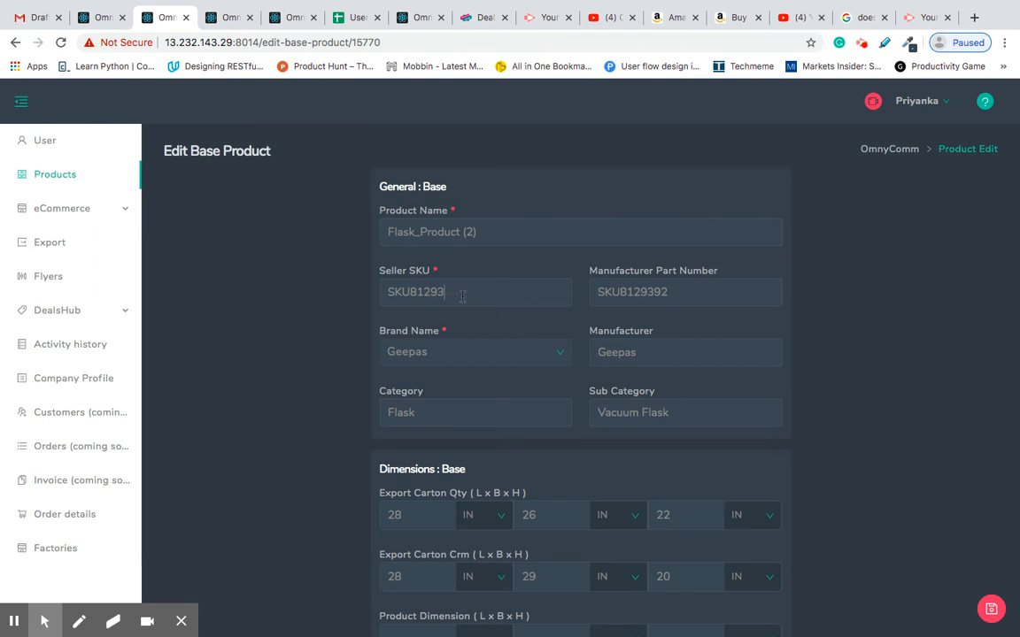
- Change the Seller SKU to SKU81299919 and copy it into the Manufacturer Part Number
type("918")
scroll(676, 229, "down", 2)
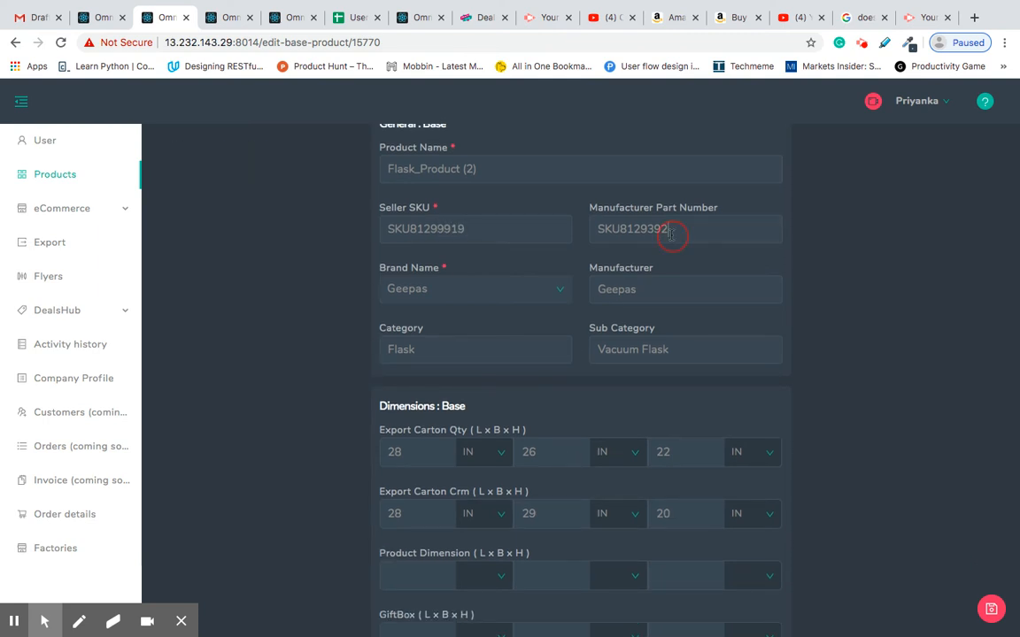
key("ctrl+a")
key("BackSpace")
double_click(470, 227)
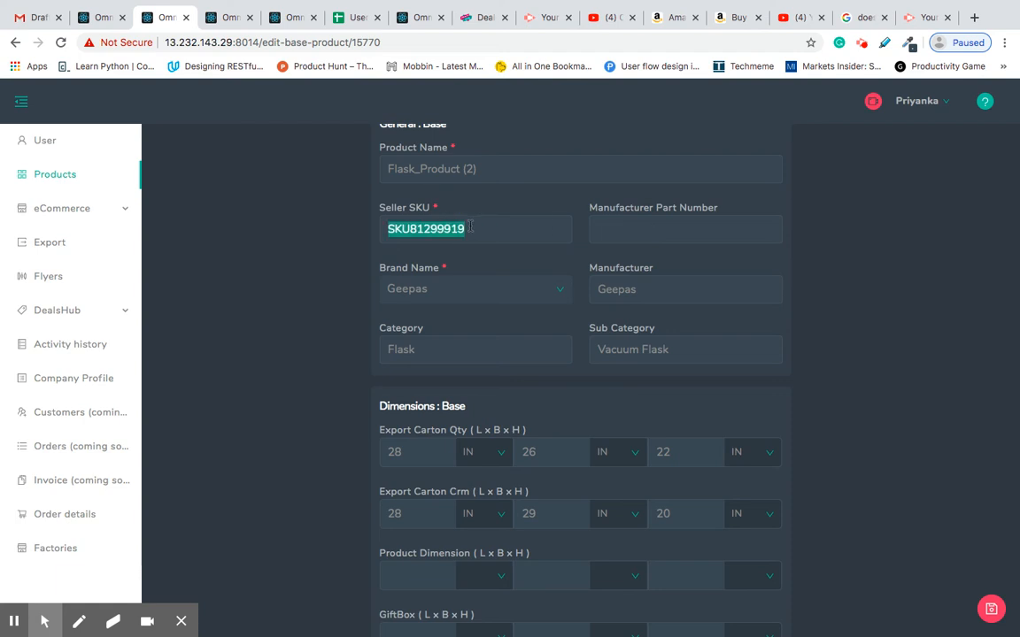
key("ctrl+c")
left_click(695, 232)
key("ctrl+v")
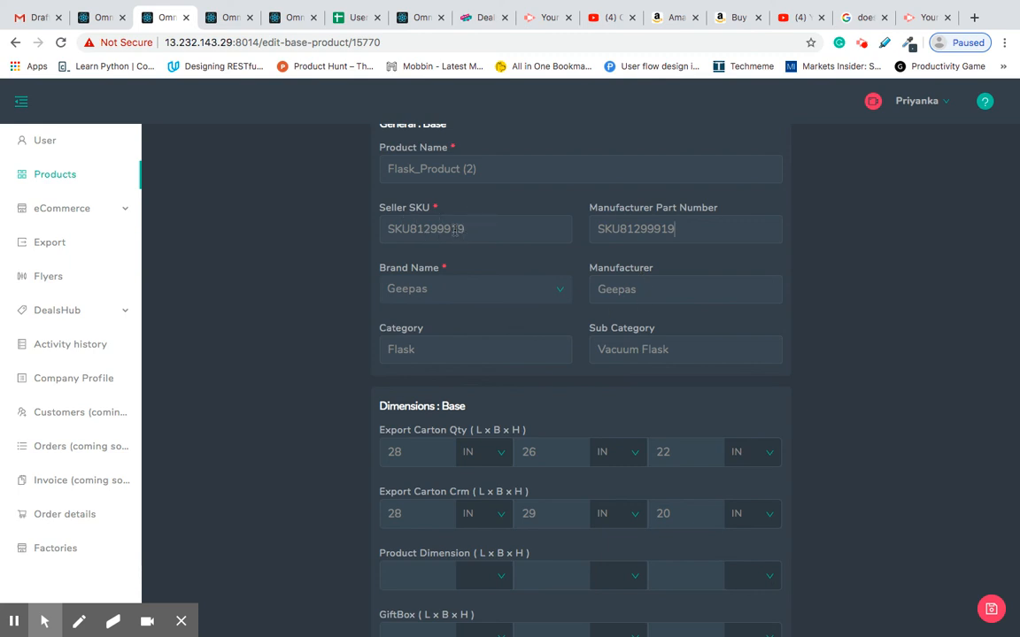
- Change the Sub Category to Steel Flask and save the base product
scroll(454, 228, "up", 1)
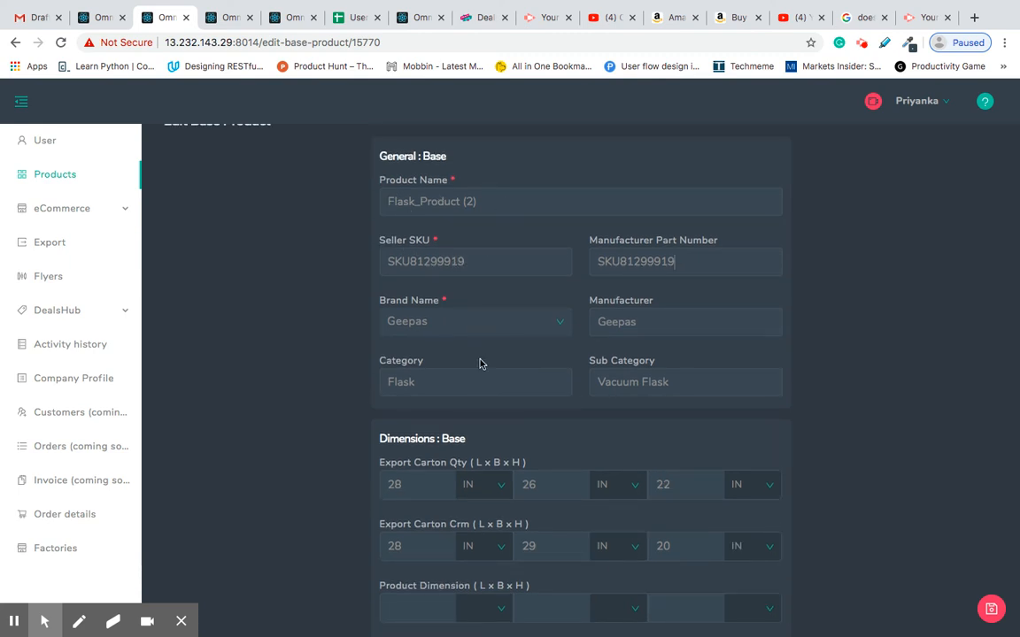
double_click(630, 382)
key("BackSpace")
type("Steel")
left_click(991, 609)
- Go to the Products list, expand Flask_Product (2) to check its variants' domain, and collapse it again
left_click(60, 167)
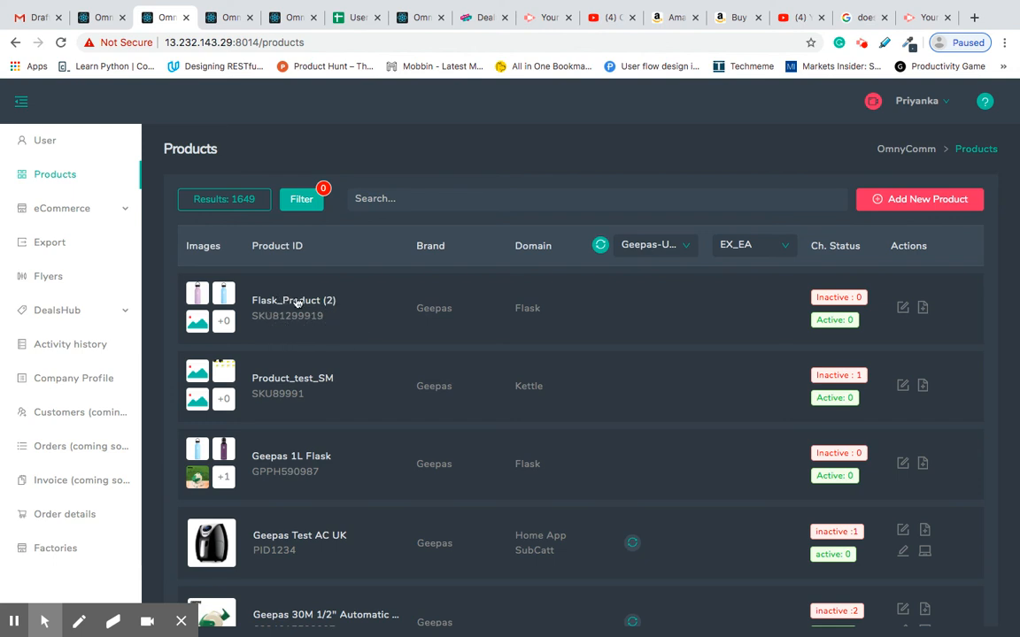
left_click(366, 310)
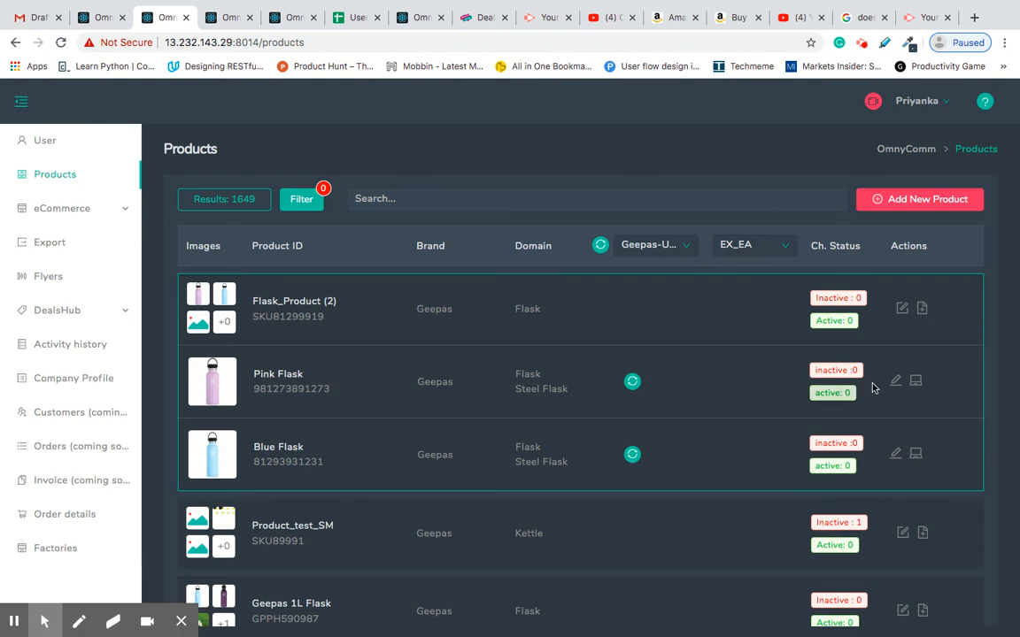
left_click(346, 313)
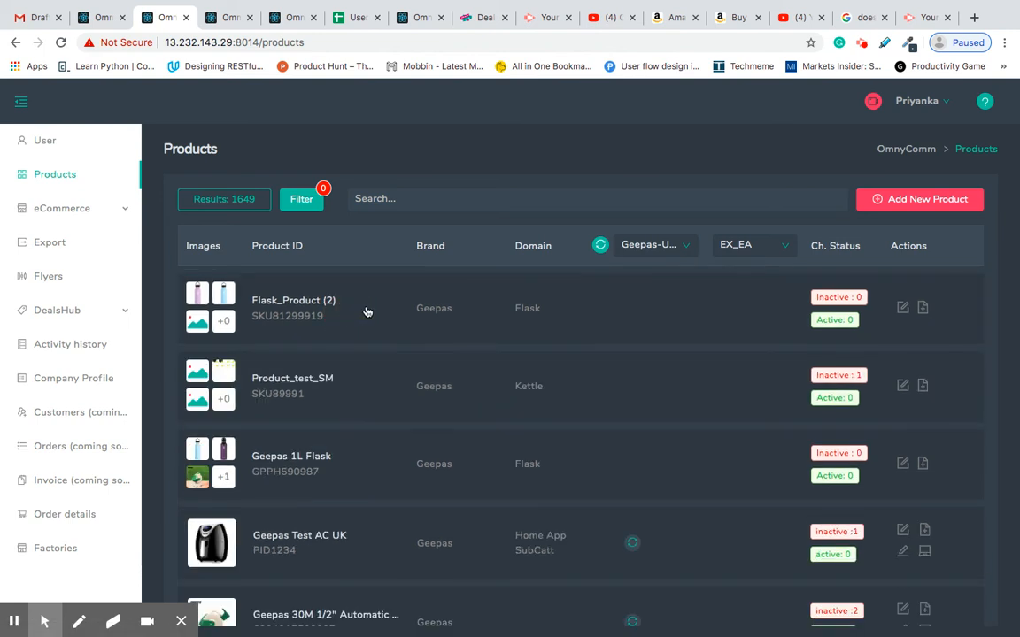
left_click(365, 312)
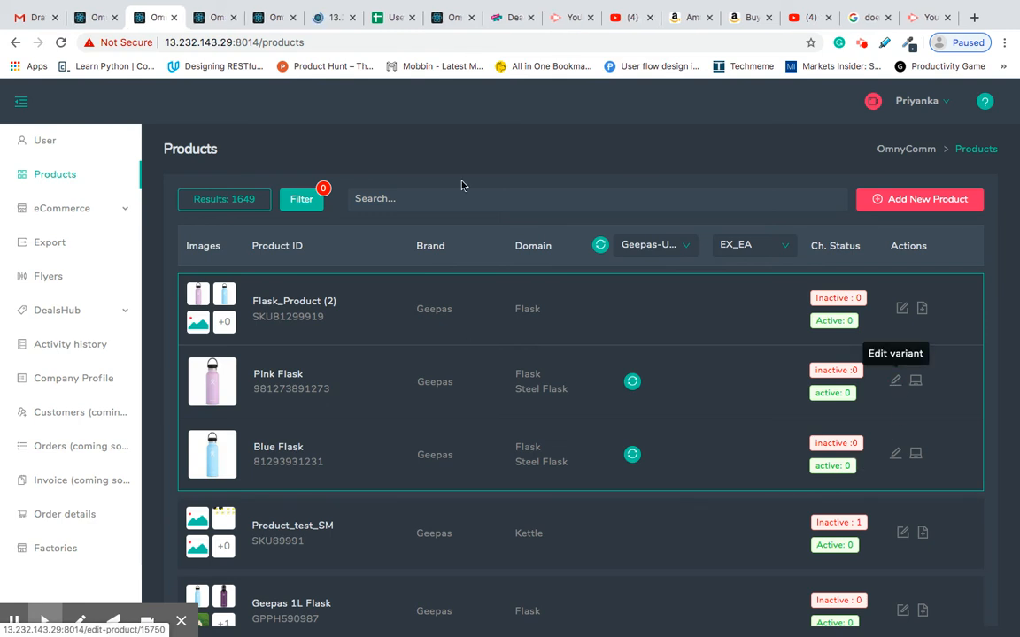
left_click(369, 303)
- Open the Geepas Test AC UK variant's edit form in a new tab, show all its images and look over its base data
scroll(379, 462, "down", 3)
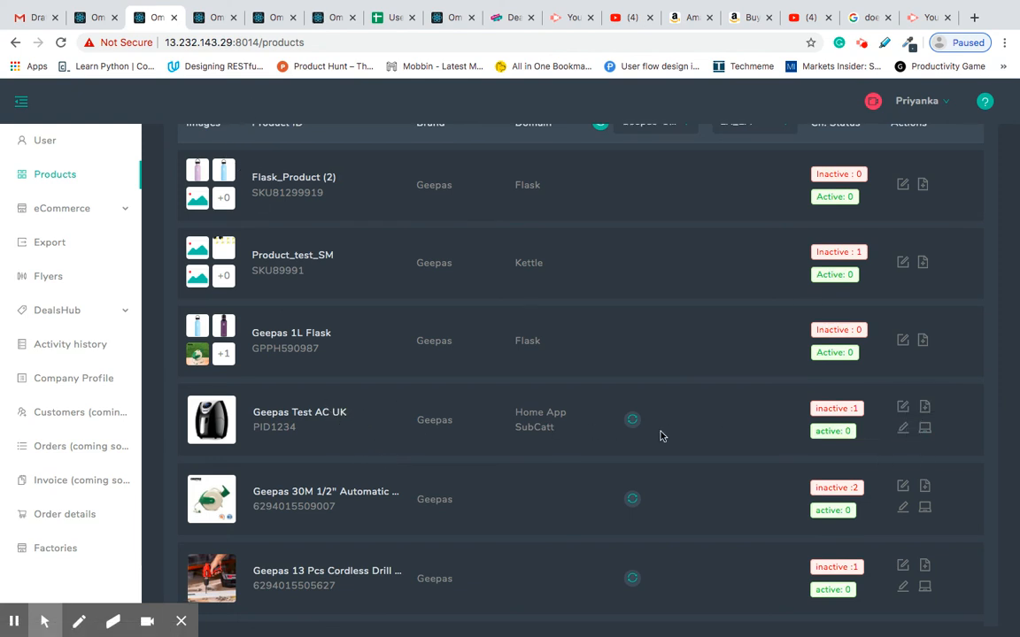
left_click(903, 431)
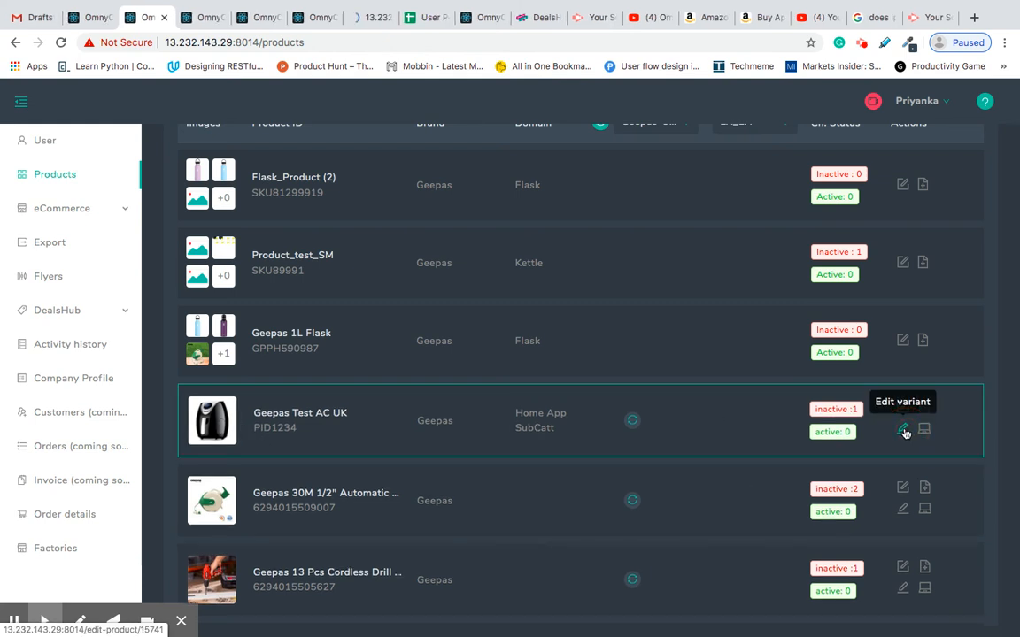
left_click(372, 23)
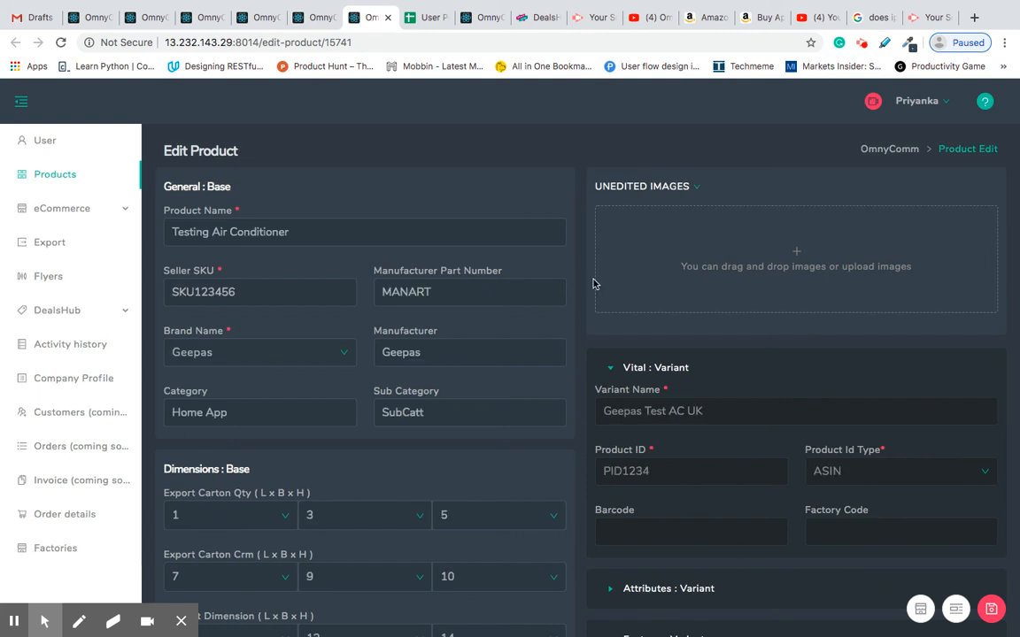
left_click(699, 190)
left_click(611, 504)
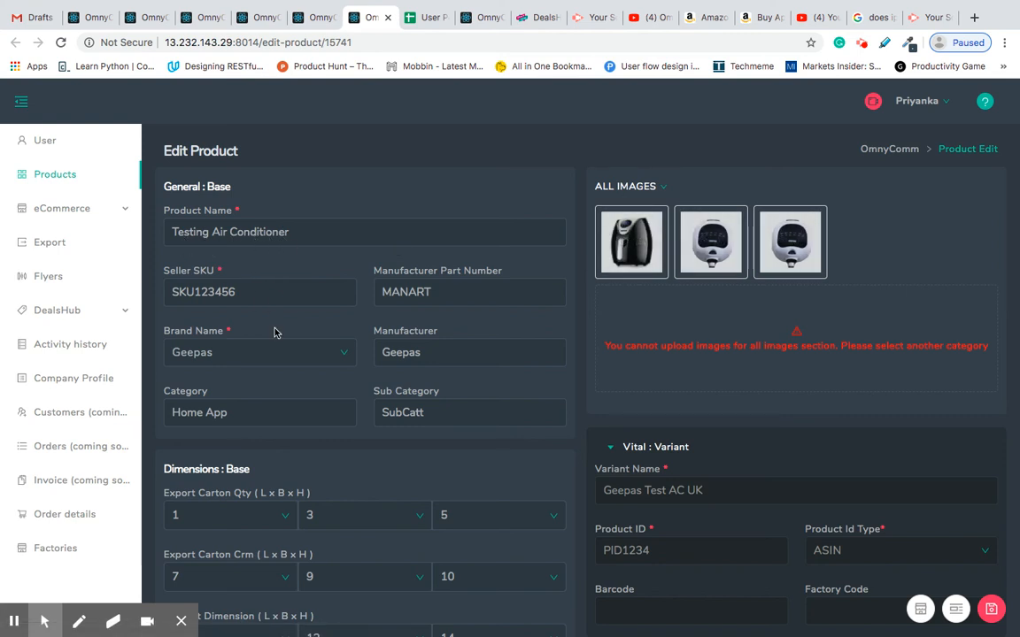
scroll(299, 397, "down", 3)
scroll(301, 400, "down", 1)
scroll(706, 278, "up", 4)
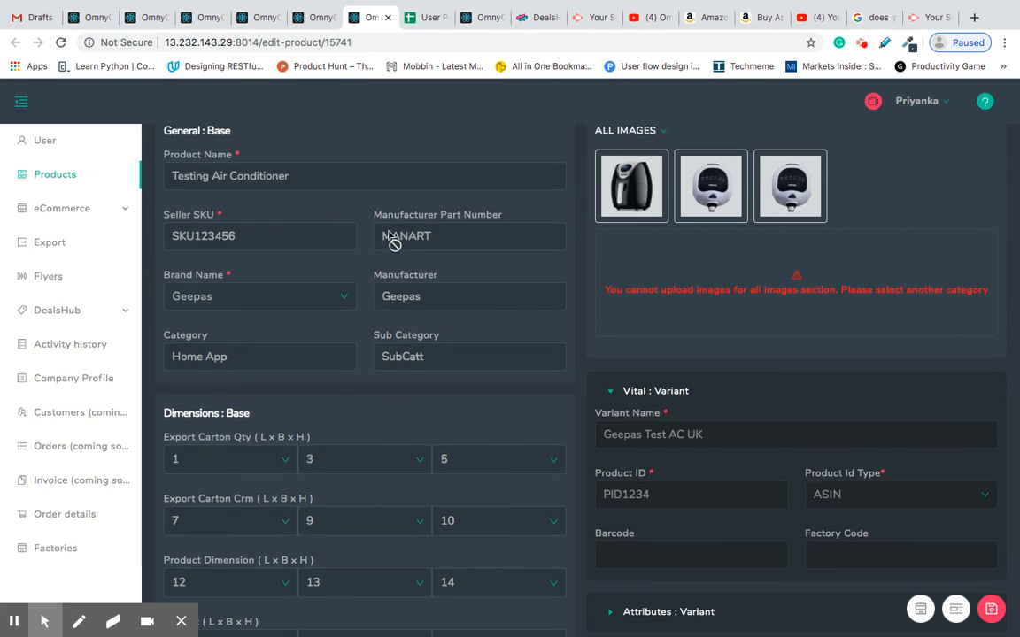
- Change the variant name to Geepas Test AC US and the Product ID to PID12777181, and save the product
scroll(389, 239, "up", 1)
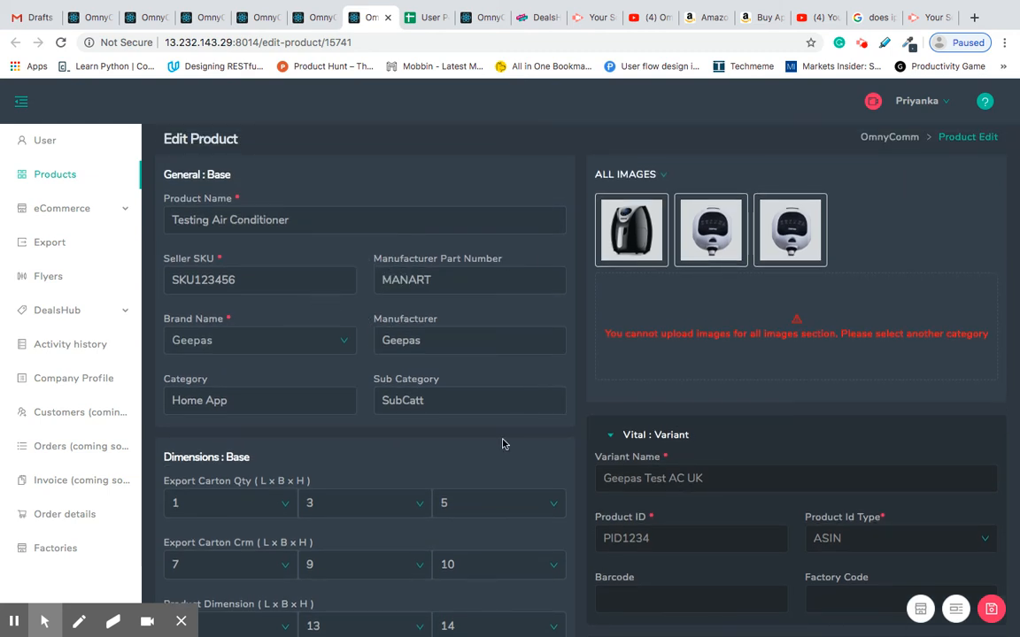
scroll(648, 524, "down", 3)
left_click(726, 351)
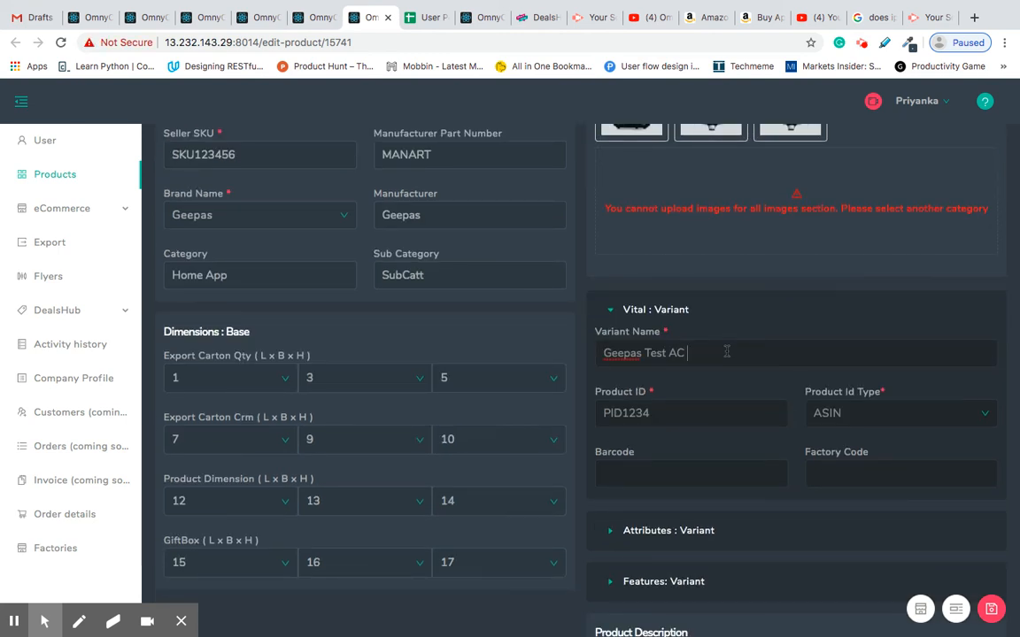
scroll(871, 423, "down", 2)
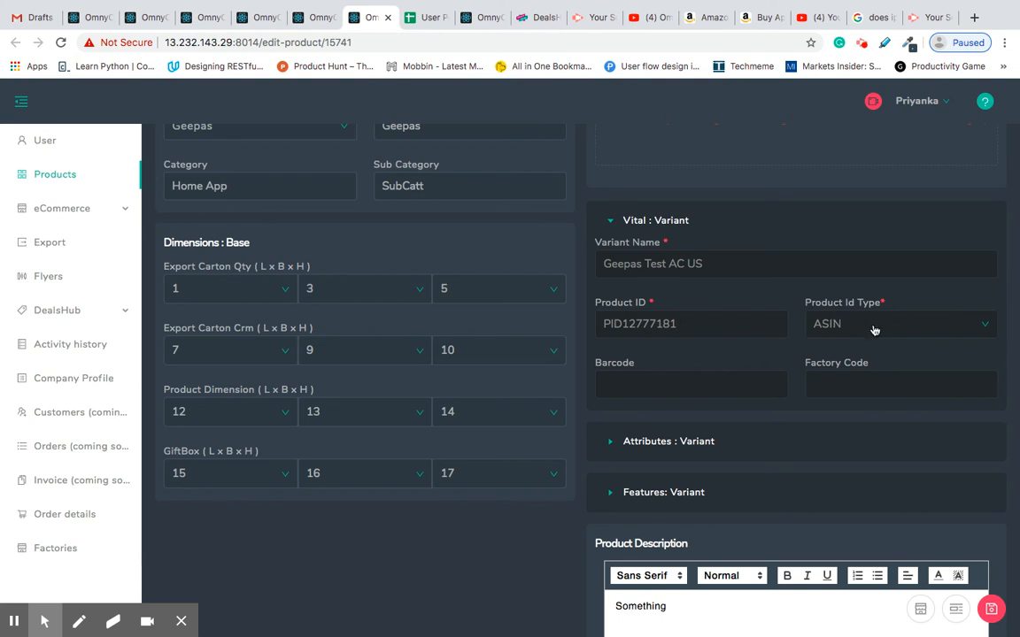
scroll(885, 398, "down", 3)
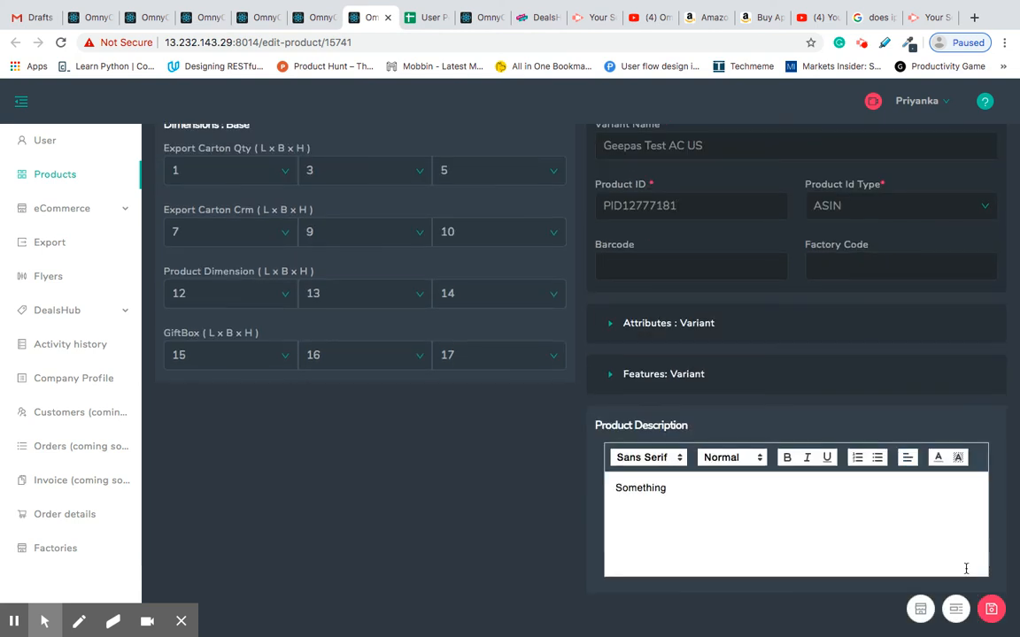
left_click(995, 610)
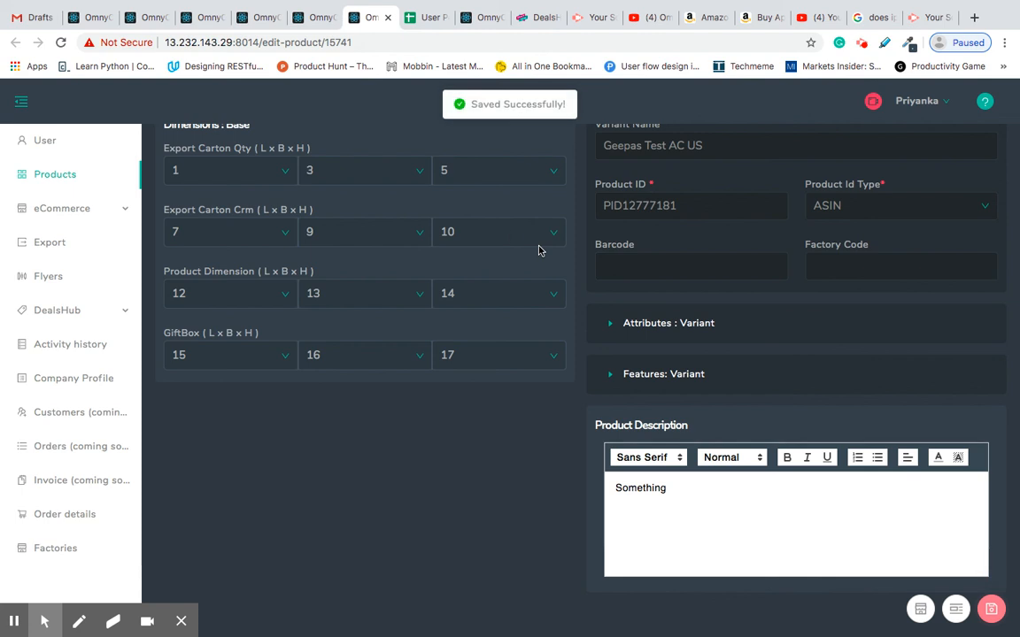
- Return to the Products list in the first tab and check the entry for Geepas Test AC US
left_click(116, 17)
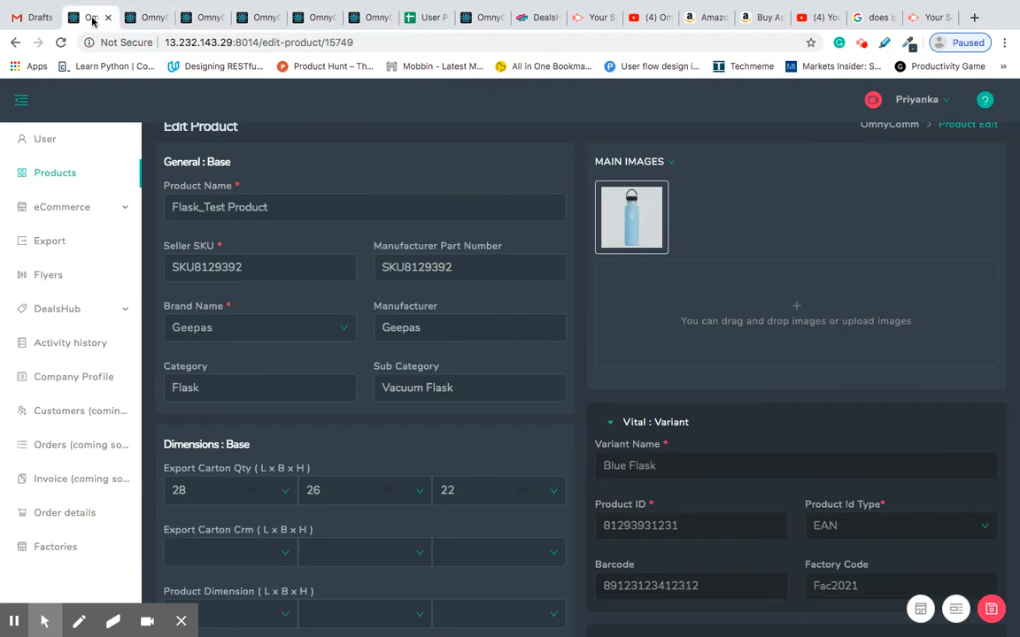
left_click(56, 175)
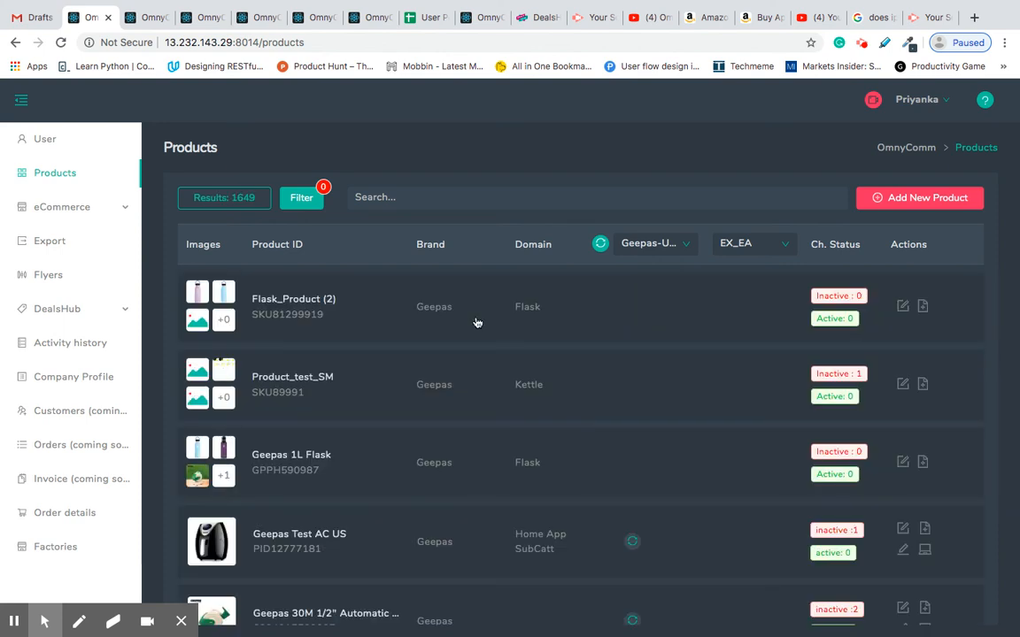
scroll(386, 478, "down", 2)
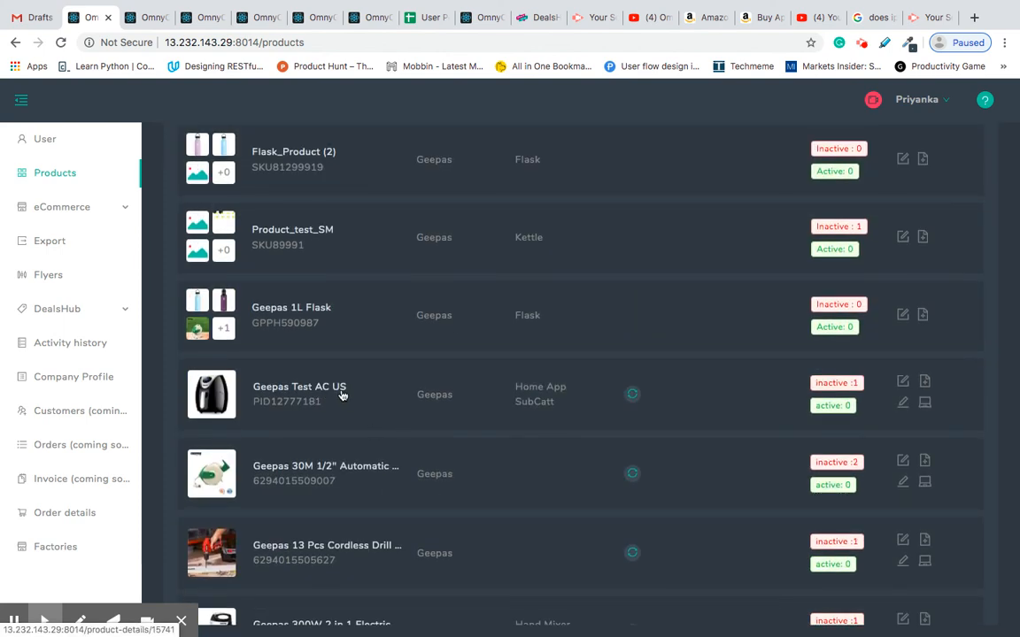
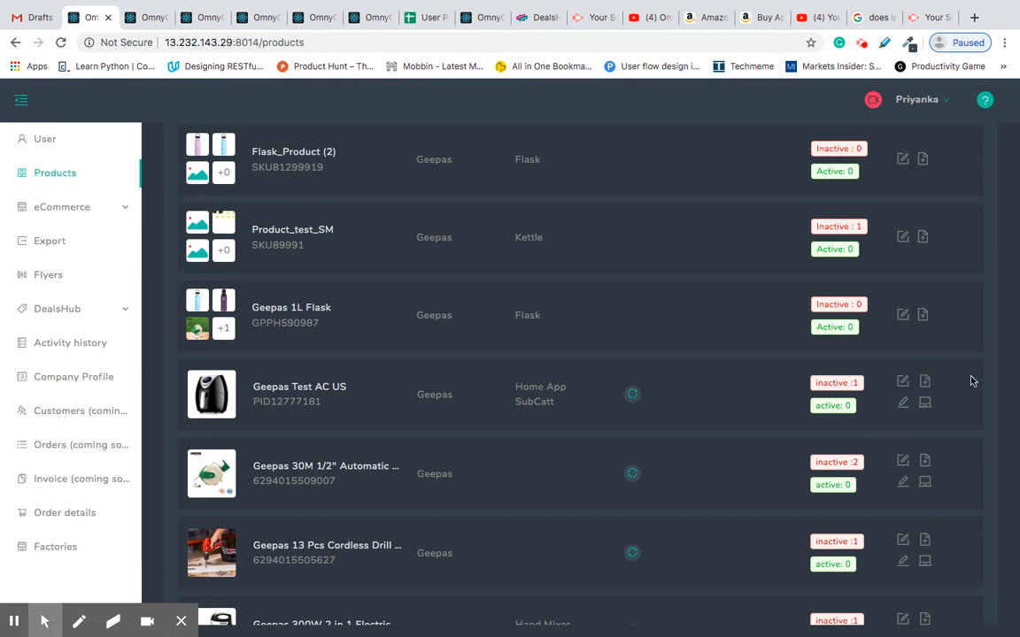
- Open the base product of Geepas Test AC US for editing, look over its general and dimension data, and return to the Products list
left_click(904, 383)
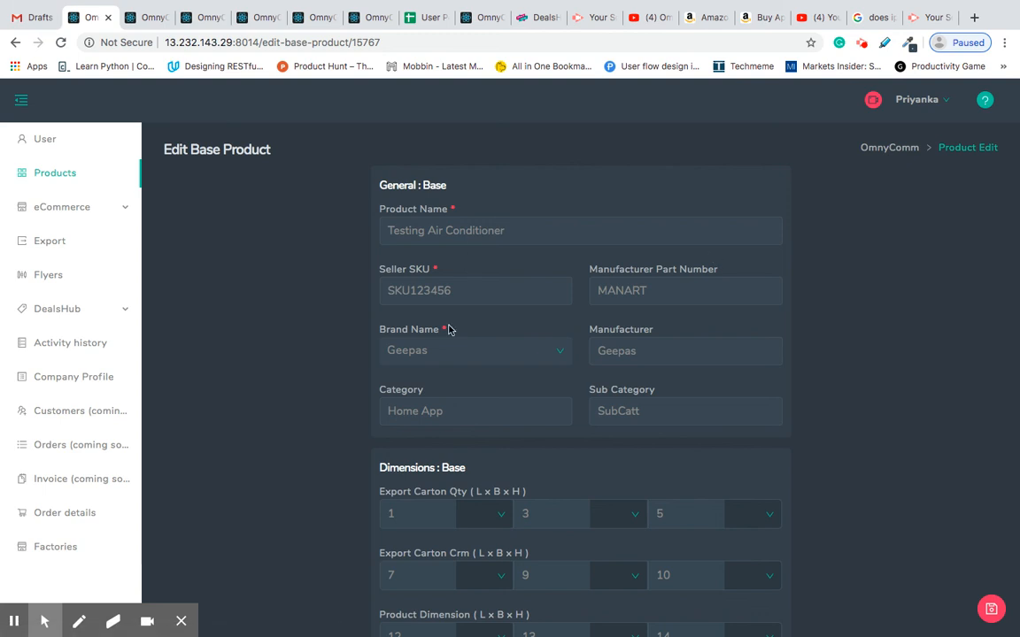
scroll(470, 469, "down", 3)
scroll(435, 206, "up", 2)
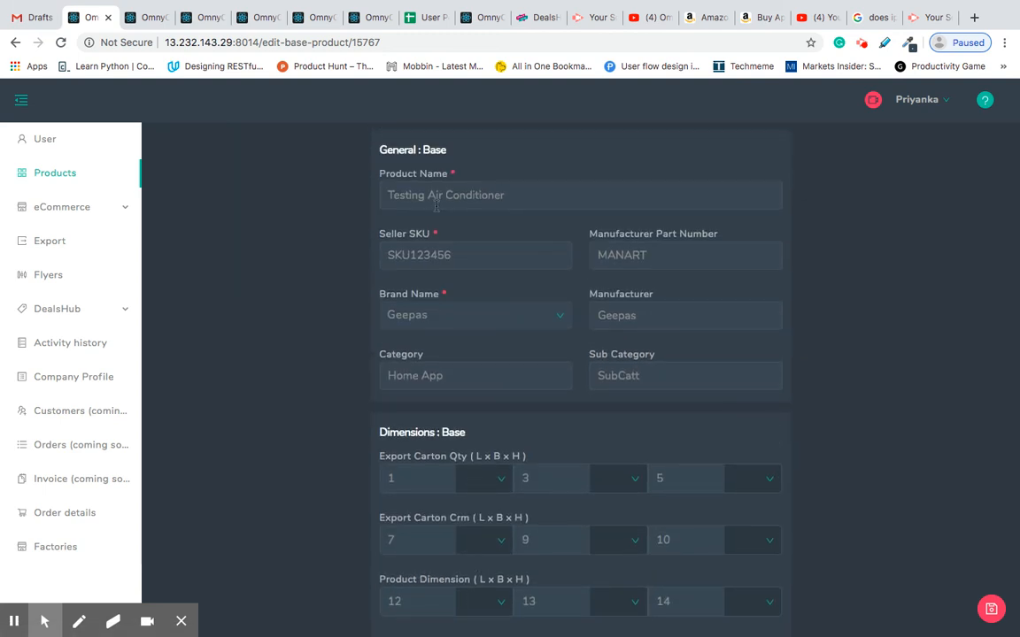
left_click(46, 168)
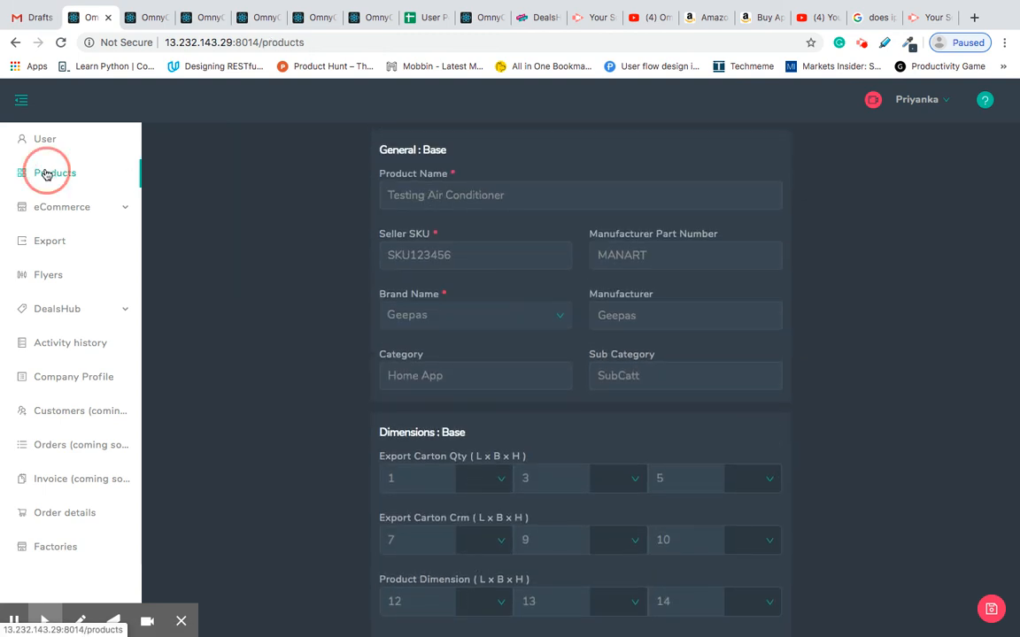
- Close surplus product tabs and look over the Pink Flask variant's edit form
left_click(144, 19)
left_click(203, 18)
left_click(248, 17)
left_click(202, 18)
left_click(221, 17)
left_click(221, 18)
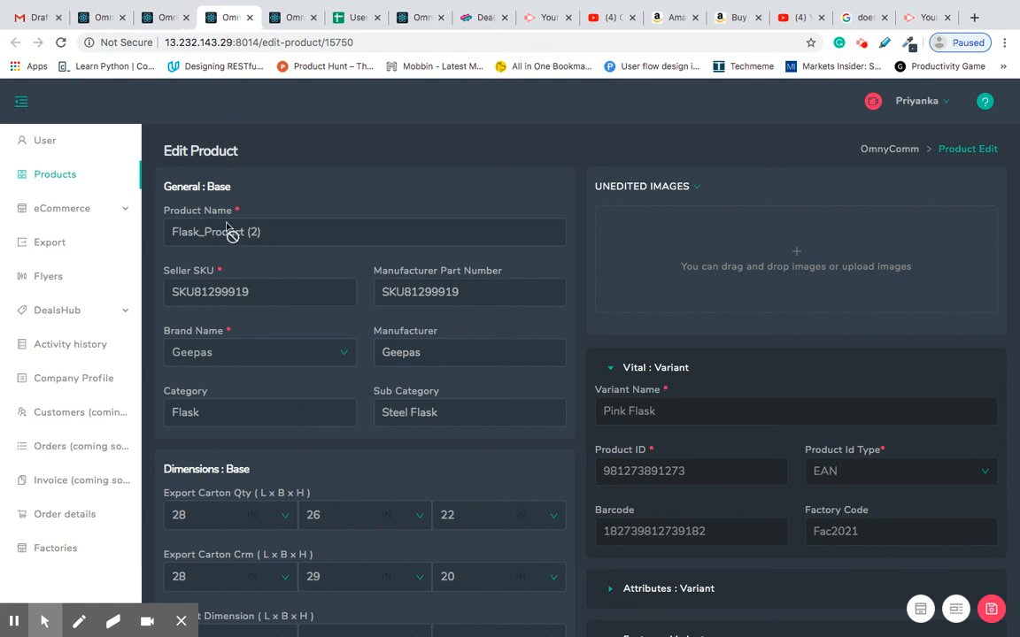
scroll(500, 417, "down", 2)
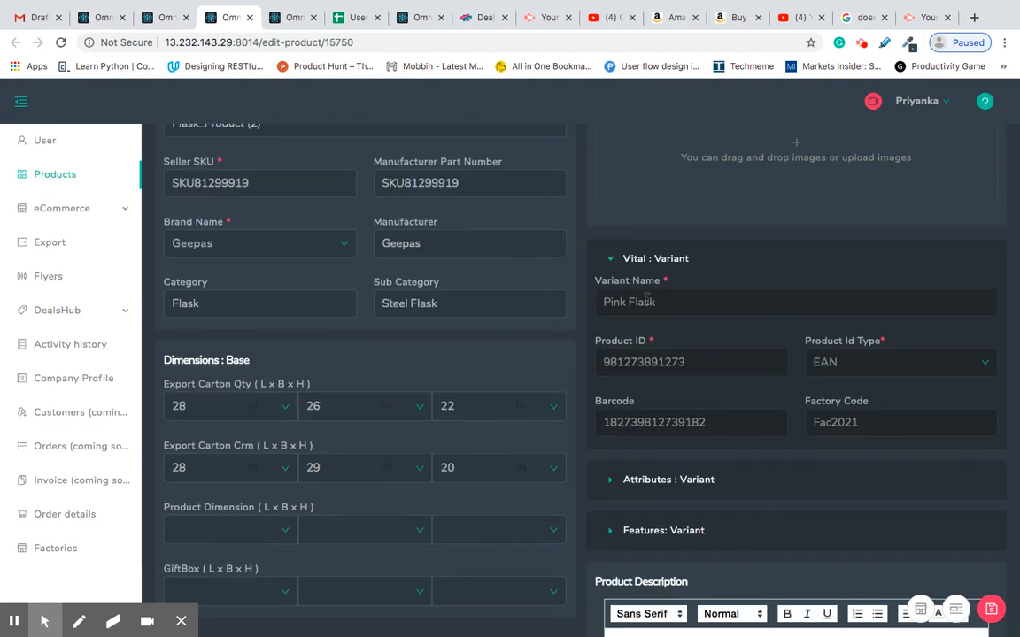
scroll(505, 421, "up", 2)
- Expand Flask_Product (2) in the Products list, open the Pink Flask variant's edit form in a new tab, and close its old tab
left_click(95, 18)
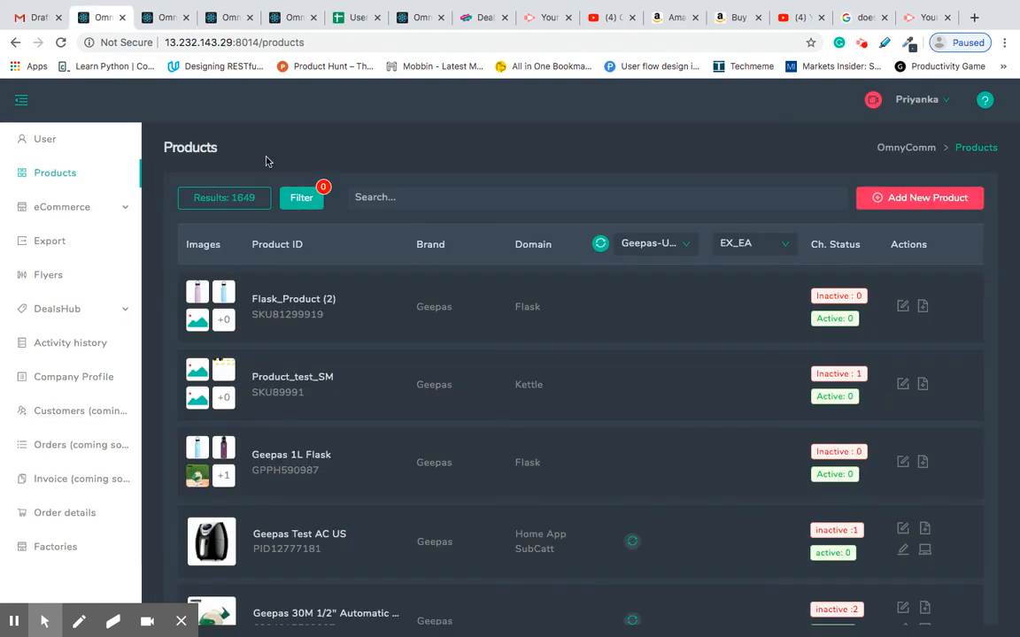
left_click(302, 299)
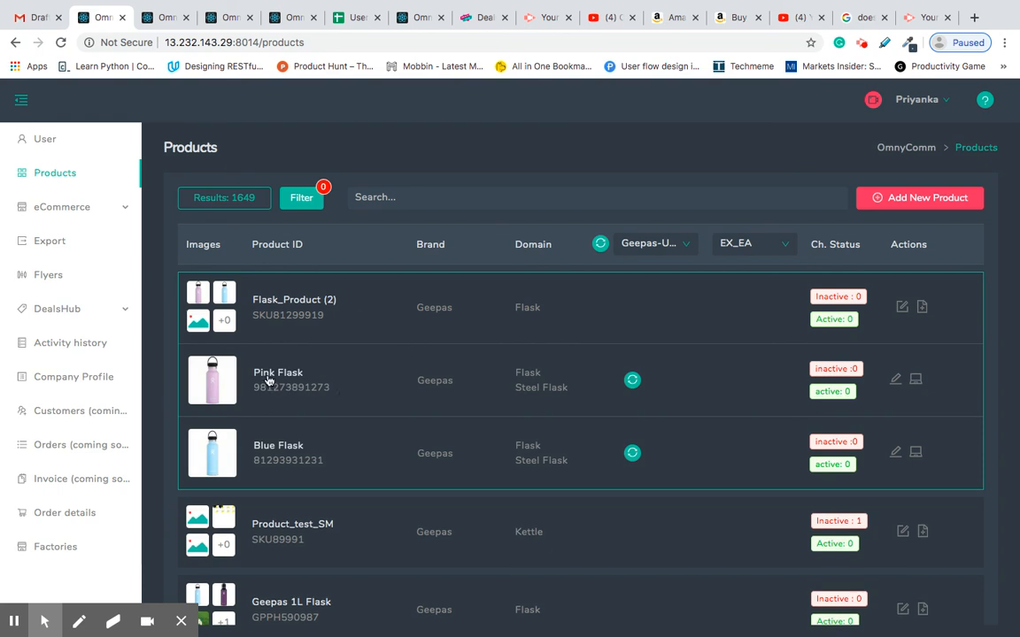
left_click(895, 383, "super")
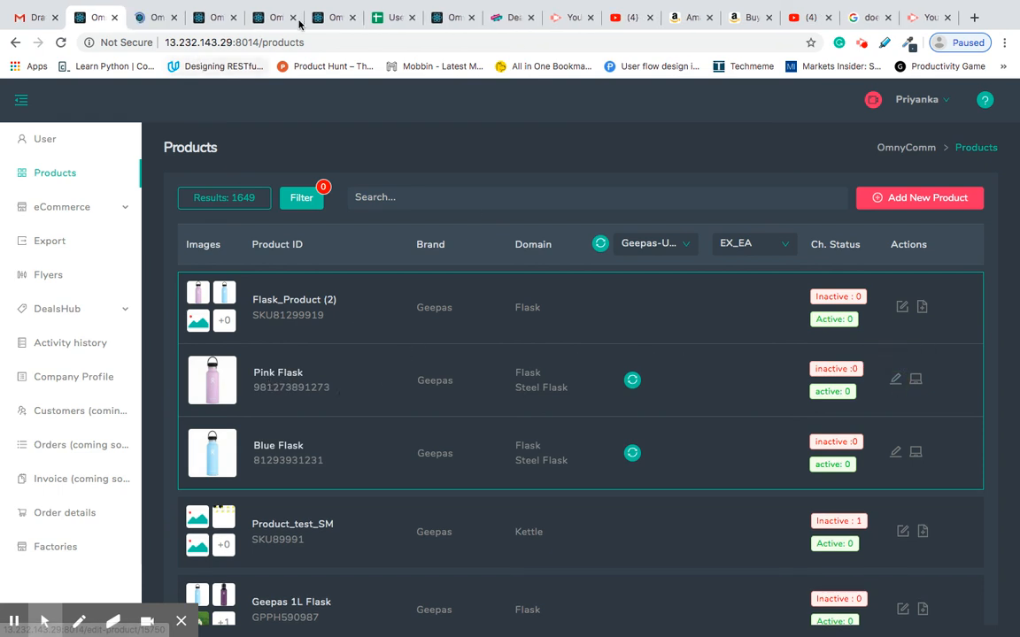
left_click(152, 26)
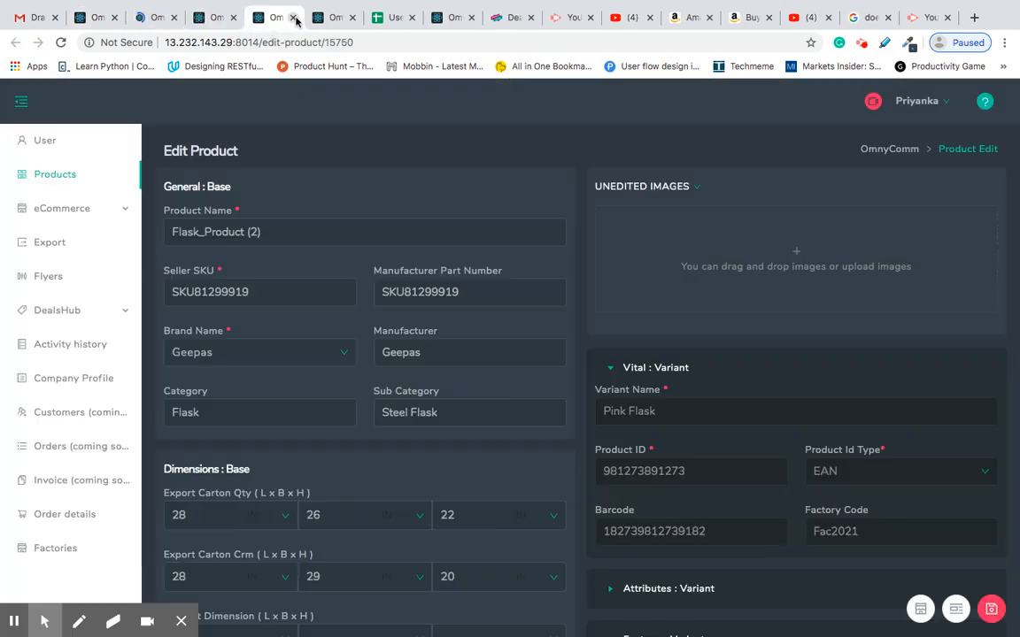
left_click(268, 29)
left_click(157, 22)
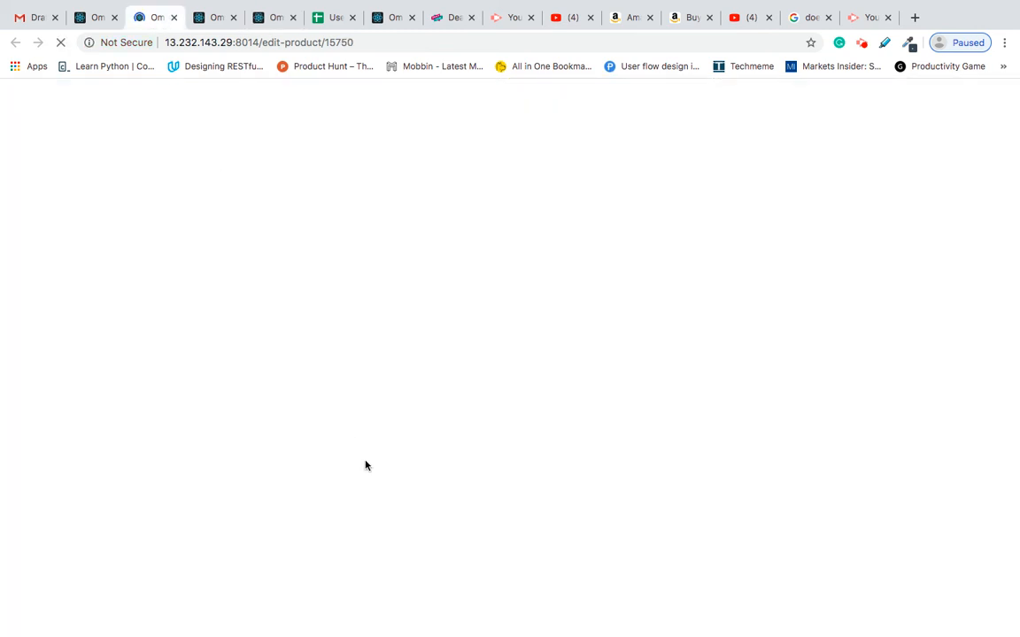
- Look over the variant's base and variant data and change the variant name to Baby Pink Flask
scroll(677, 396, "down", 3)
scroll(677, 393, "up", 3)
scroll(728, 496, "down", 4)
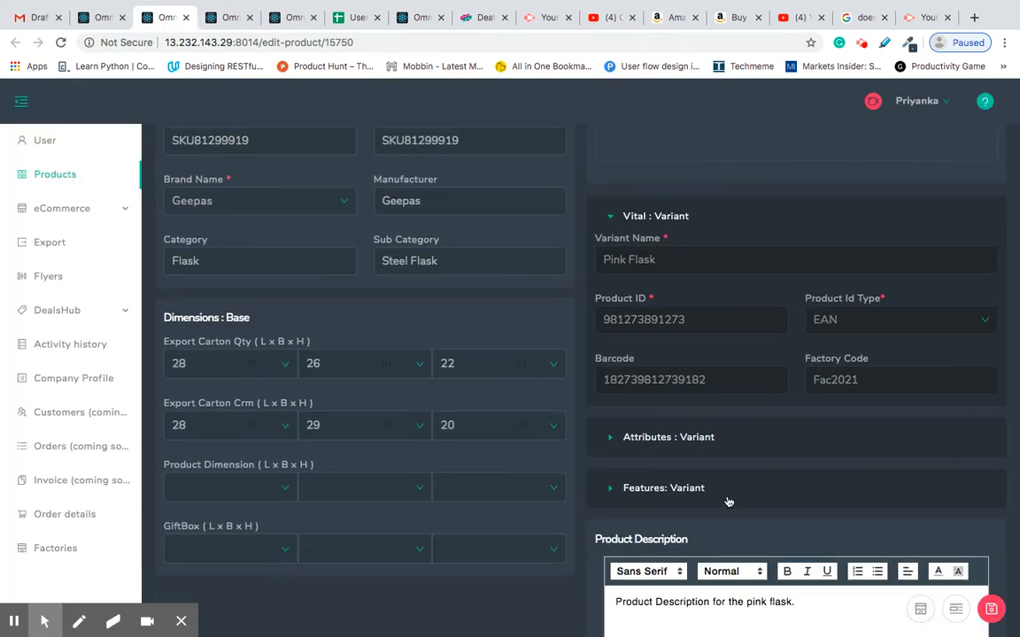
scroll(678, 364, "up", 4)
scroll(619, 355, "up", 1)
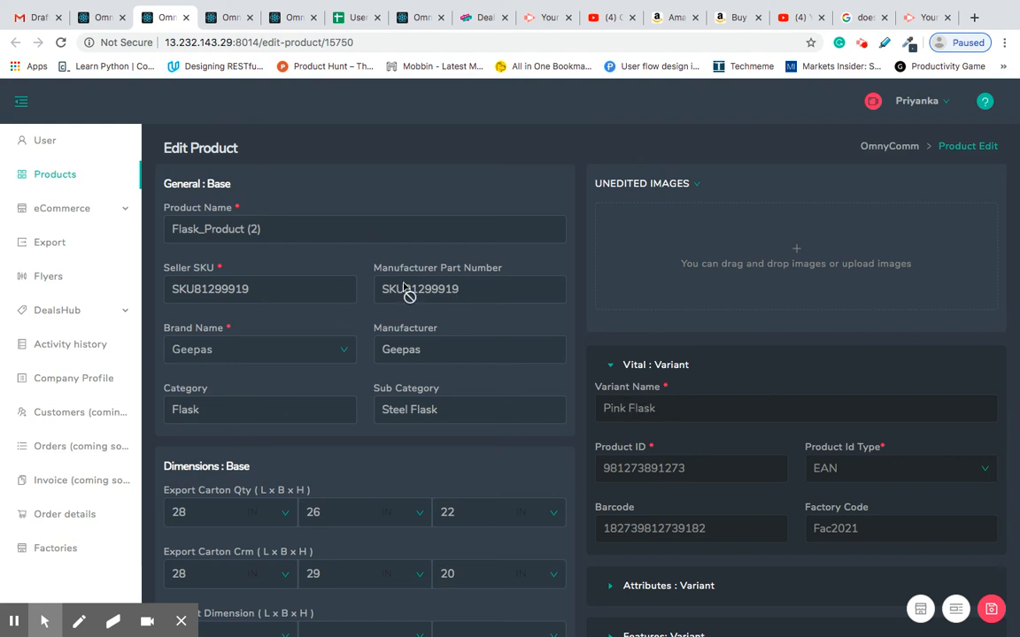
scroll(474, 372, "down", 3)
left_click(667, 292)
type("Baby")
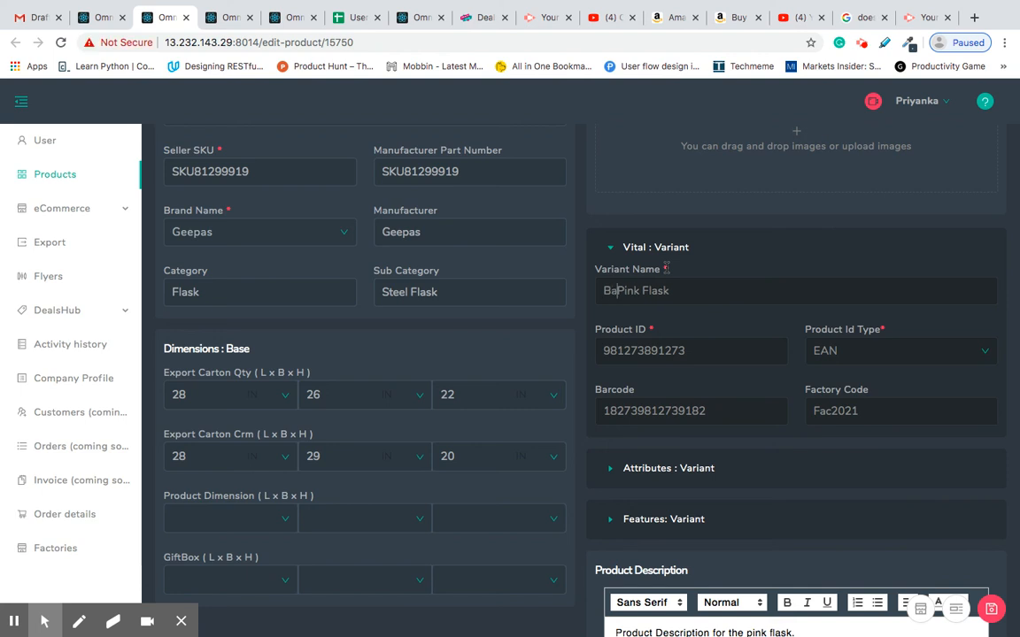
- Switch the image category to Sub Images and upload hydro-flask_21_0003_purple_1.jpg from the Product Demo folder
scroll(713, 345, "down", 4)
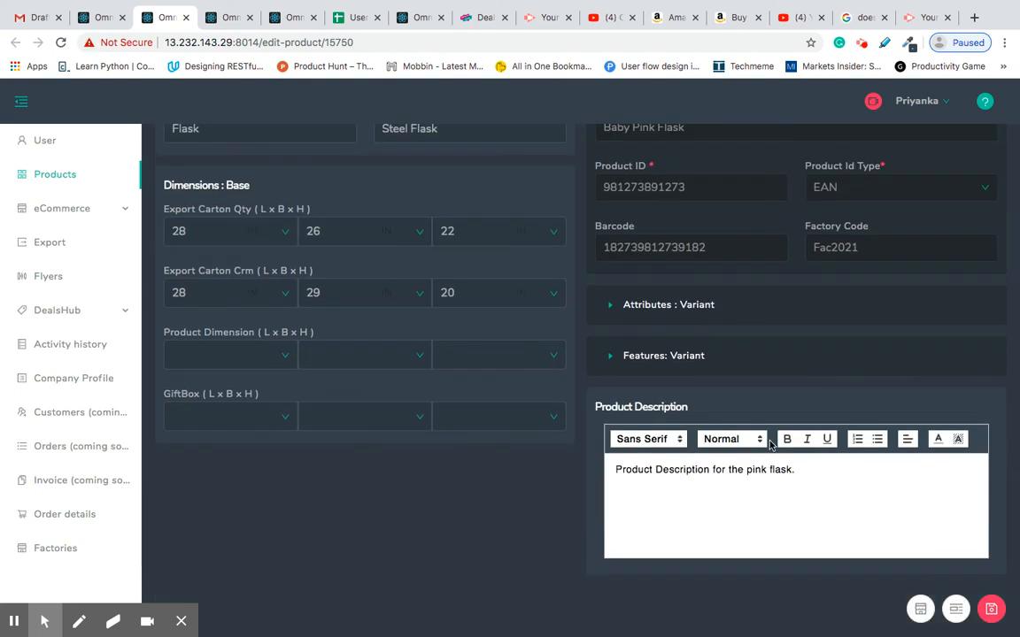
scroll(672, 292, "up", 7)
left_click(694, 184)
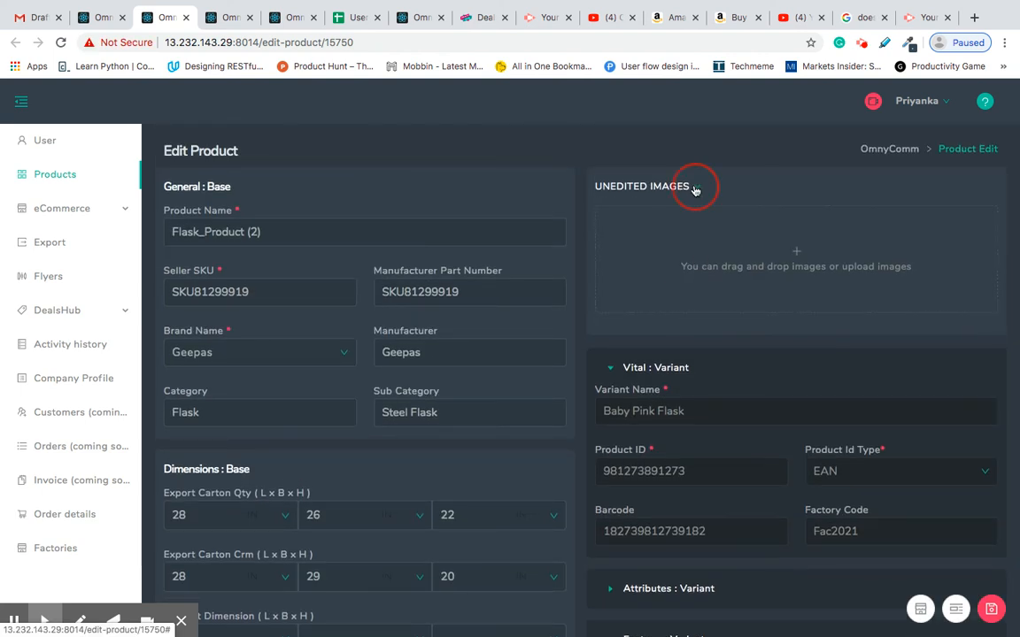
left_click(676, 230)
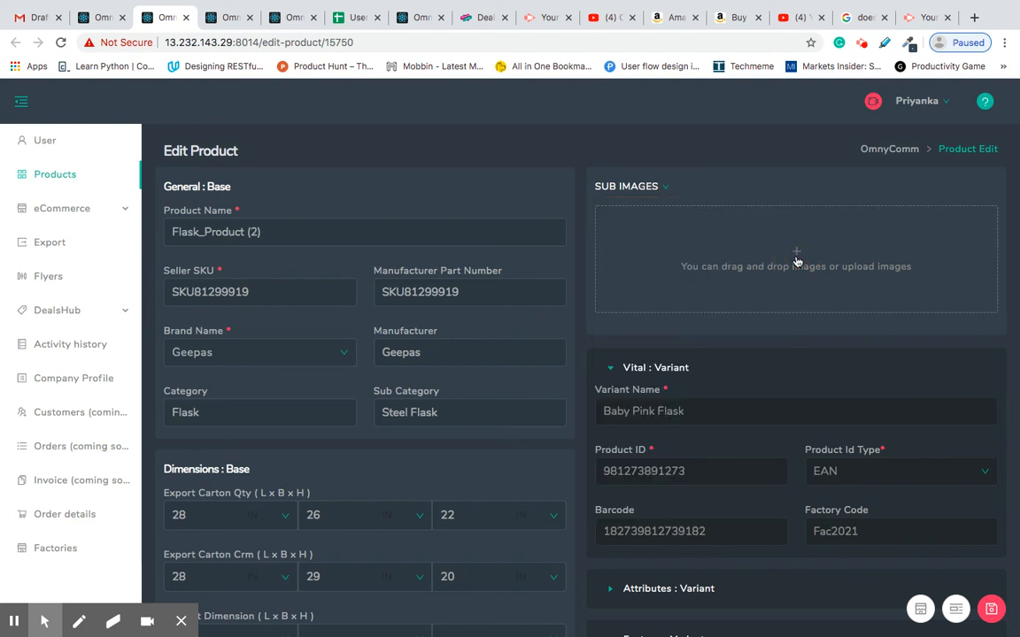
left_click(796, 260)
left_click(157, 35)
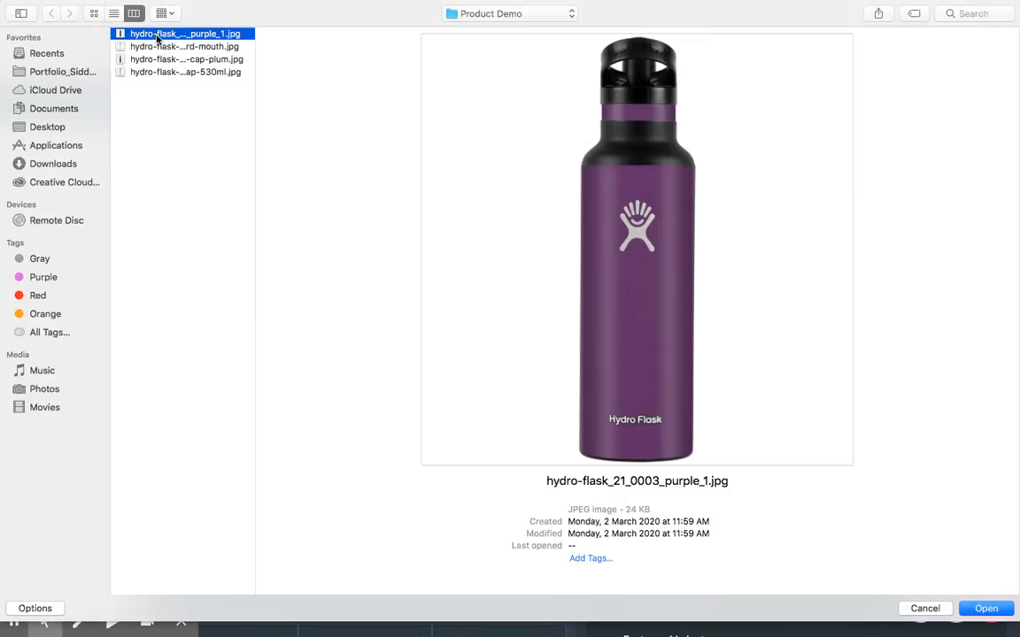
double_click(157, 34)
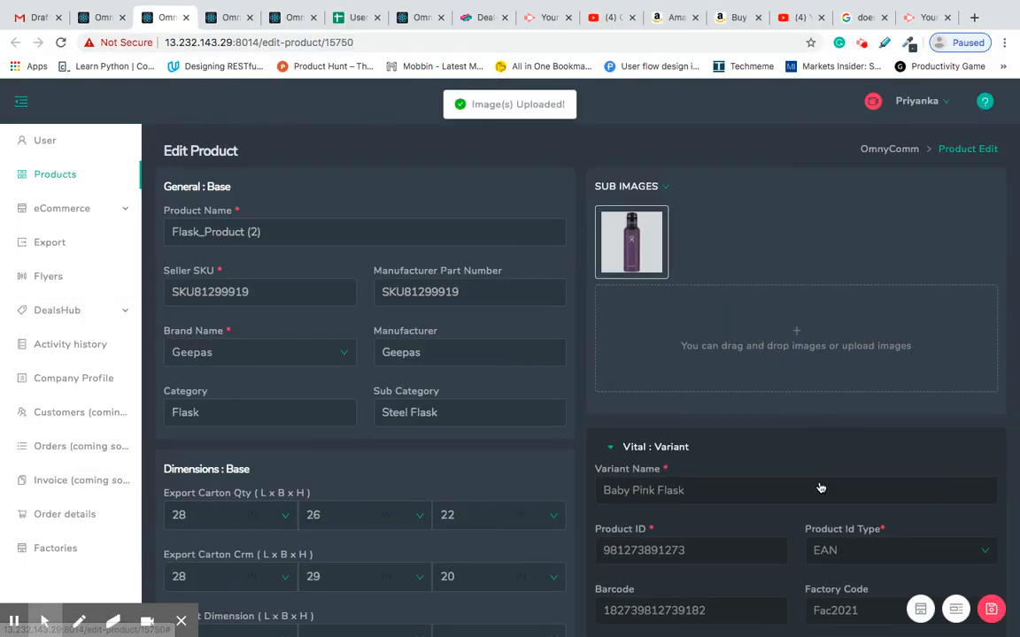
- Save the Baby Pink Flask variant and look over the saved form
scroll(820, 487, "down", 2)
left_click(991, 609)
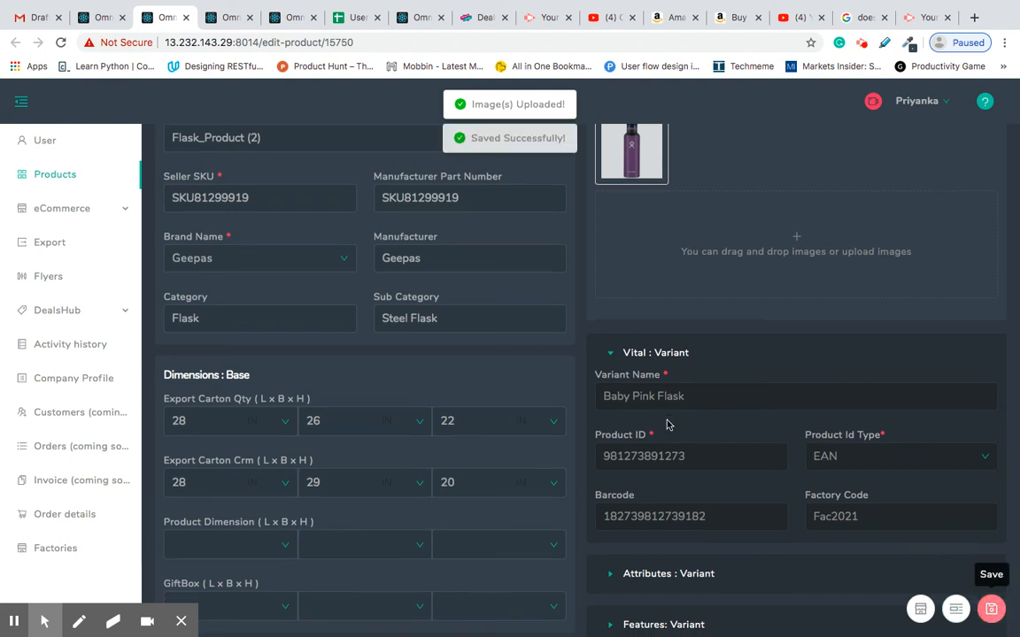
scroll(668, 425, "down", 5)
scroll(653, 352, "up", 5)
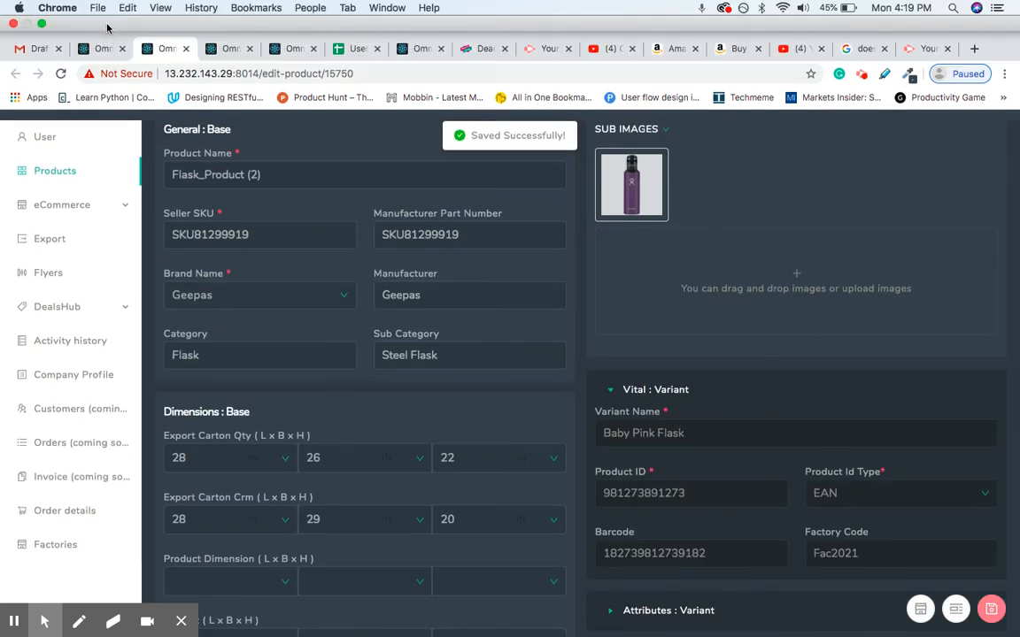
- Return to the Products list, expand Flask_Product (2) to check the renamed variant, and collapse it again
left_click(100, 48)
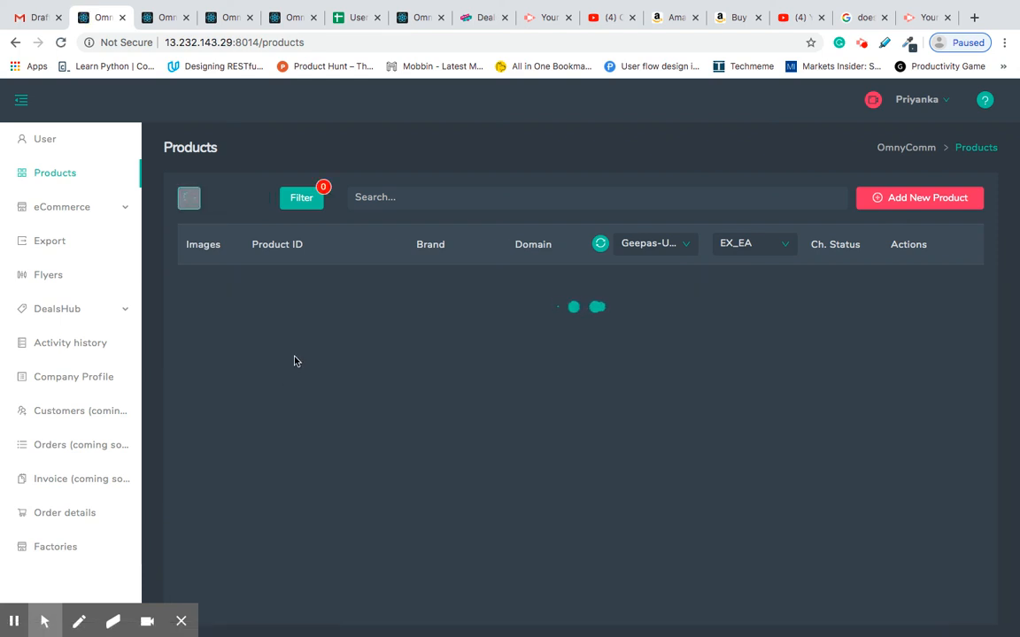
left_click(363, 324)
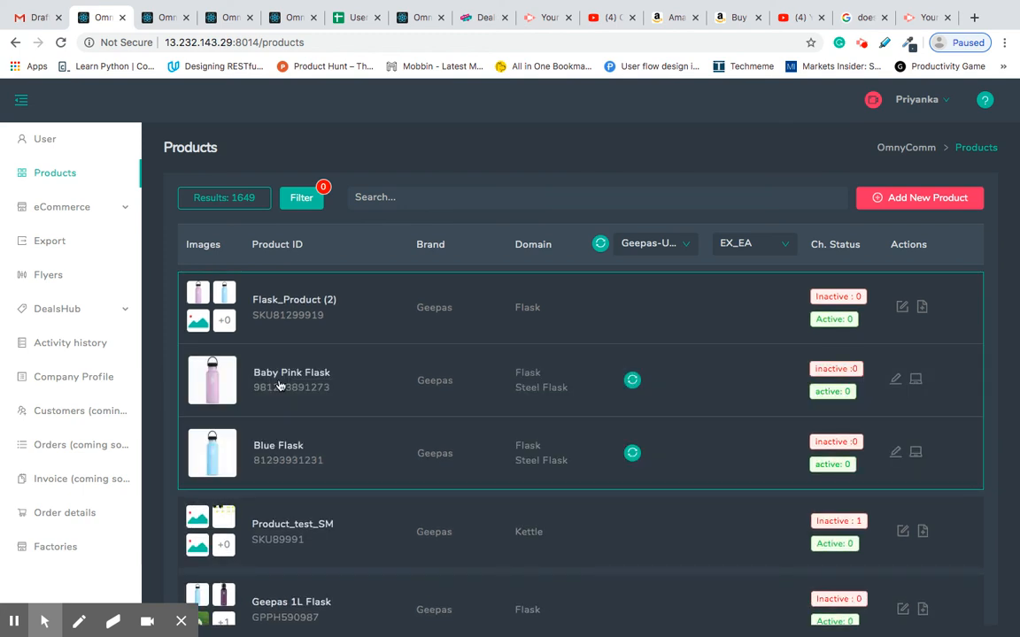
left_click(375, 327)
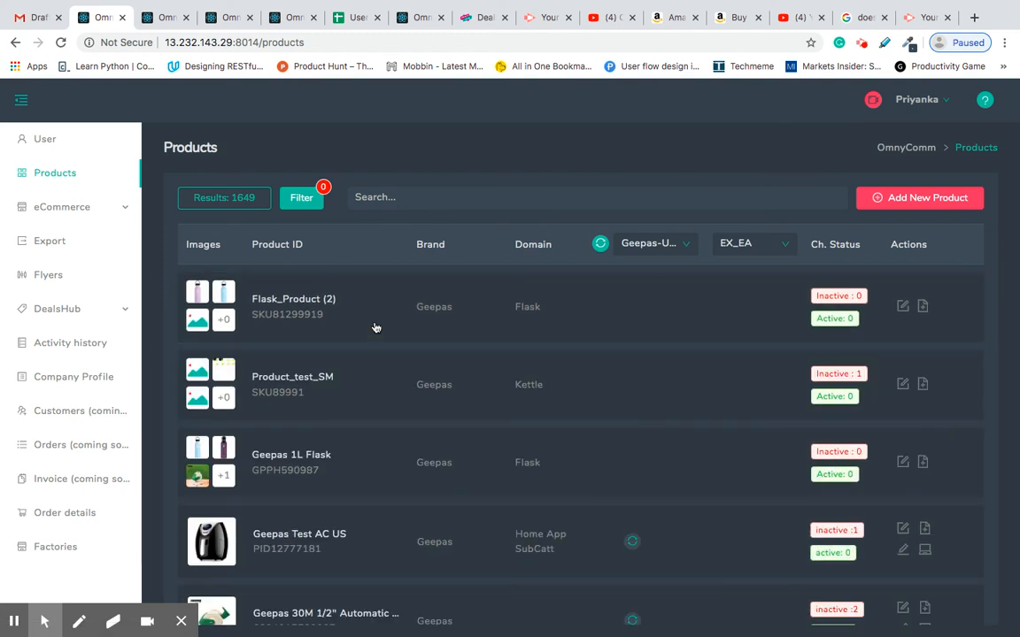
- Review the variants under Flask_Product (2) and open its form for adding a new variant in a new tab
left_click(923, 308)
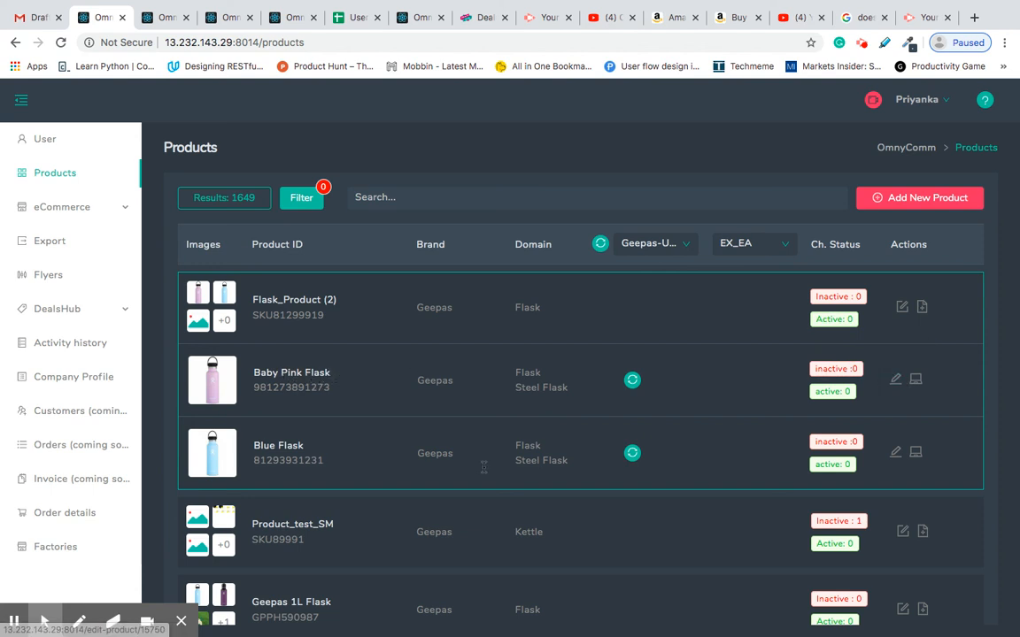
scroll(363, 478, "down", 3)
scroll(356, 365, "up", 2)
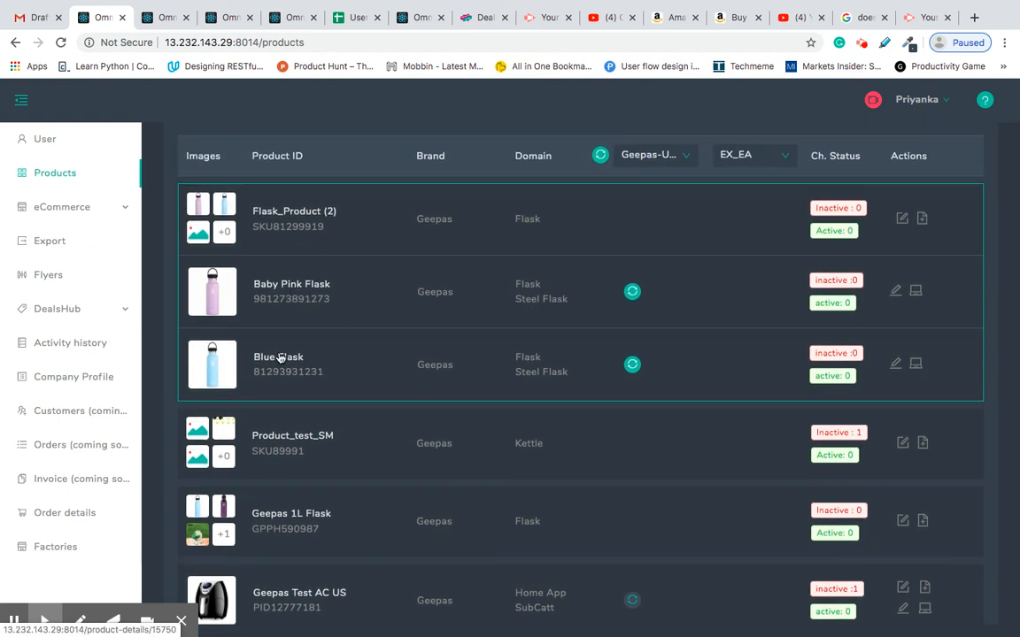
left_click(922, 220, "super")
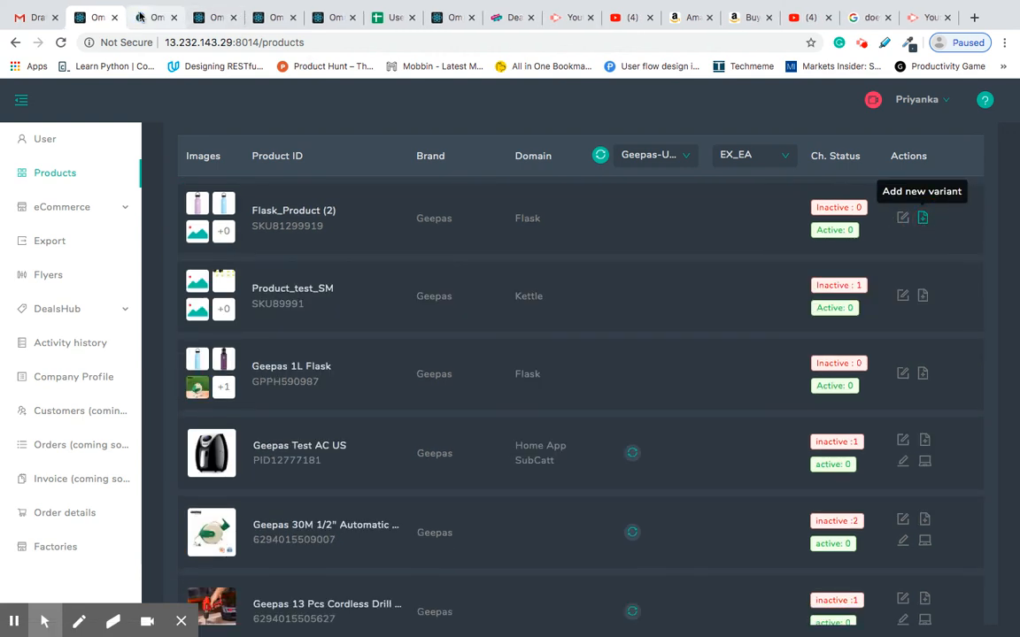
- Look over the prefilled base data and empty variant fields in Flask_Product (2)'s Create New Variant form and close its tab
left_click(139, 17)
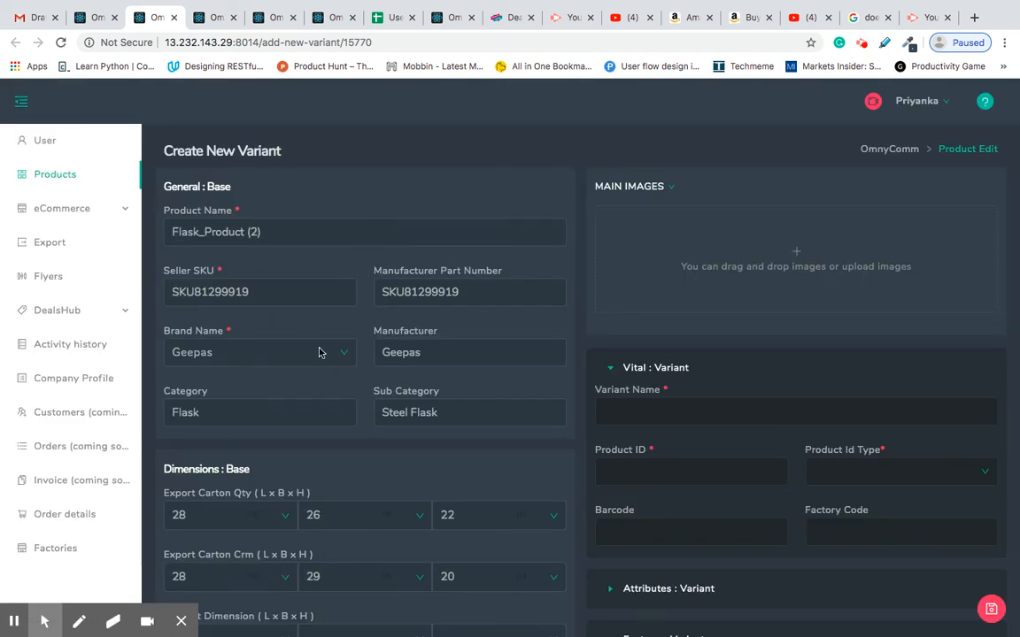
scroll(673, 435, "down", 3)
scroll(678, 591, "down", 3)
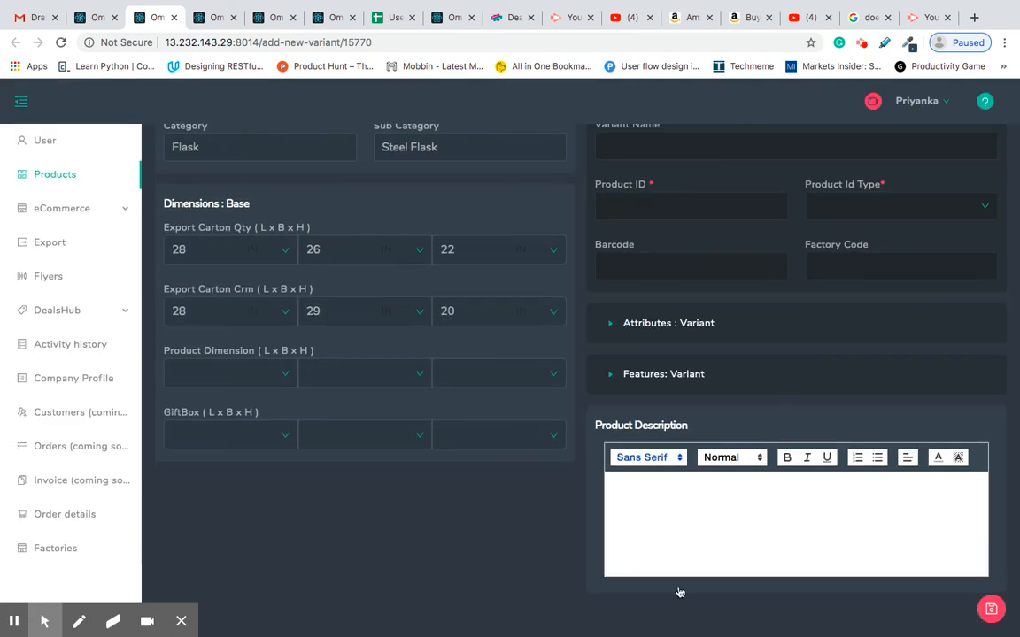
scroll(693, 215, "up", 5)
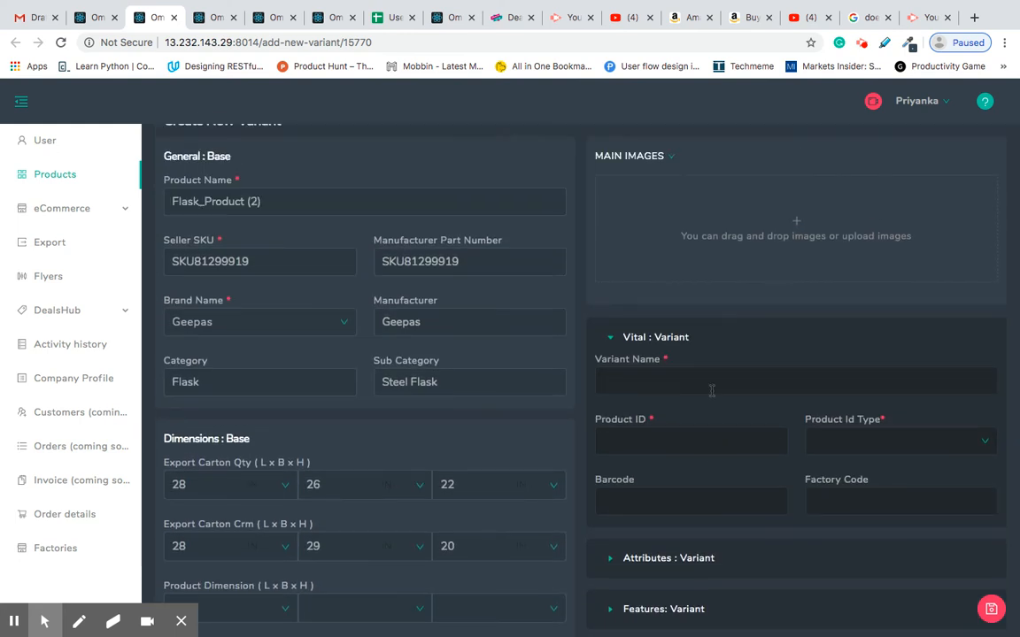
scroll(686, 351, "down", 3)
scroll(685, 350, "up", 3)
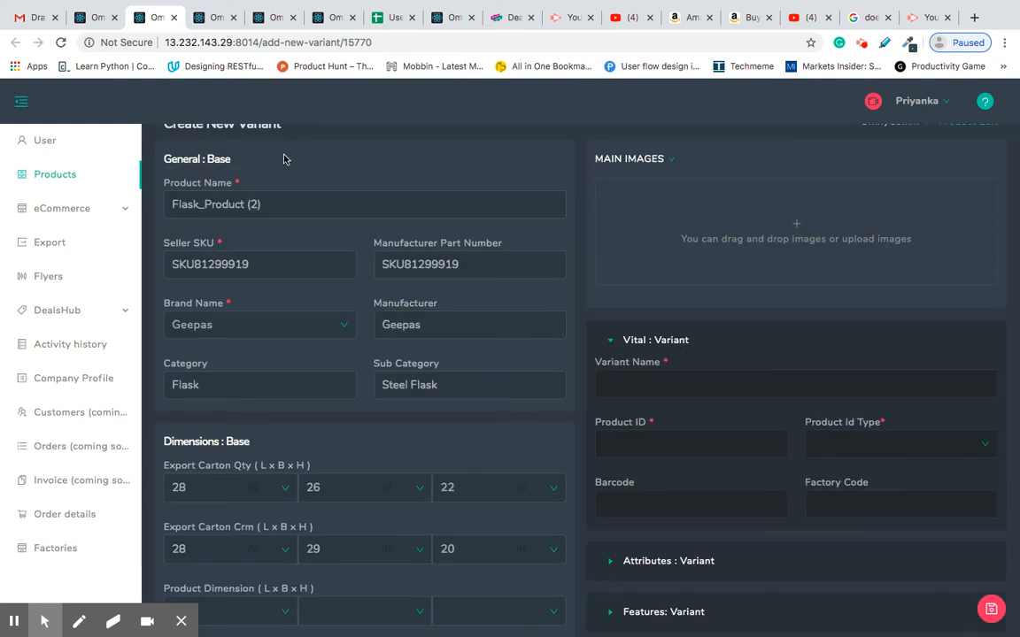
left_click(174, 18)
- Review the Products list, comparing the channel status and available actions of the products with variants and the older Geepas products
scroll(719, 357, "up", 2)
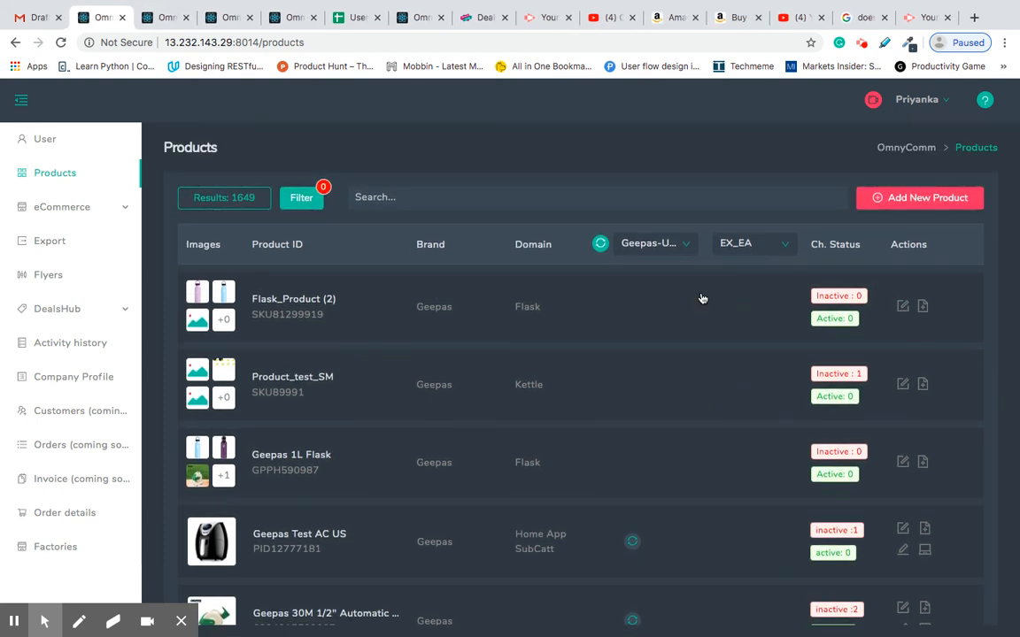
scroll(619, 552, "down", 1)
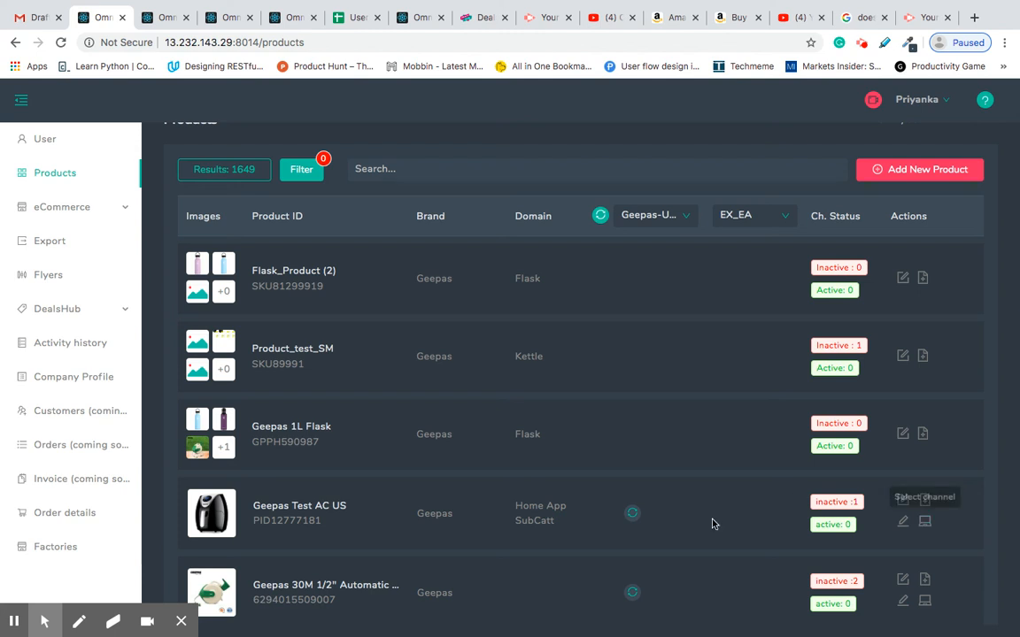
scroll(712, 521, "down", 1)
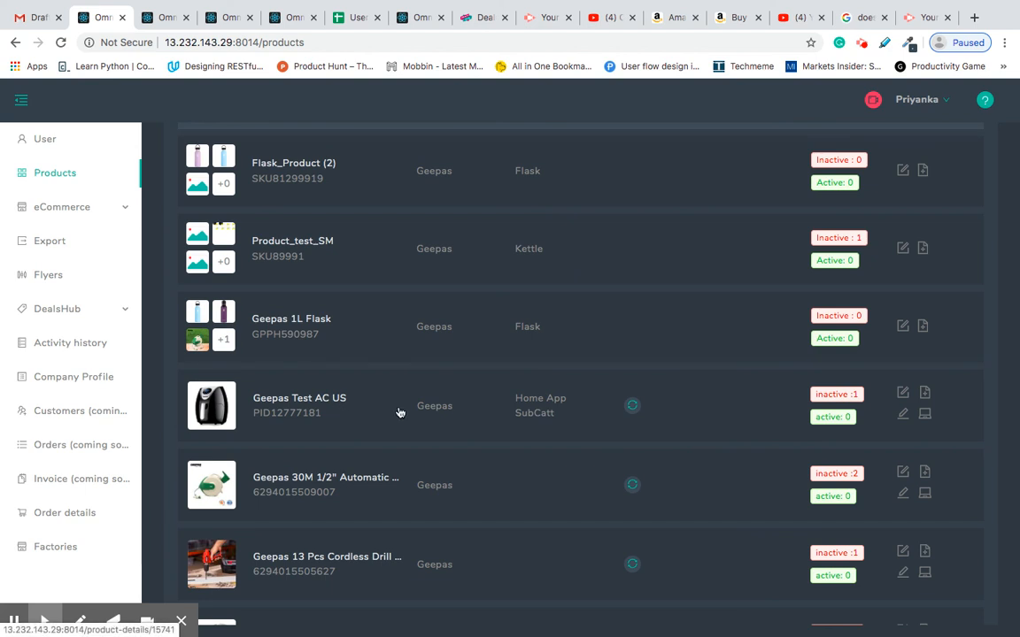
scroll(337, 408, "down", 1)
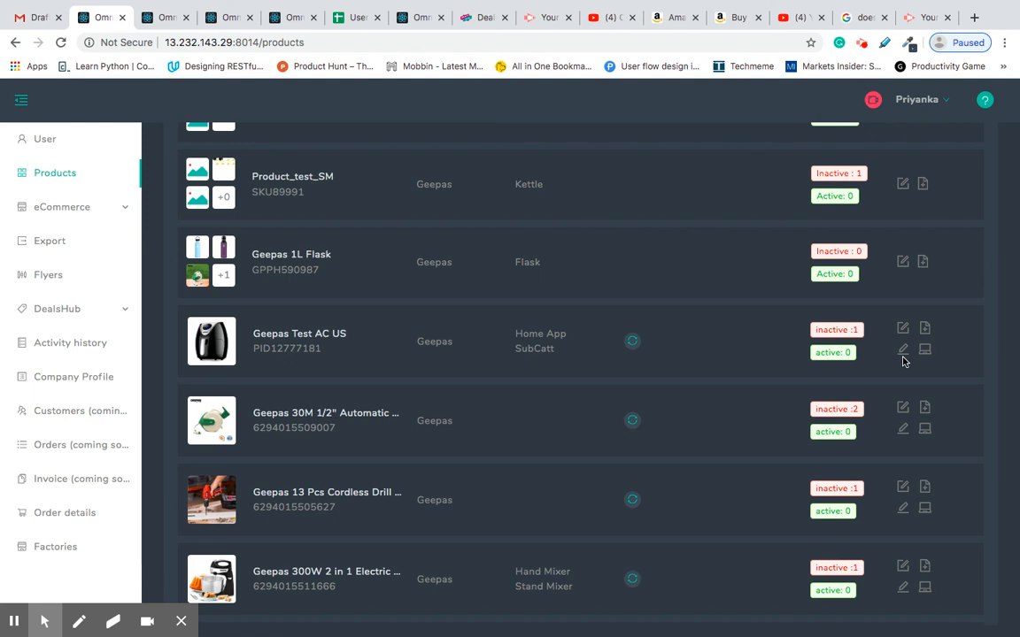
scroll(687, 320, "up", 3)
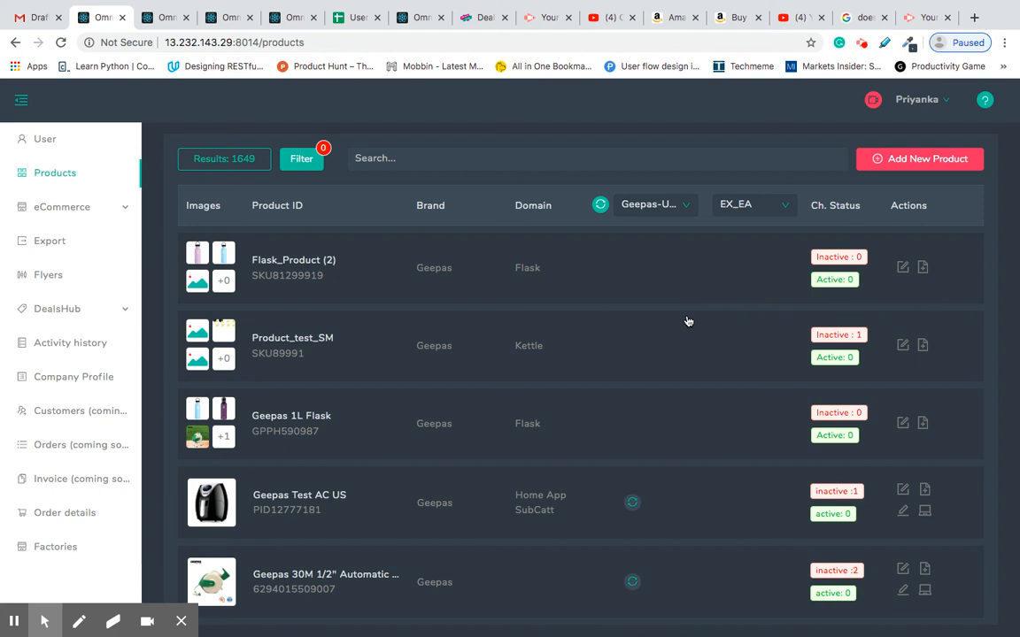
scroll(737, 432, "down", 5)
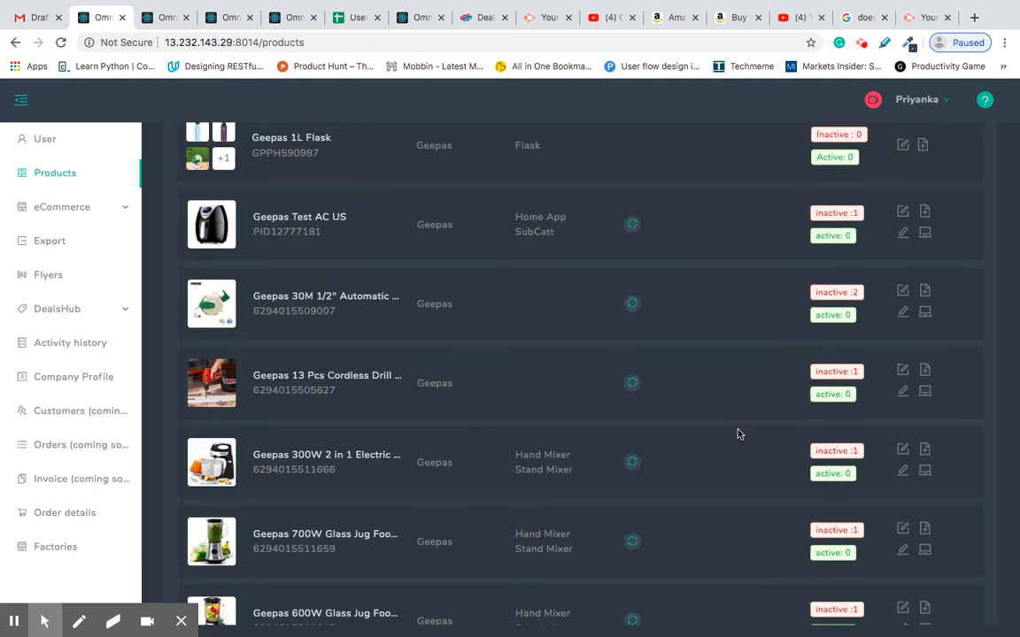
scroll(739, 434, "down", 1)
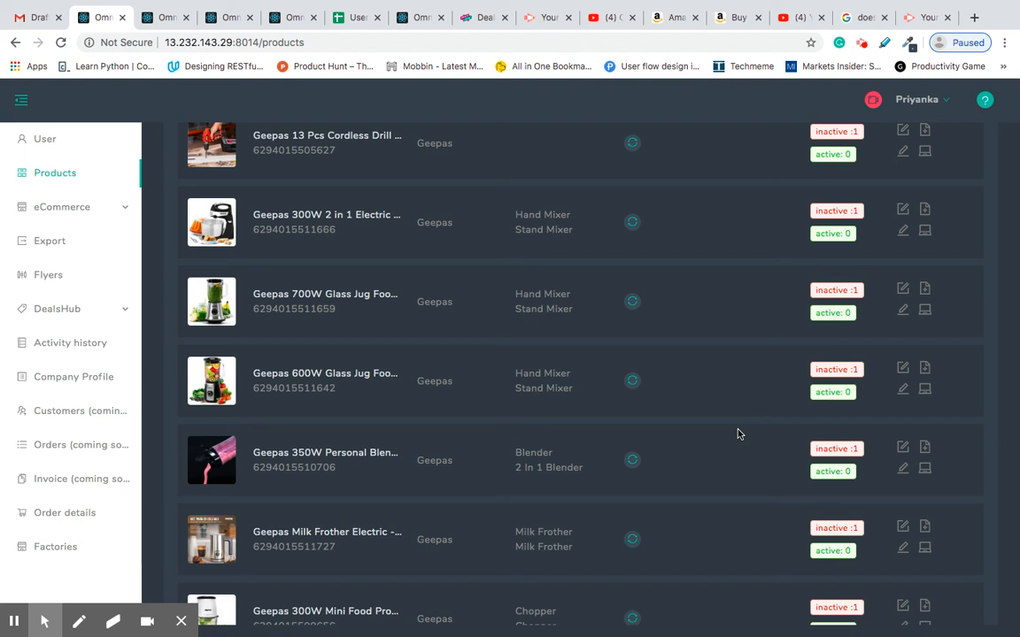
- Look over the base and variant data in the Baby Pink Flask edit form and return to the start of the Products list
left_click(164, 19)
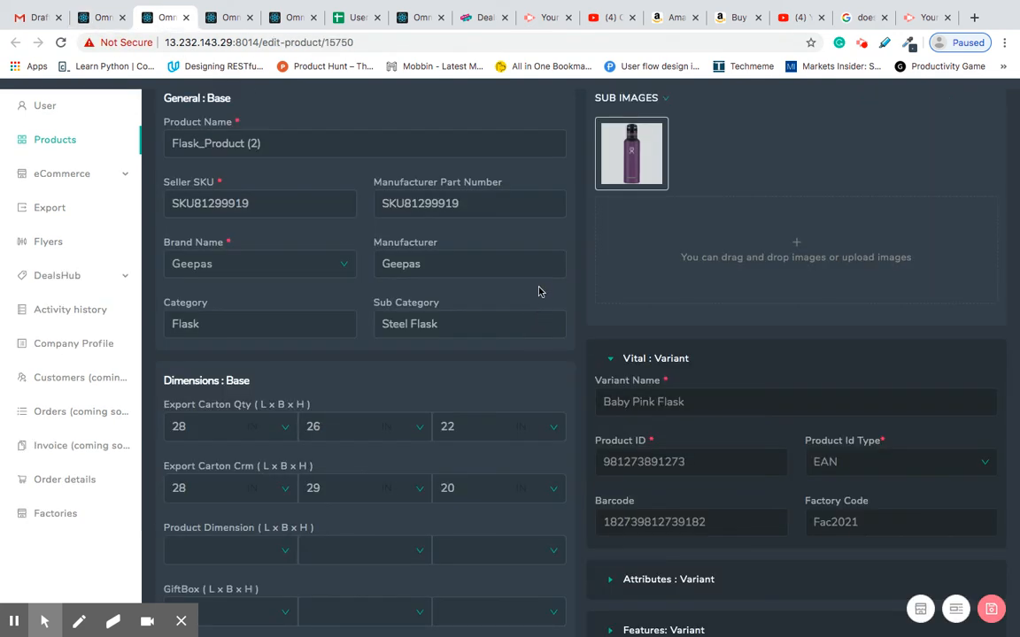
scroll(539, 291, "up", 2)
scroll(566, 496, "down", 3)
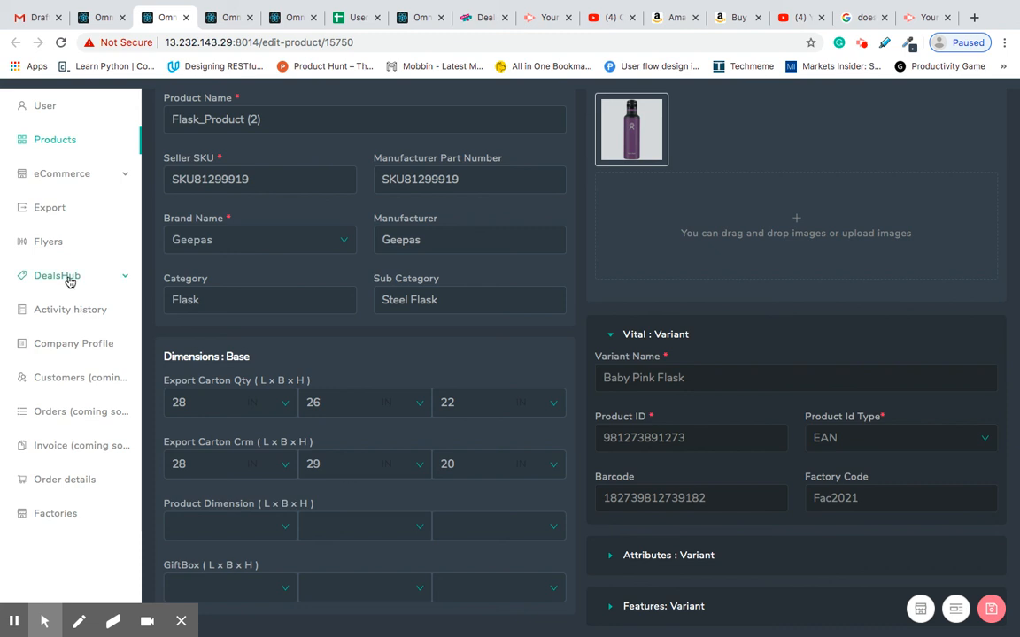
left_click(94, 22)
scroll(544, 344, "up", 3)
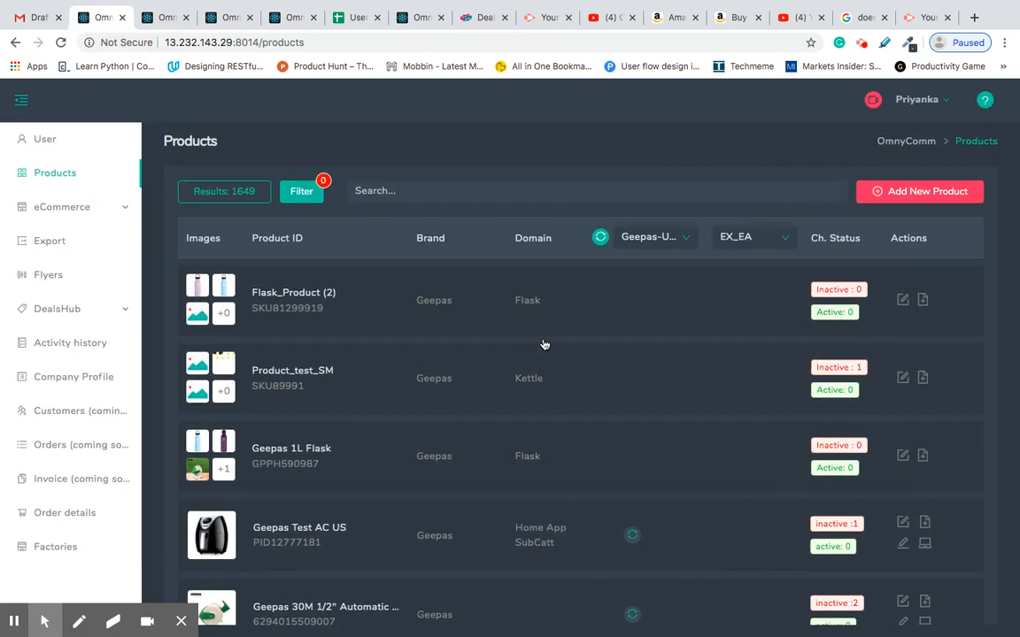